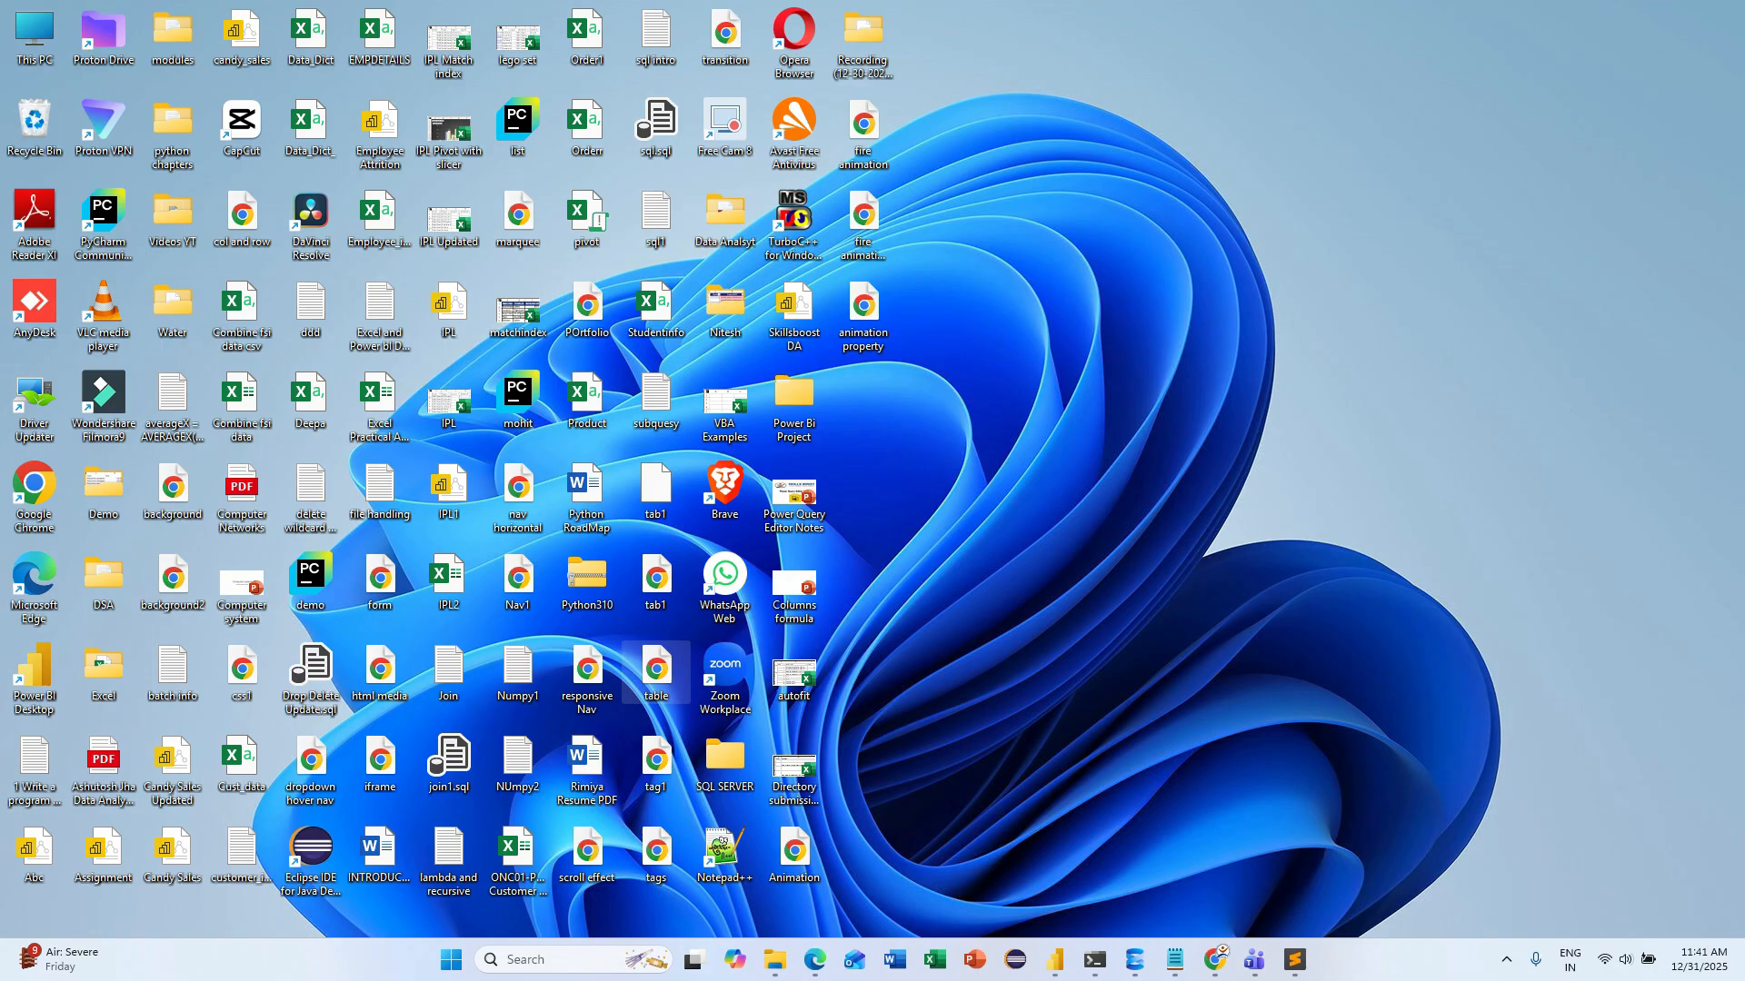
- Switch to the browser and search Google for gmb
{"action": "key", "text": "alt+Tab"}
{"action": "type", "text": "an"}
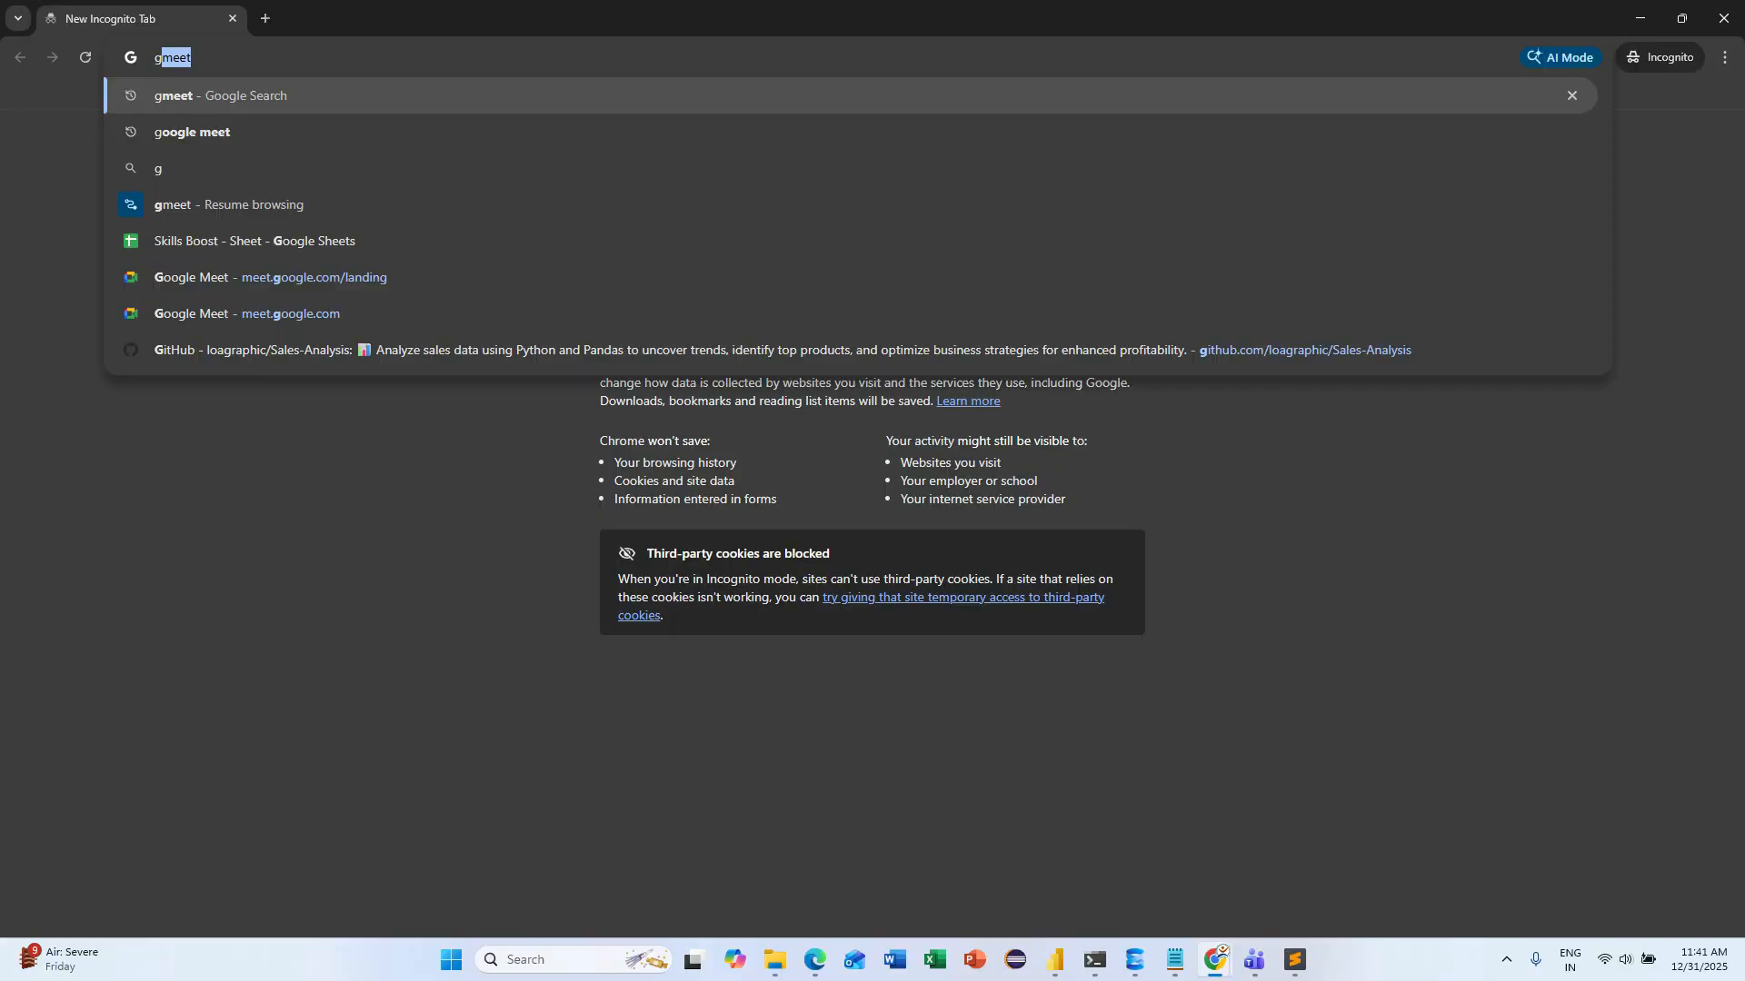
{"action": "type", "text": "mb"}
{"action": "key", "text": "Return"}
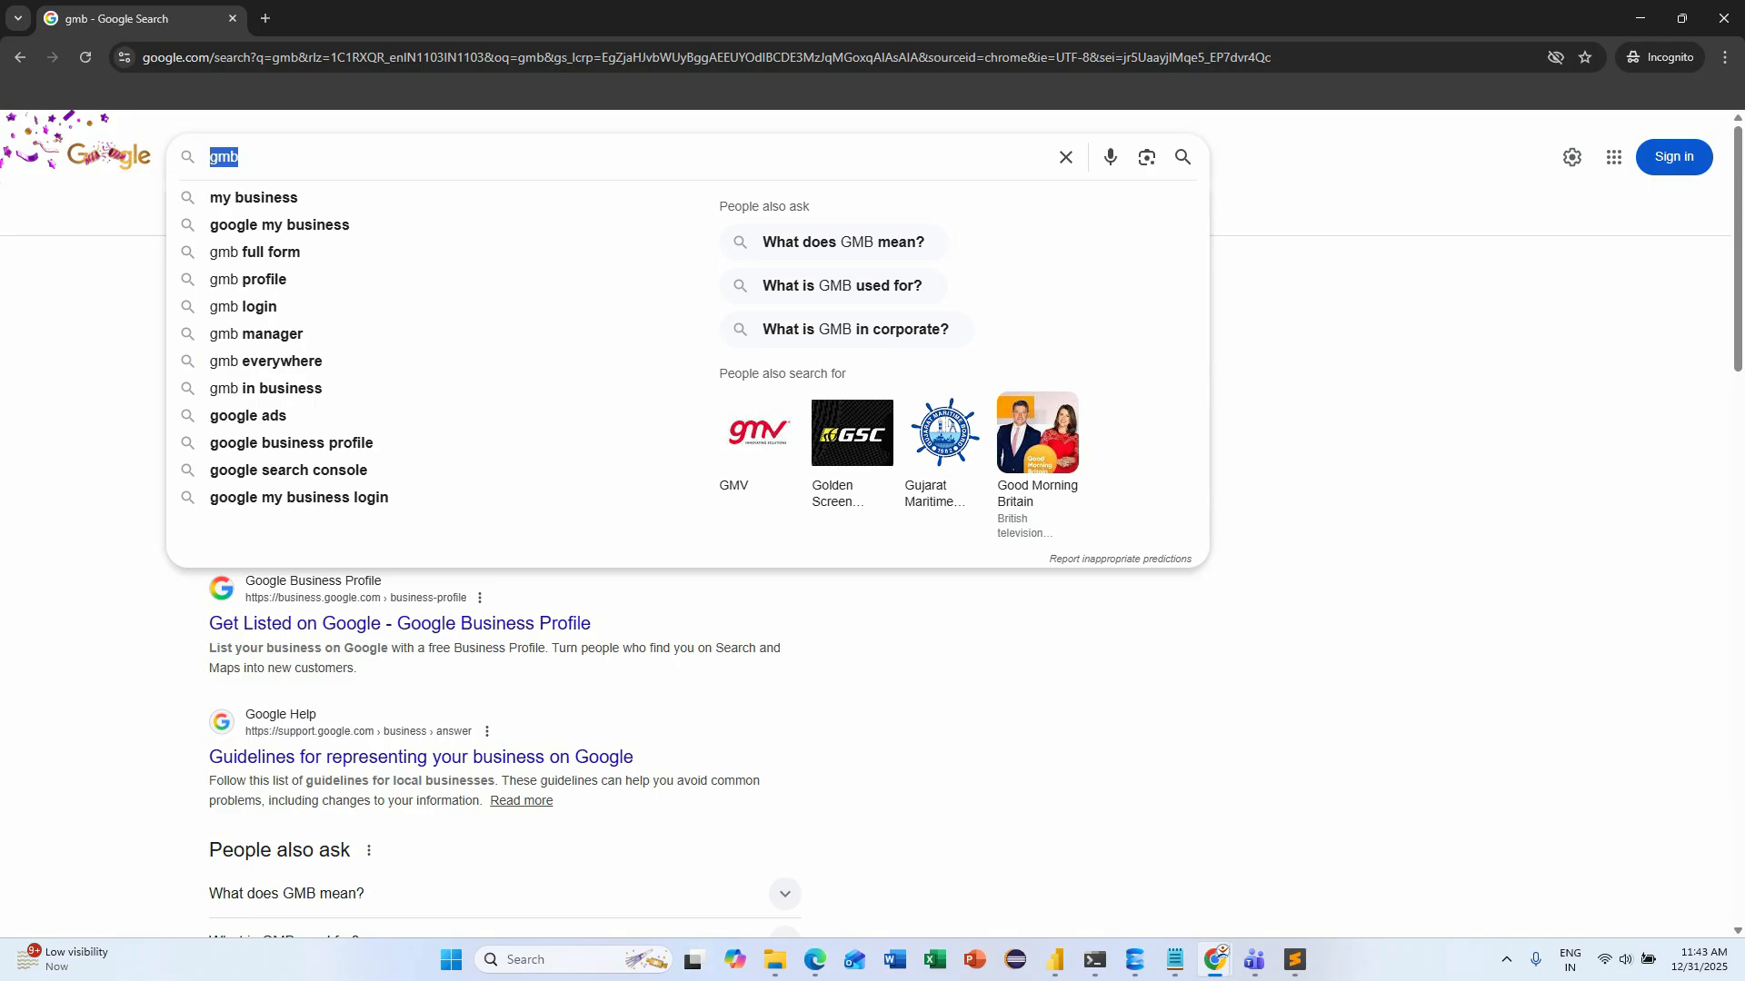
- Open Gmail.com in a new tab and start signing in
{"action": "key", "text": "ctrl+t"}
{"action": "type", "text": "Gmail"}
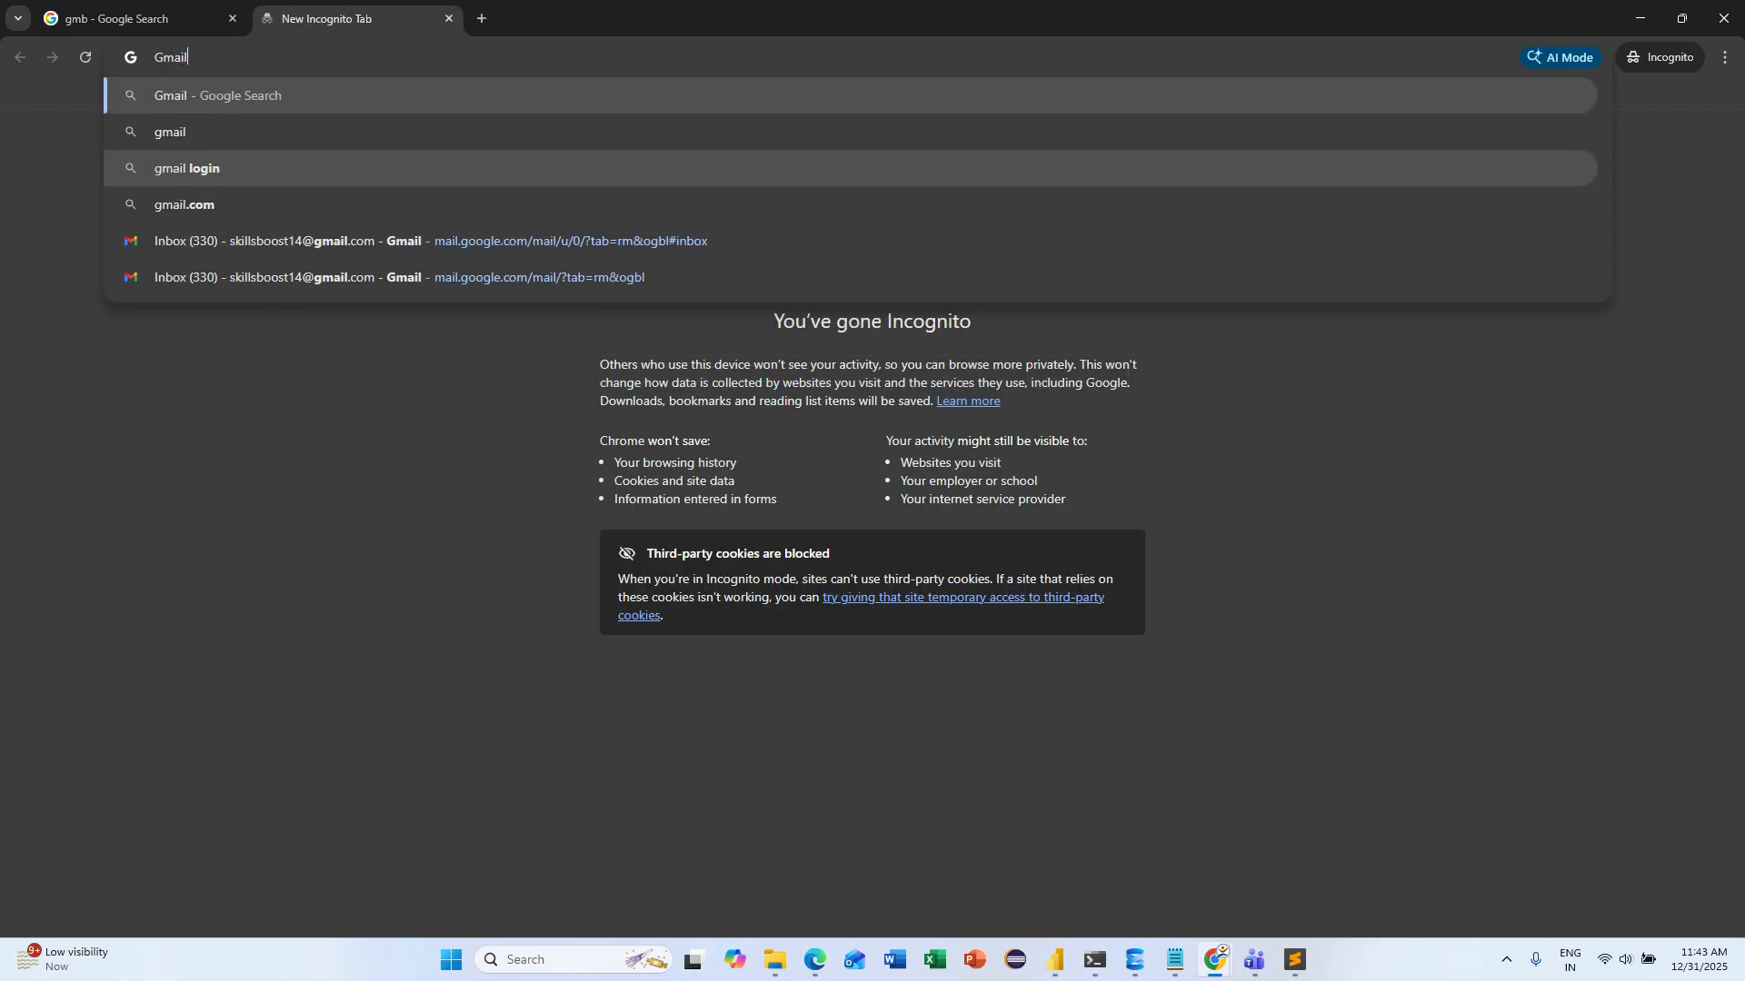
{"action": "type", "text": ".com"}
{"action": "key", "text": "Return"}
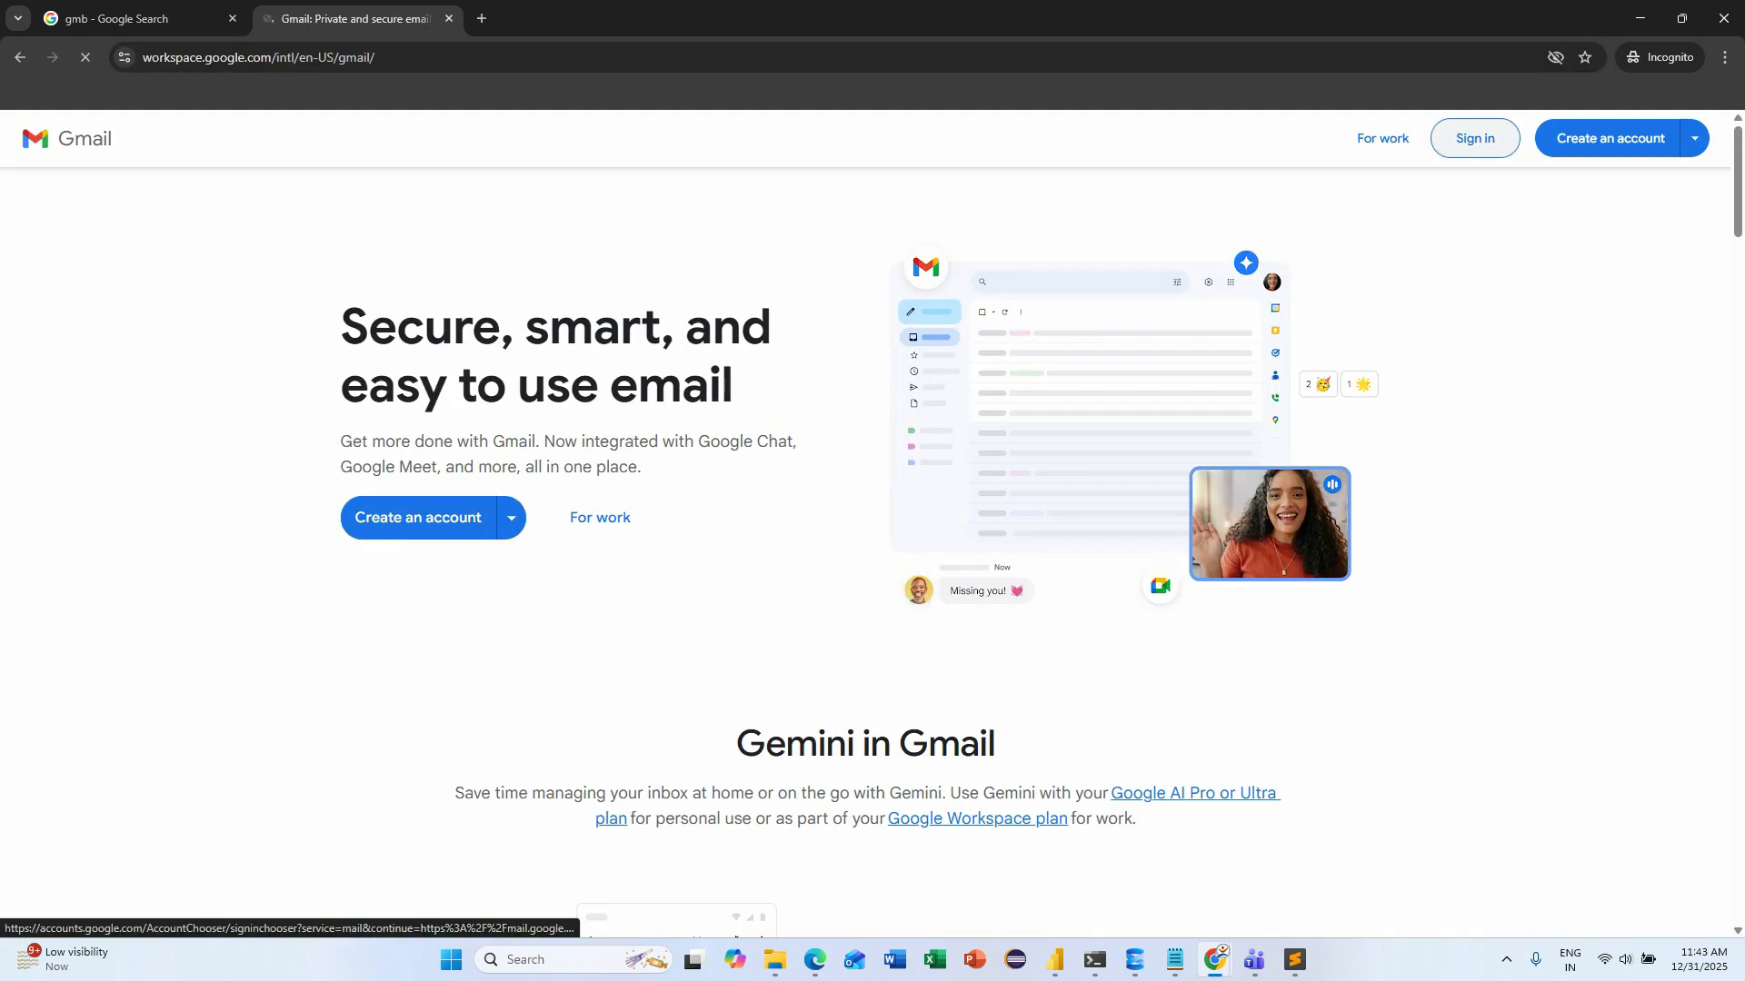
{"action": "left_click", "coordinate": [1475, 138]}
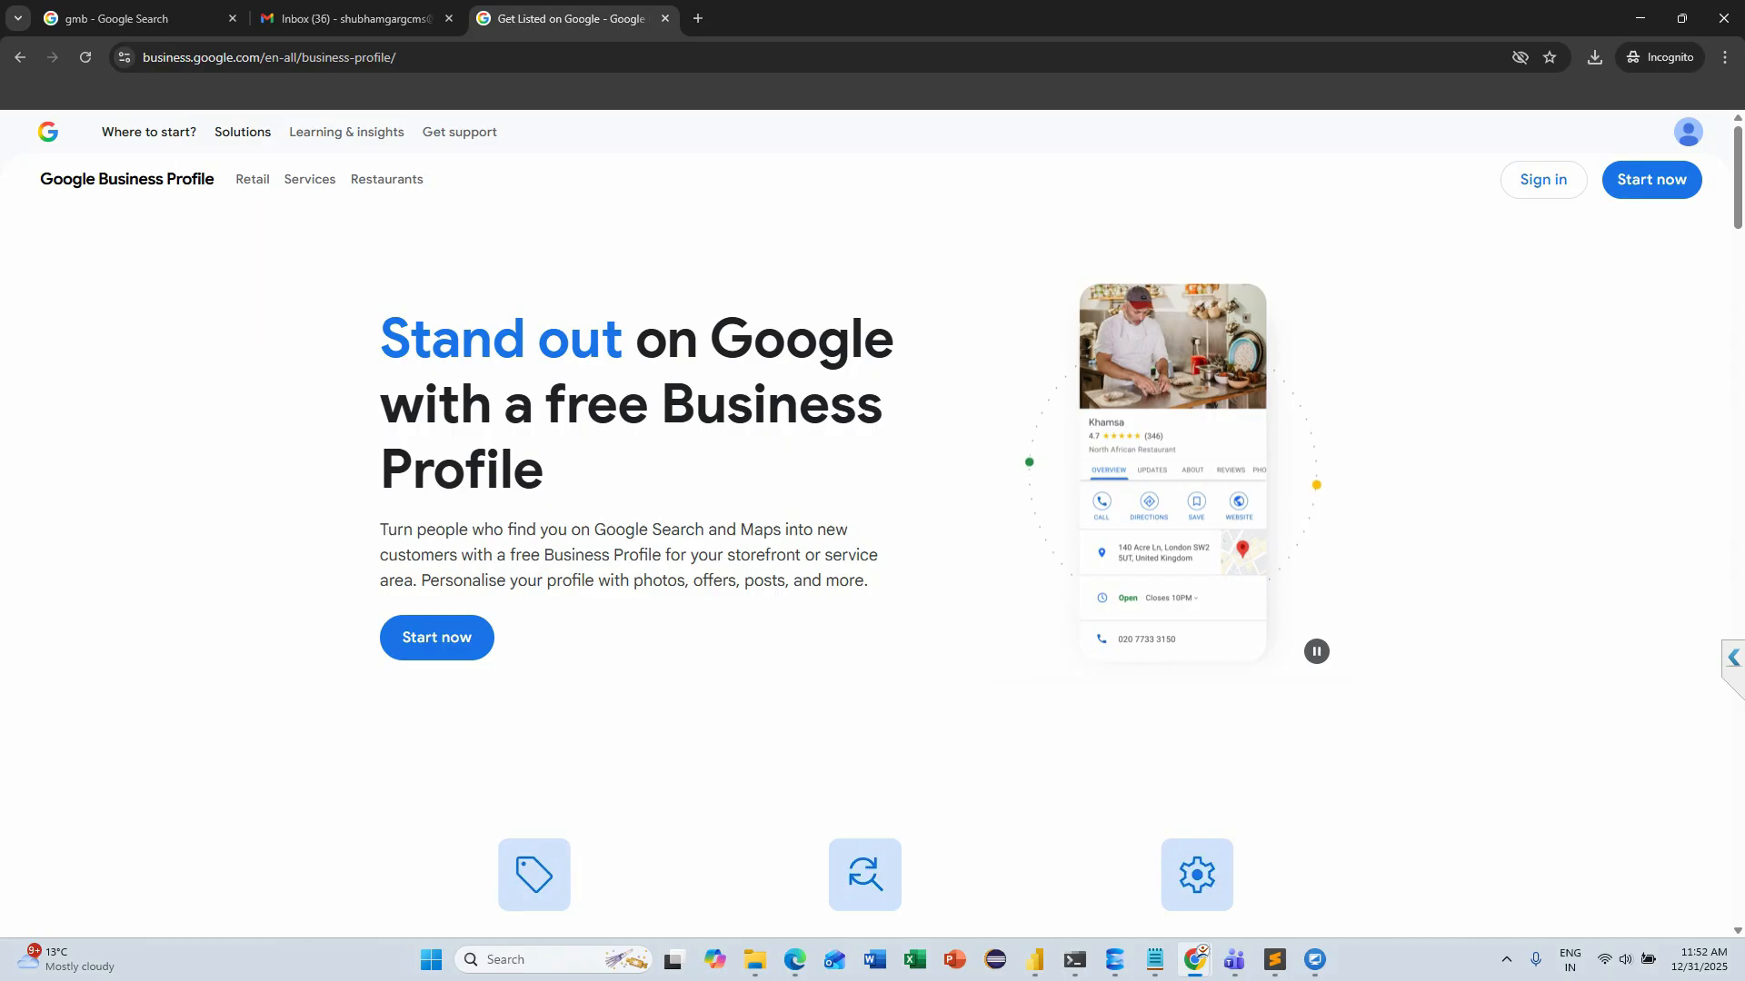
- Start a new Business Profile named DMIG - Digital Marketing Institute In Gurgaon
{"action": "left_click", "coordinate": [1651, 179]}
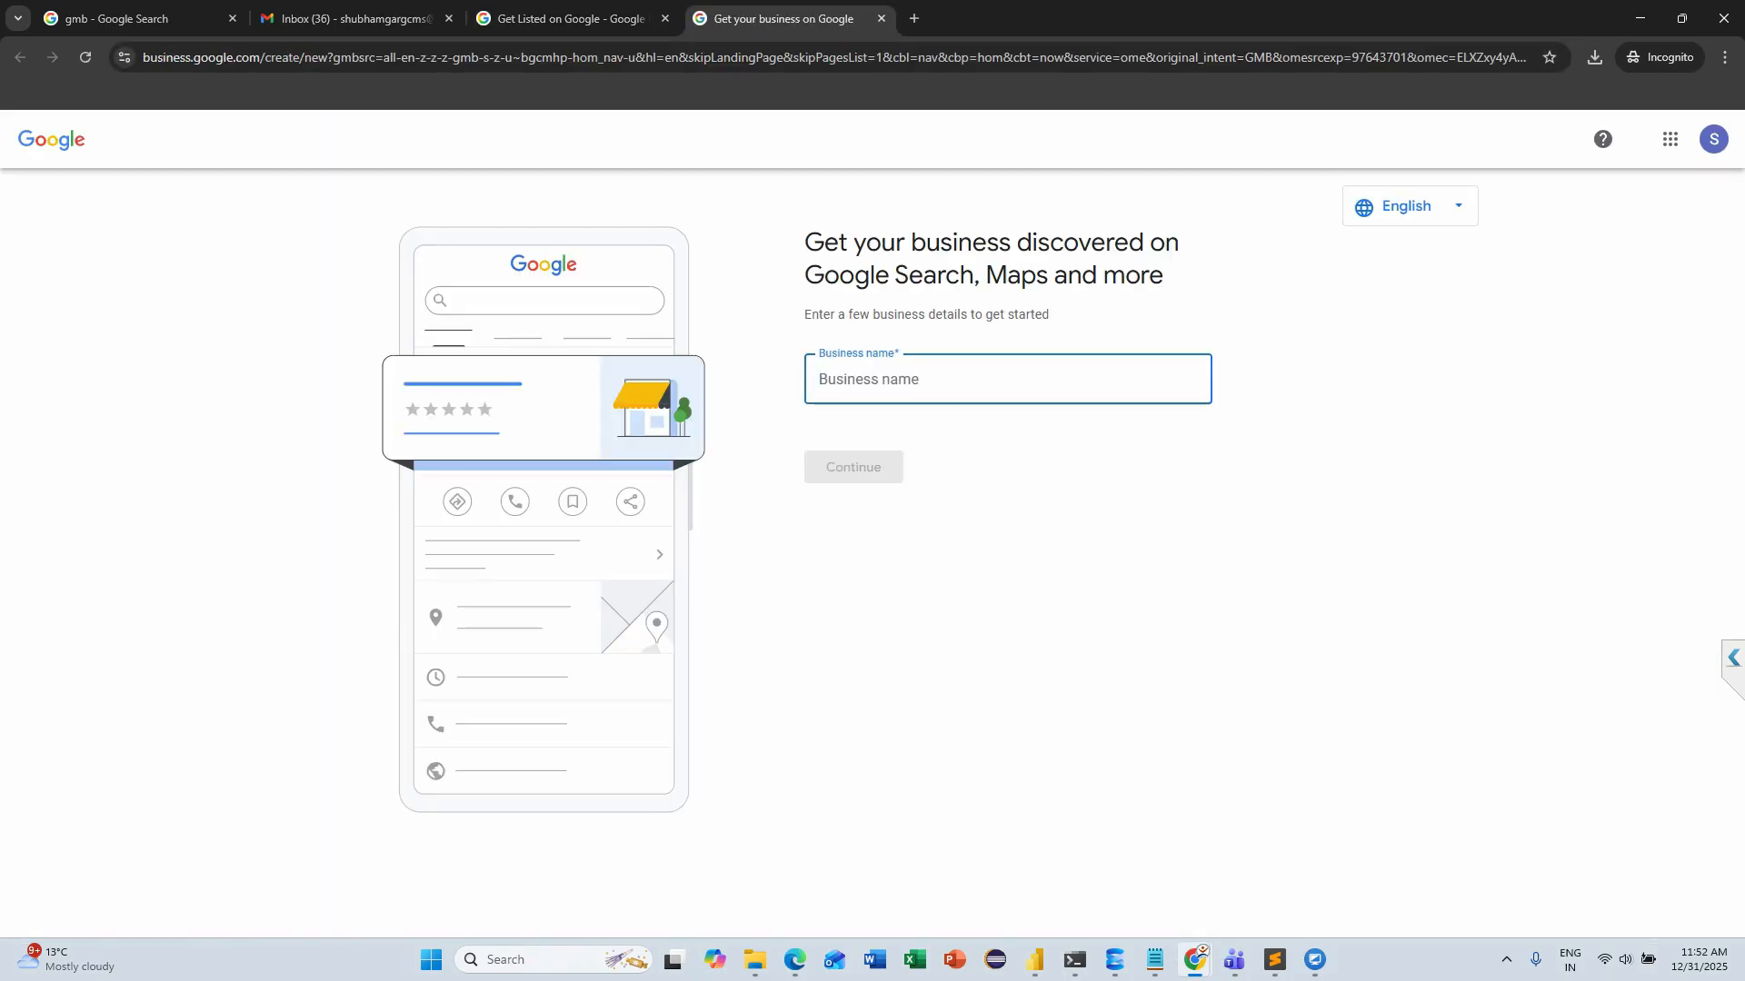
{"action": "type", "text": "digital marketing institute in gurgaon"}
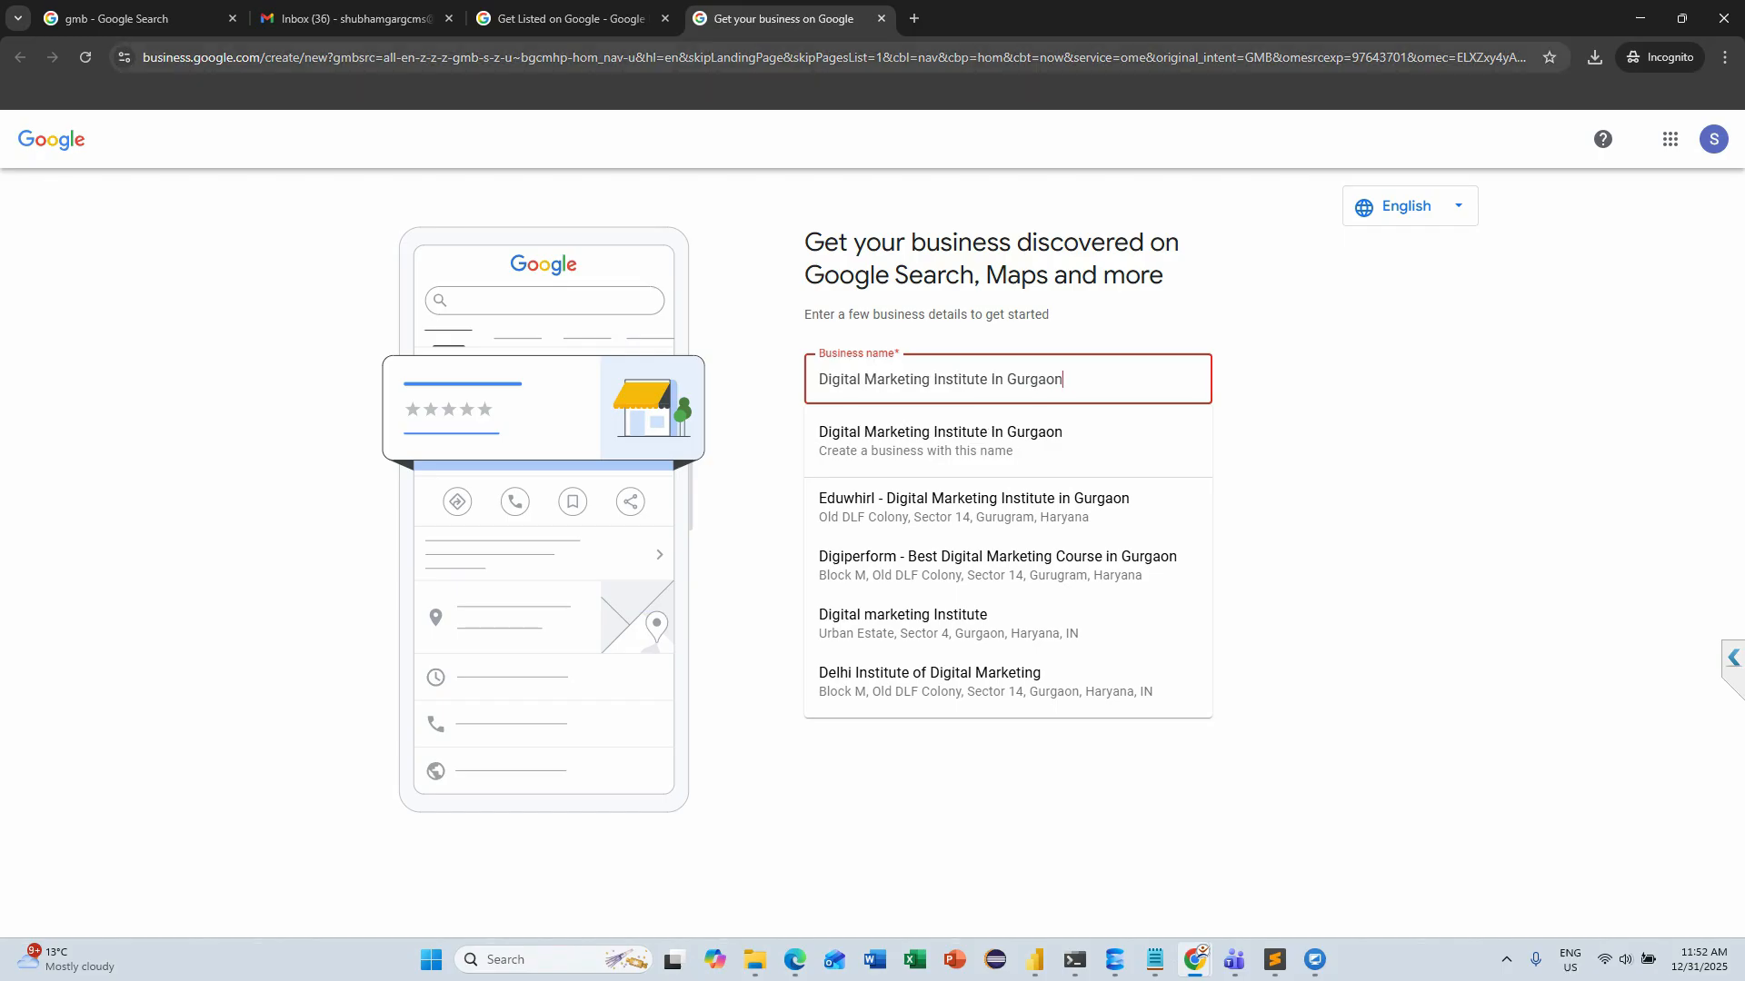
{"action": "type", "text": "- "}
{"action": "type", "text": "BM"}
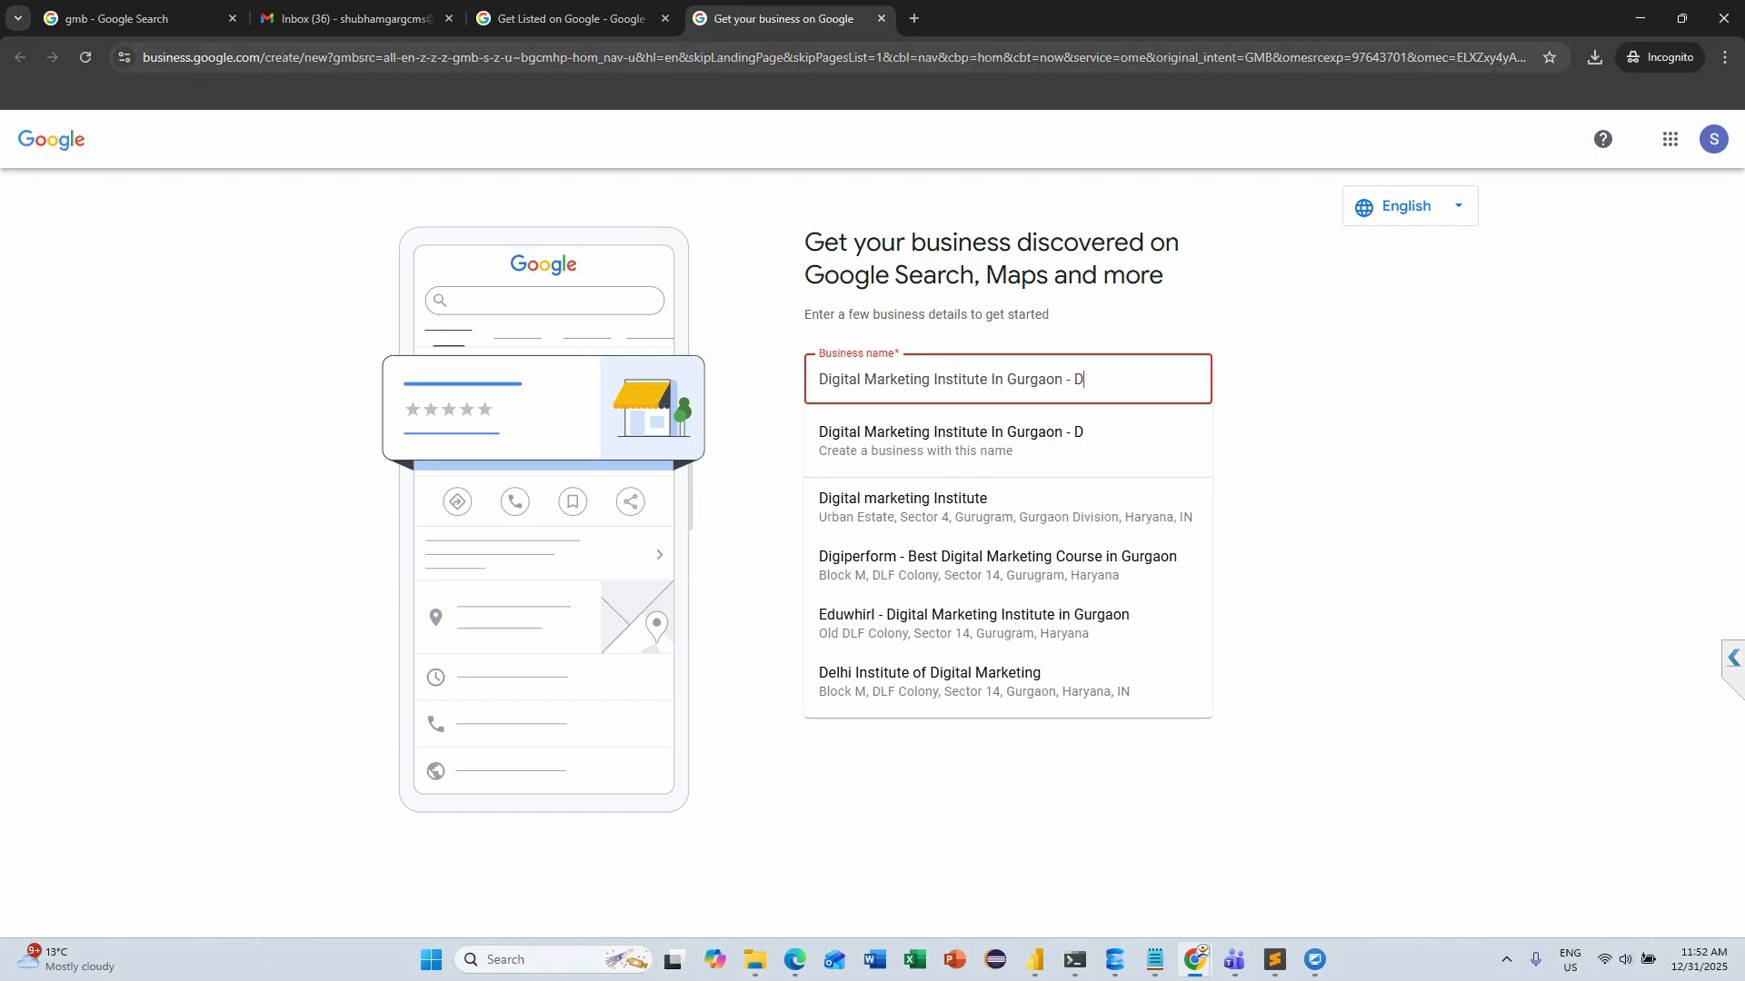
{"action": "key", "text": "BackSpace"}
{"action": "key", "text": "BackSpace"}
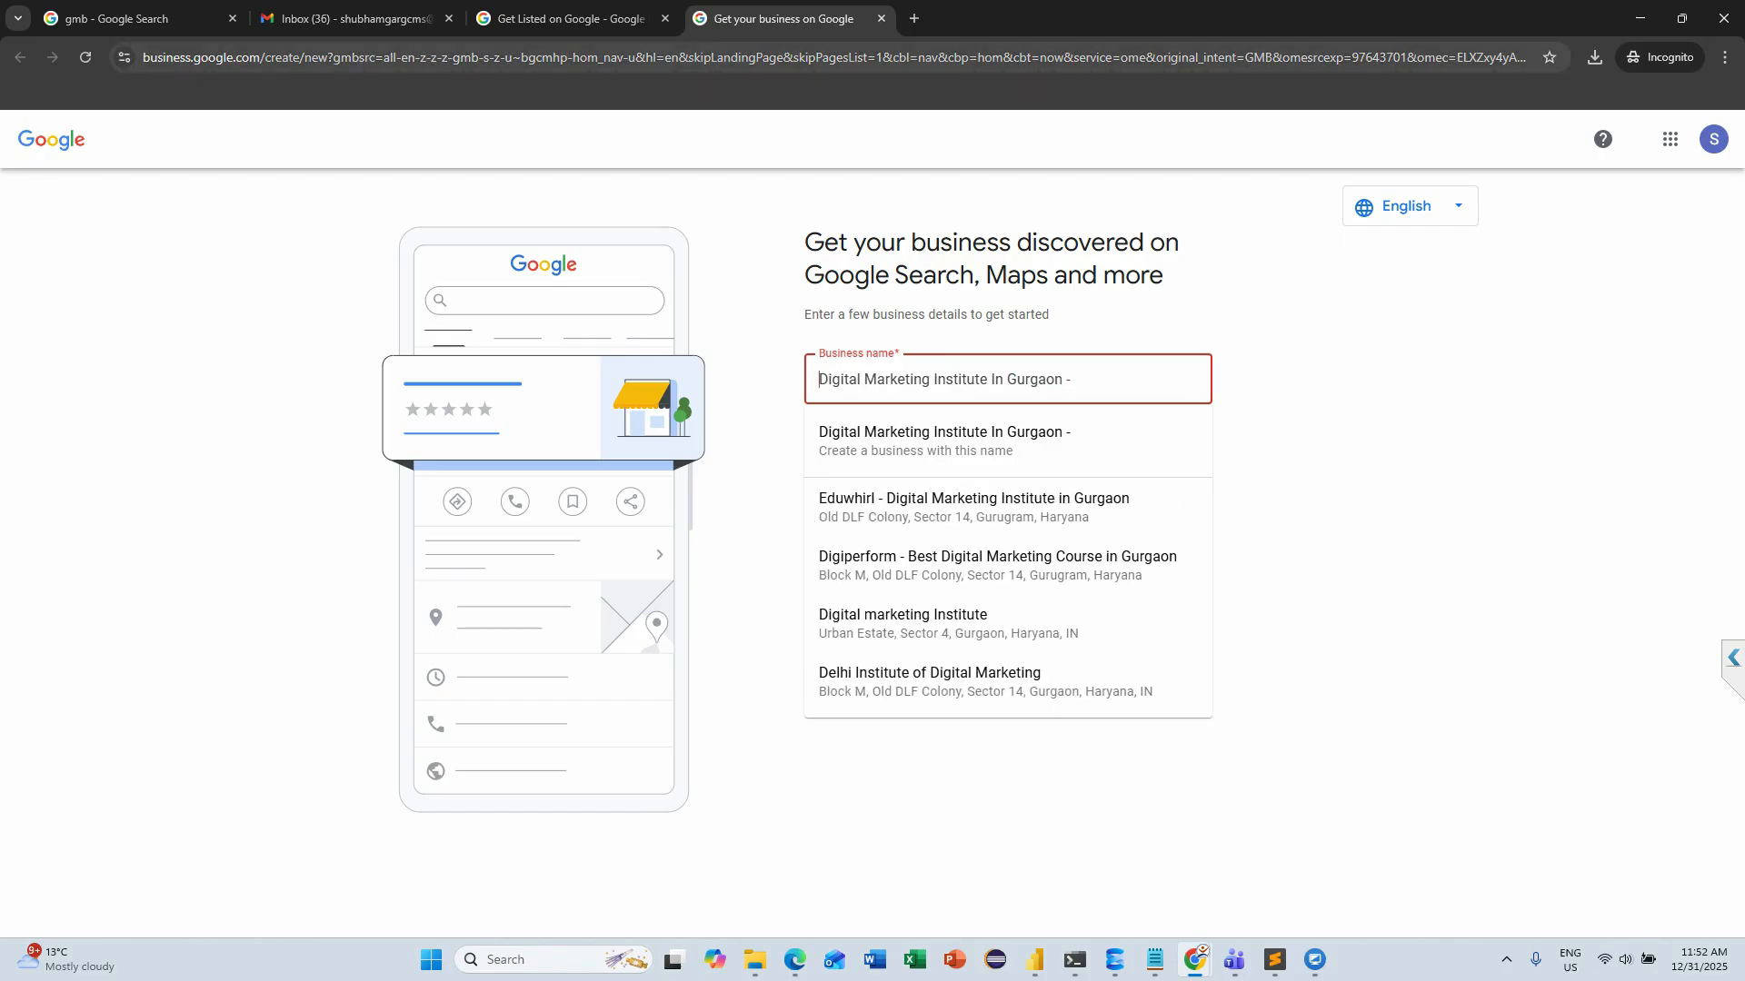
{"action": "type", "text": "DMIG -"}
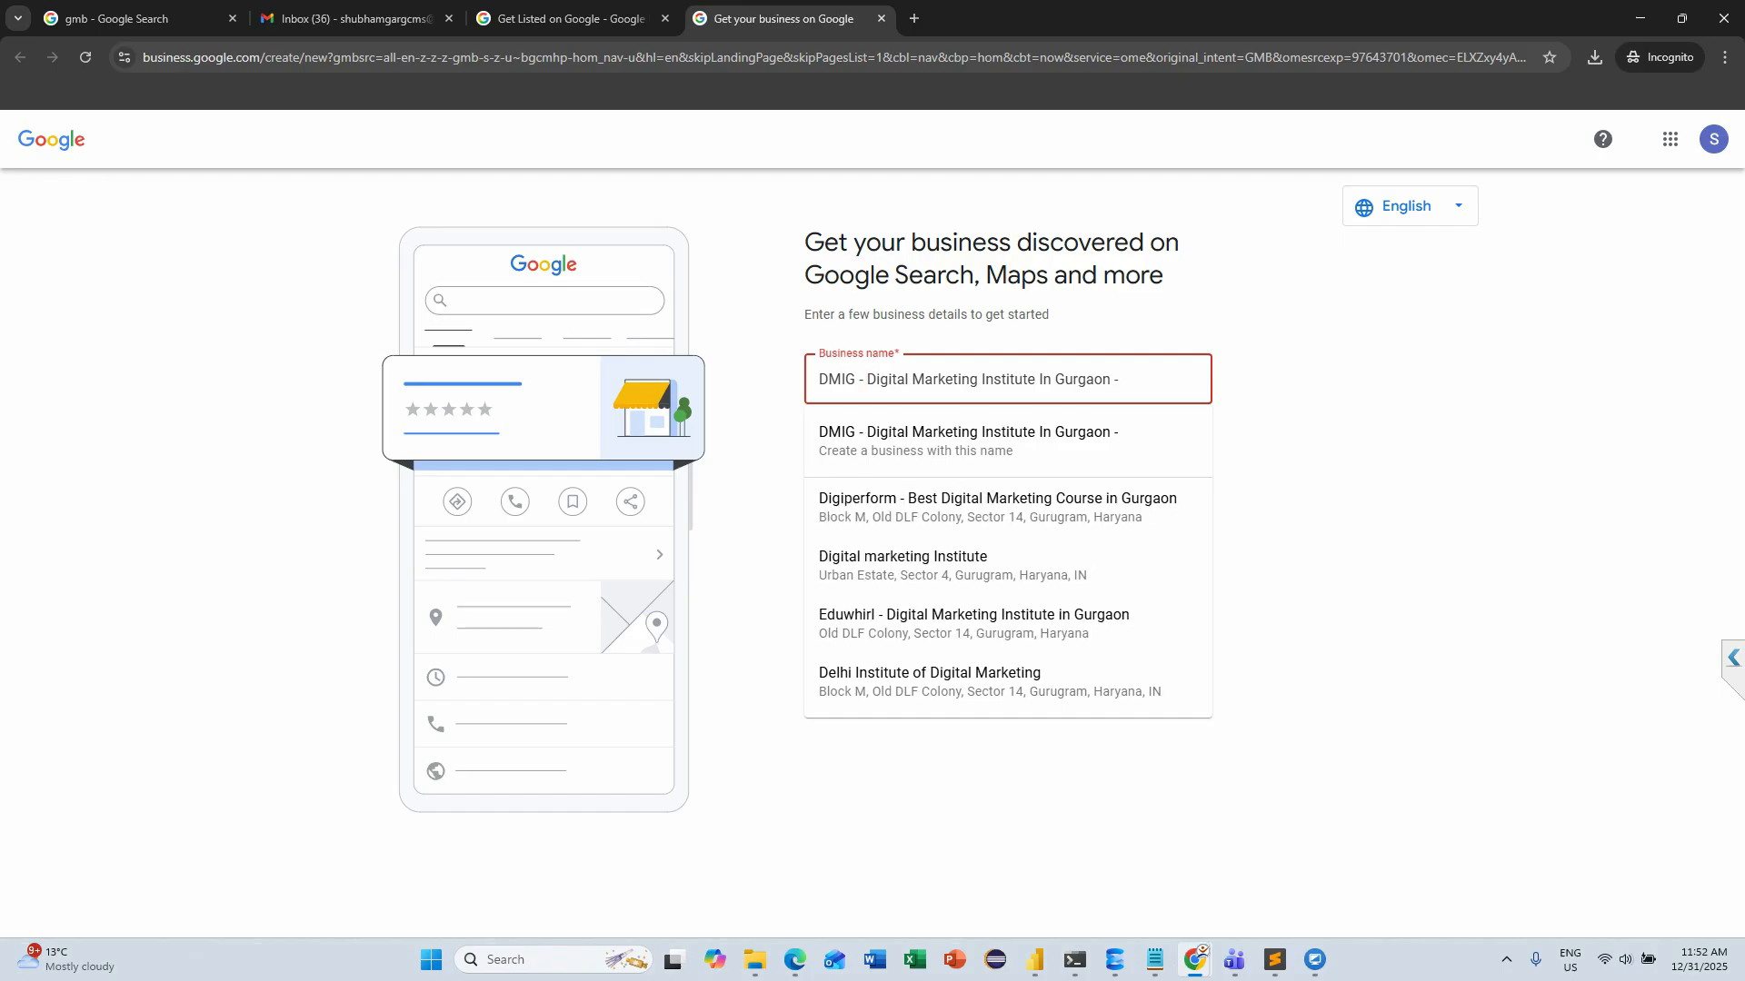
{"action": "key", "text": "Down"}
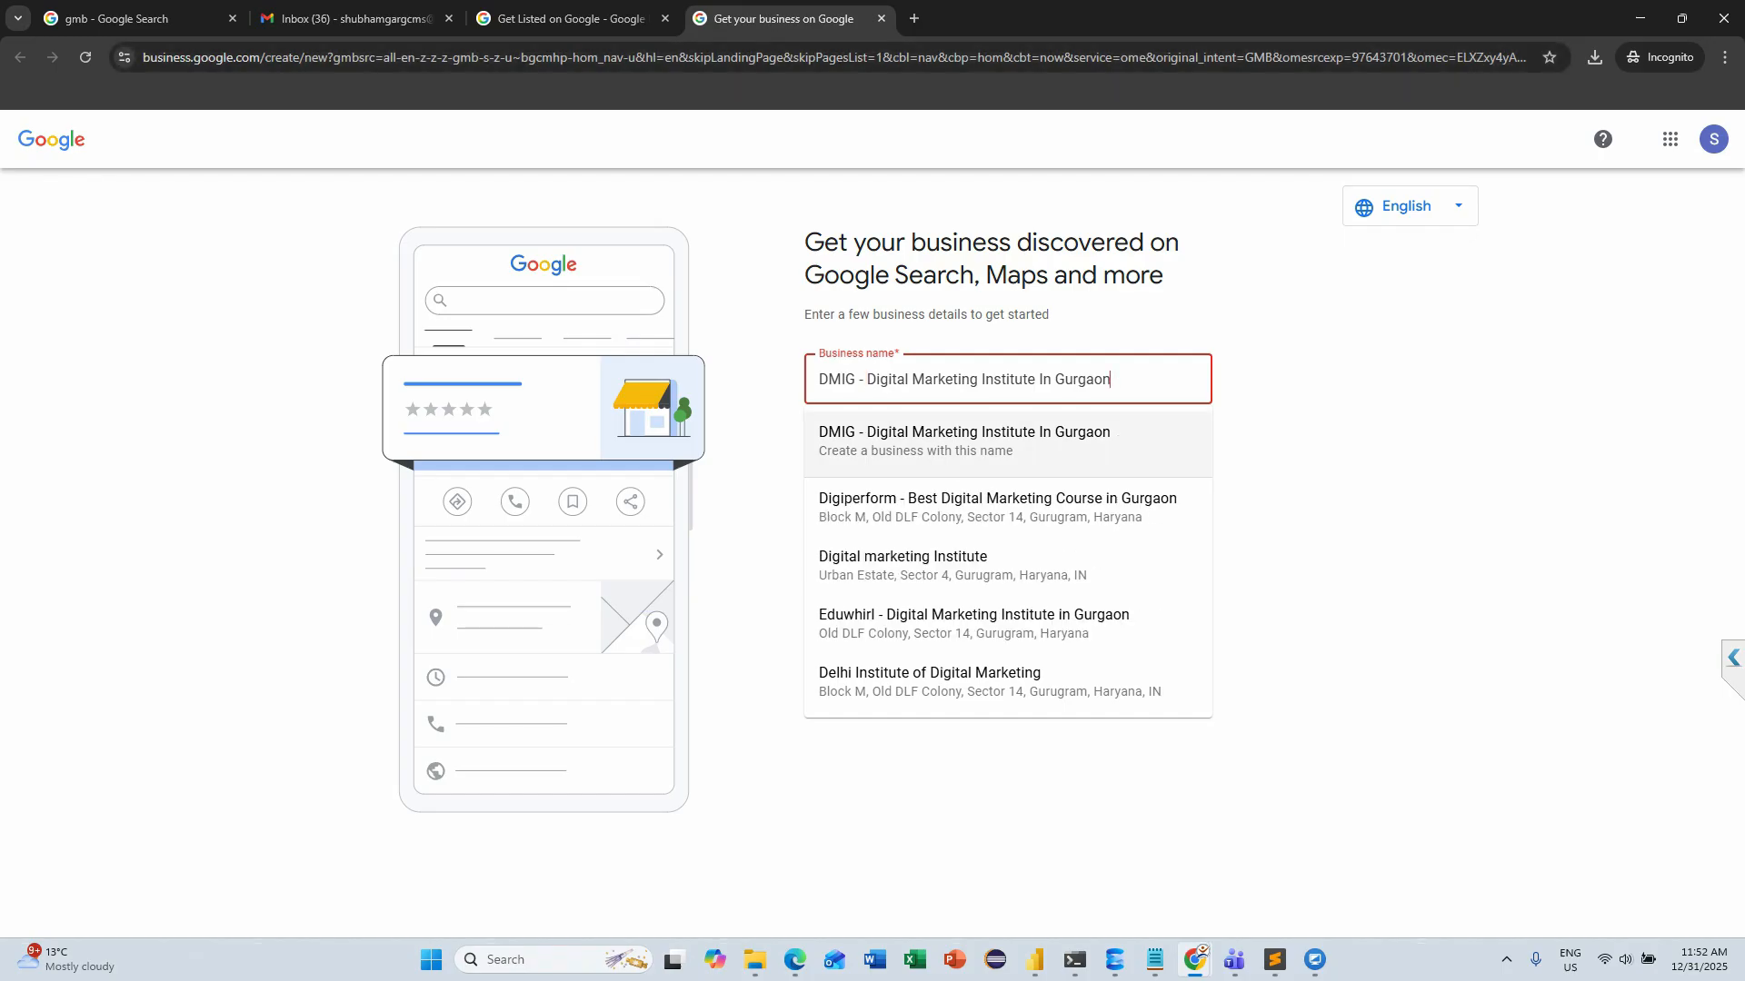
{"action": "key", "text": "Return"}
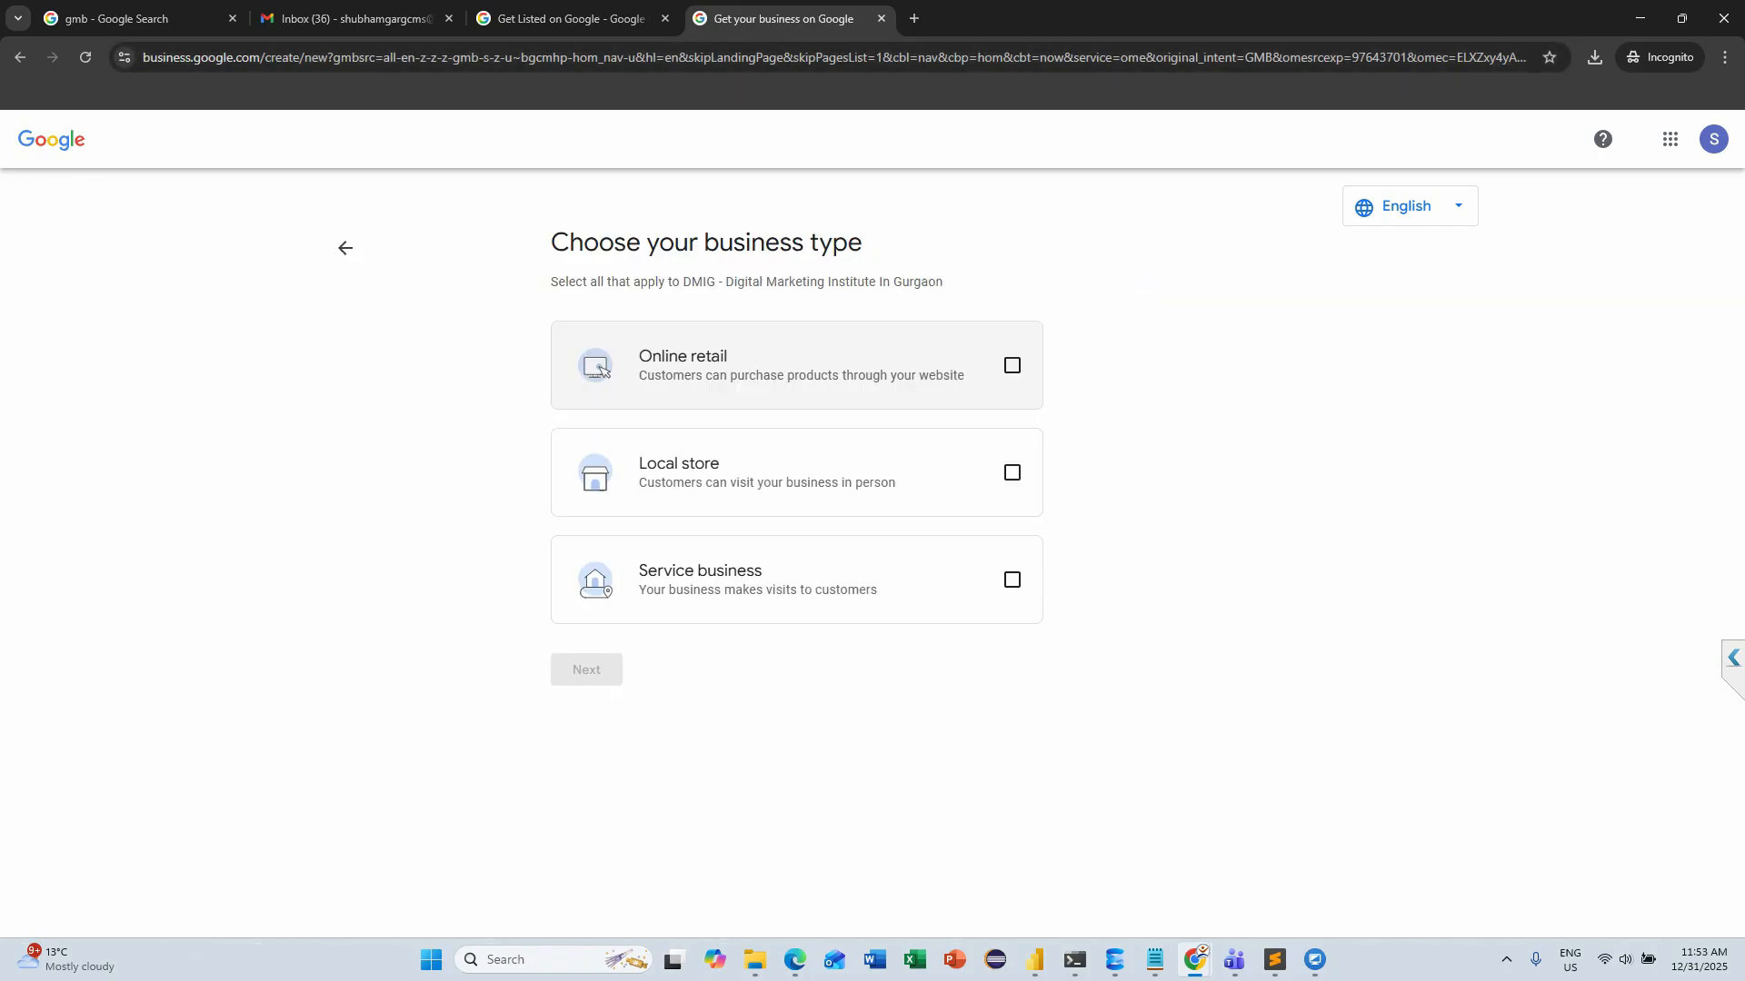
- Select Online retail, Local store and Service business as the business types and continue
{"action": "left_click", "coordinate": [599, 368]}
{"action": "key", "text": "Tab"}
{"action": "key", "text": "space"}
{"action": "key", "text": "Tab"}
{"action": "key", "text": "space"}
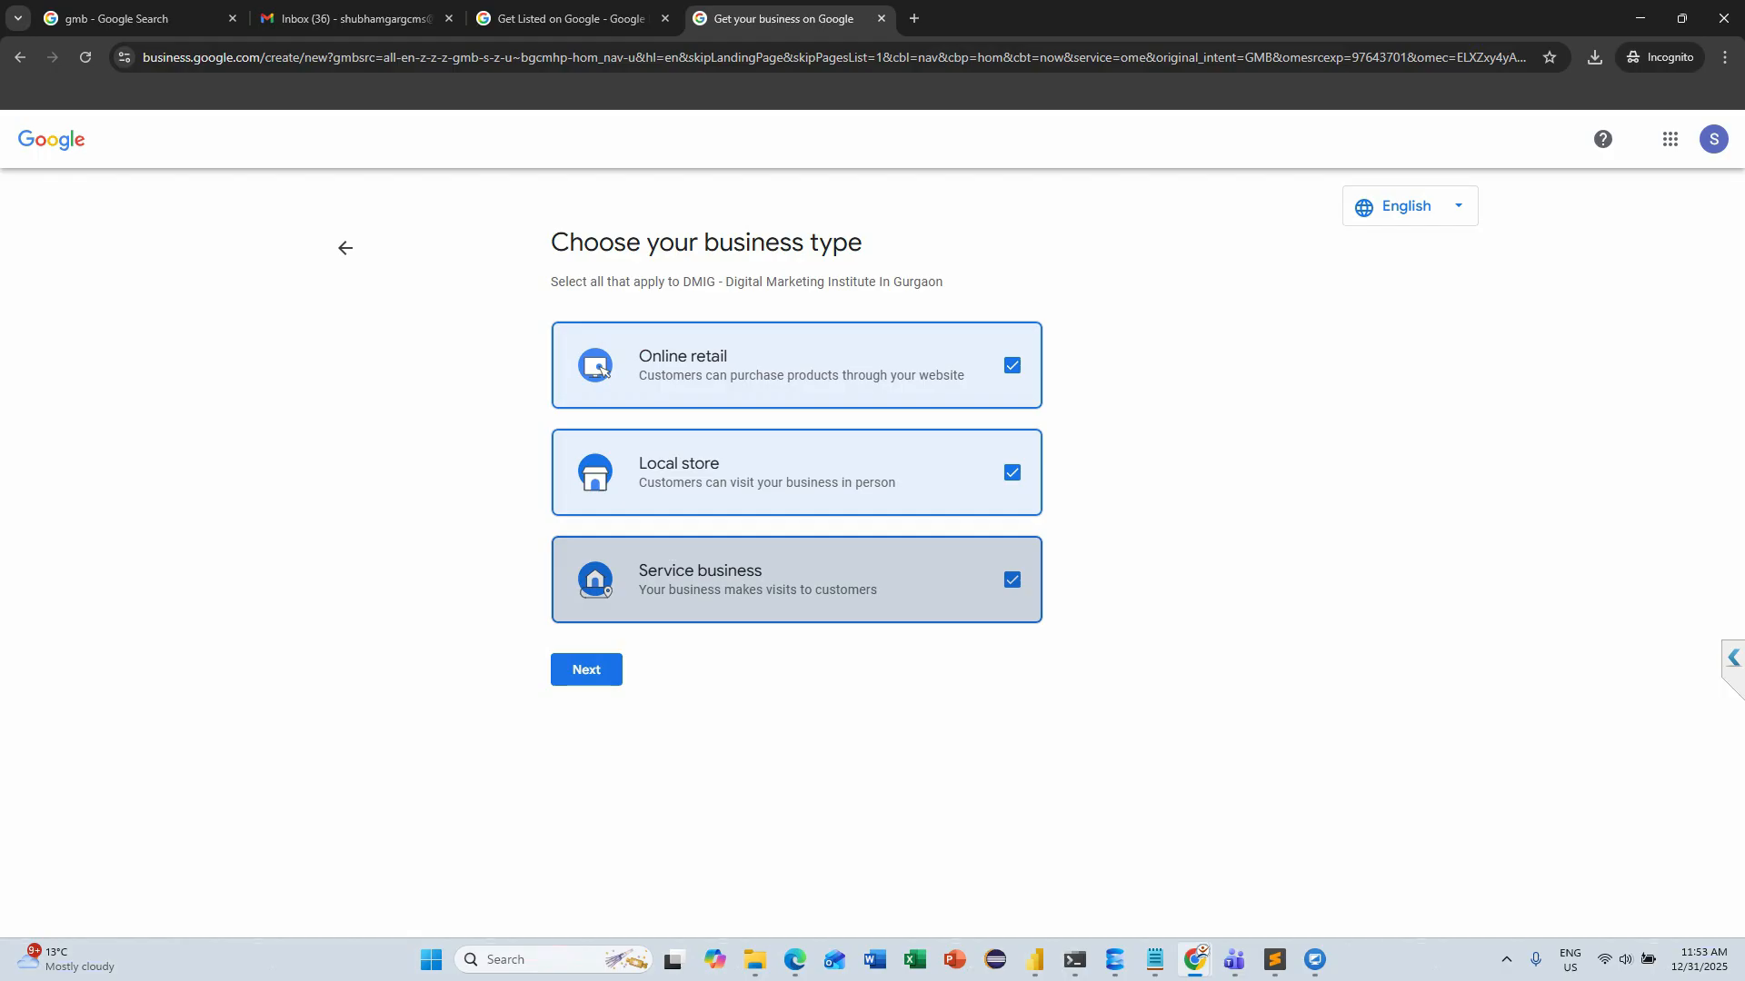
{"action": "key", "text": "Tab"}
{"action": "key", "text": "Return"}
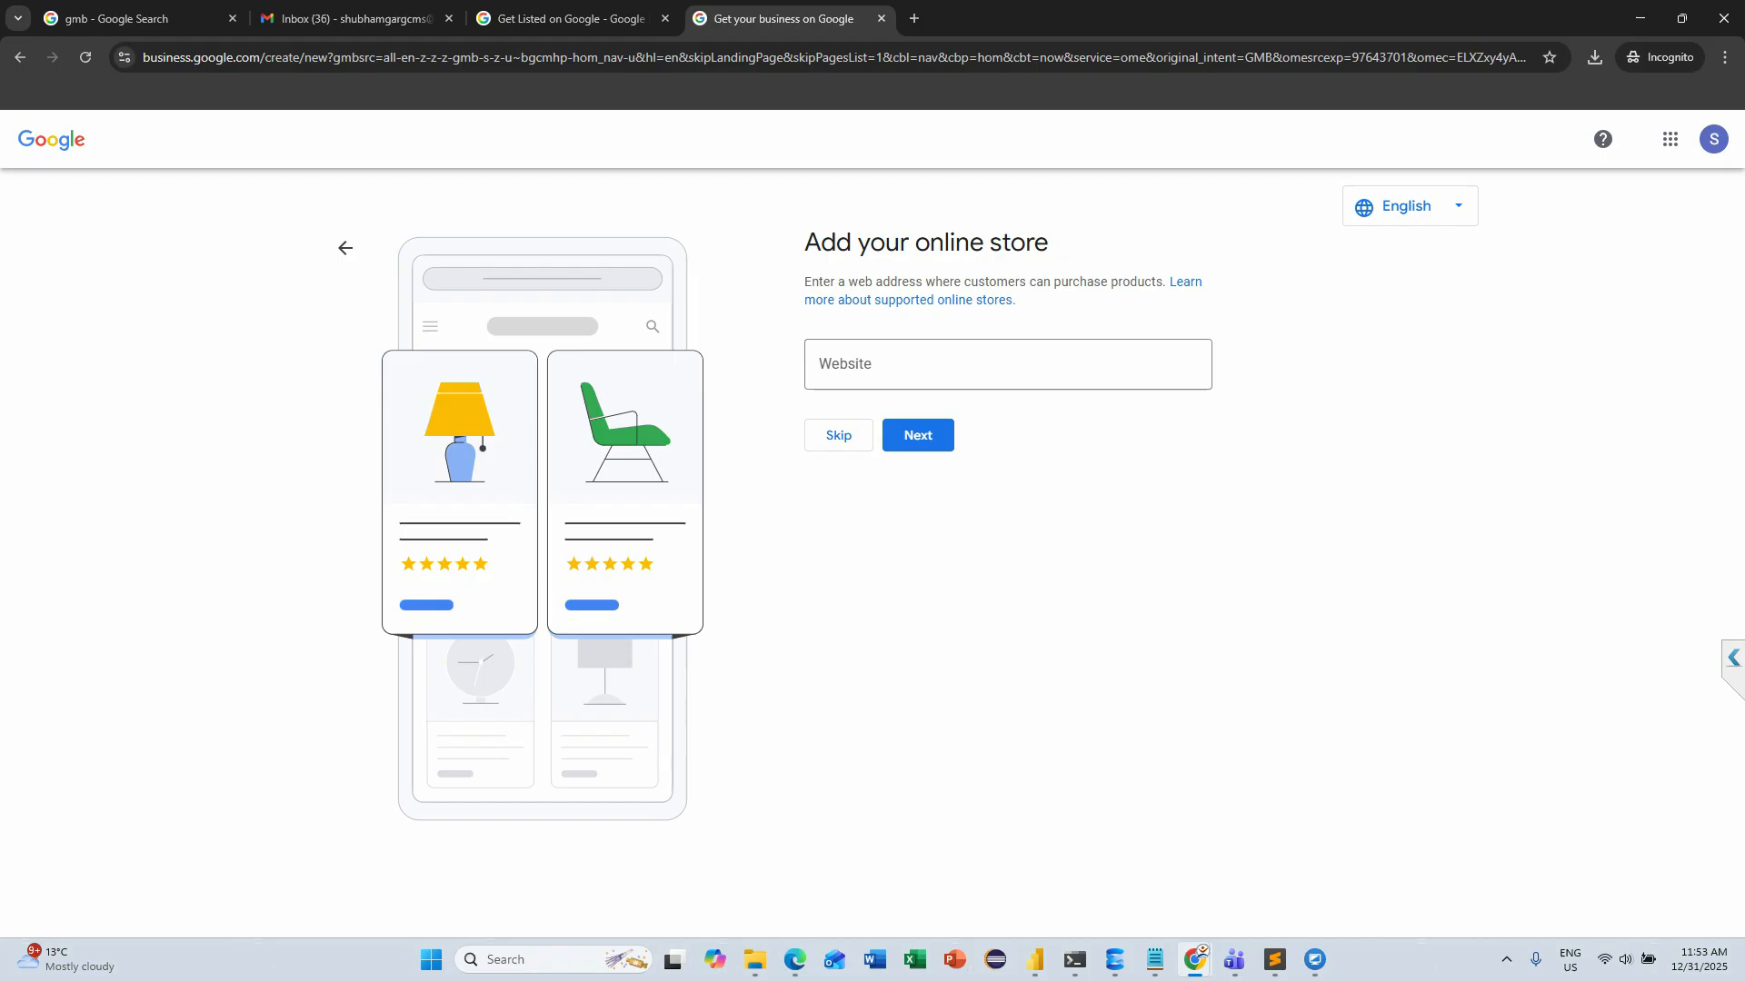
- Open skillsboost.in in a new tab and go to its Fundamentals of Digital Marketing page
{"action": "key", "text": "ctrl+t"}
{"action": "type", "text": "skillsboost.in"}
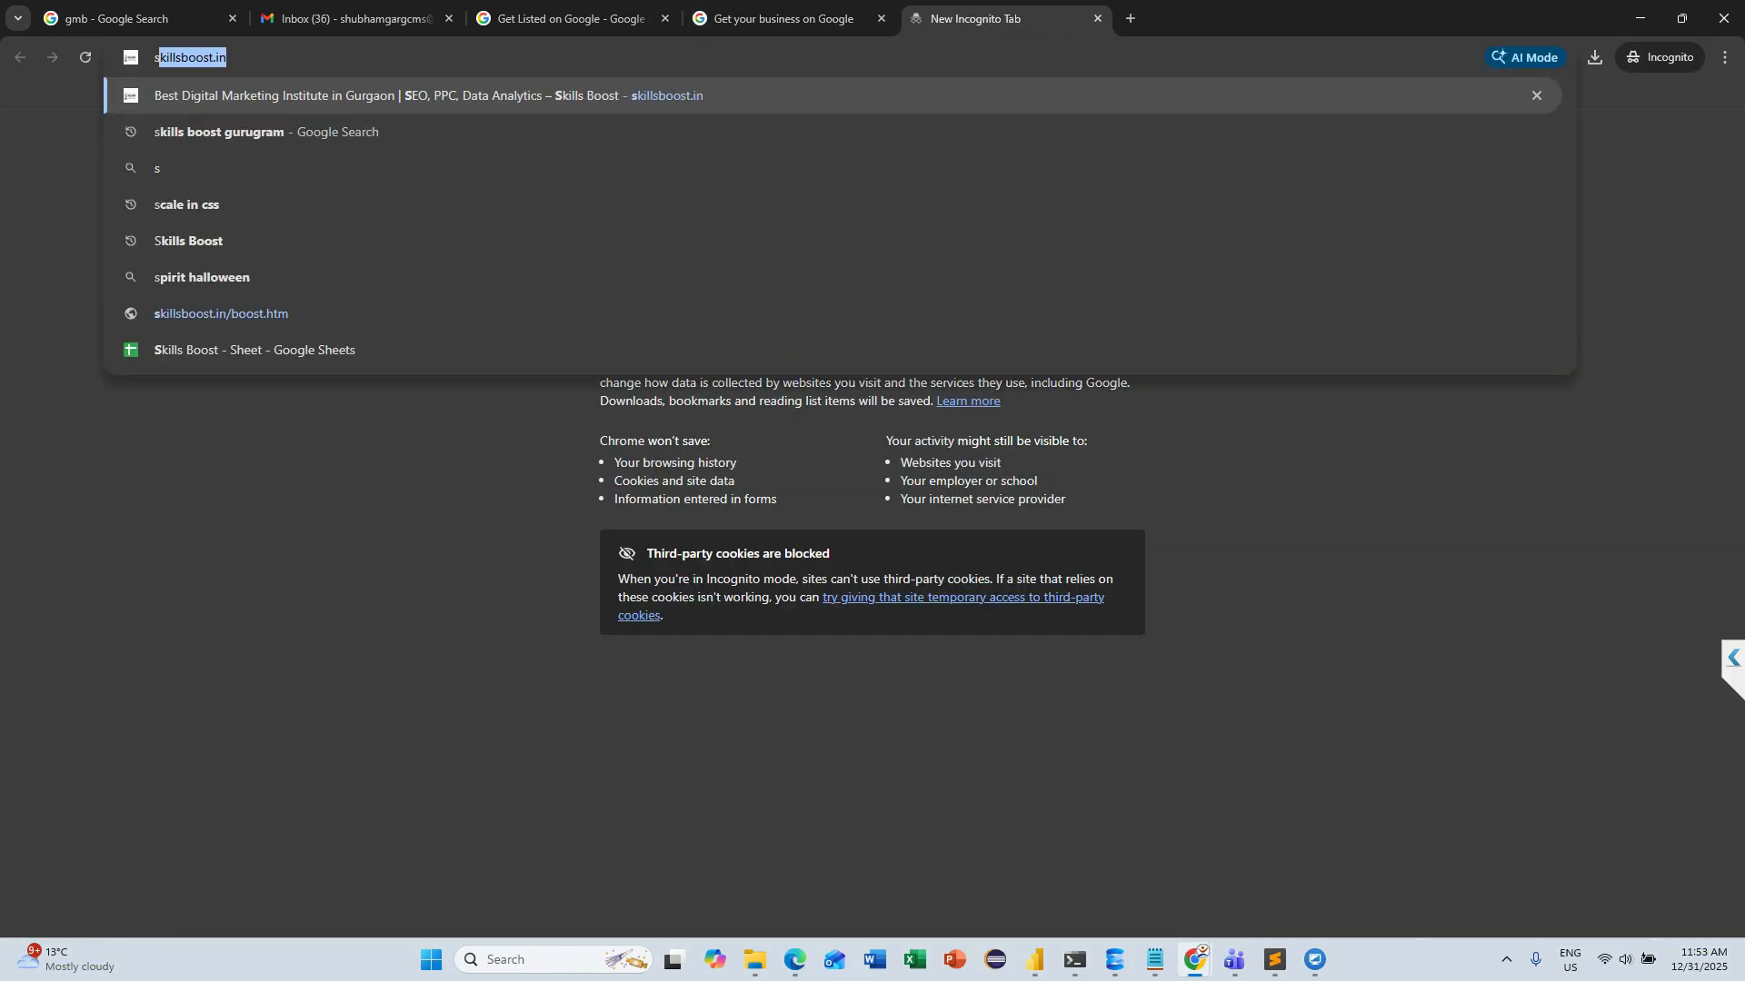
{"action": "key", "text": "Right"}
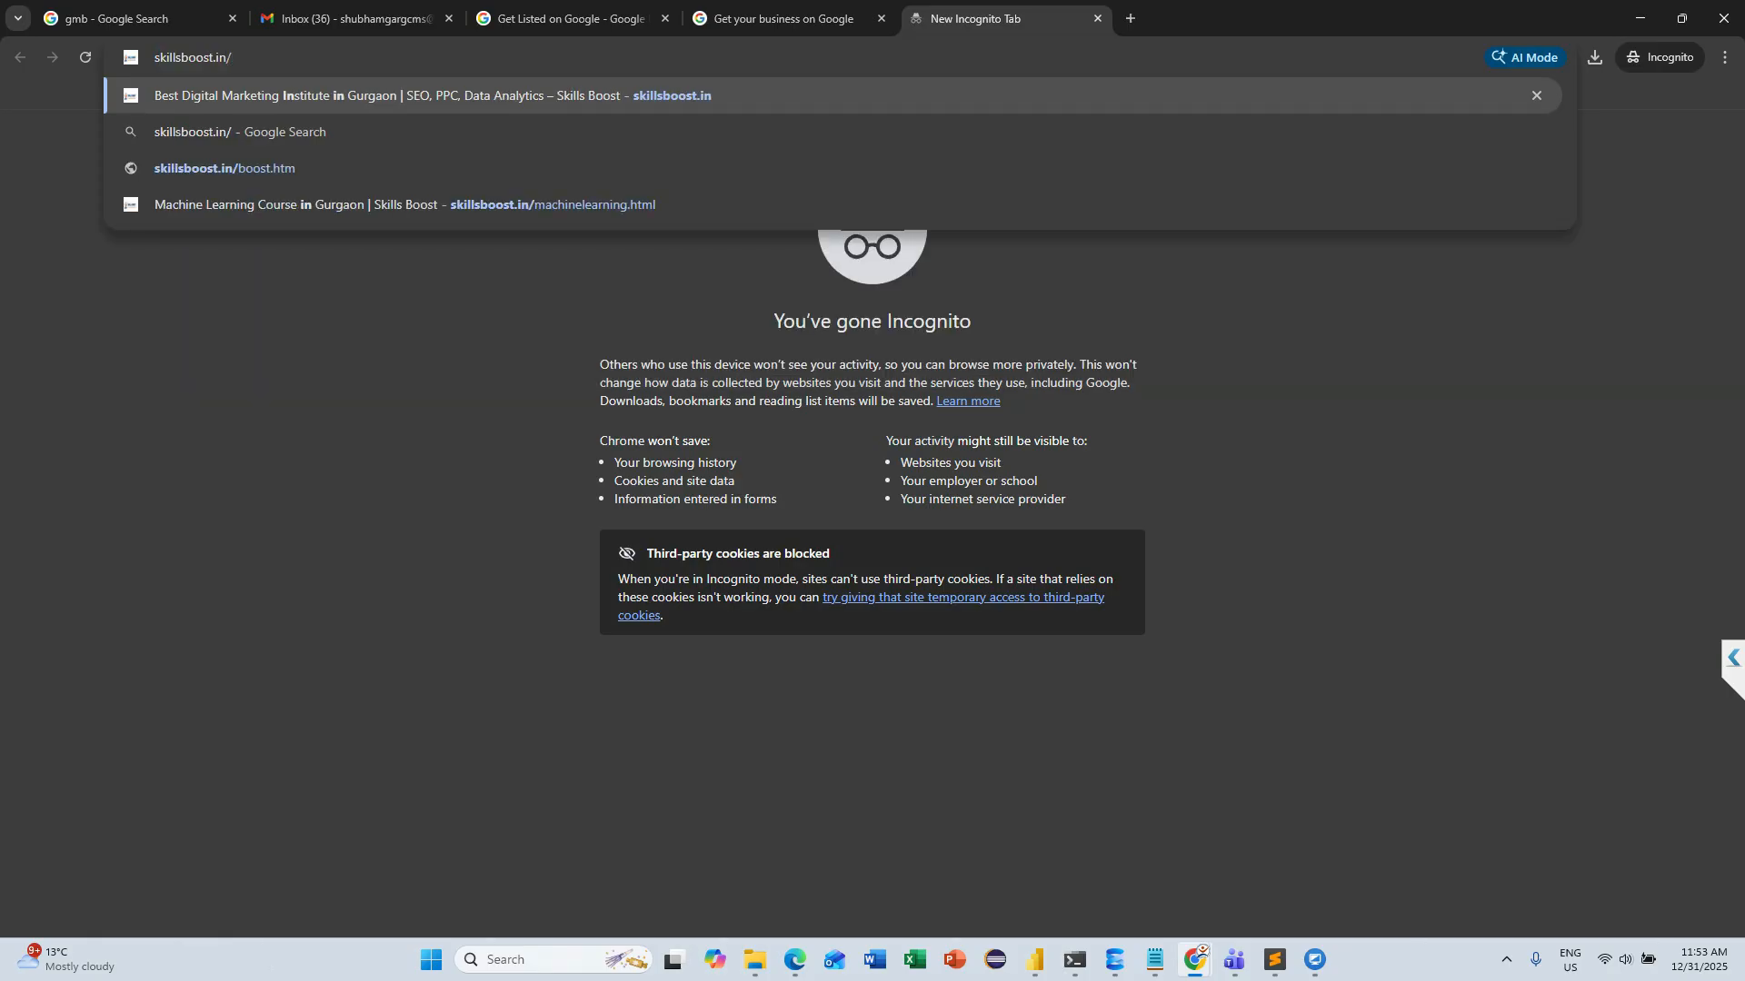
{"action": "key", "text": "Return"}
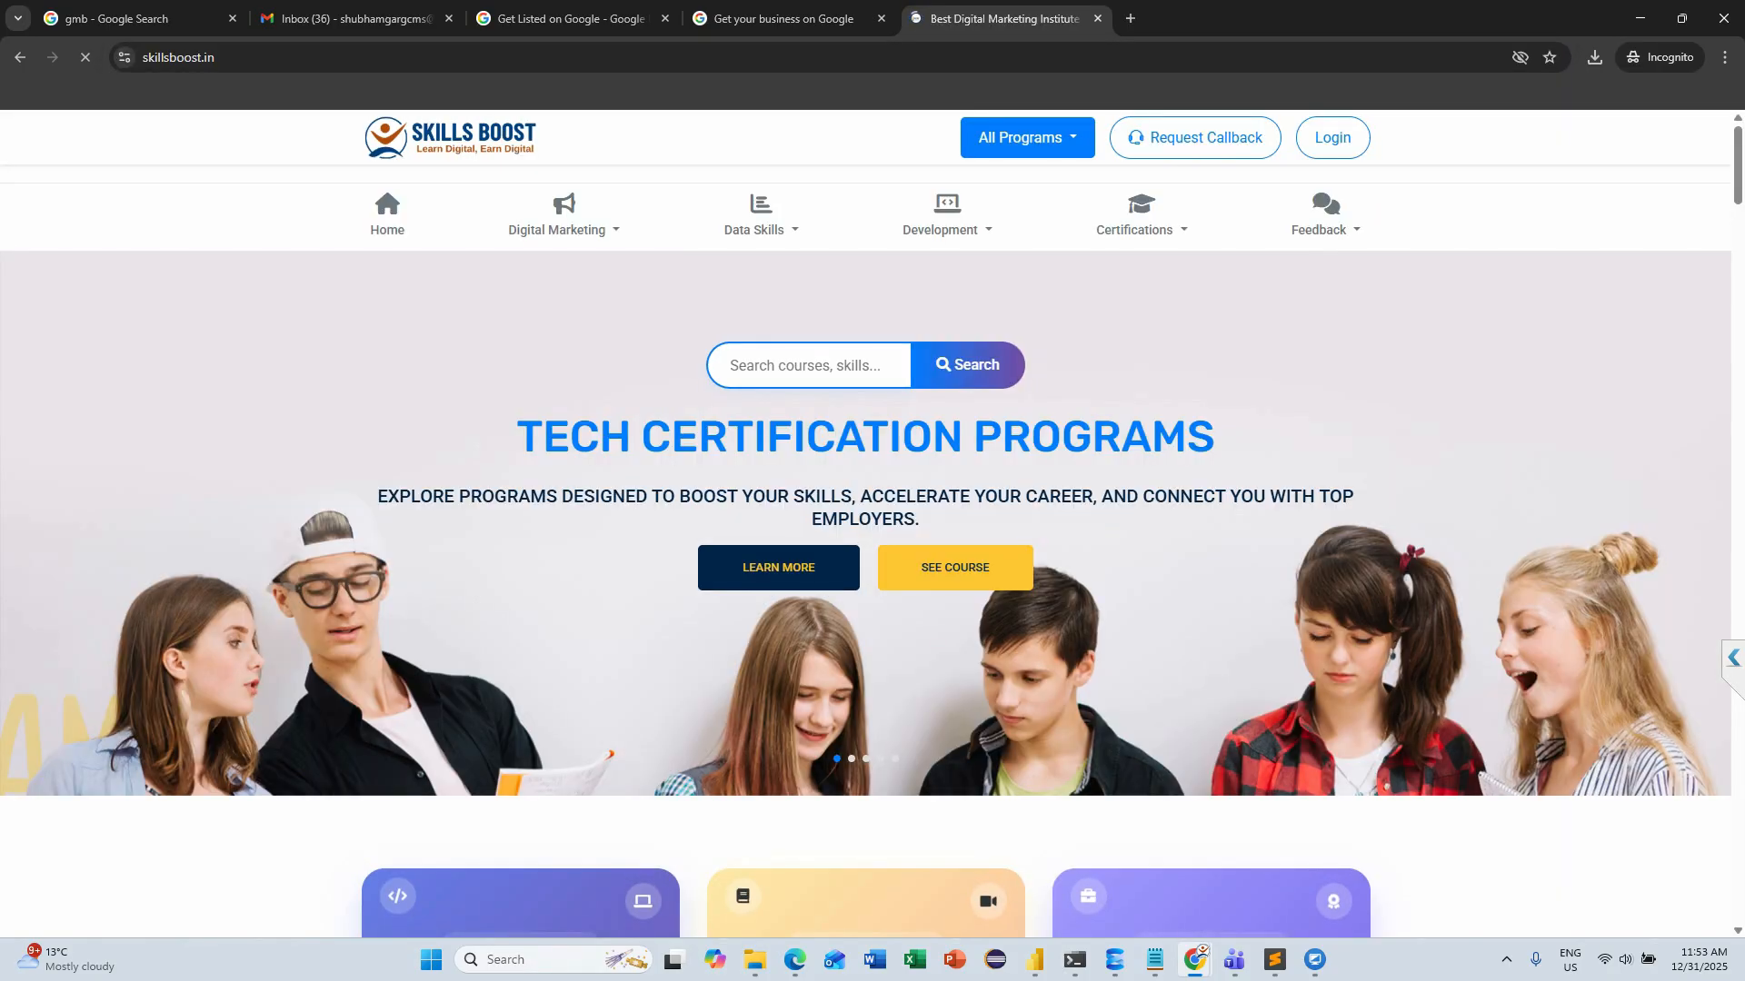
{"action": "left_click", "coordinate": [563, 222]}
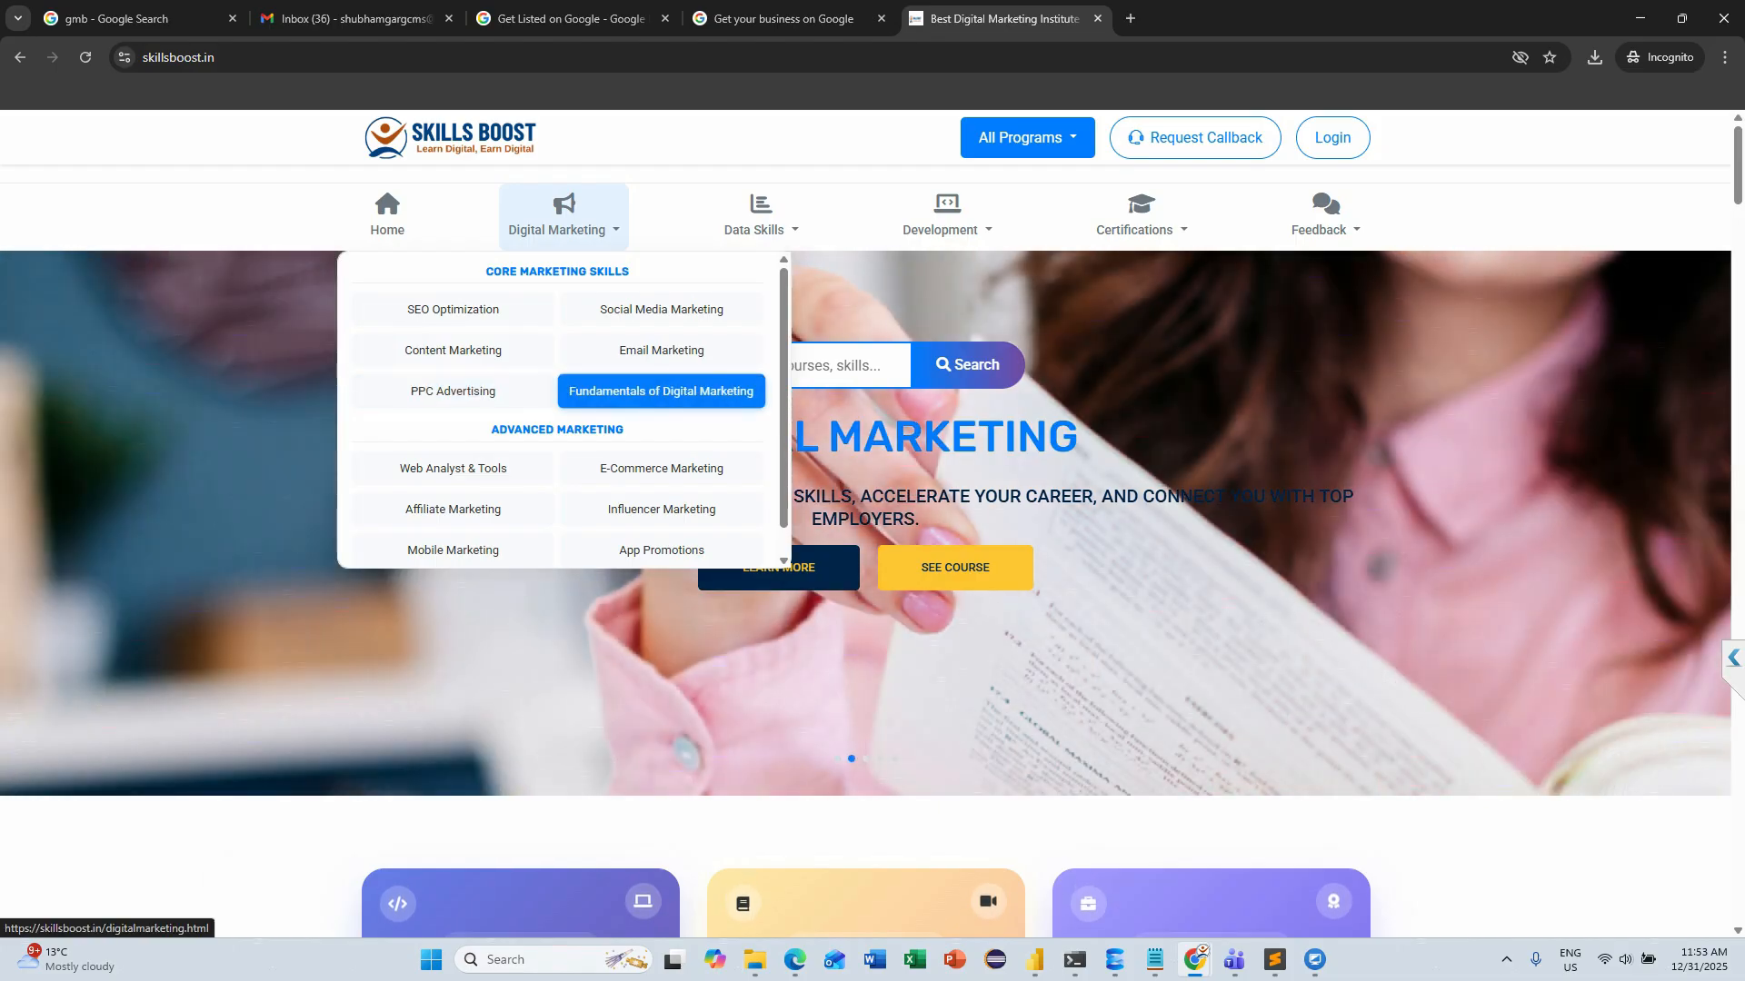
{"action": "left_click", "coordinate": [661, 392]}
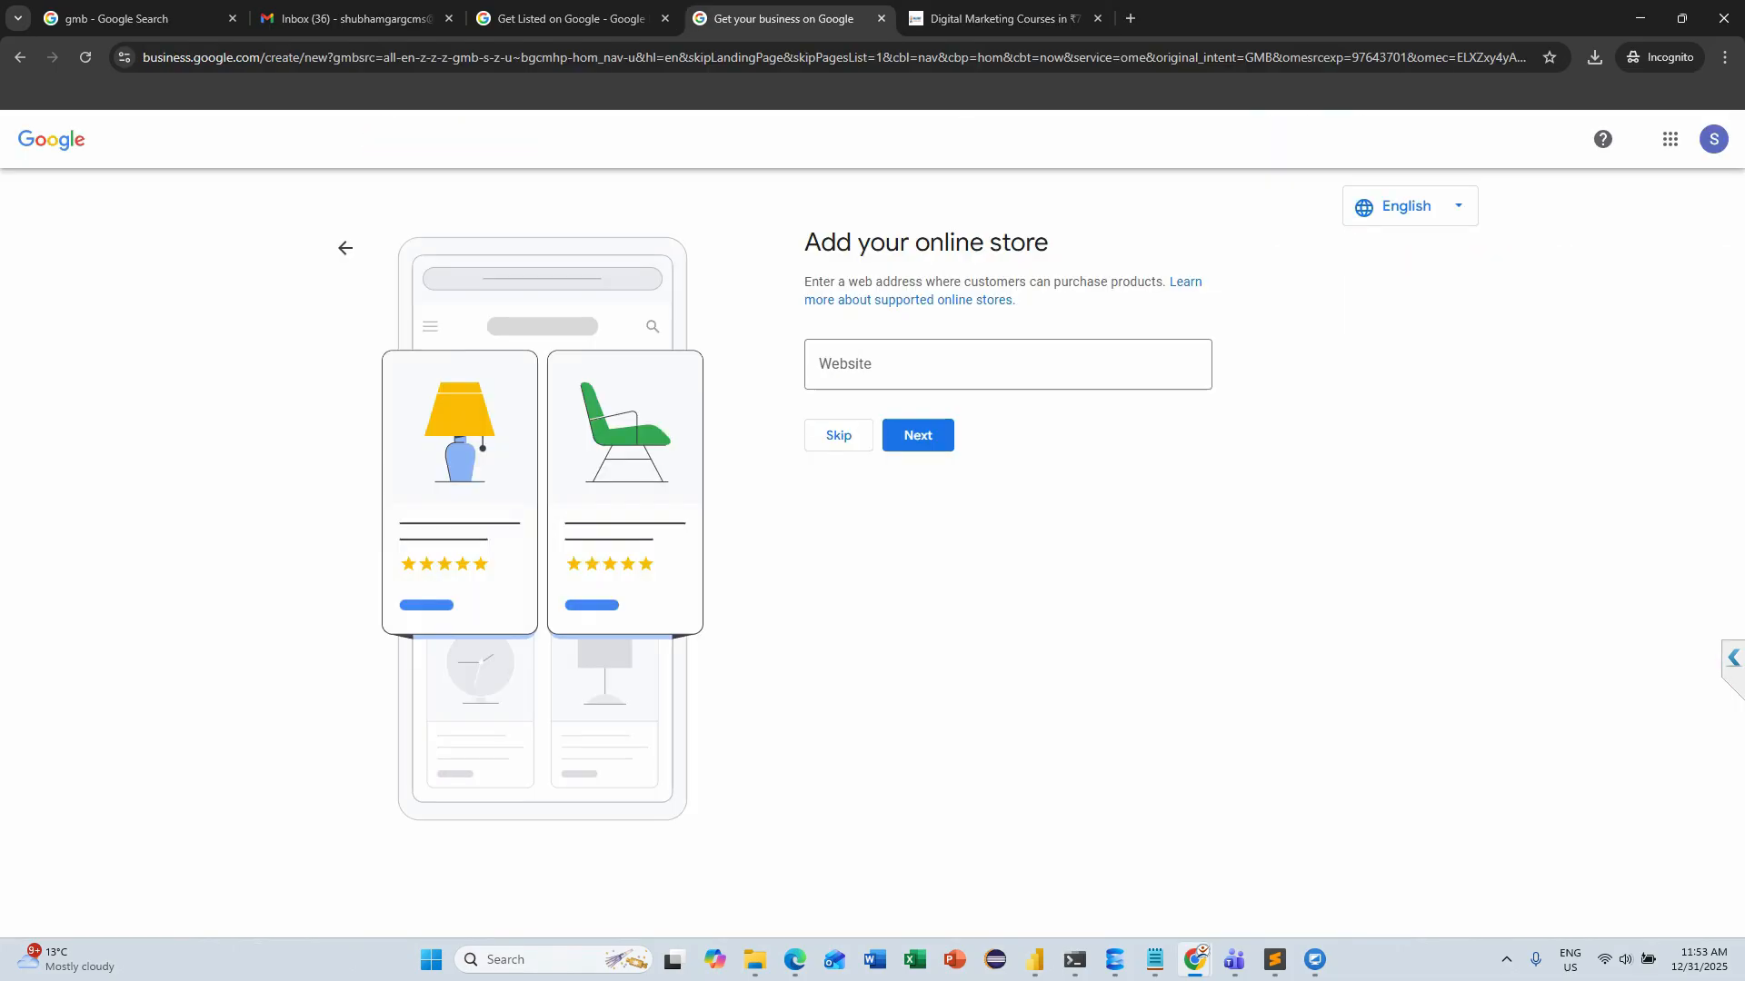
{"action": "left_click", "coordinate": [1007, 364]}
{"action": "type", "text": "https://skillsboost.in/digitalmarketing.html"}
{"action": "left_click", "coordinate": [867, 364]}
{"action": "type", "text": "www"}
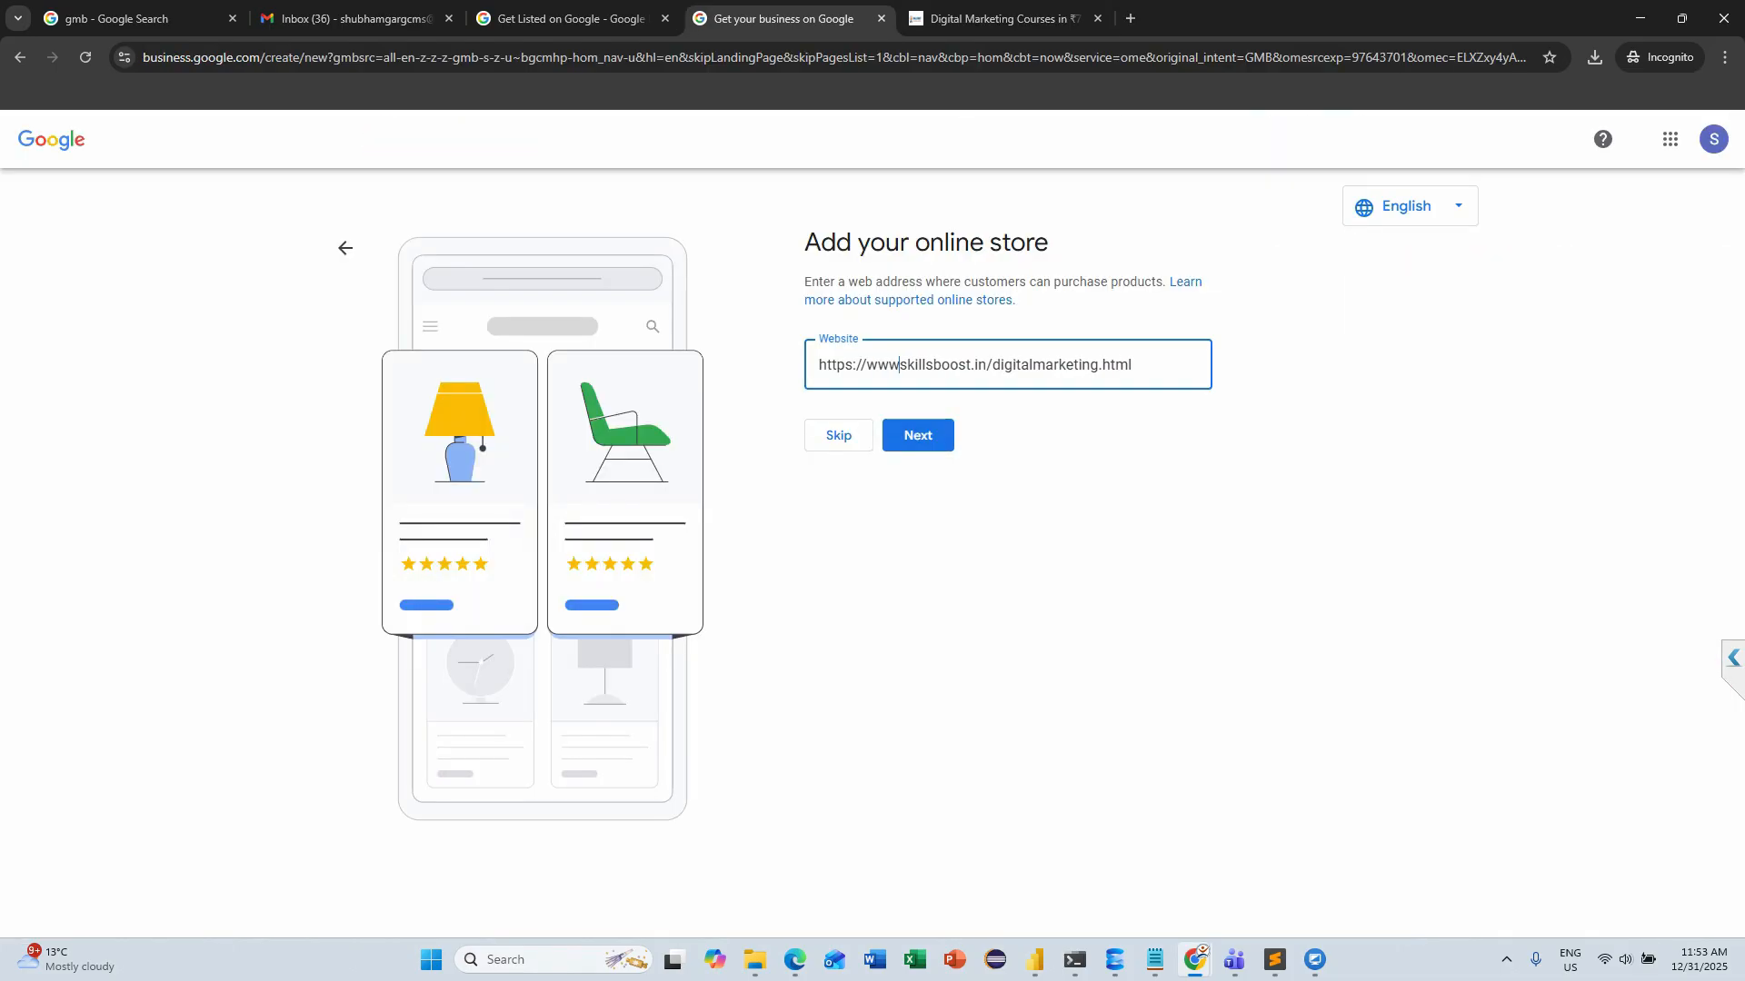
{"action": "type", "text": "."}
{"action": "left_click", "coordinate": [918, 436]}
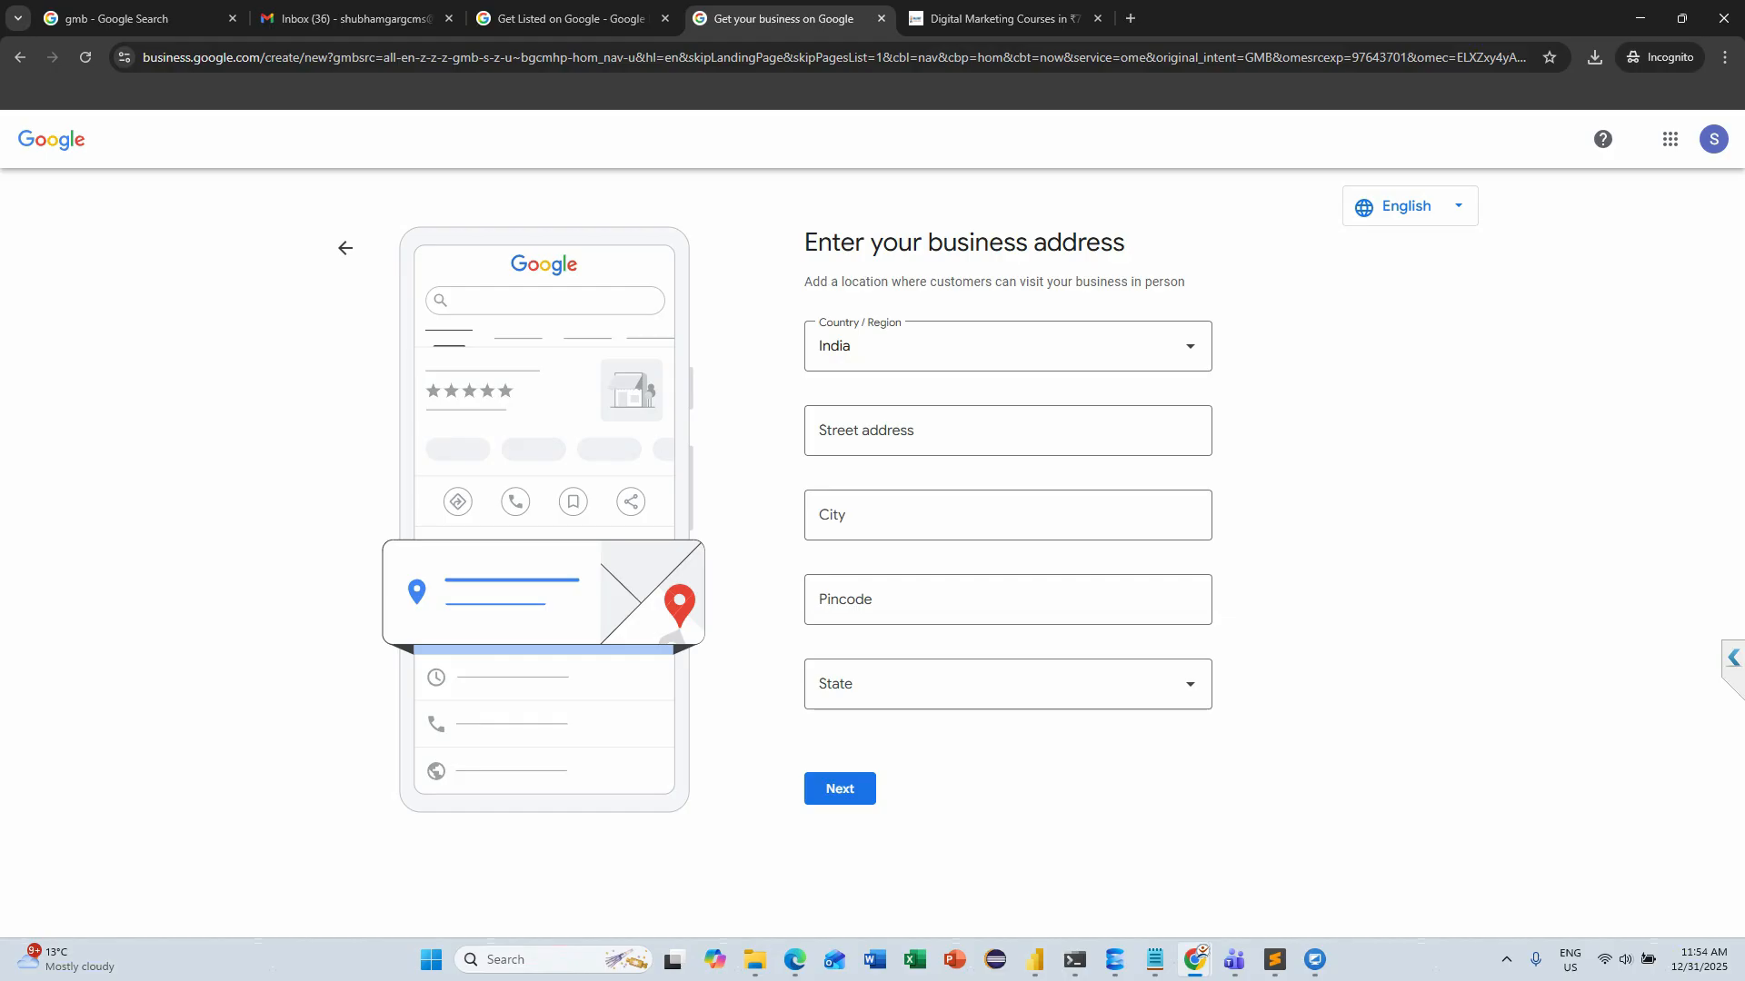
- Open skillsboost.in again in a new tab and look through it for the business address
{"action": "left_click", "coordinate": [1007, 431]}
{"action": "left_click", "coordinate": [1130, 18]}
{"action": "type", "text": "skillsboost.in"}
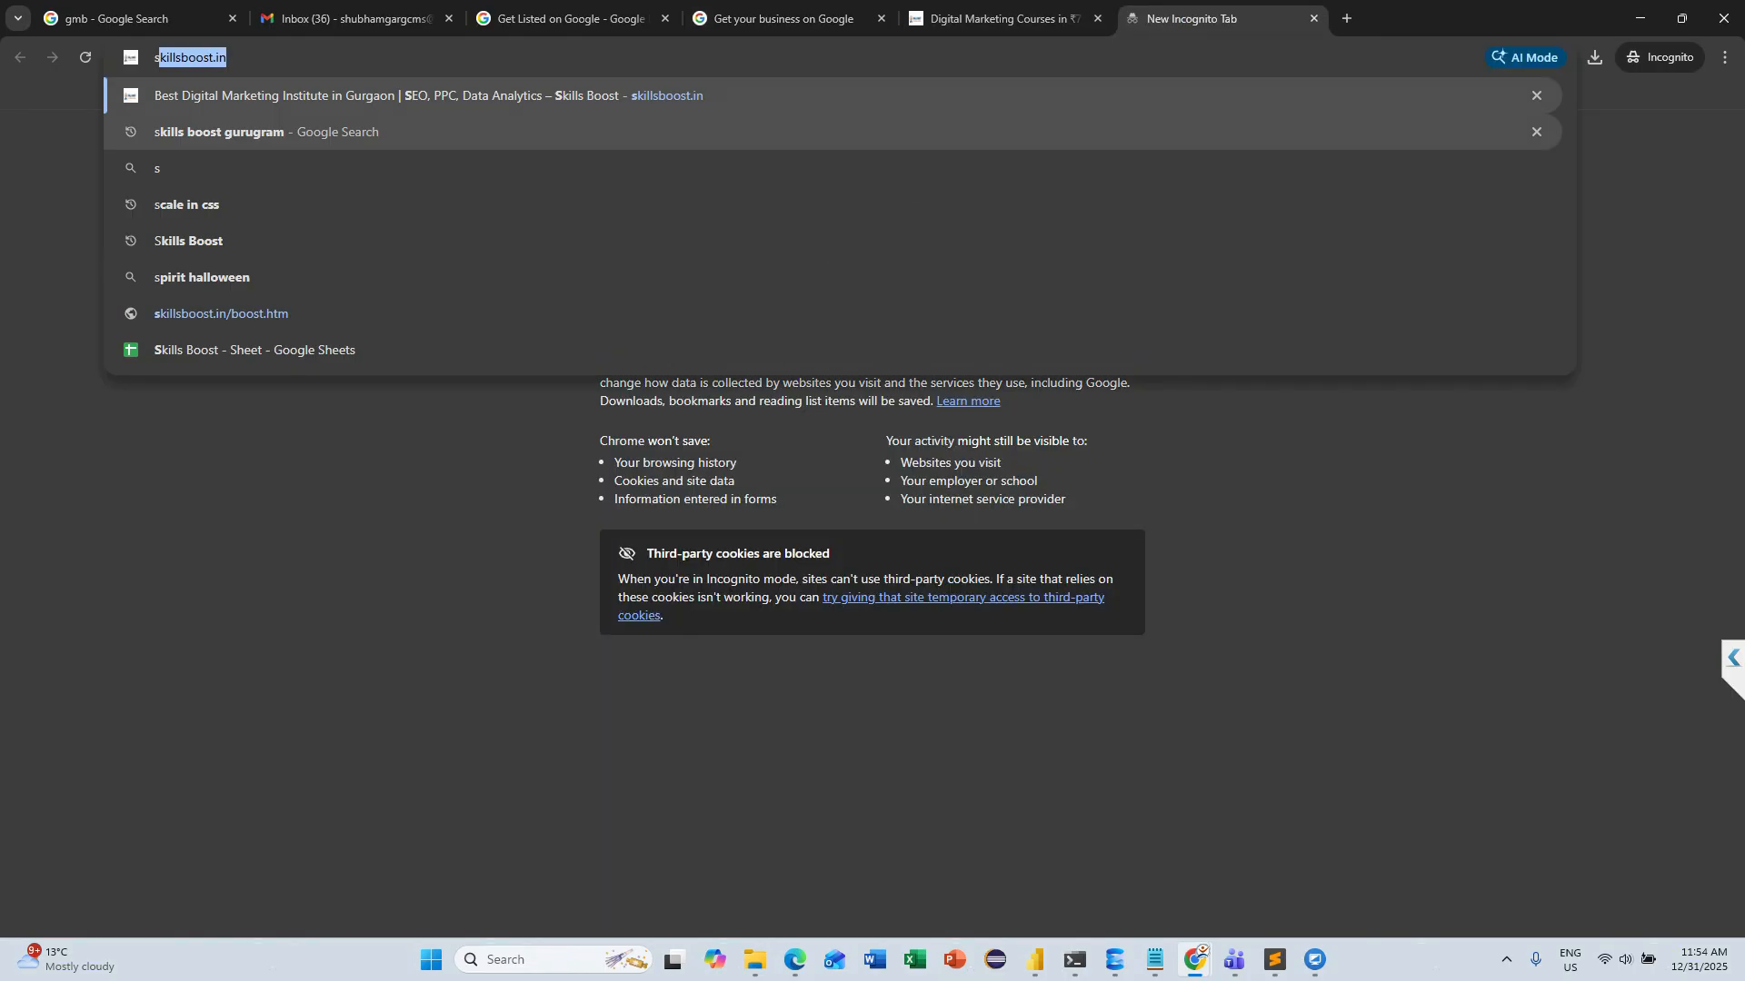
{"action": "key", "text": "Return"}
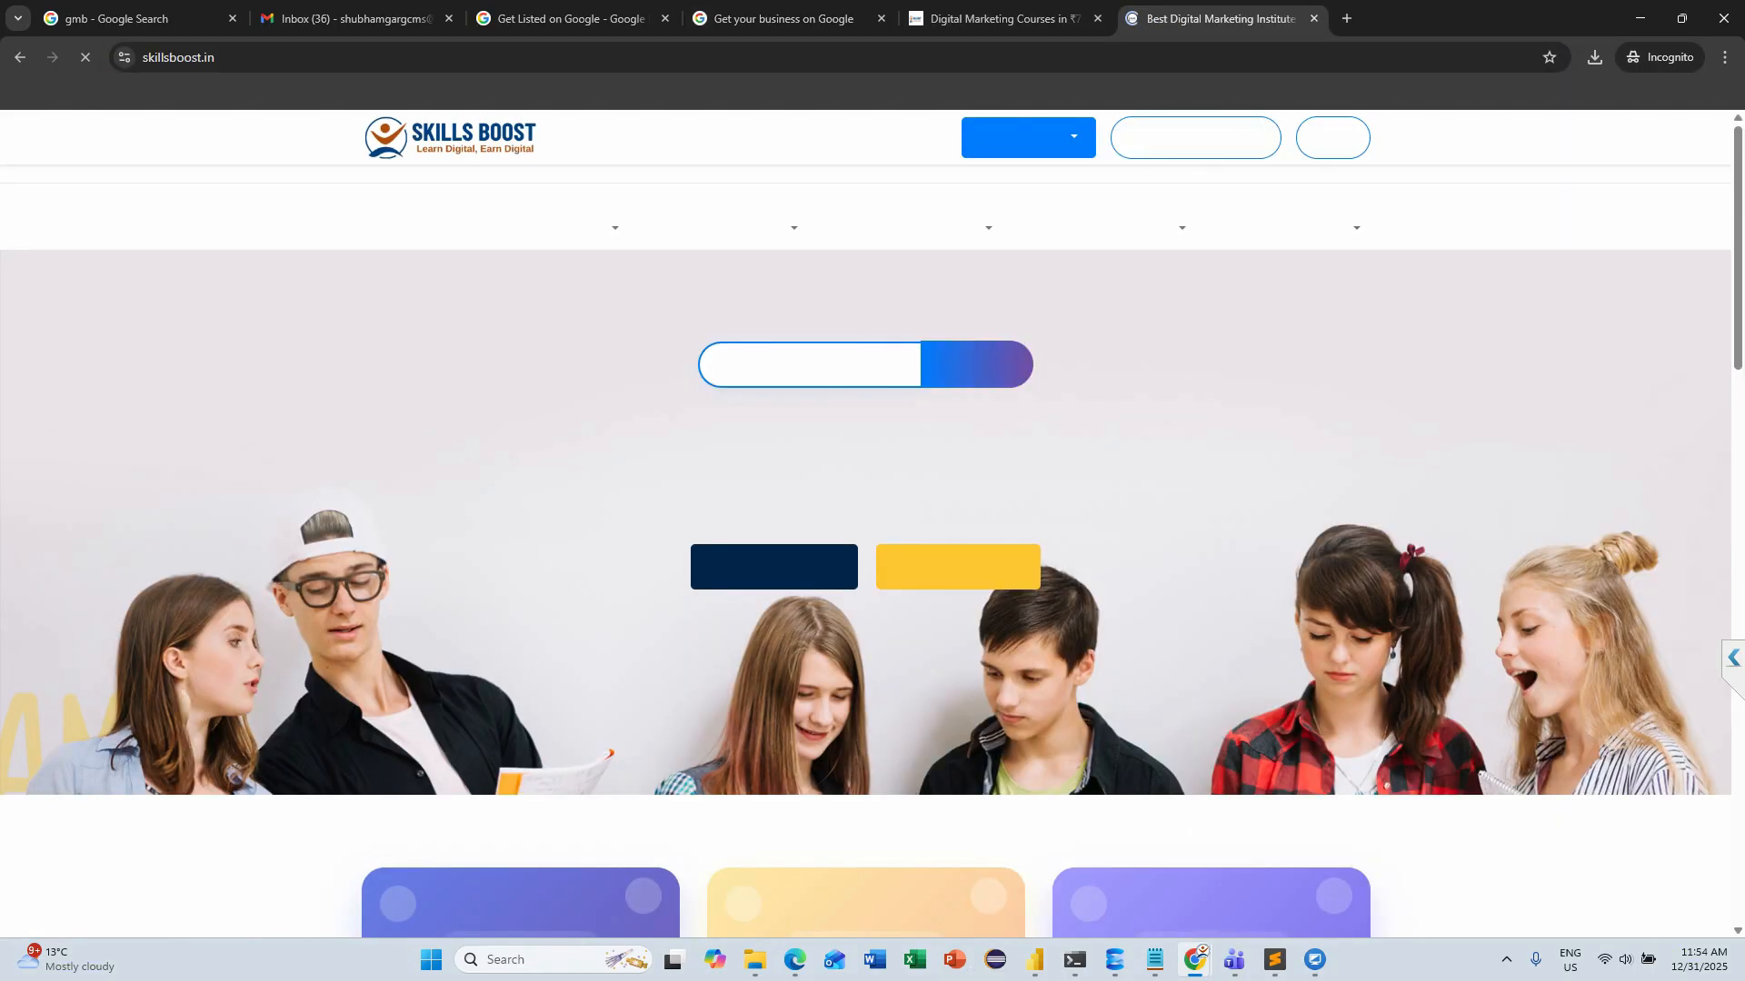
{"action": "scroll", "coordinate": [872, 527], "scroll_direction": "down", "scroll_amount": 8}
{"action": "scroll", "coordinate": [1168, 563], "scroll_direction": "down", "scroll_amount": 20}
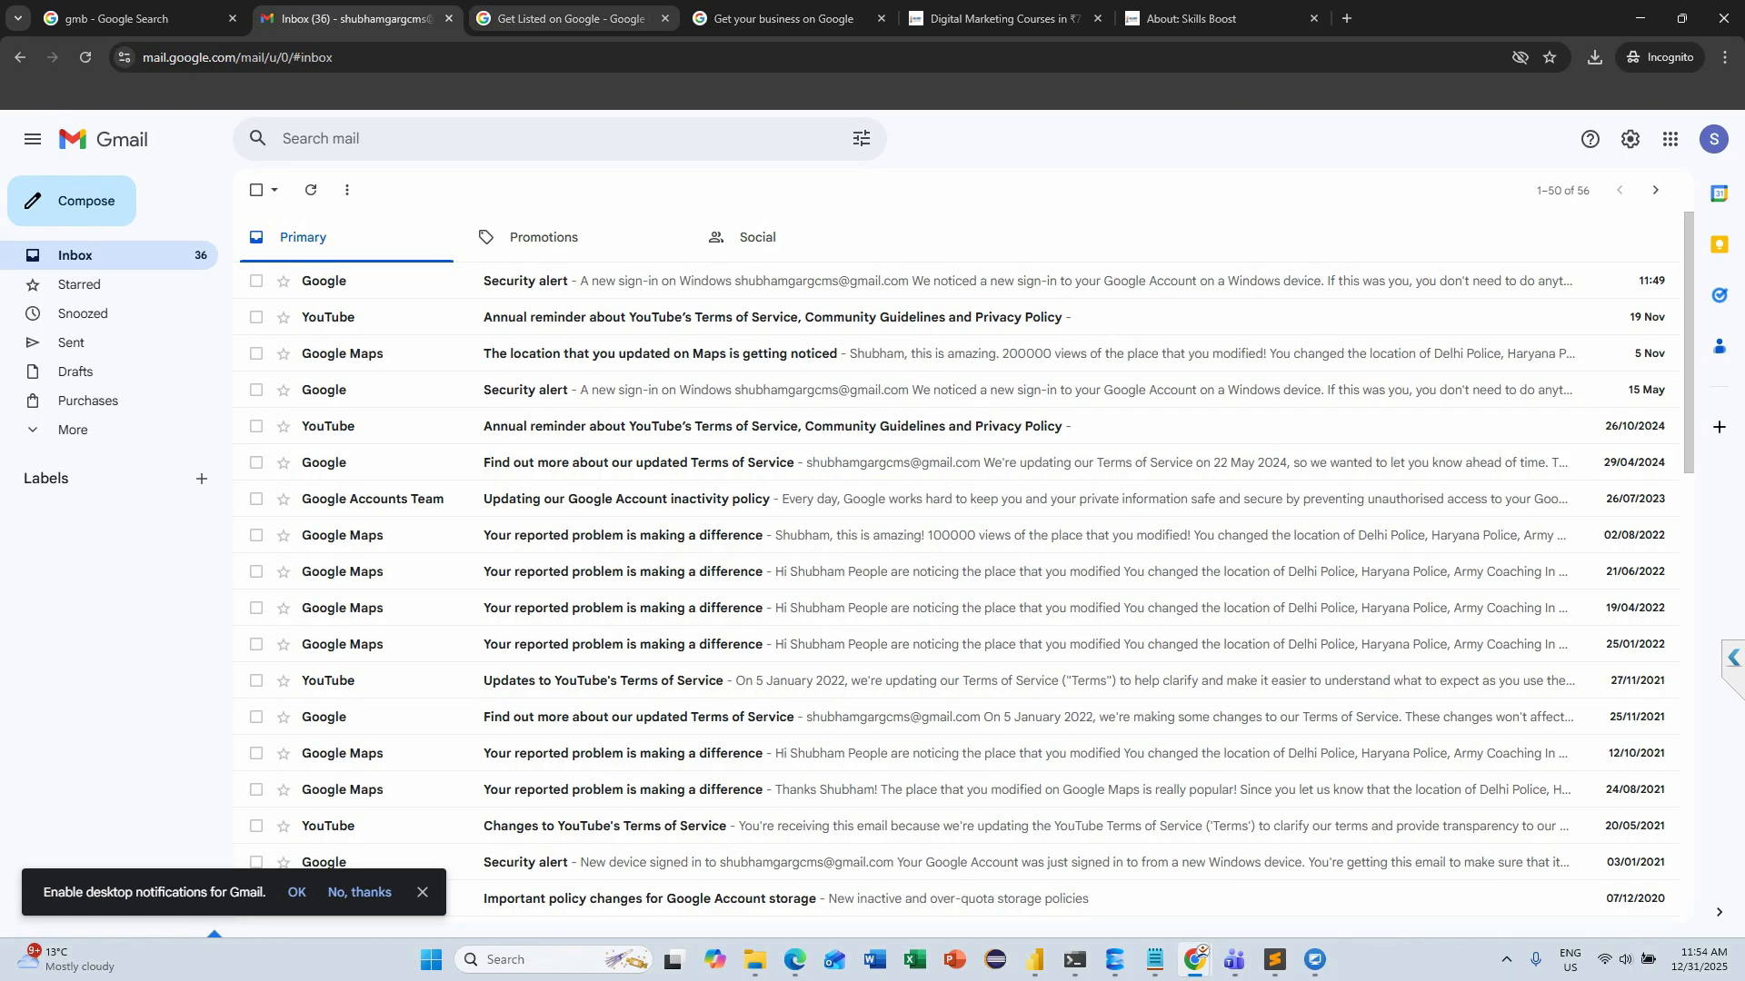
{"action": "key", "text": "ctrl+Tab"}
{"action": "key", "text": "ctrl+Tab"}
{"action": "key", "text": "ctrl+Tab"}
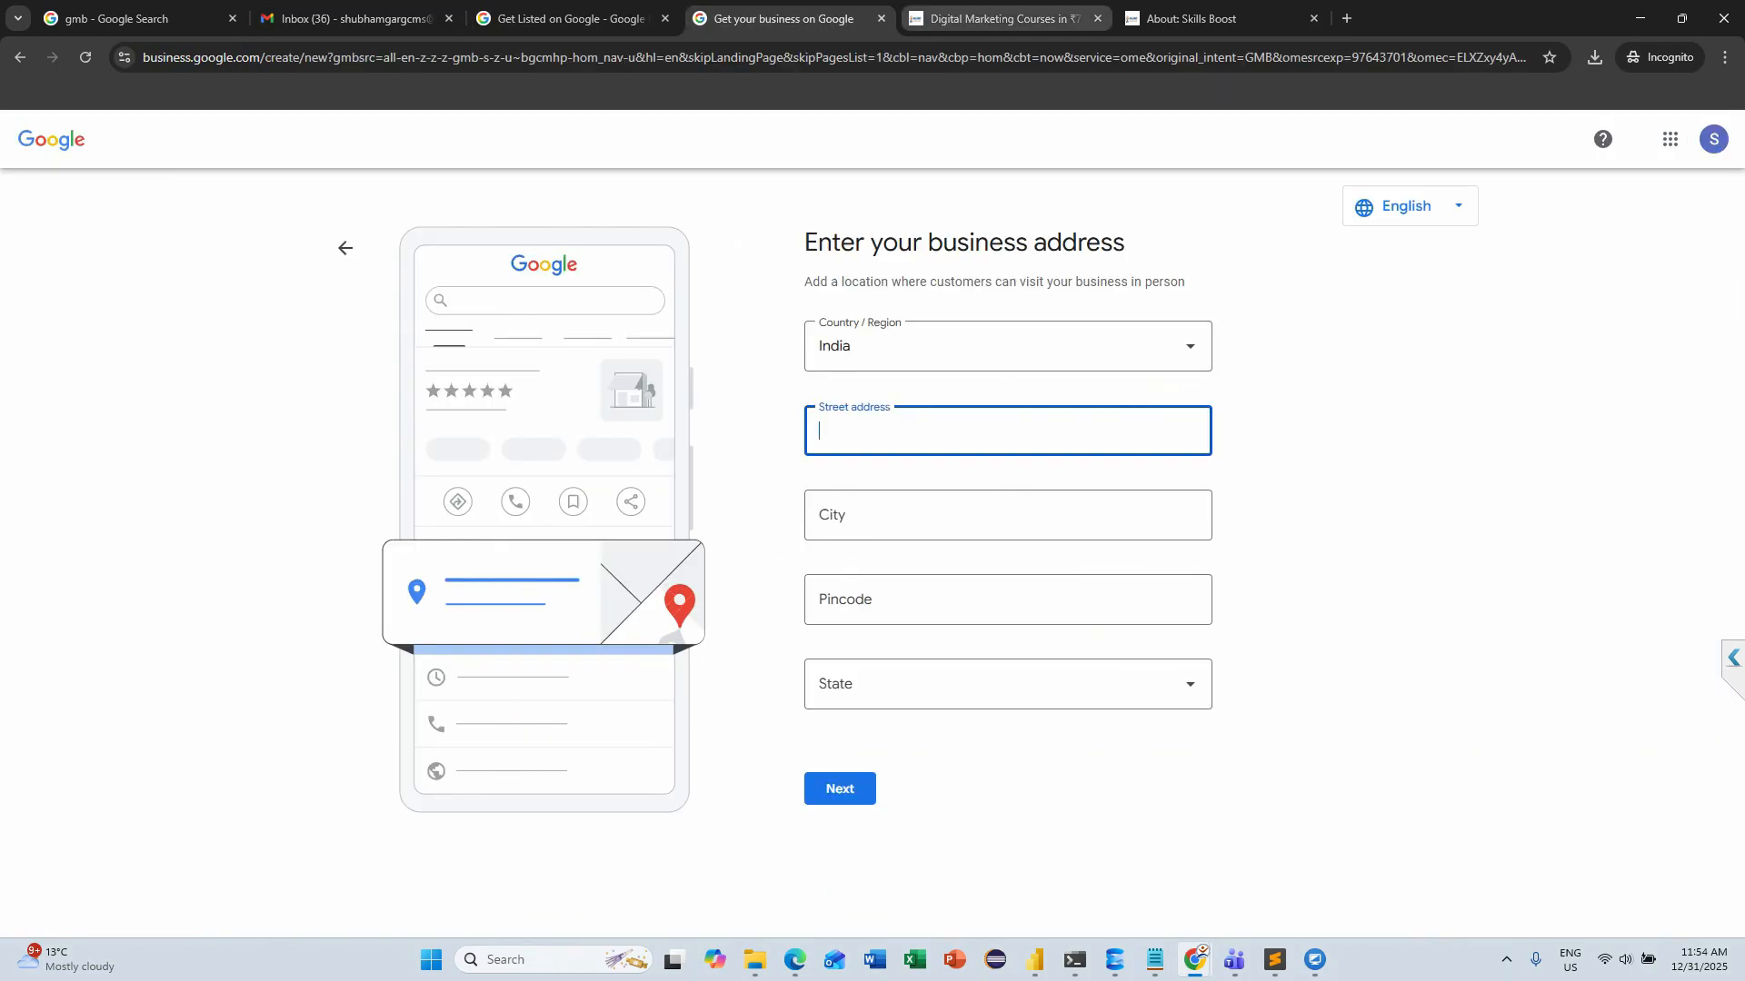
{"action": "key", "text": "ctrl+shift+Tab"}
- Fill in the business street address, second address line, city Gurugram and pincode
{"action": "type", "text": "NM24, 1st Floor"}
{"action": "key", "text": "Tab"}
{"action": "key", "text": "Return"}
{"action": "key", "text": "ctrl+v"}
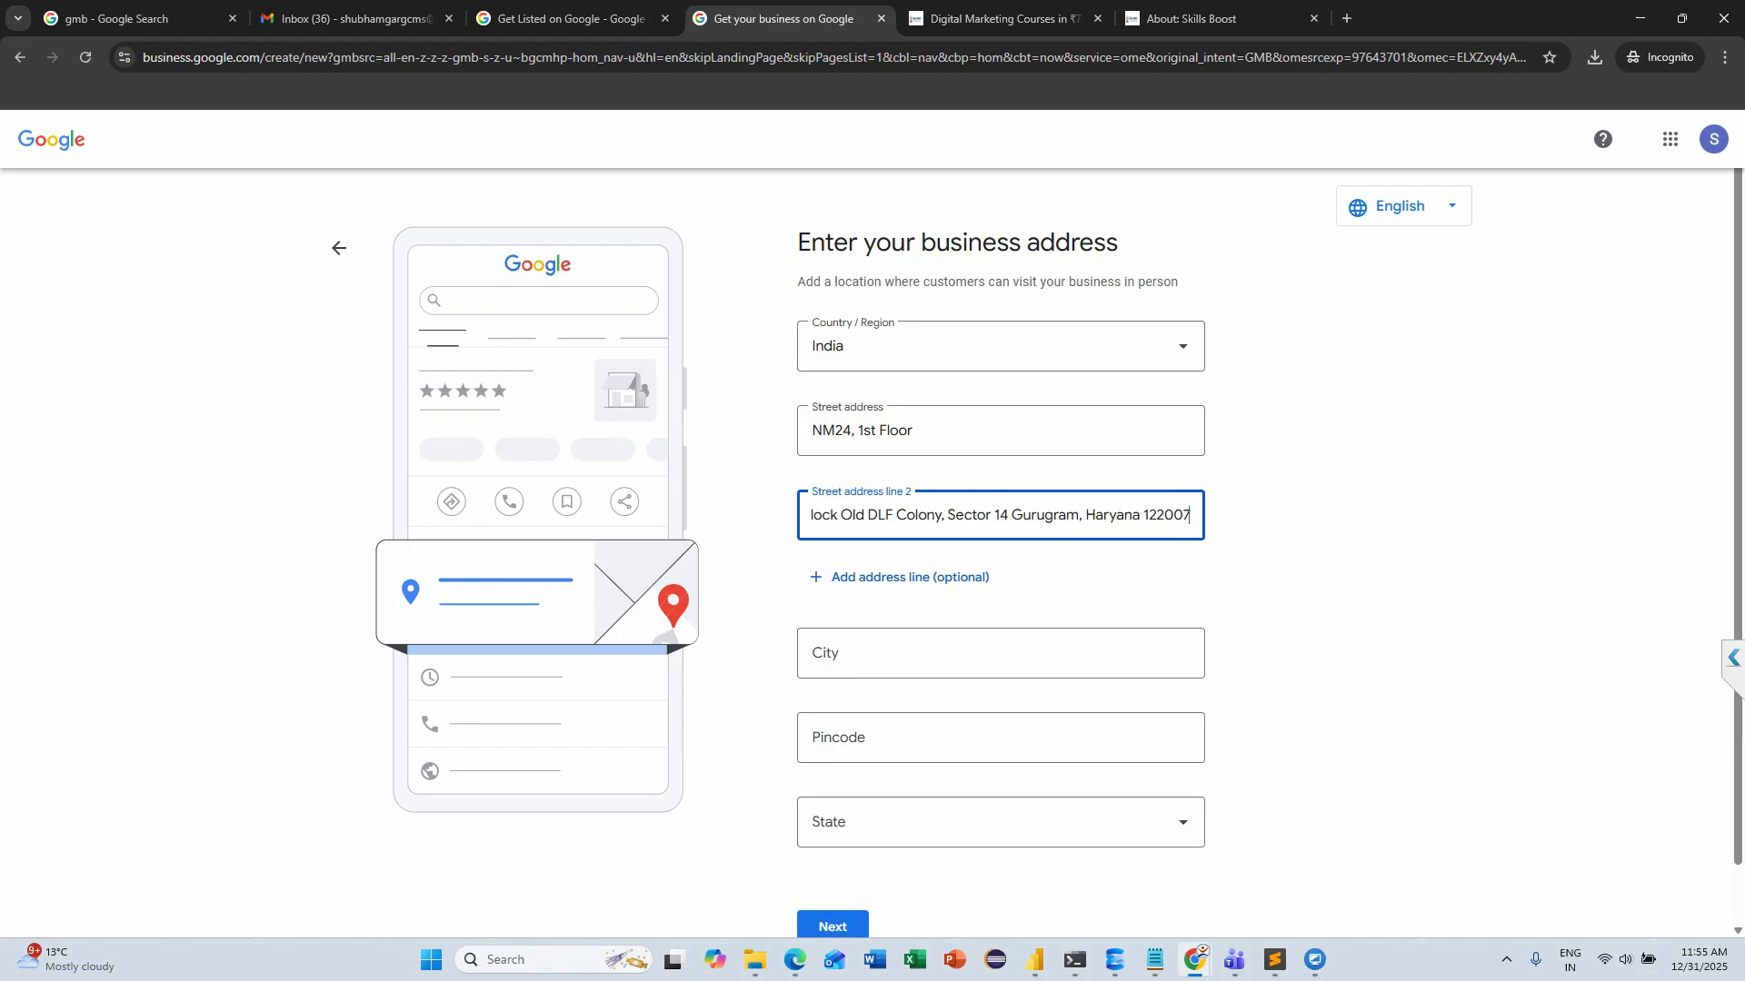
{"action": "key", "text": "ctrl+BackSpace"}
{"action": "key", "text": "ctrl+BackSpace"}
{"action": "key", "text": "ctrl+BackSpace"}
{"action": "left_click", "coordinate": [1001, 653]}
{"action": "type", "text": "Gurugram"}
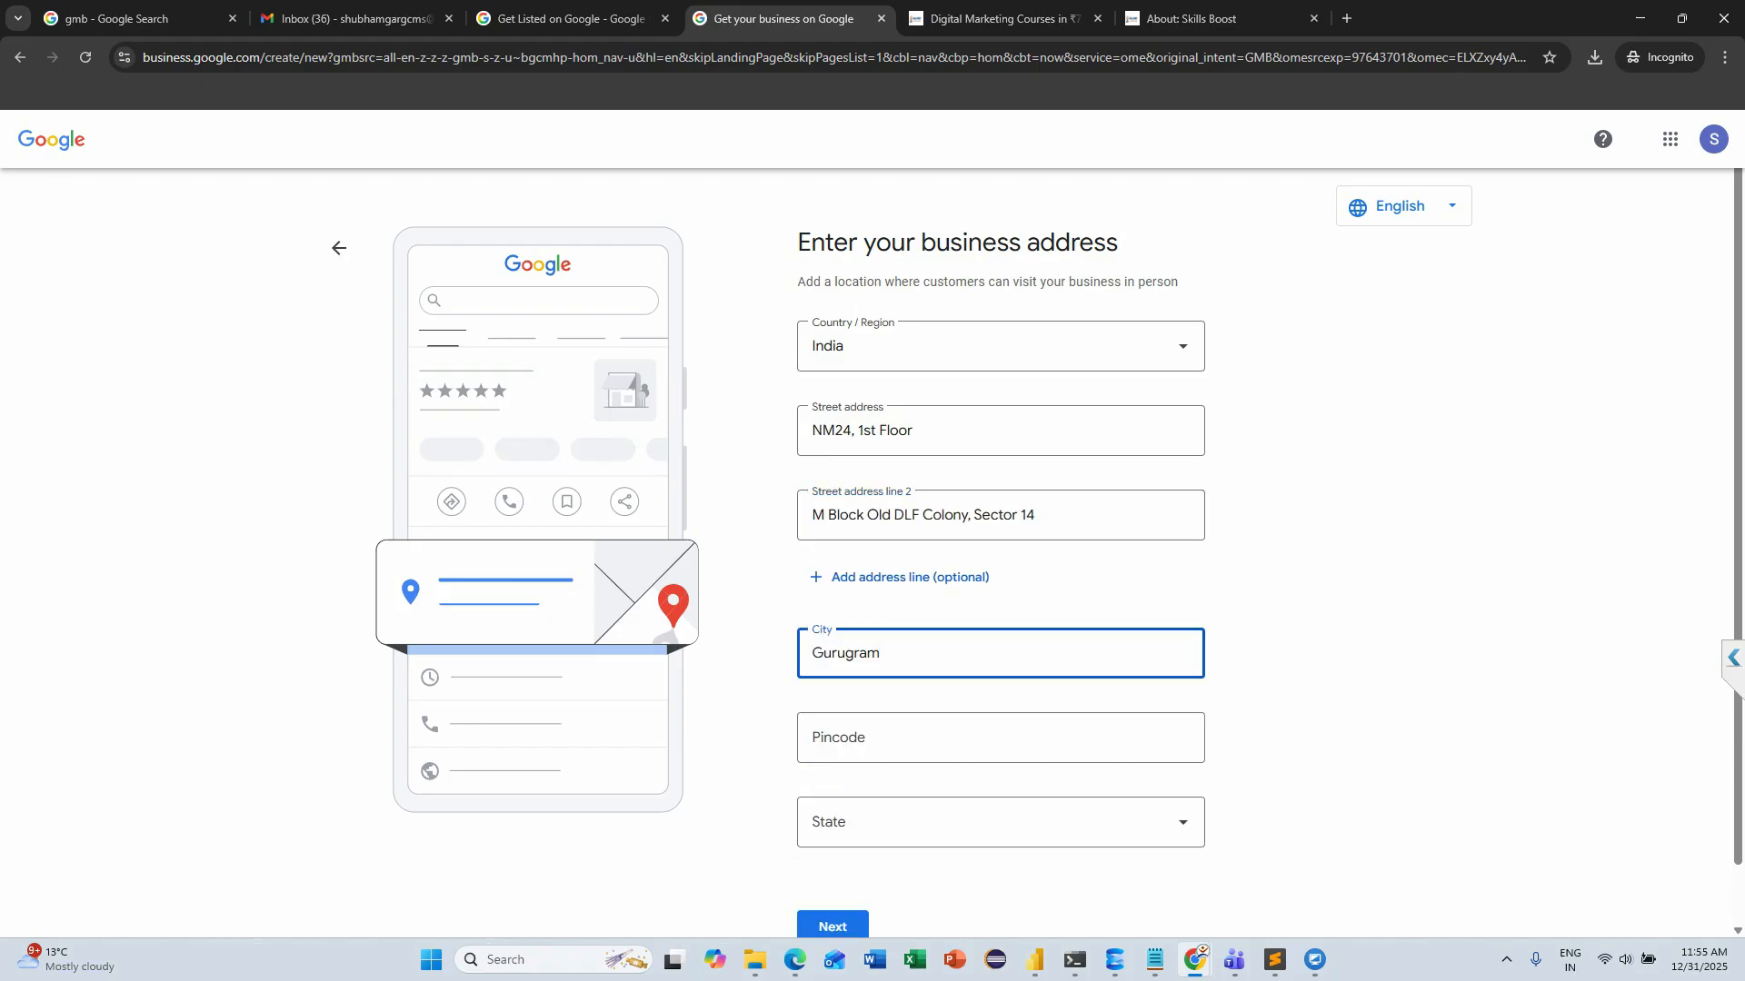
{"action": "key", "text": "Tab"}
{"action": "type", "text": "122007"}
{"action": "key", "text": "Tab"}
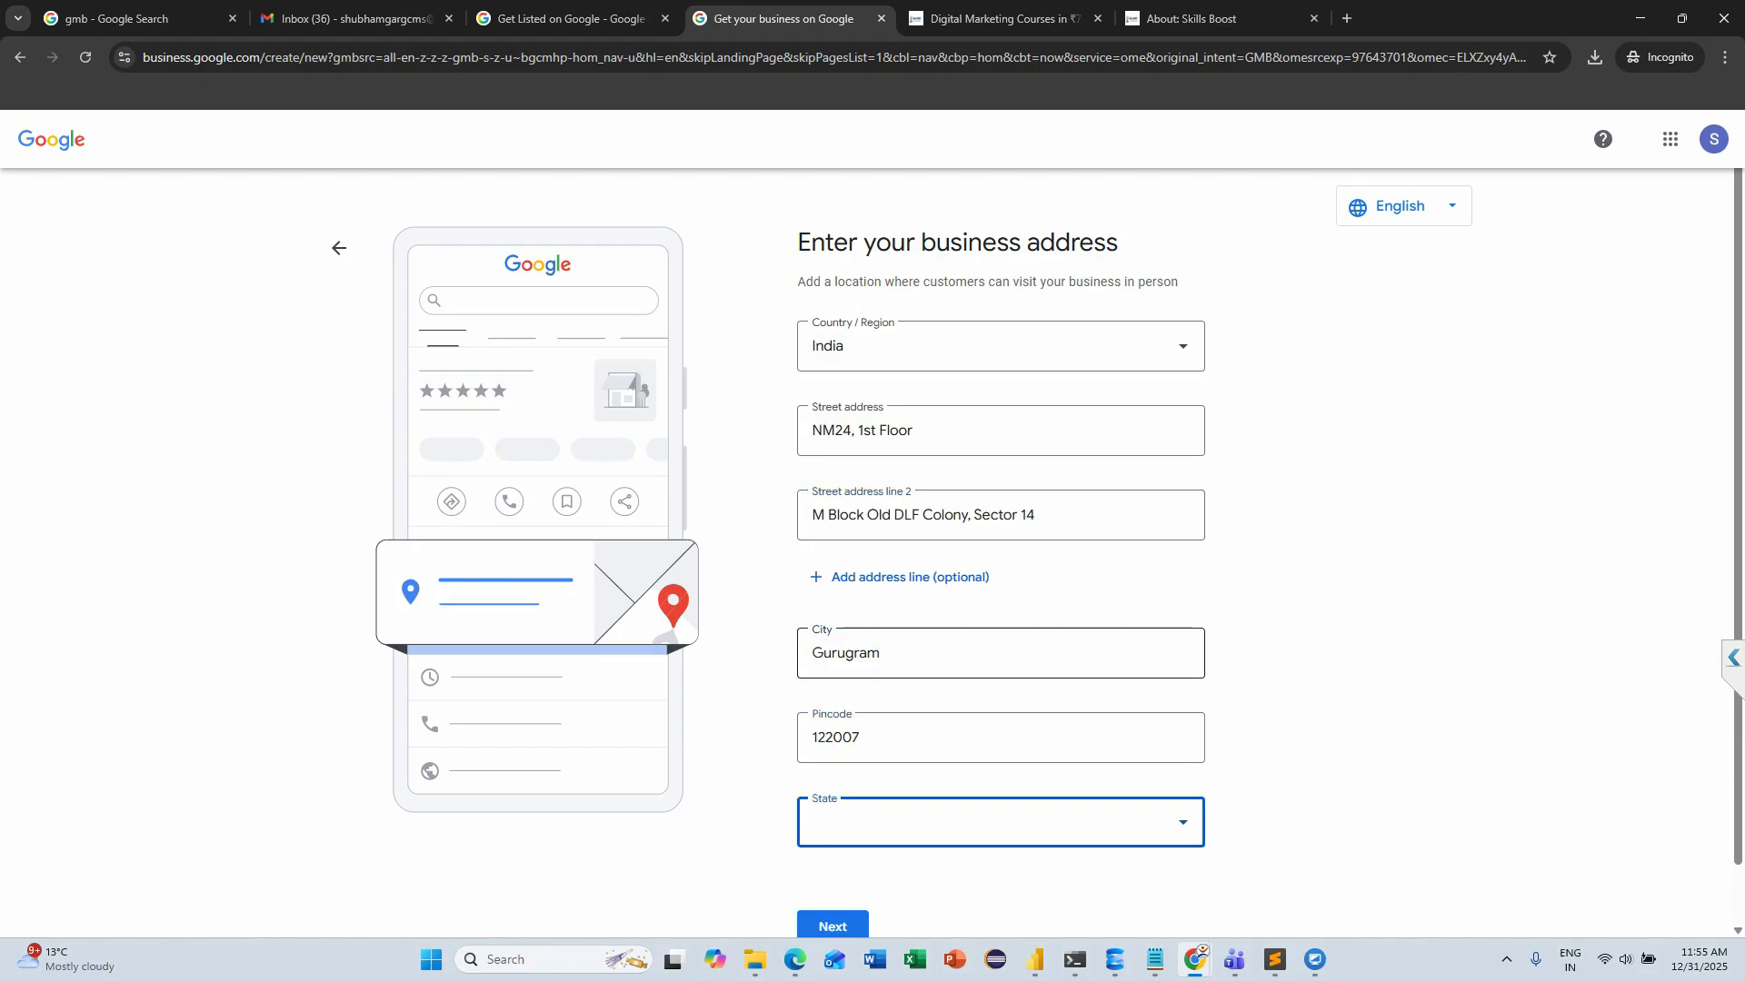
- Choose the state from the list and submit the address
{"action": "left_click", "coordinate": [1000, 822]}
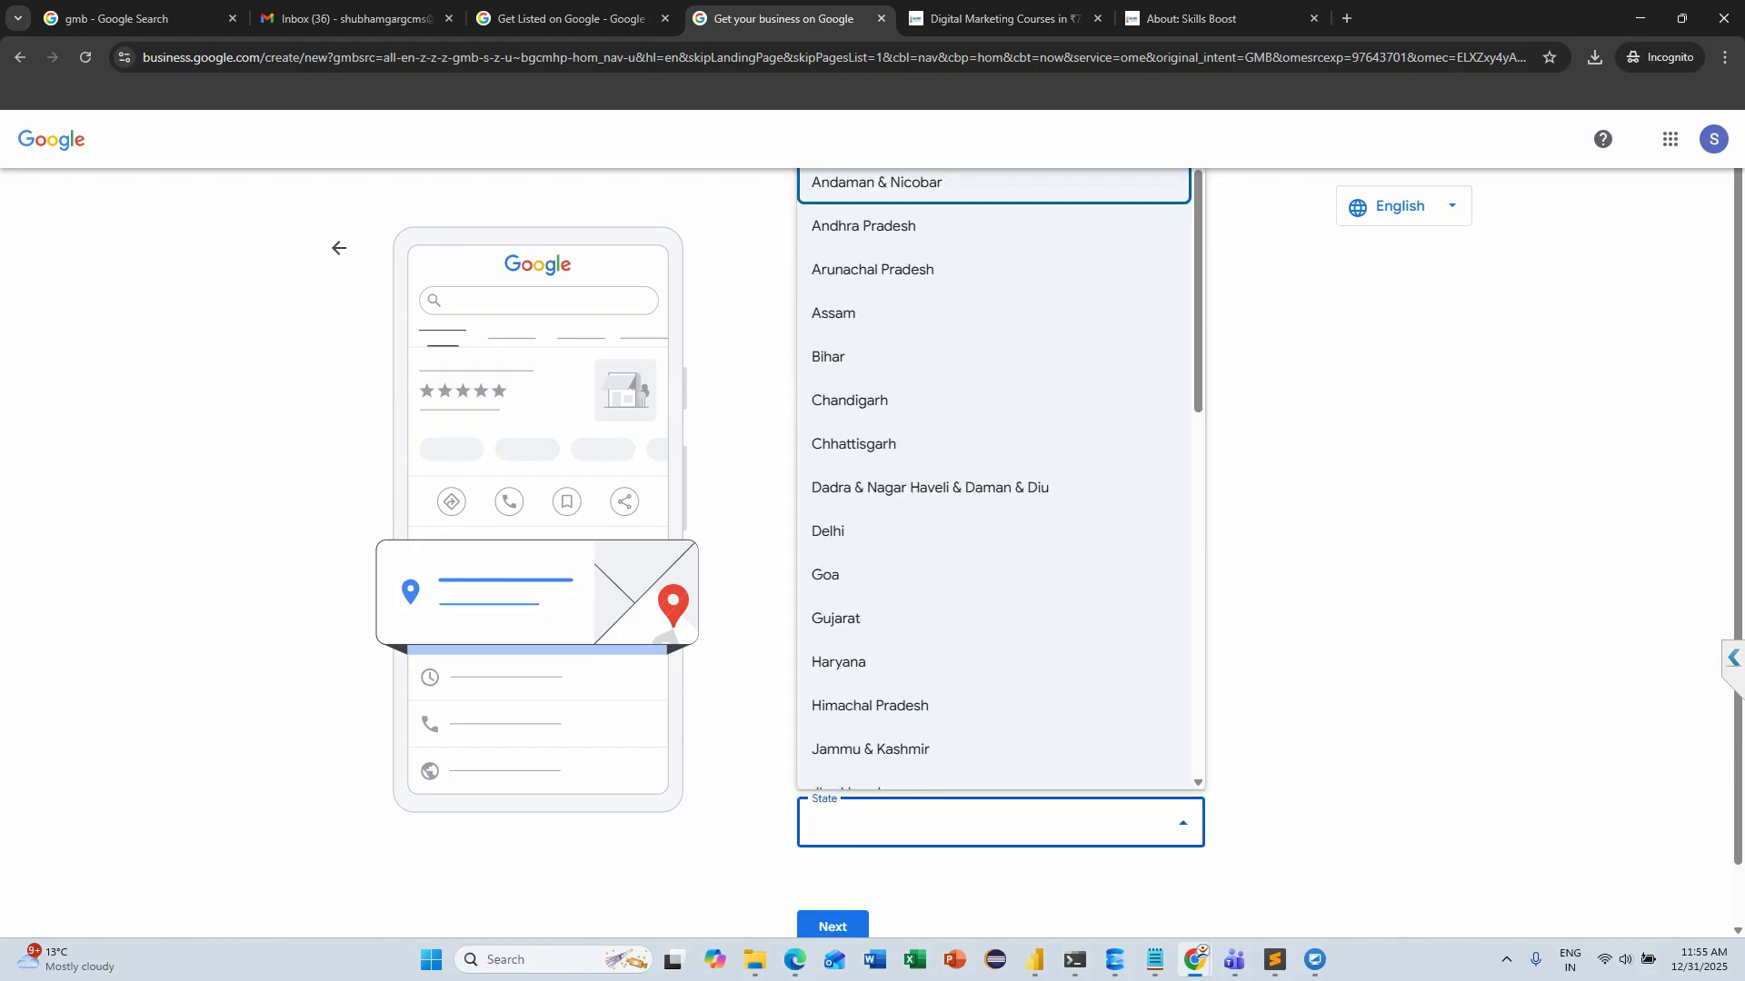
{"action": "key", "text": "Down"}
{"action": "key", "text": "Down"}
{"action": "key", "text": "Down"}
{"action": "key", "text": "Down"}
{"action": "key", "text": "Down"}
{"action": "key", "text": "Down"}
{"action": "key", "text": "Return"}
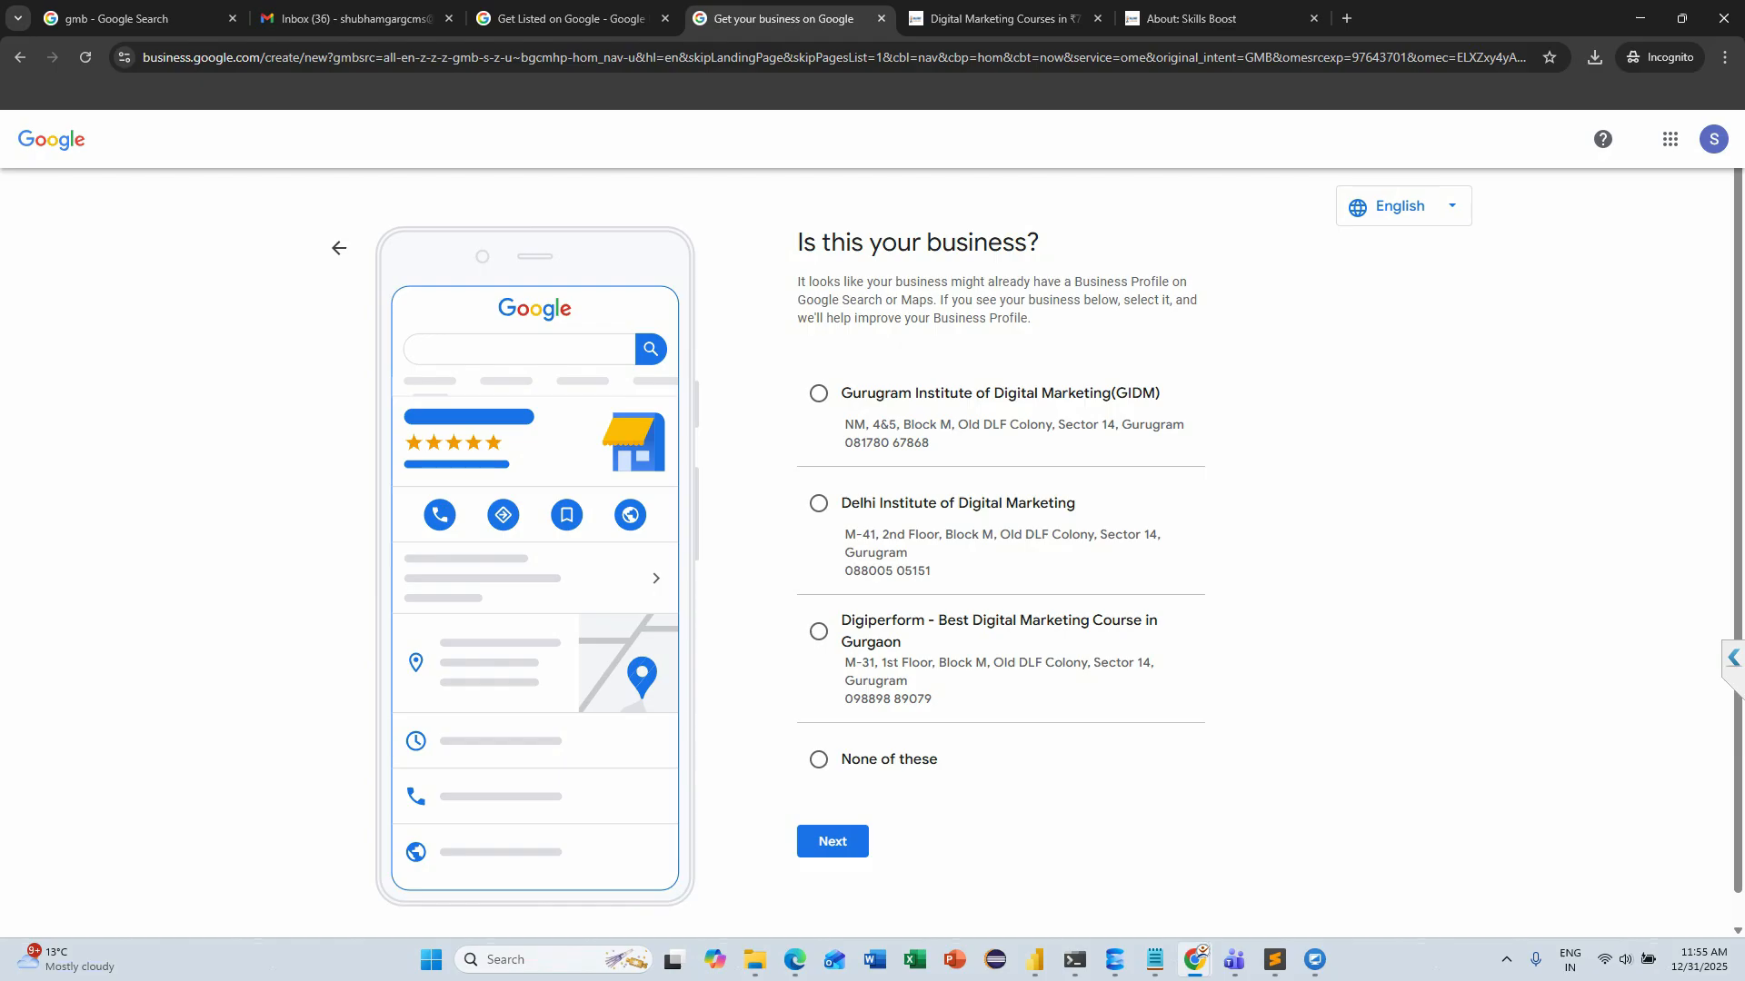
- Indicate that none of the suggested existing businesses is yours and continue
{"action": "left_click", "coordinate": [819, 759]}
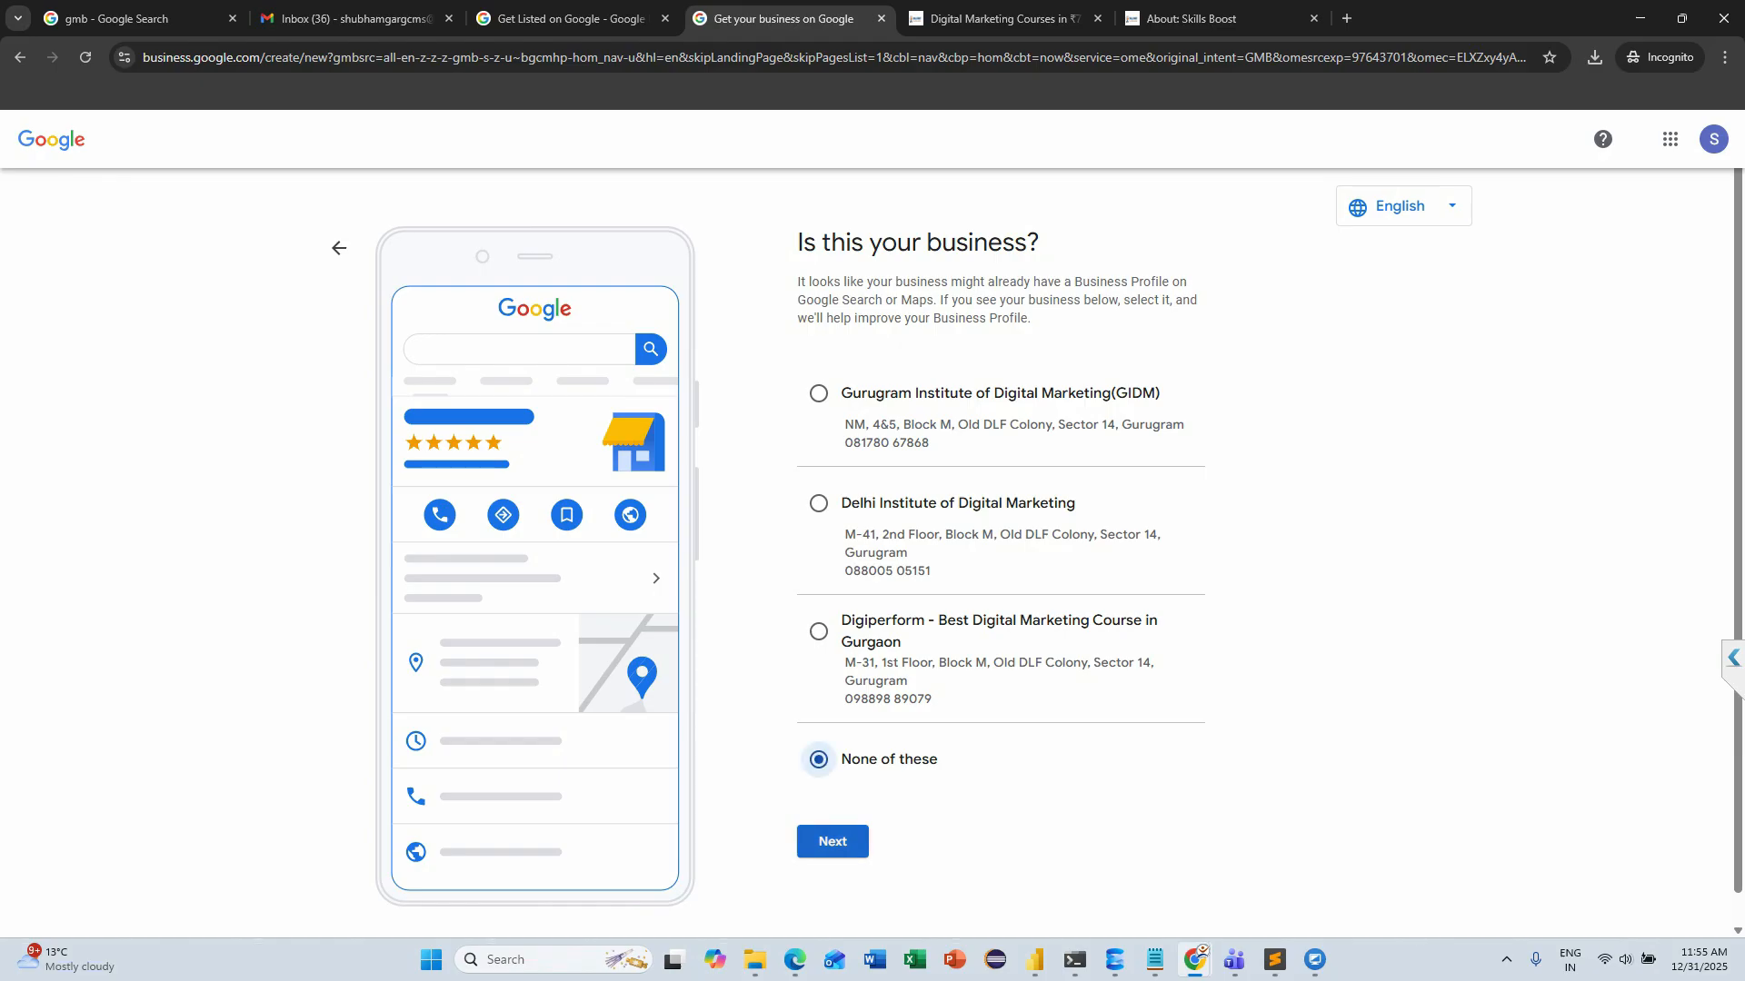
{"action": "left_click", "coordinate": [832, 842]}
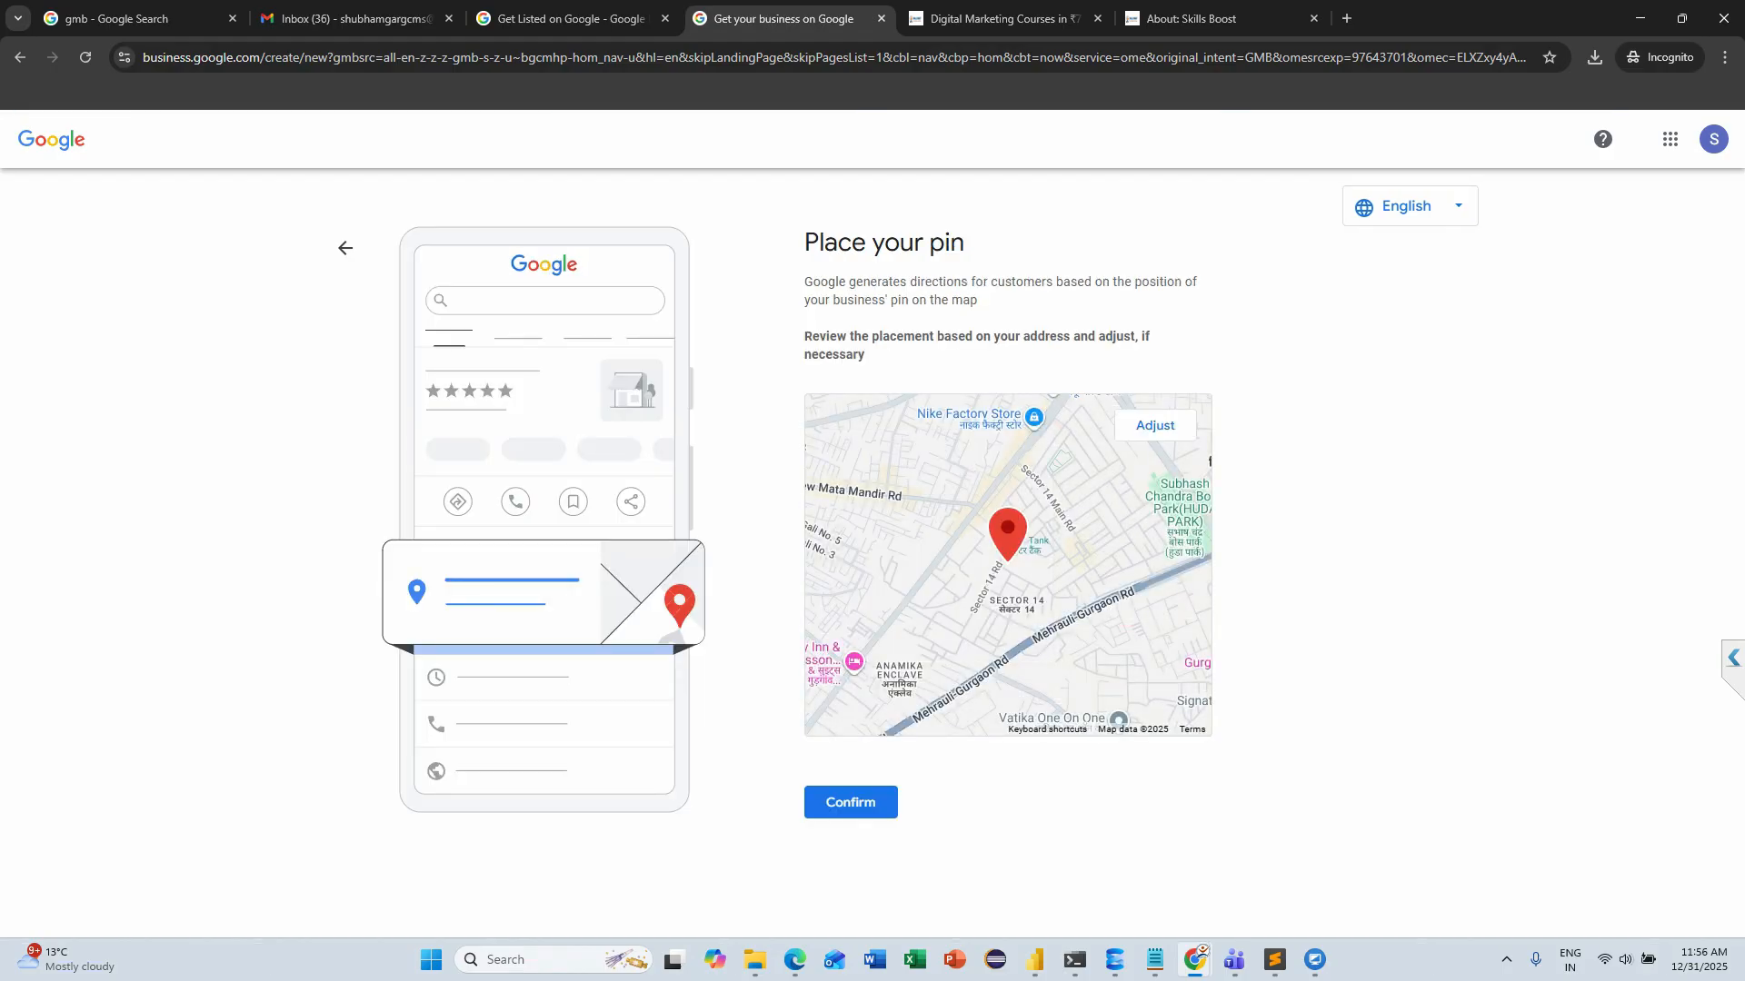
- Adjust the business pin's position on the map and confirm it
{"action": "left_click", "coordinate": [1155, 425]}
{"action": "left_click_drag", "start_coordinate": [965, 614], "coordinate": [991, 517]}
{"action": "scroll", "coordinate": [965, 603], "scroll_direction": "up", "scroll_amount": 4}
{"action": "scroll", "coordinate": [965, 602], "scroll_direction": "down", "scroll_amount": 2}
{"action": "scroll", "coordinate": [984, 530], "scroll_direction": "up", "scroll_amount": 3}
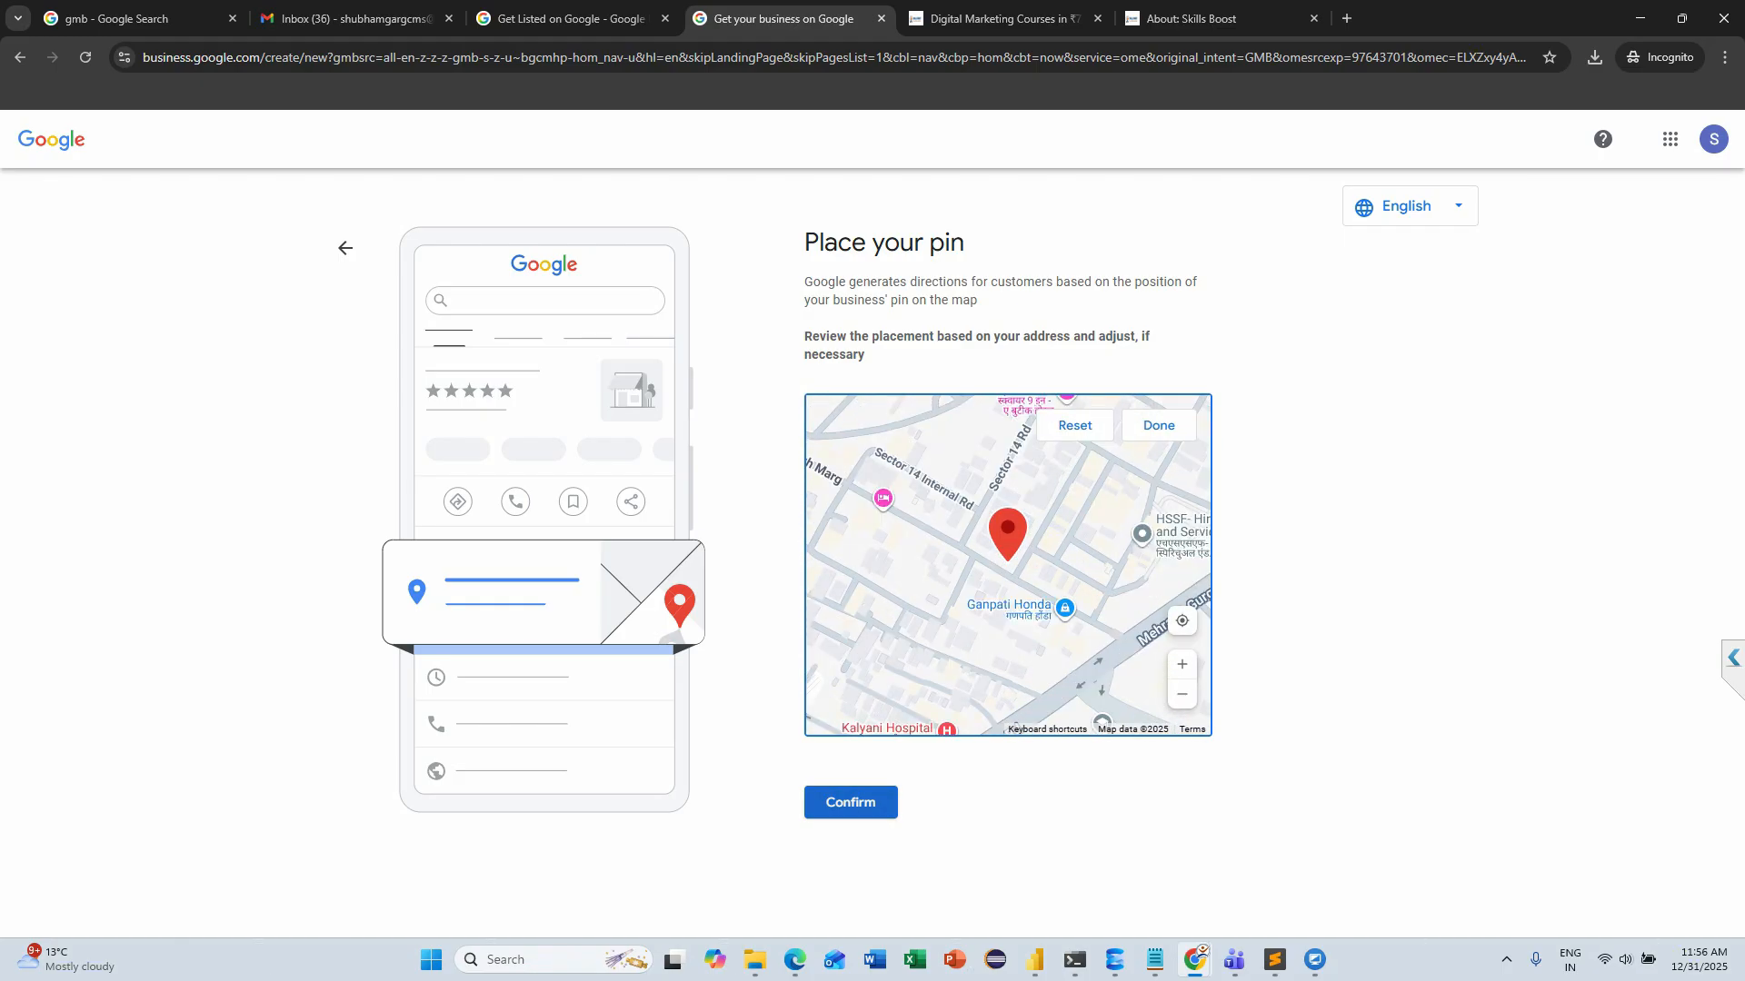
{"action": "left_click", "coordinate": [1159, 426]}
{"action": "left_click", "coordinate": [850, 802]}
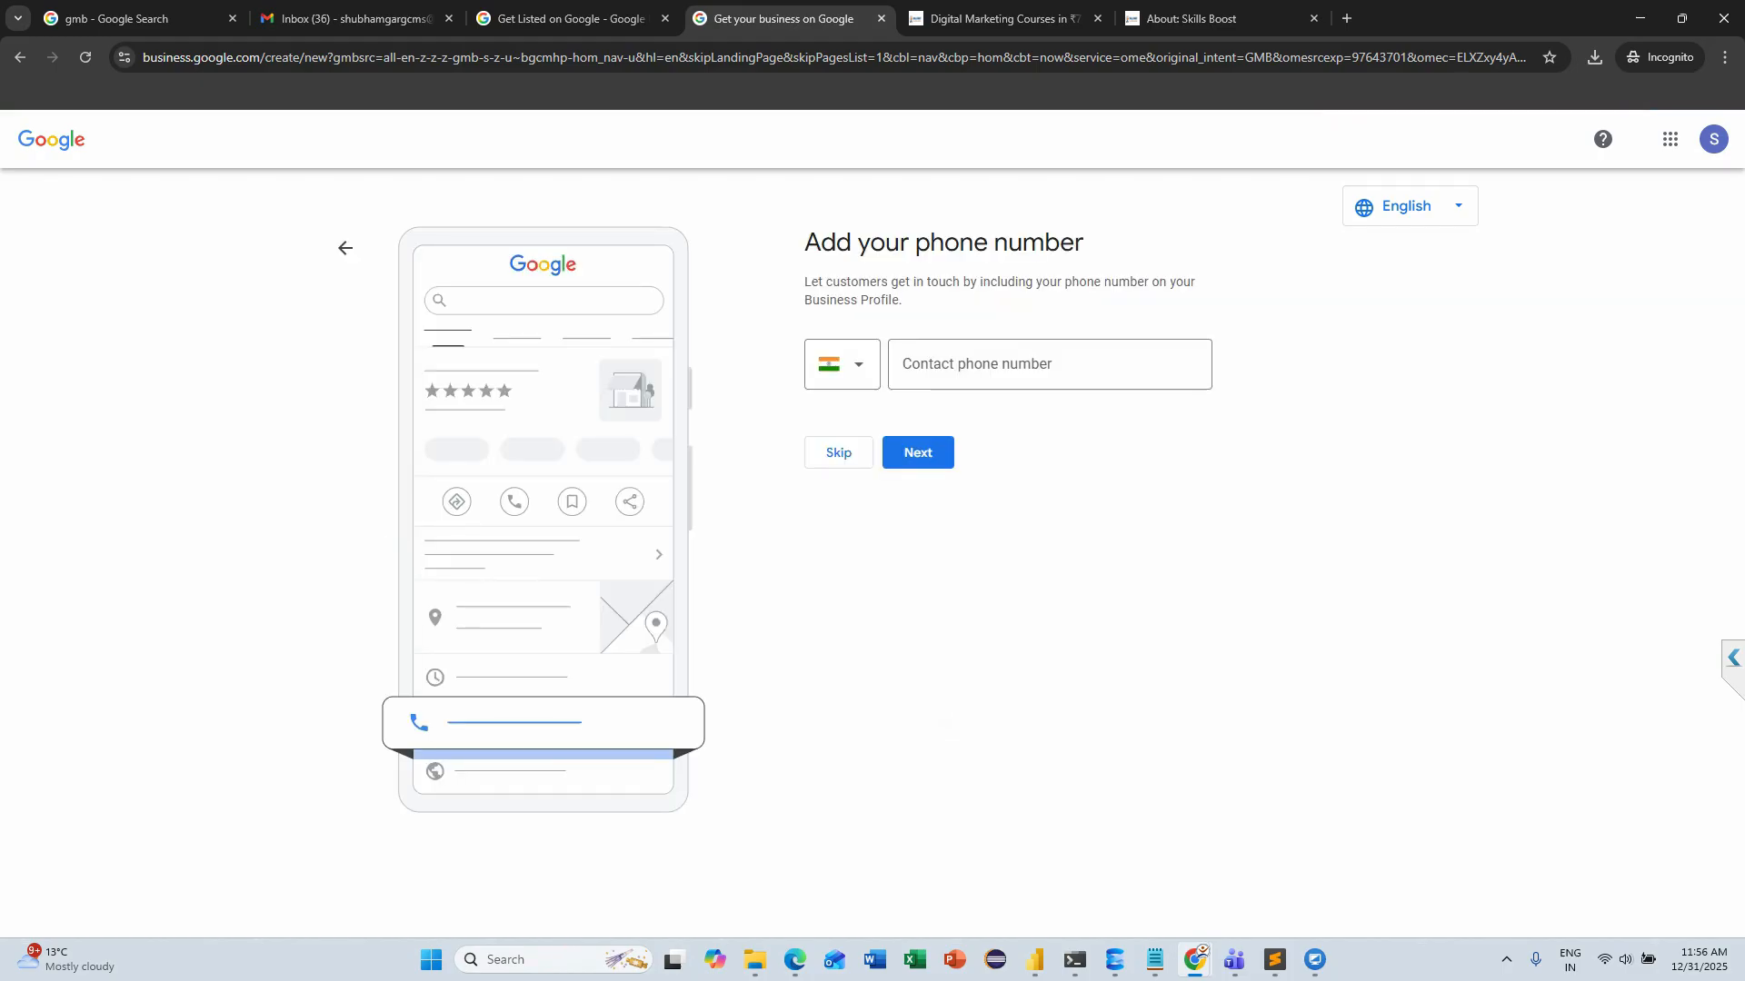
- Add the contact phone number and opt in to Google news and survey invitations before continuing
{"action": "left_click", "coordinate": [1008, 365]}
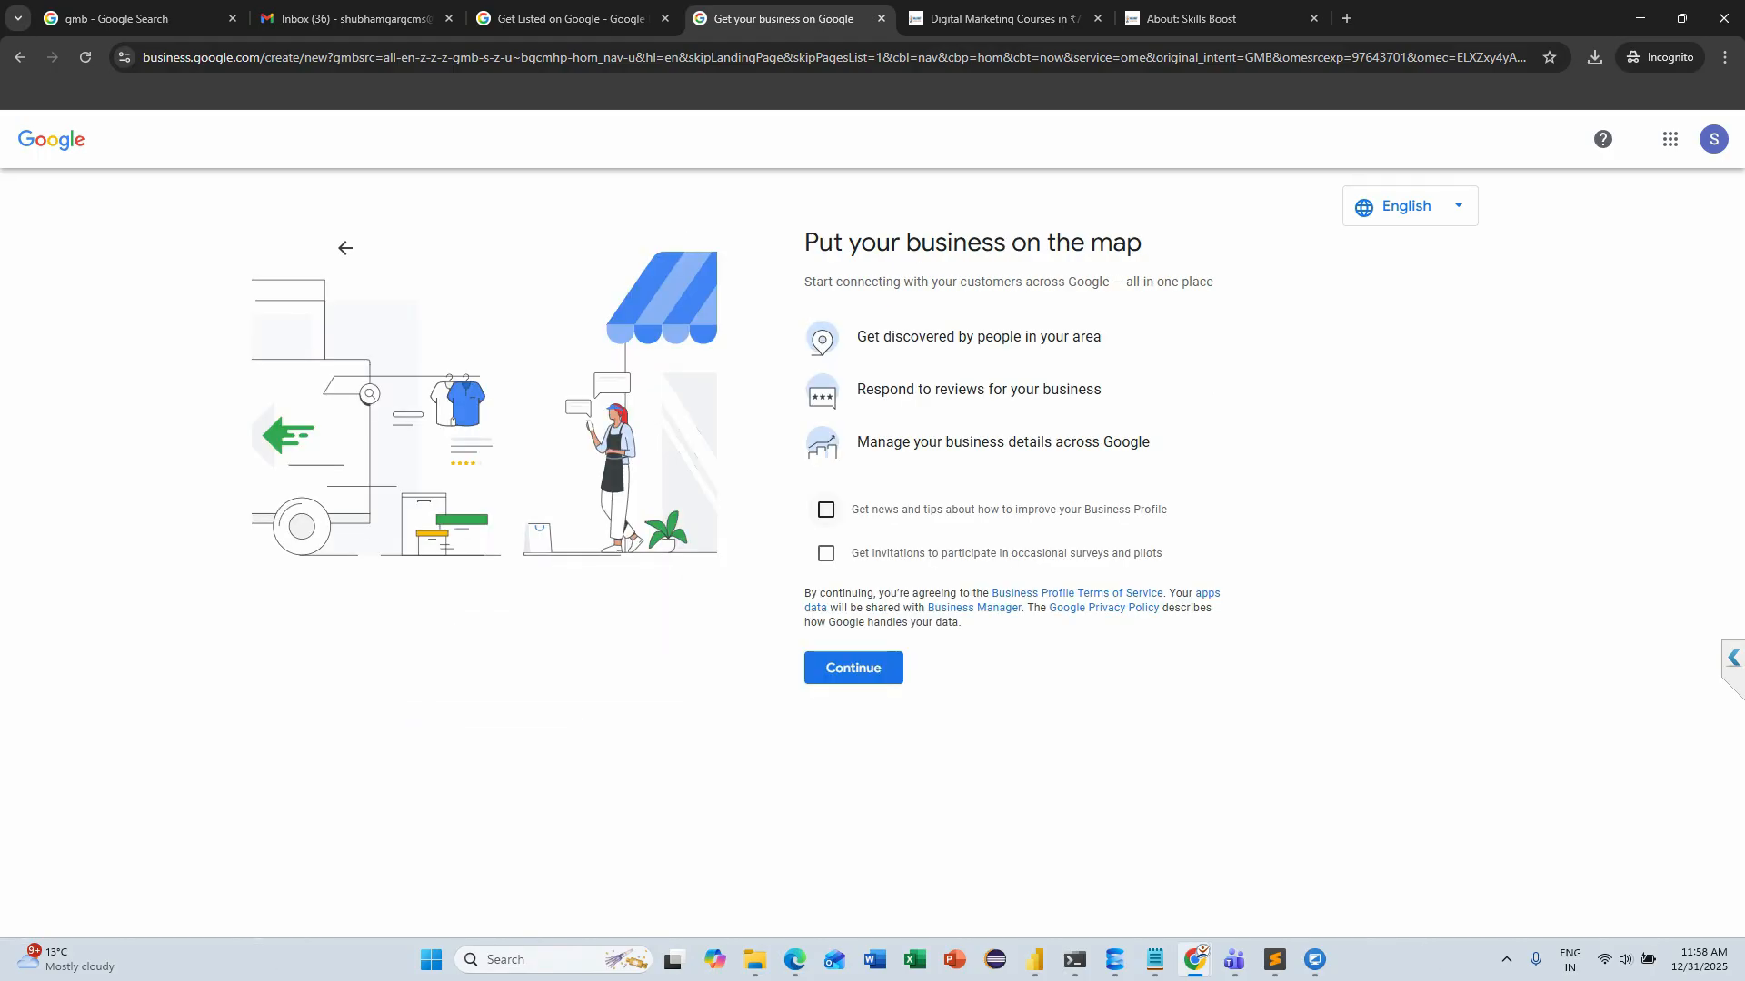
{"action": "left_click", "coordinate": [825, 508]}
{"action": "left_click", "coordinate": [825, 552]}
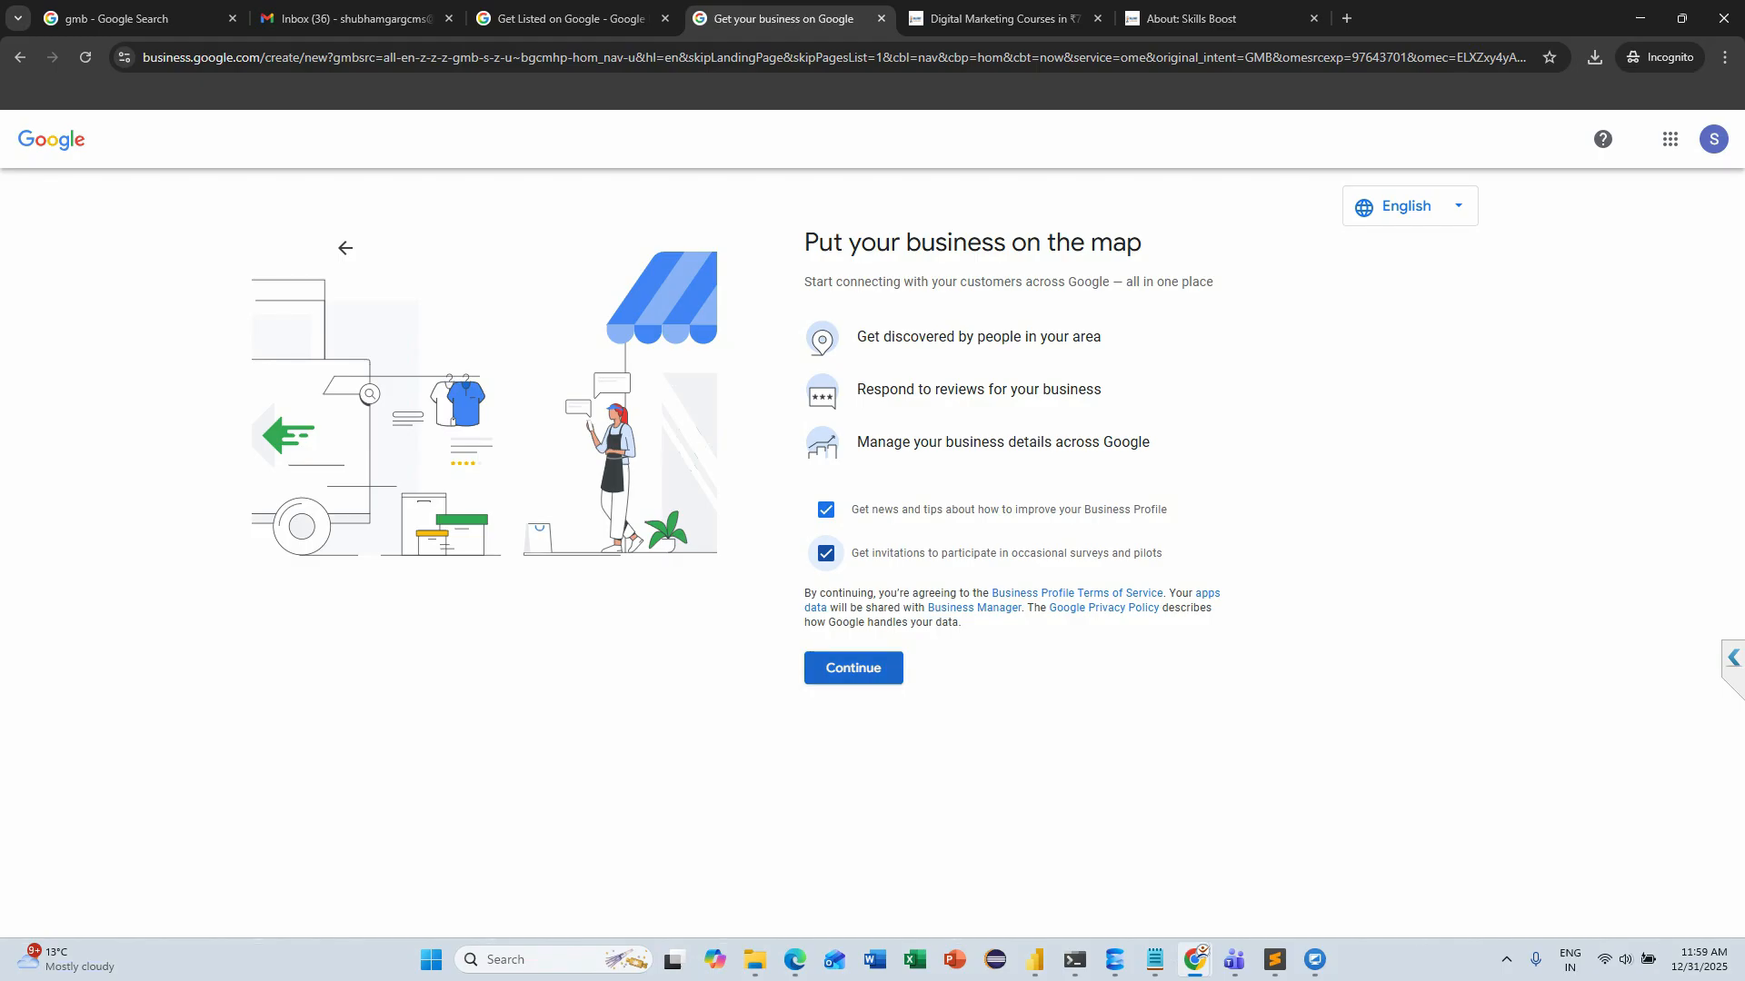
{"action": "left_click", "coordinate": [853, 668]}
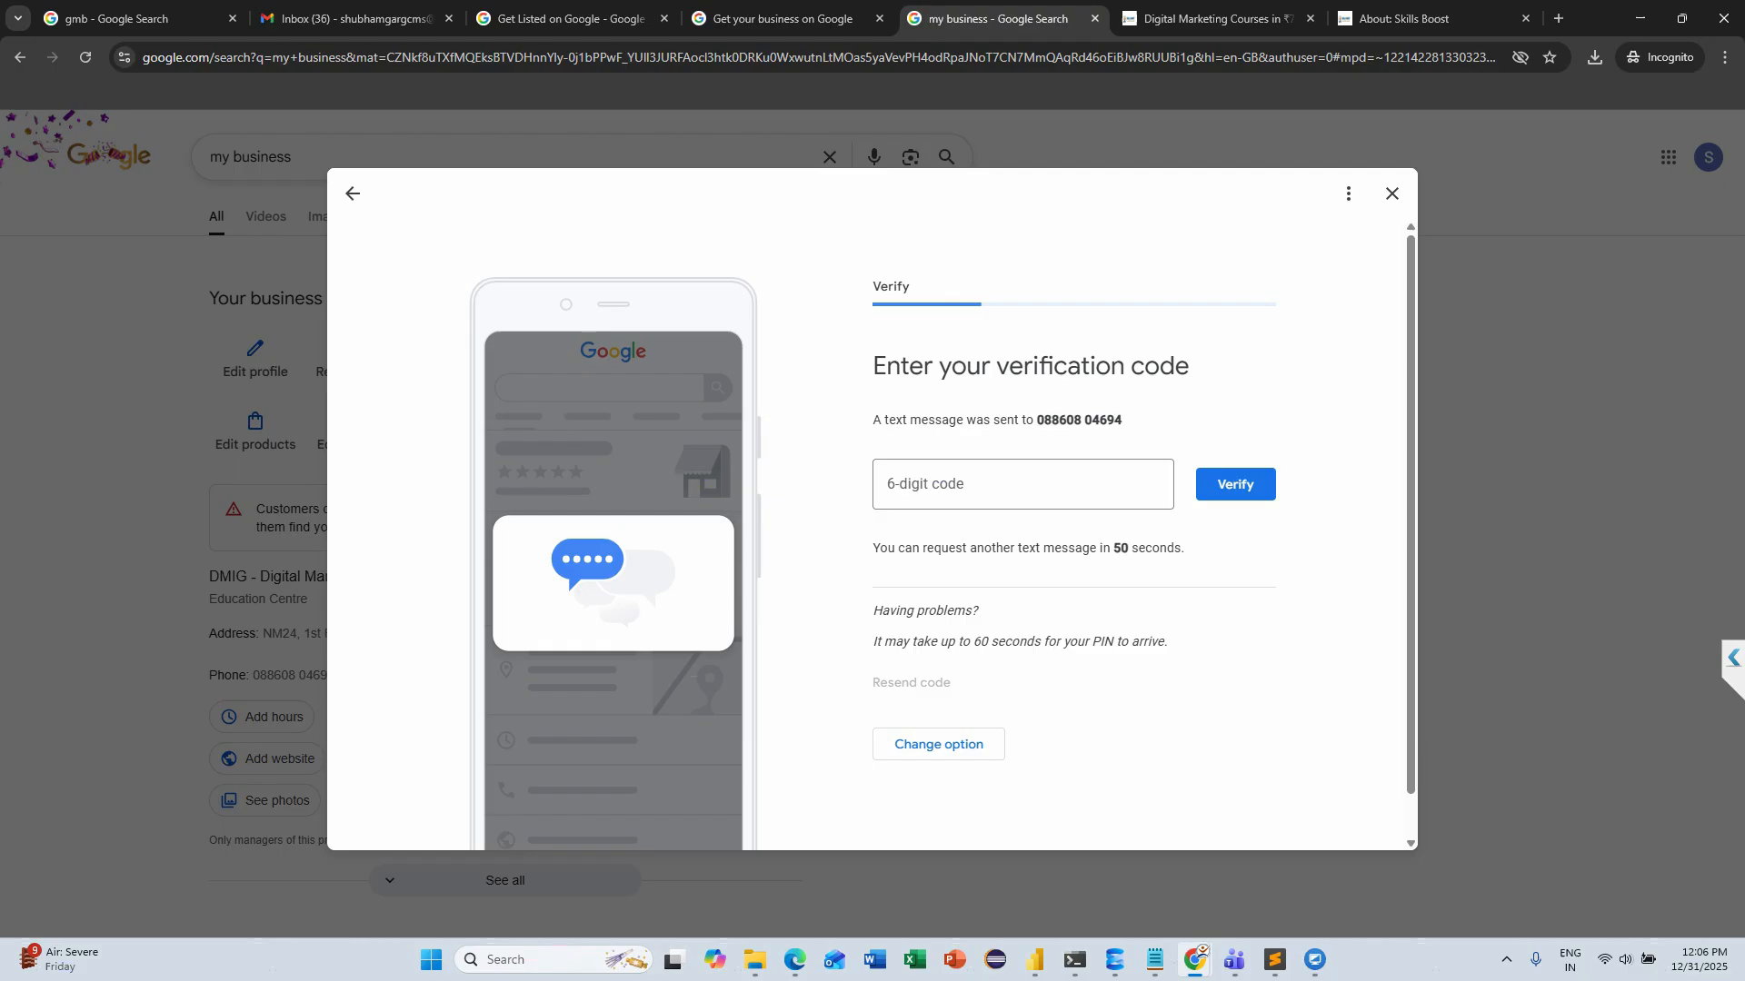
- Enter the 6-digit verification code sent by text message, submit it, and continue past the verification notice
{"action": "left_click", "coordinate": [1023, 484]}
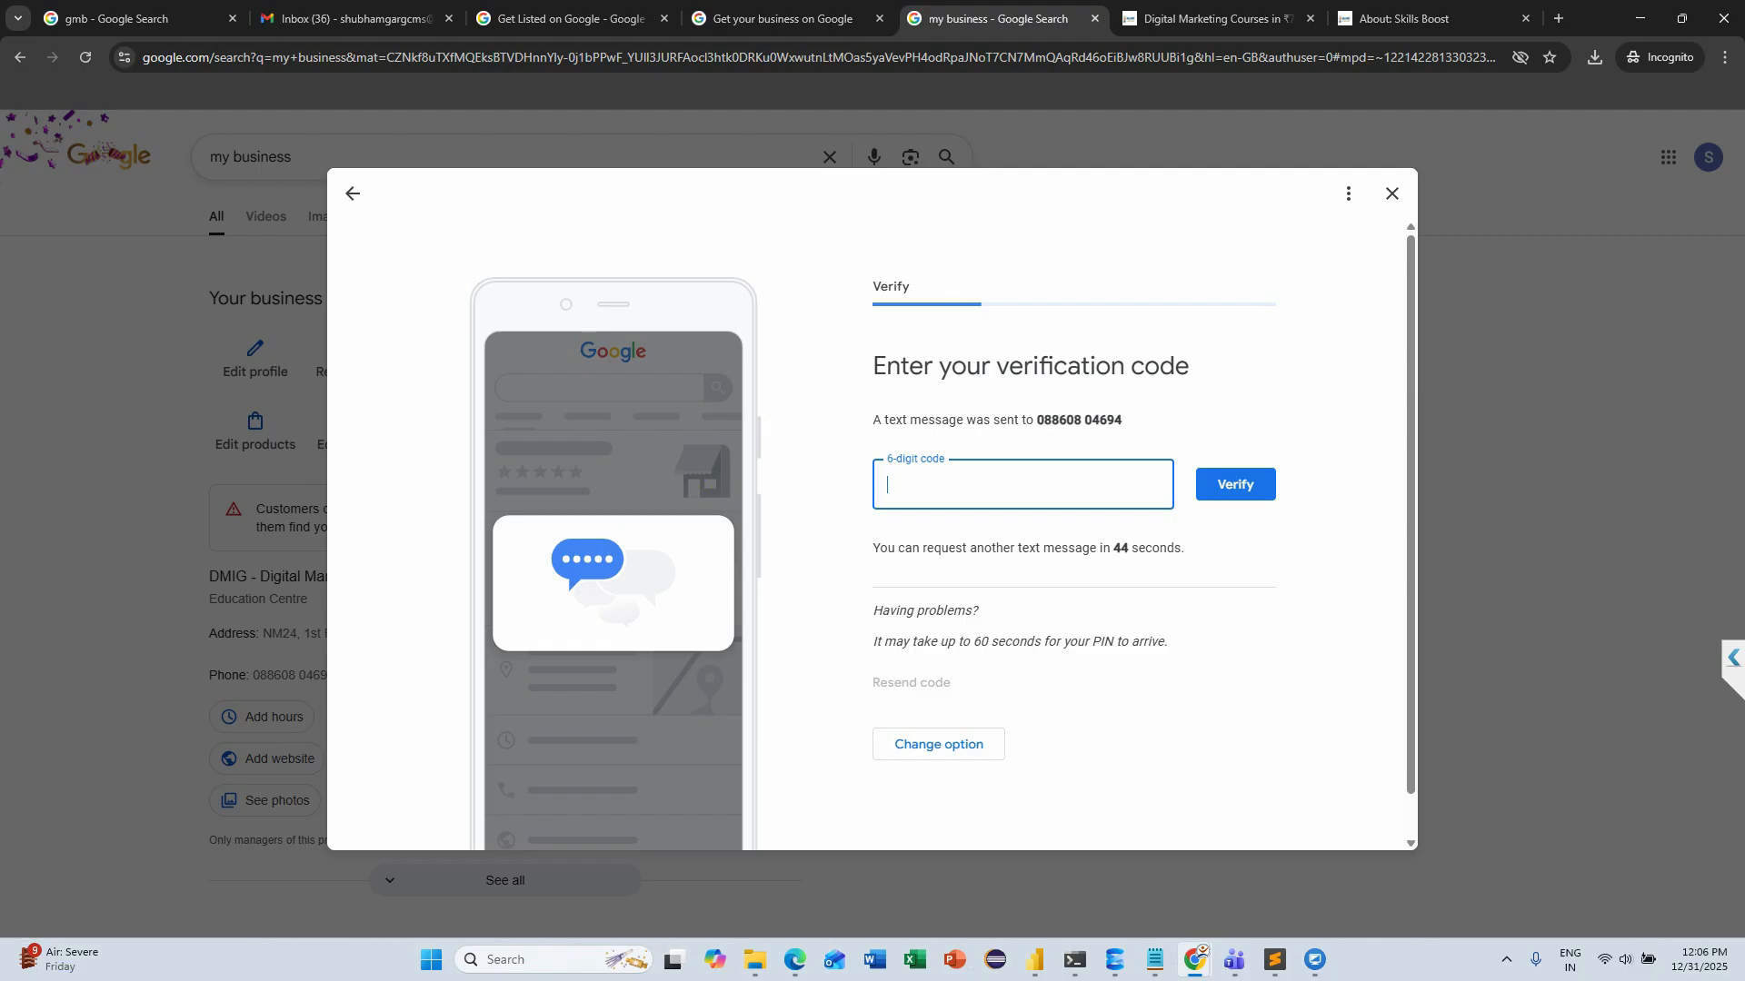
{"action": "key", "text": "Return"}
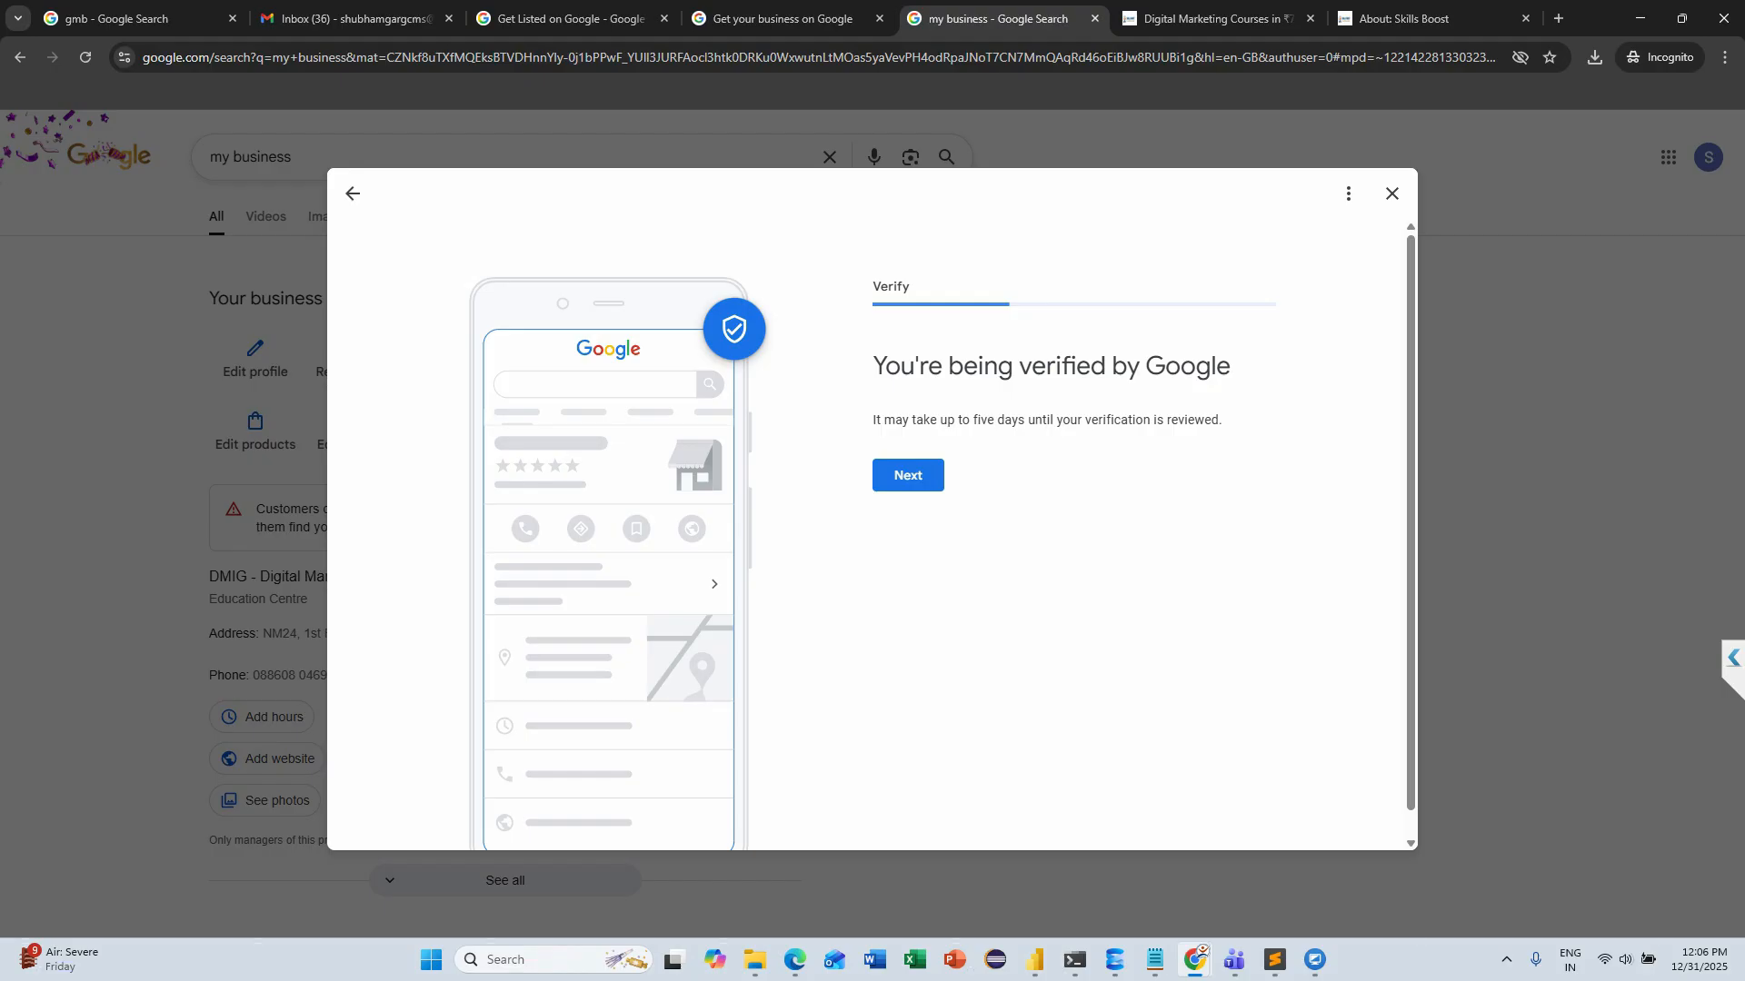
{"action": "left_click", "coordinate": [908, 475]}
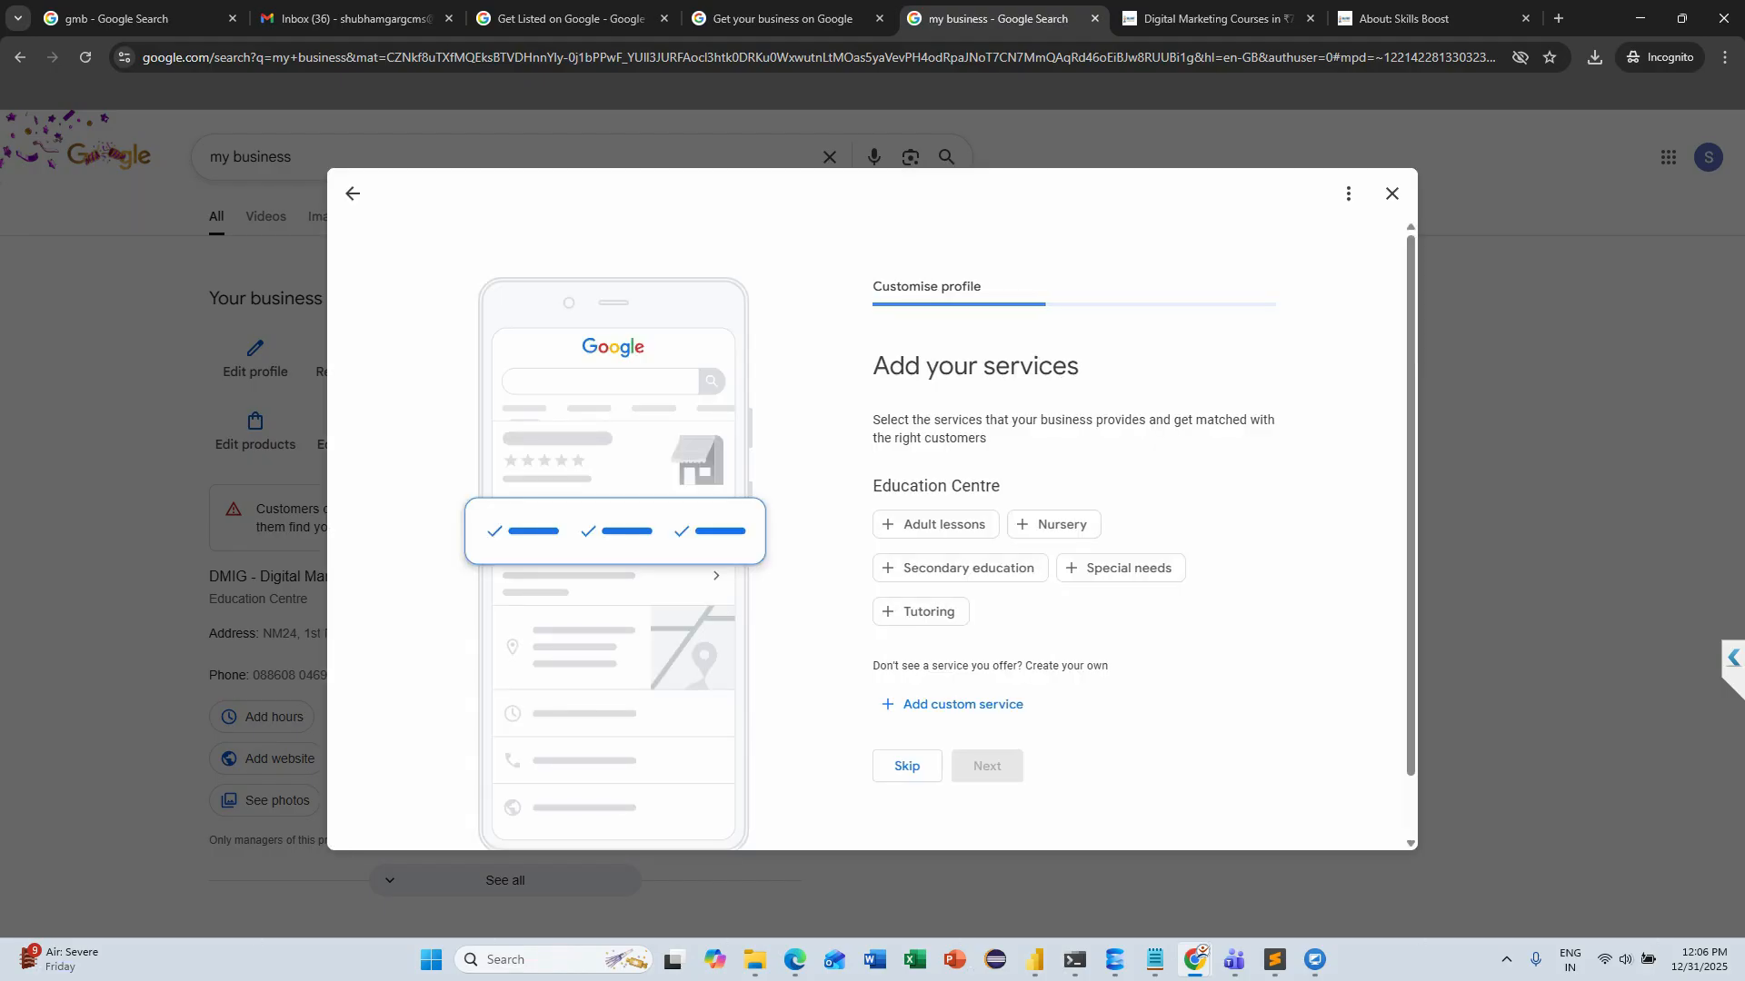
{"action": "scroll", "coordinate": [964, 718], "scroll_direction": "down", "scroll_amount": 1}
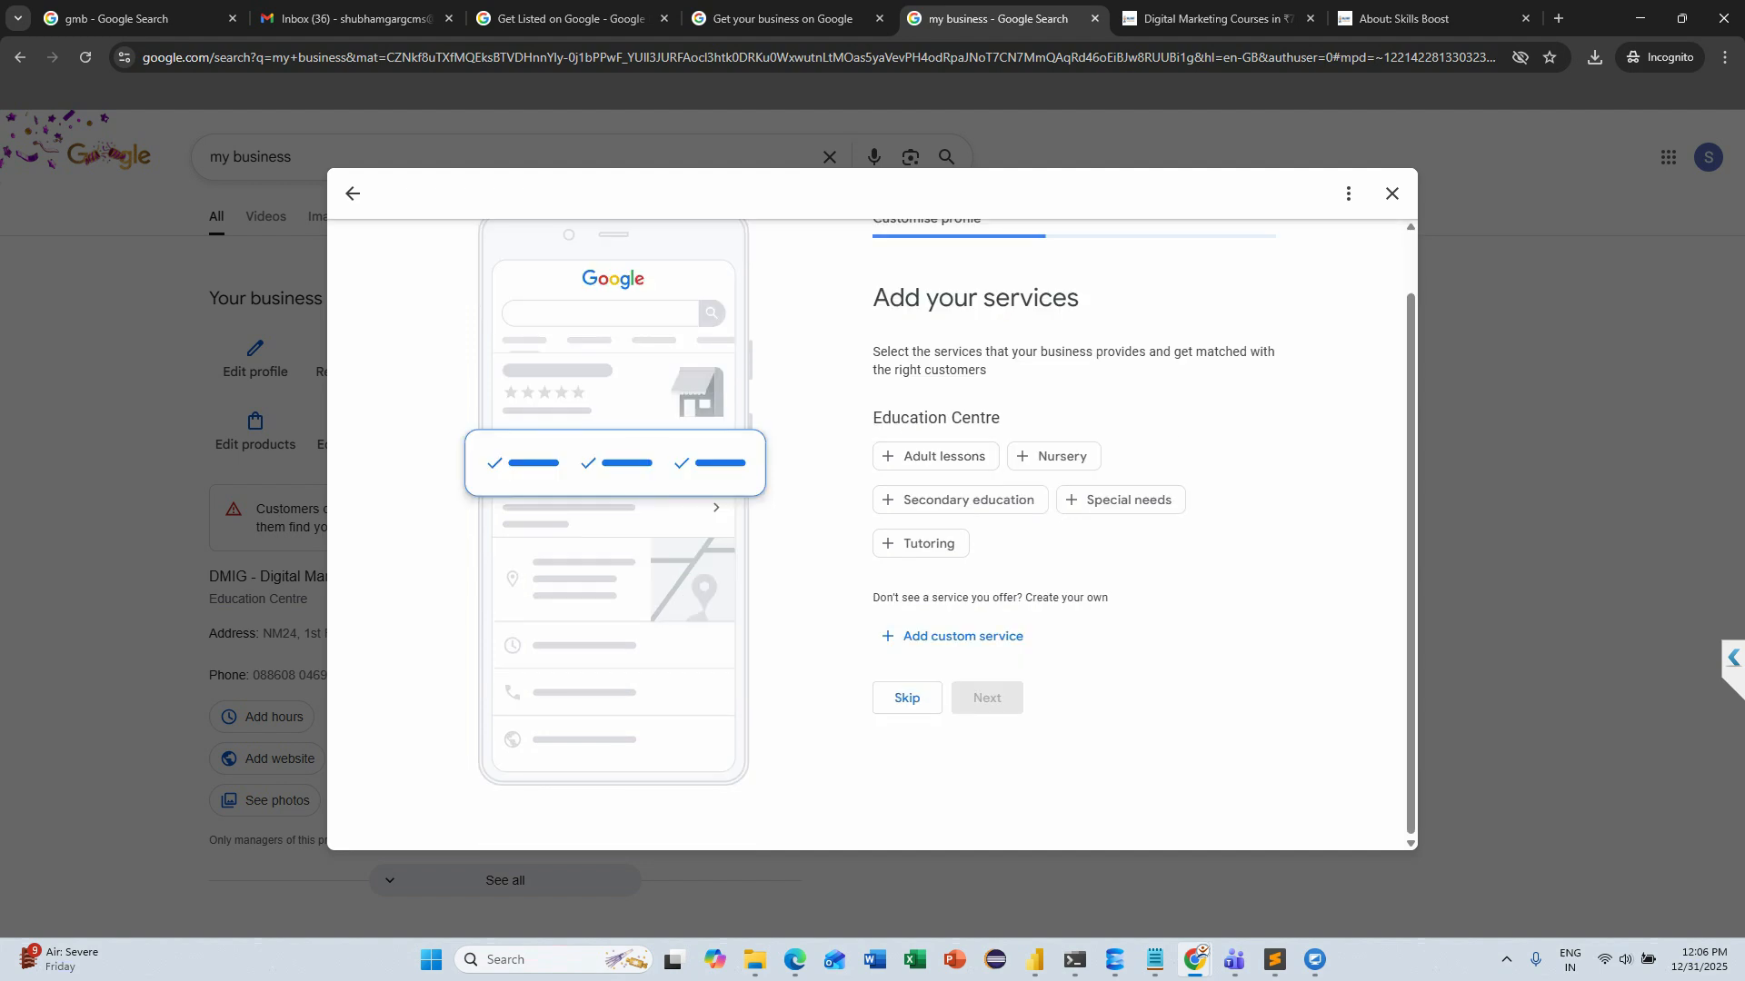
{"action": "left_click", "coordinate": [962, 636]}
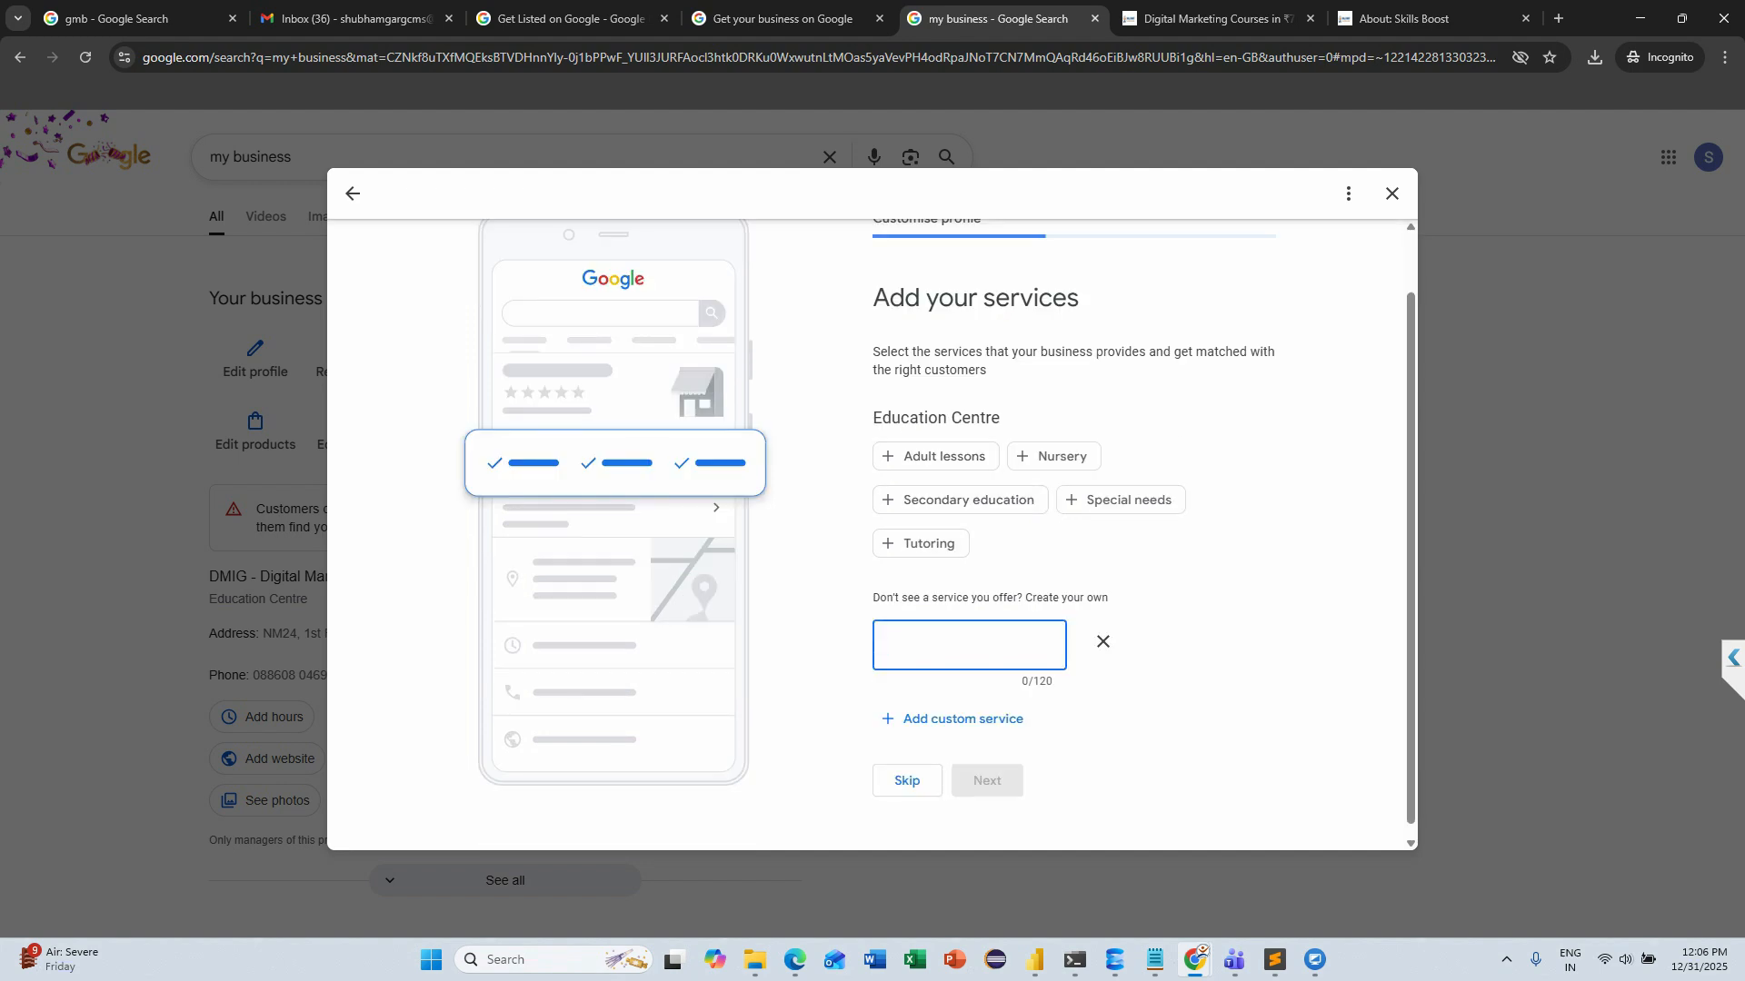
{"action": "type", "text": "Com"}
{"action": "left_click", "coordinate": [1103, 641]}
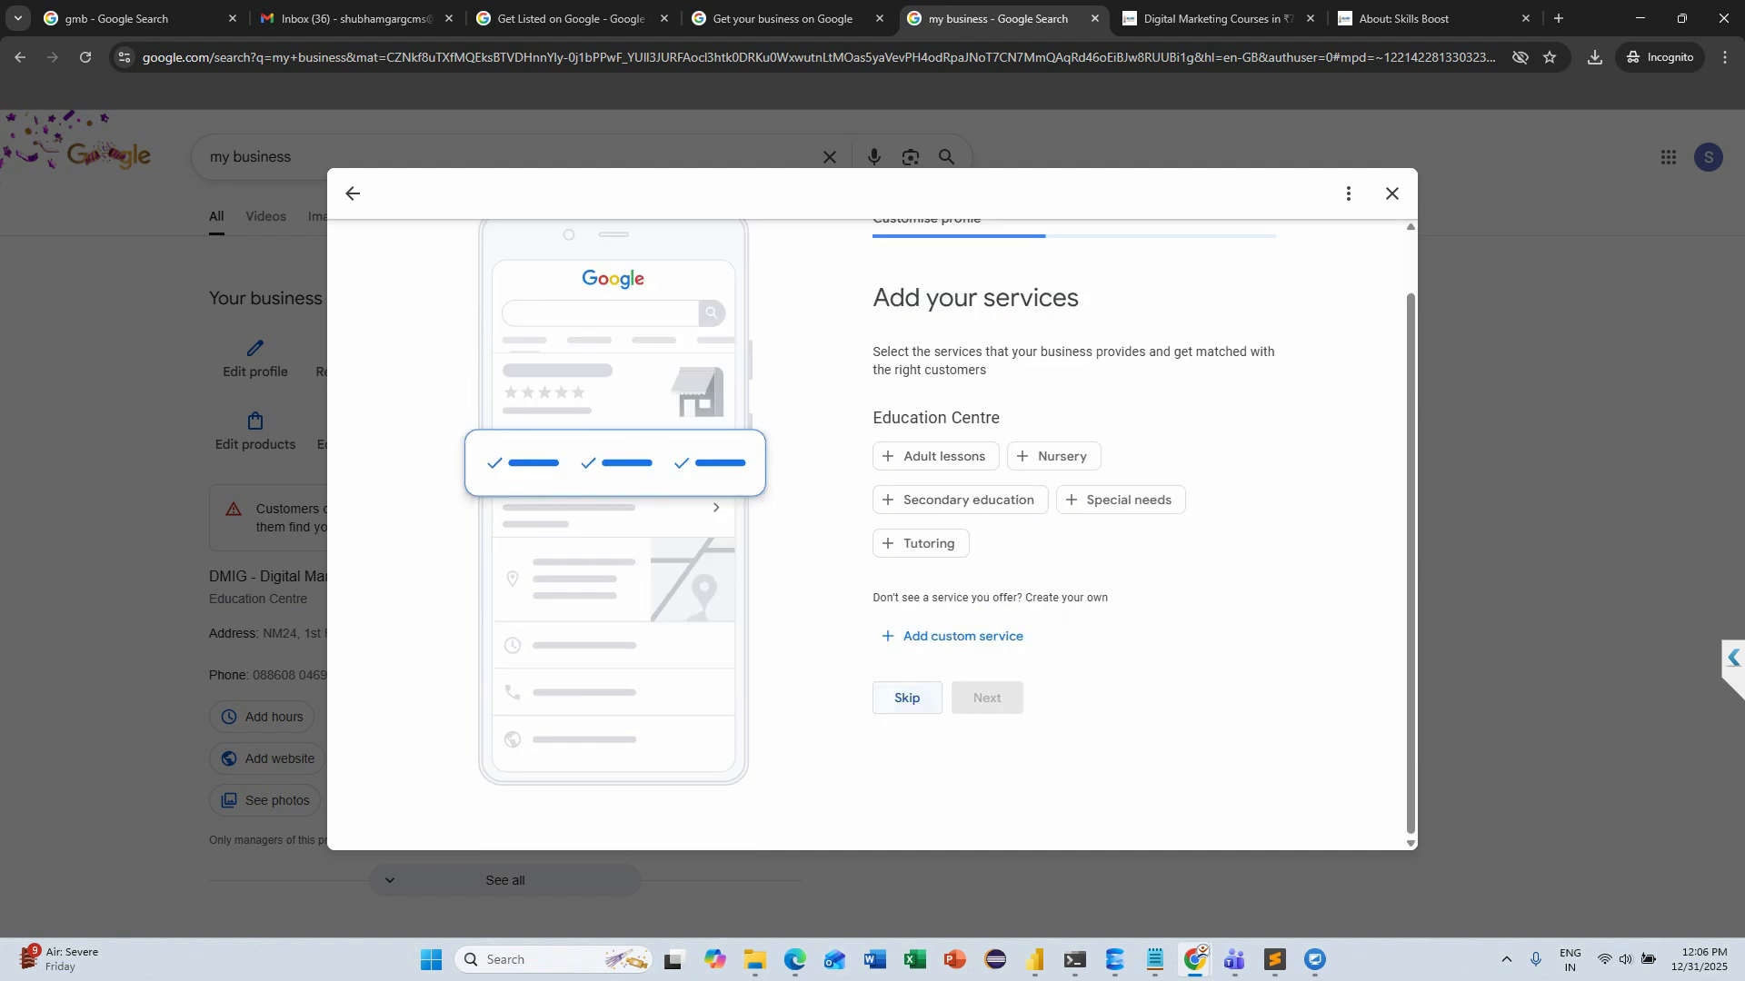
- Skip adding services for the Education Centre category
{"action": "left_click", "coordinate": [907, 698]}
{"action": "scroll", "coordinate": [900, 618], "scroll_direction": "down", "scroll_amount": 1}
{"action": "scroll", "coordinate": [886, 554], "scroll_direction": "up", "scroll_amount": 2}
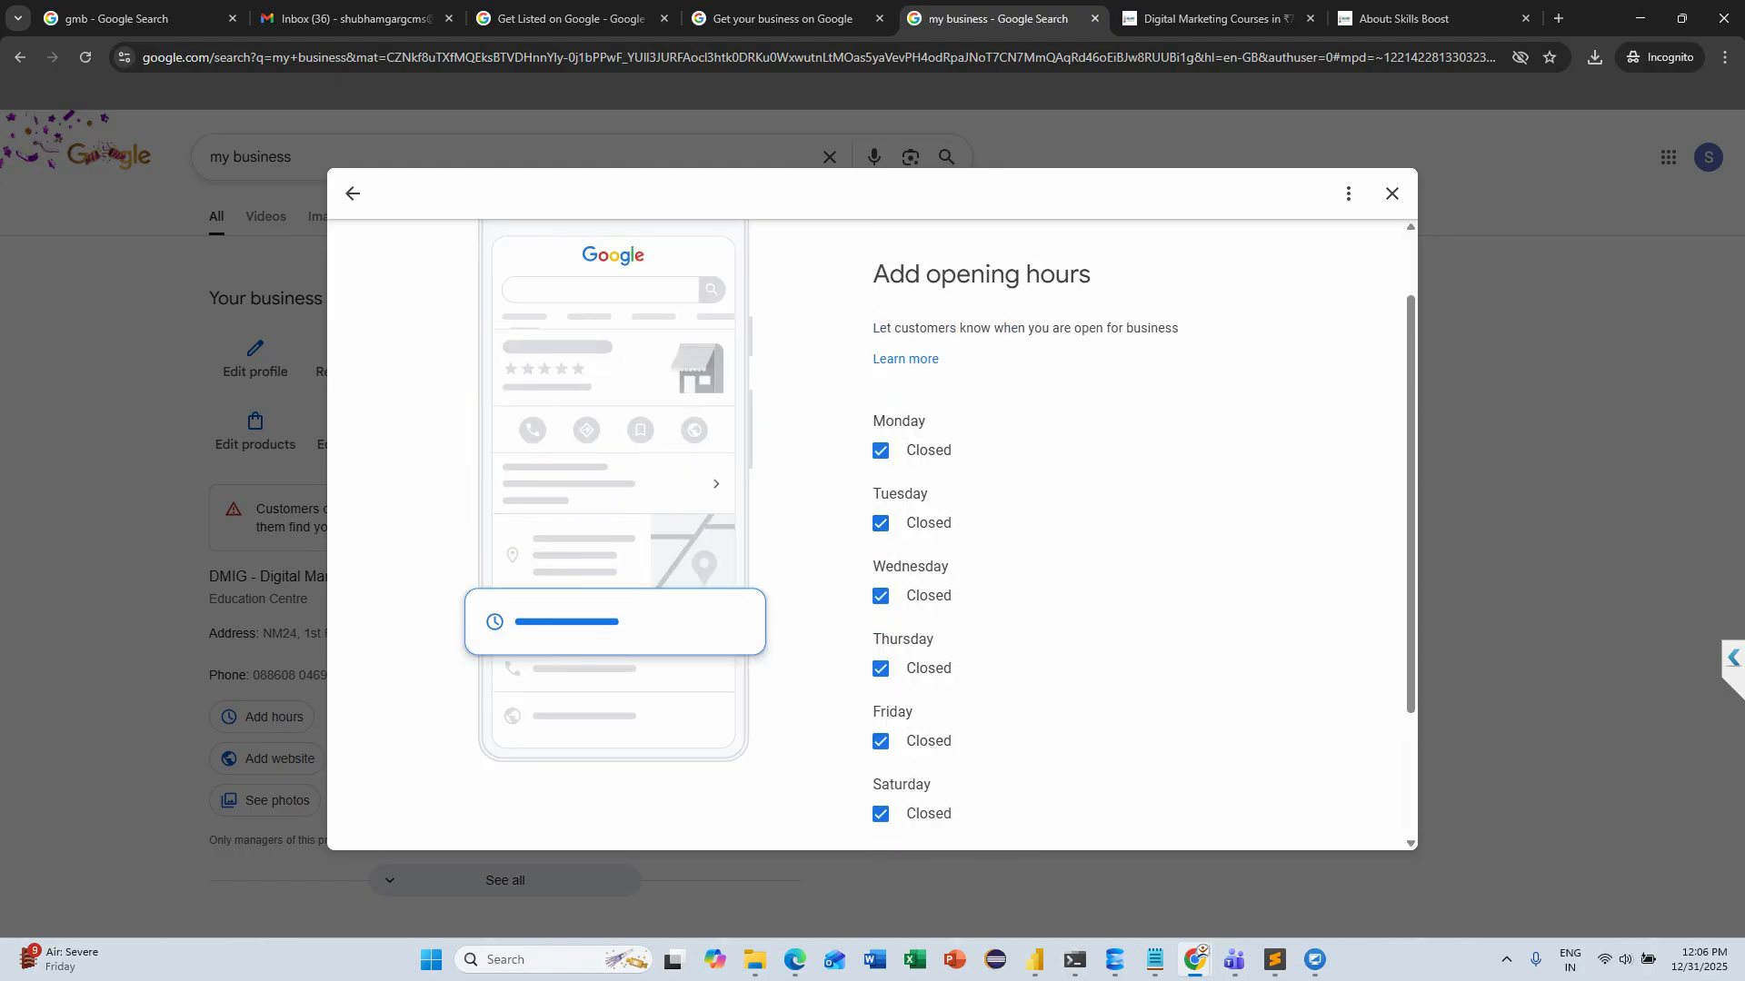
- Open Monday and set its opening hours to 08:00–20:00
{"action": "left_click", "coordinate": [880, 451]}
{"action": "left_click", "coordinate": [918, 501]}
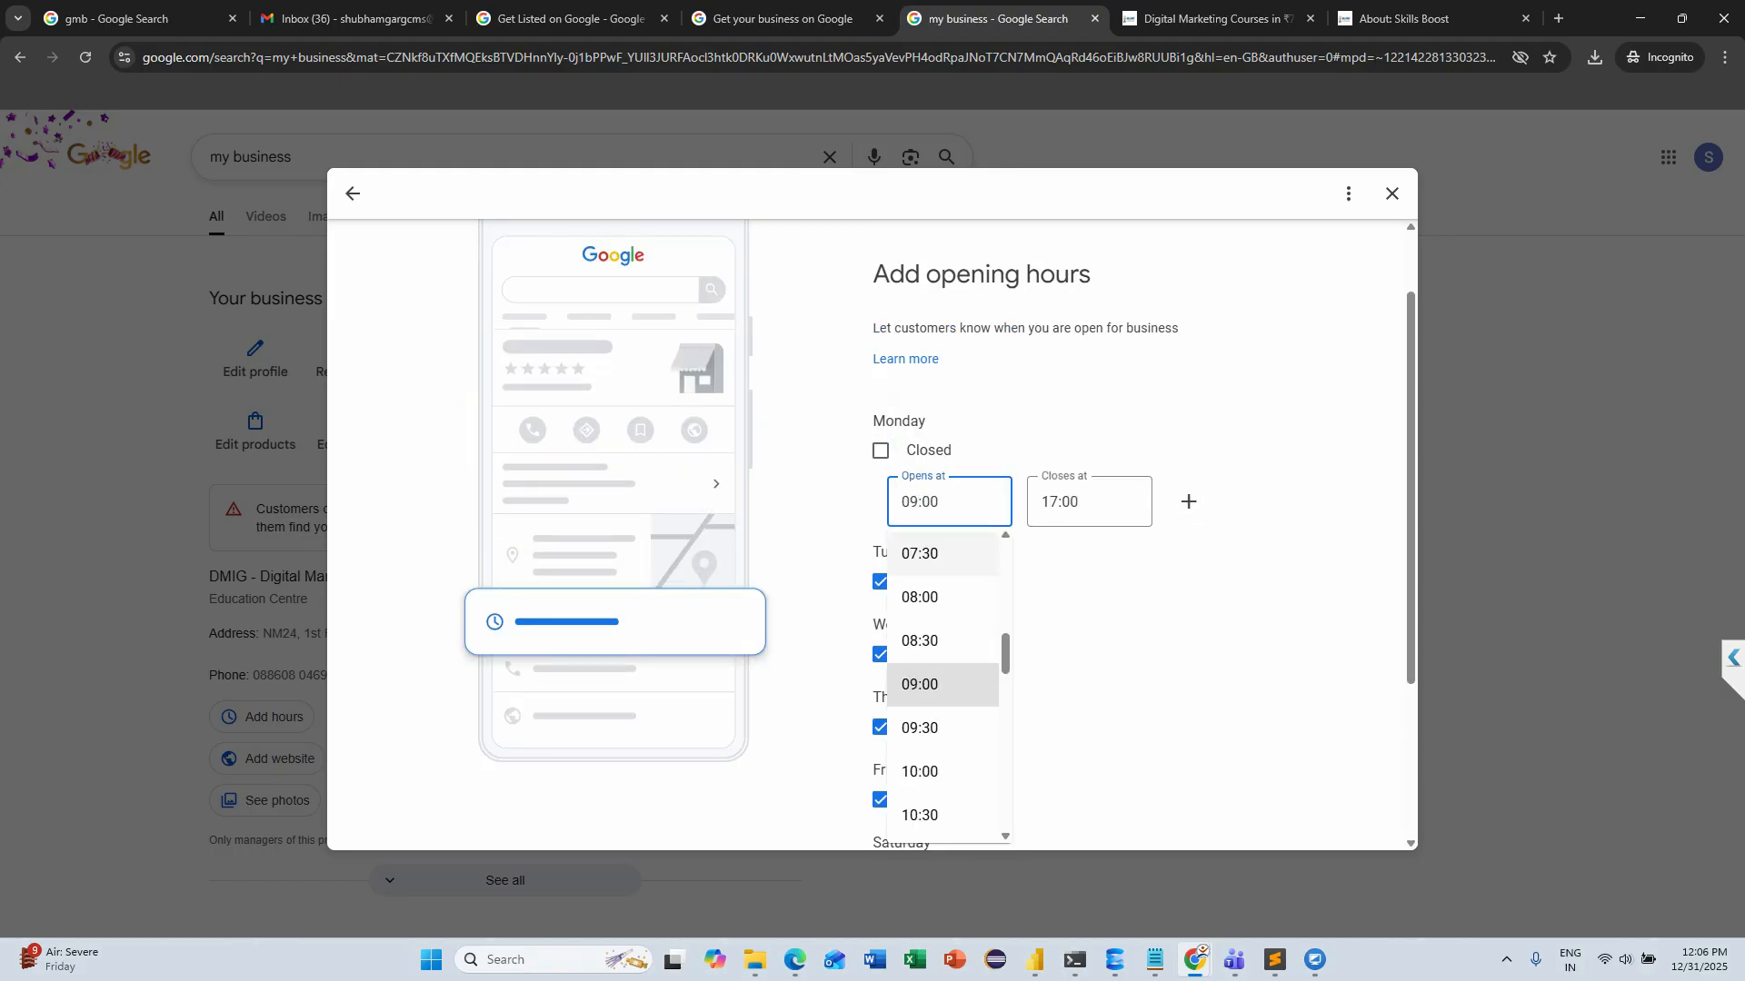
{"action": "key", "text": "shift+Left"}
{"action": "type", "text": "8"}
{"action": "key", "text": "Return"}
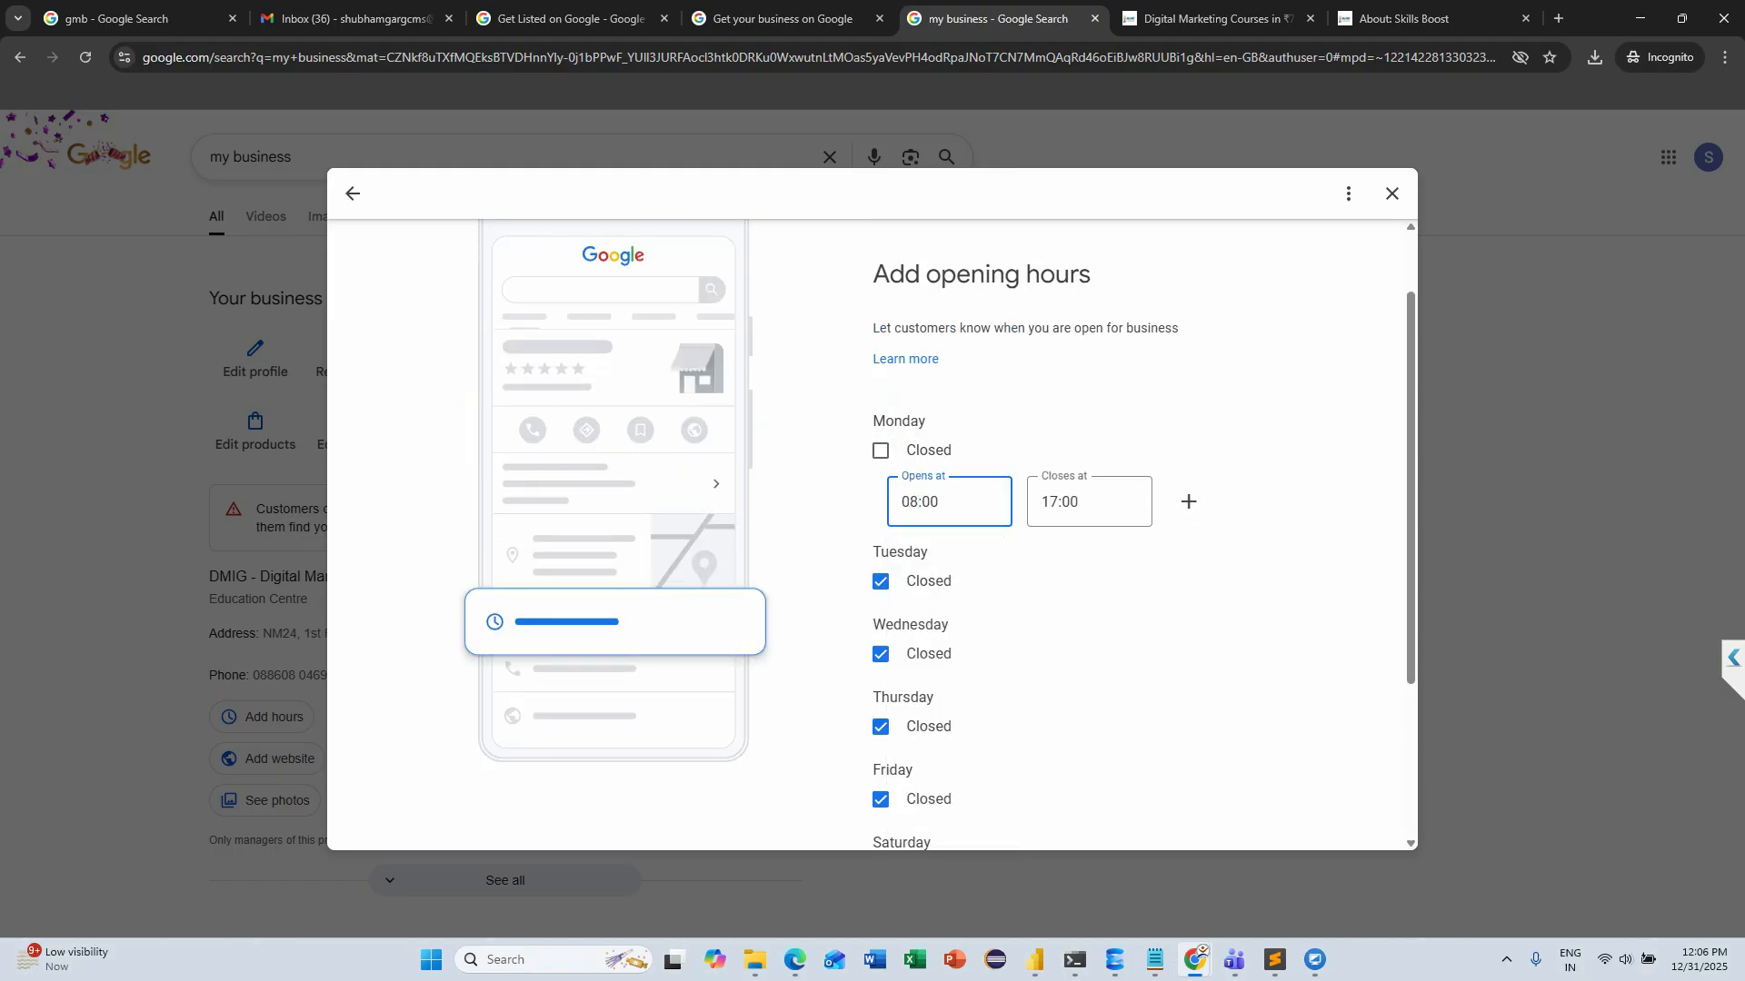
{"action": "key", "text": "Tab"}
{"action": "type", "text": "20:00"}
{"action": "key", "text": "Return"}
- Open Tuesday, Wednesday and Thursday with hours of 08:00–20:00 each
{"action": "left_click", "coordinate": [881, 582]}
{"action": "triple_click", "coordinate": [929, 632]}
{"action": "type", "text": "08:00"}
{"action": "triple_click", "coordinate": [1063, 502]}
{"action": "key", "text": "ctrl+c"}
{"action": "key", "text": "BackSpace"}
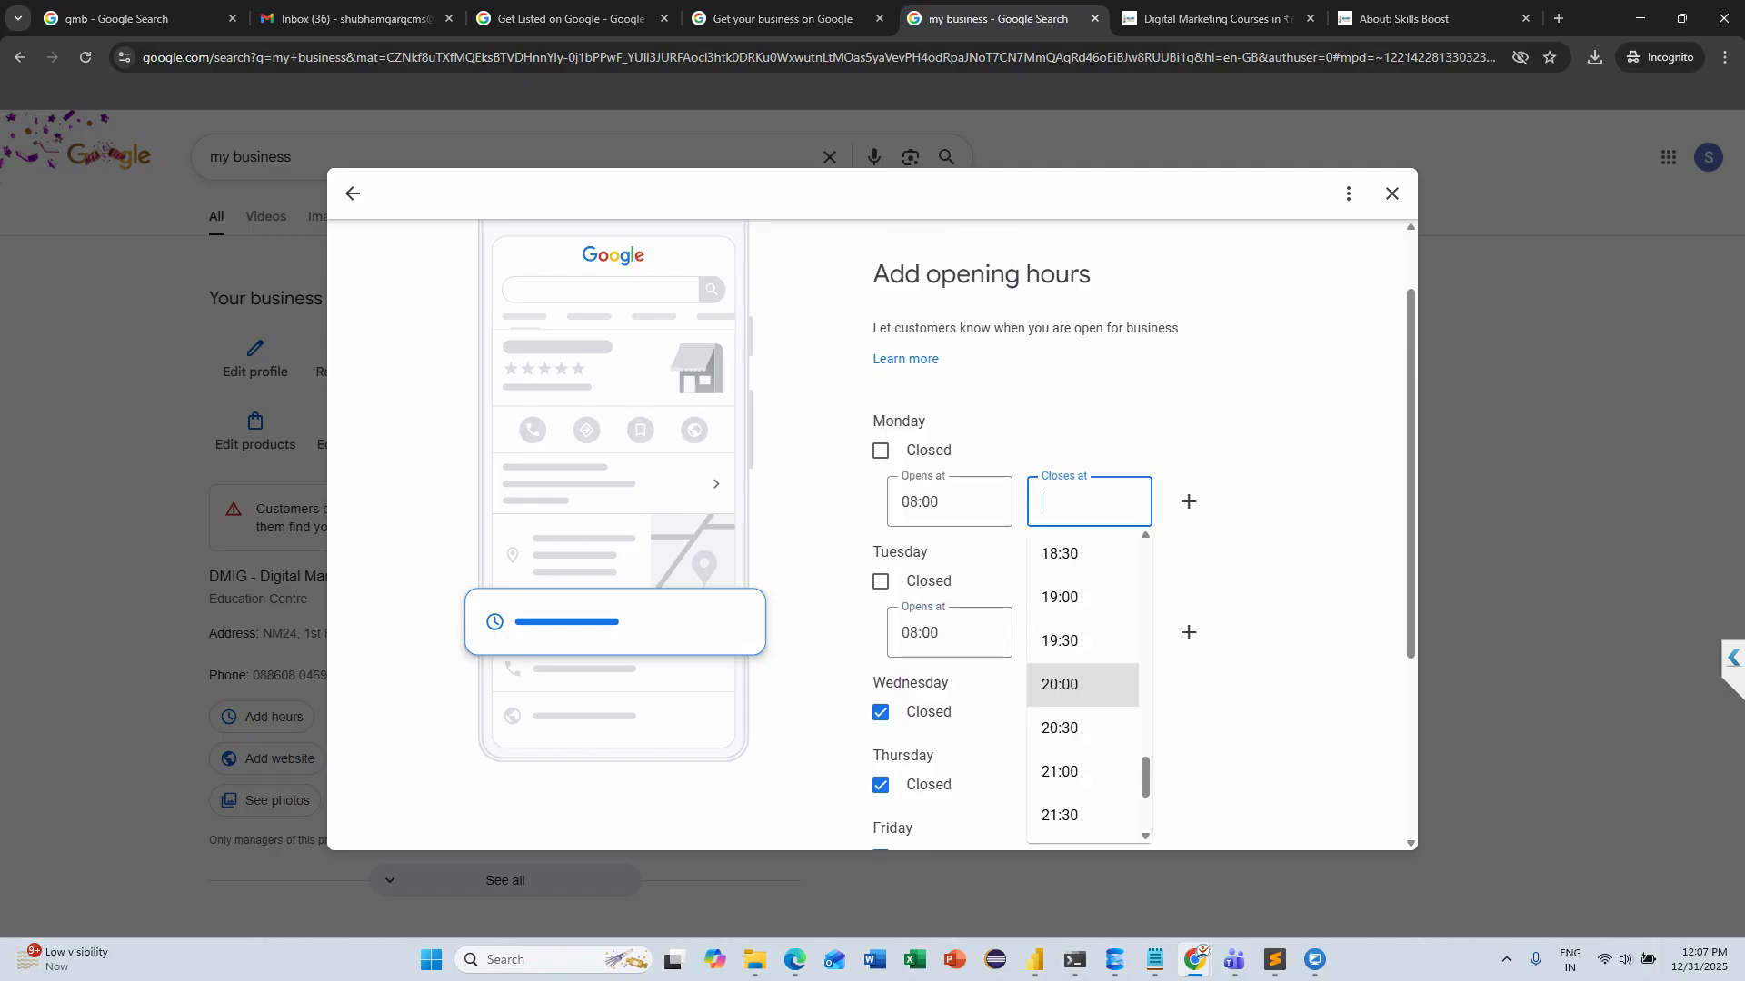
{"action": "key", "text": "ctrl+v"}
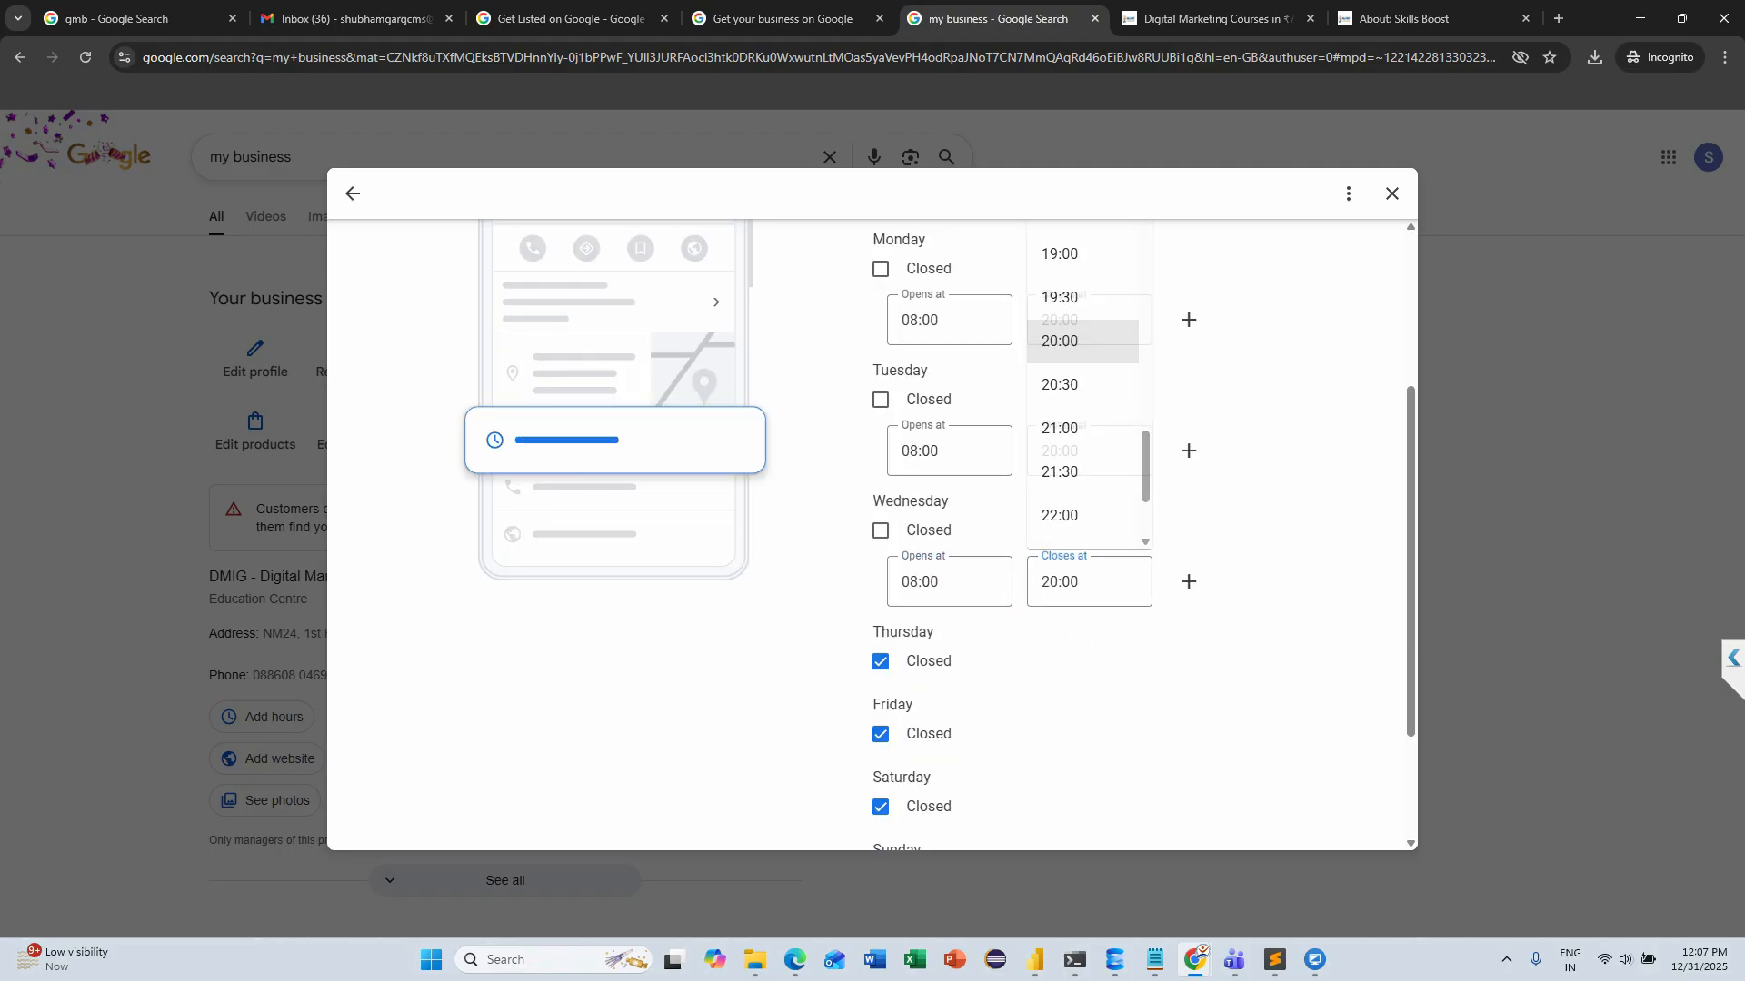
{"action": "left_click", "coordinate": [880, 662]}
{"action": "left_click_drag", "start_coordinate": [942, 713], "coordinate": [898, 713]}
{"action": "key", "text": "ctrl+v"}
{"action": "key", "text": "ctrl+a"}
{"action": "type", "text": "8"}
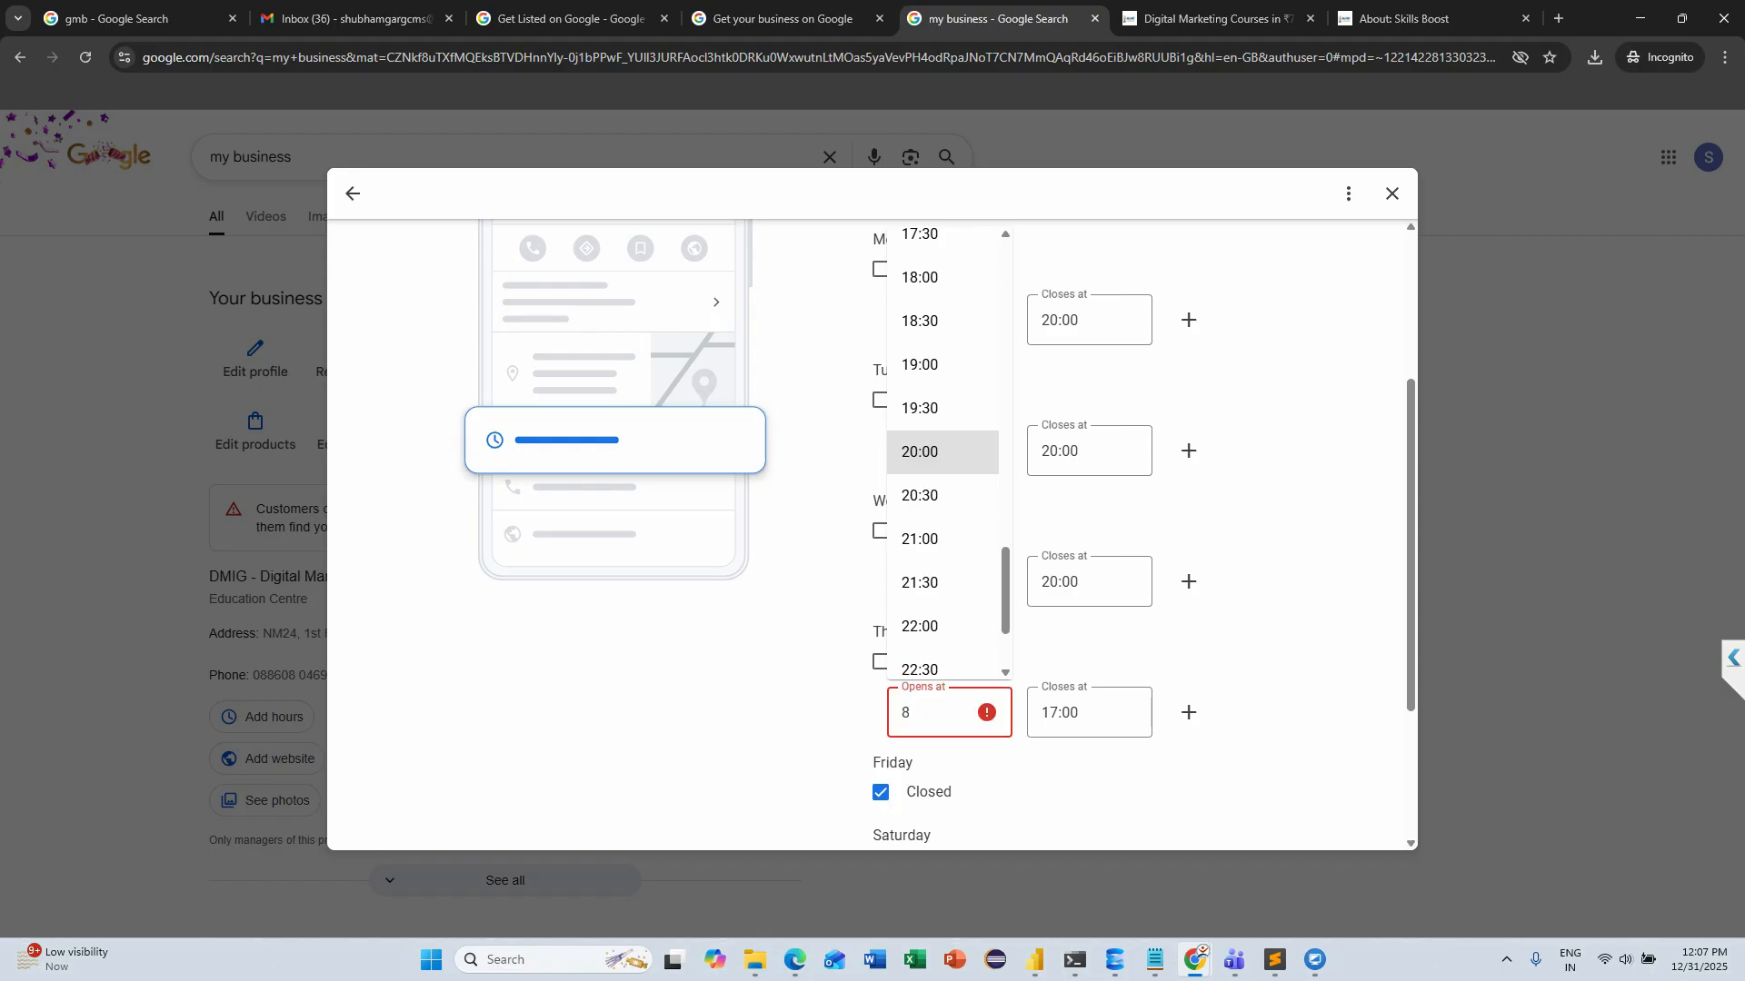
{"action": "key", "text": "BackSpace"}
{"action": "type", "text": "08:00"}
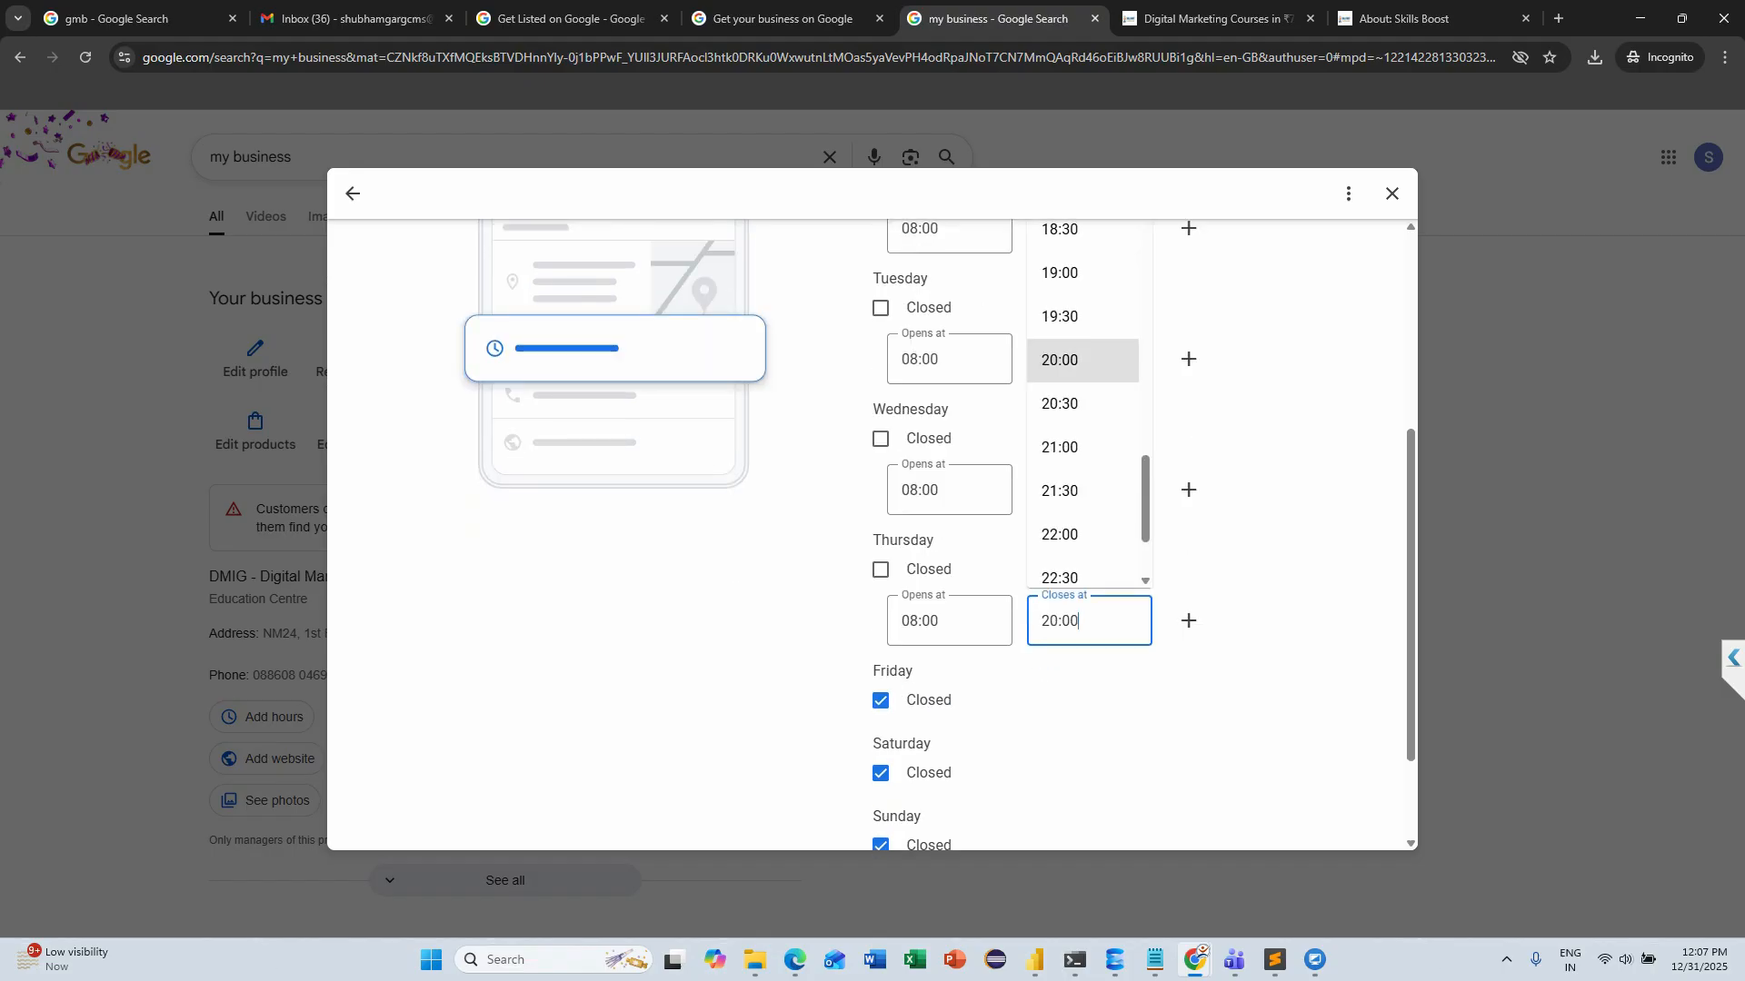
- Open Saturday from 08:00 and Sunday from 10:00 to 18:00, leaving Friday closed, then continue
{"action": "scroll", "coordinate": [1091, 545], "scroll_direction": "down", "scroll_amount": 2}
{"action": "left_click", "coordinate": [880, 628]}
{"action": "left_click", "coordinate": [909, 684]}
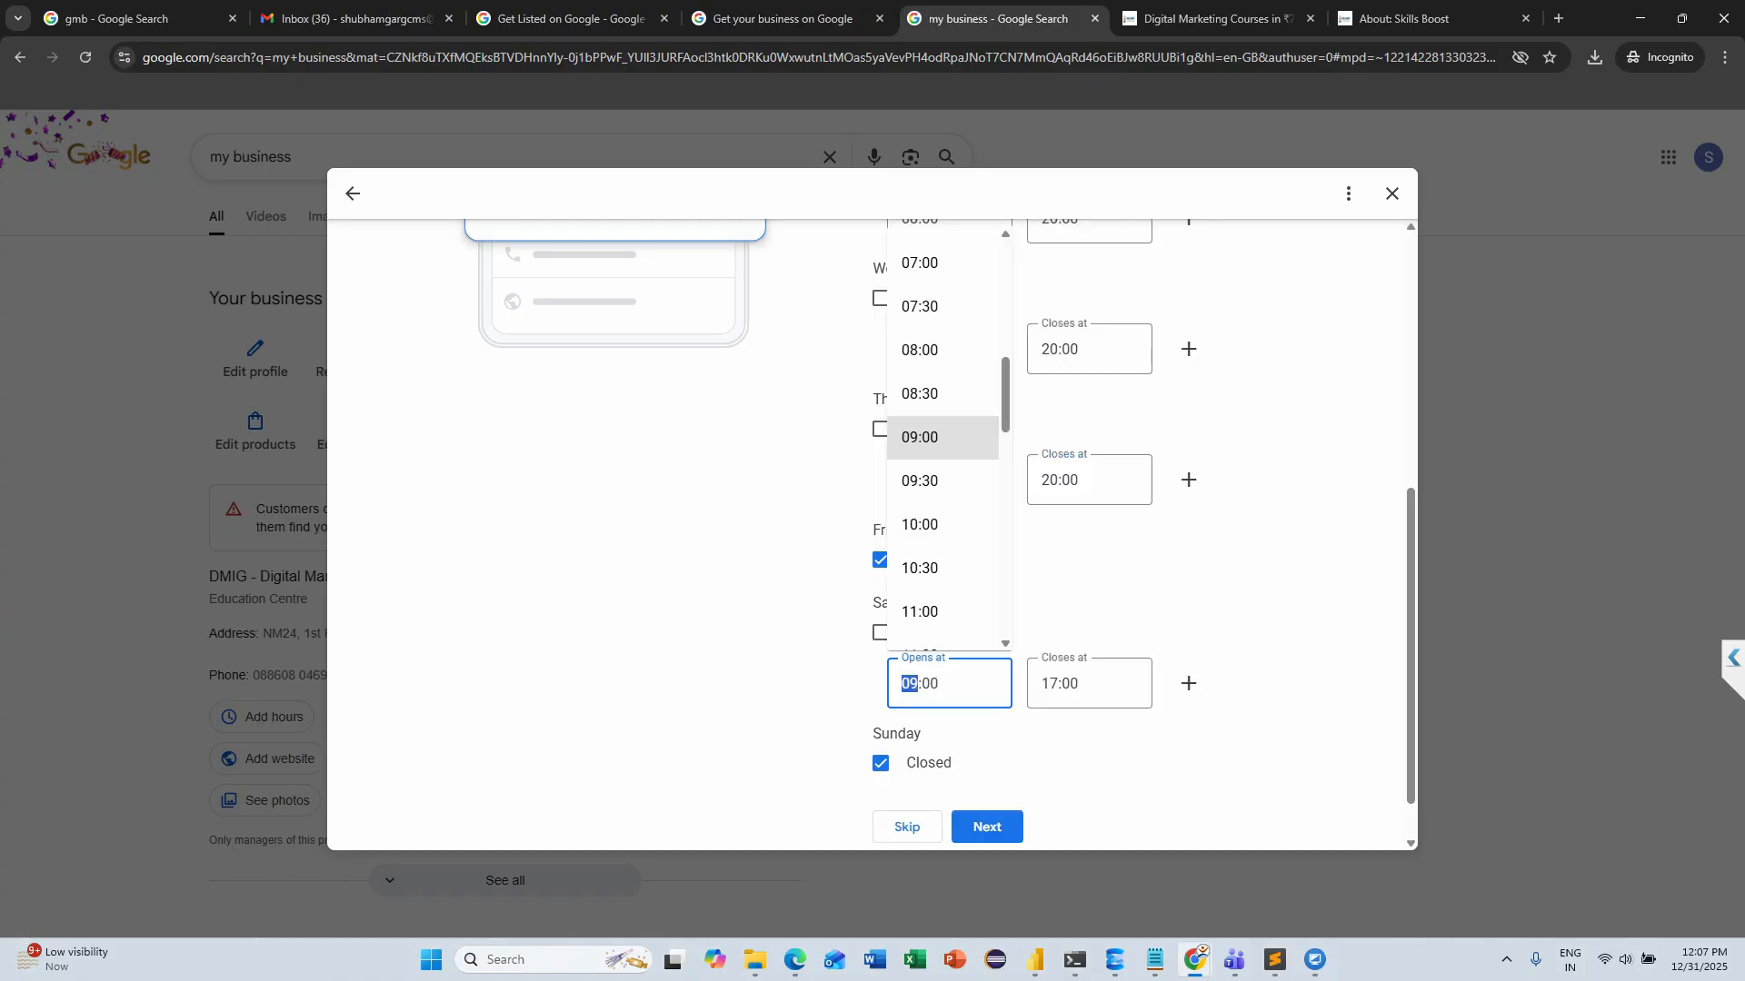
{"action": "type", "text": "10:00"}
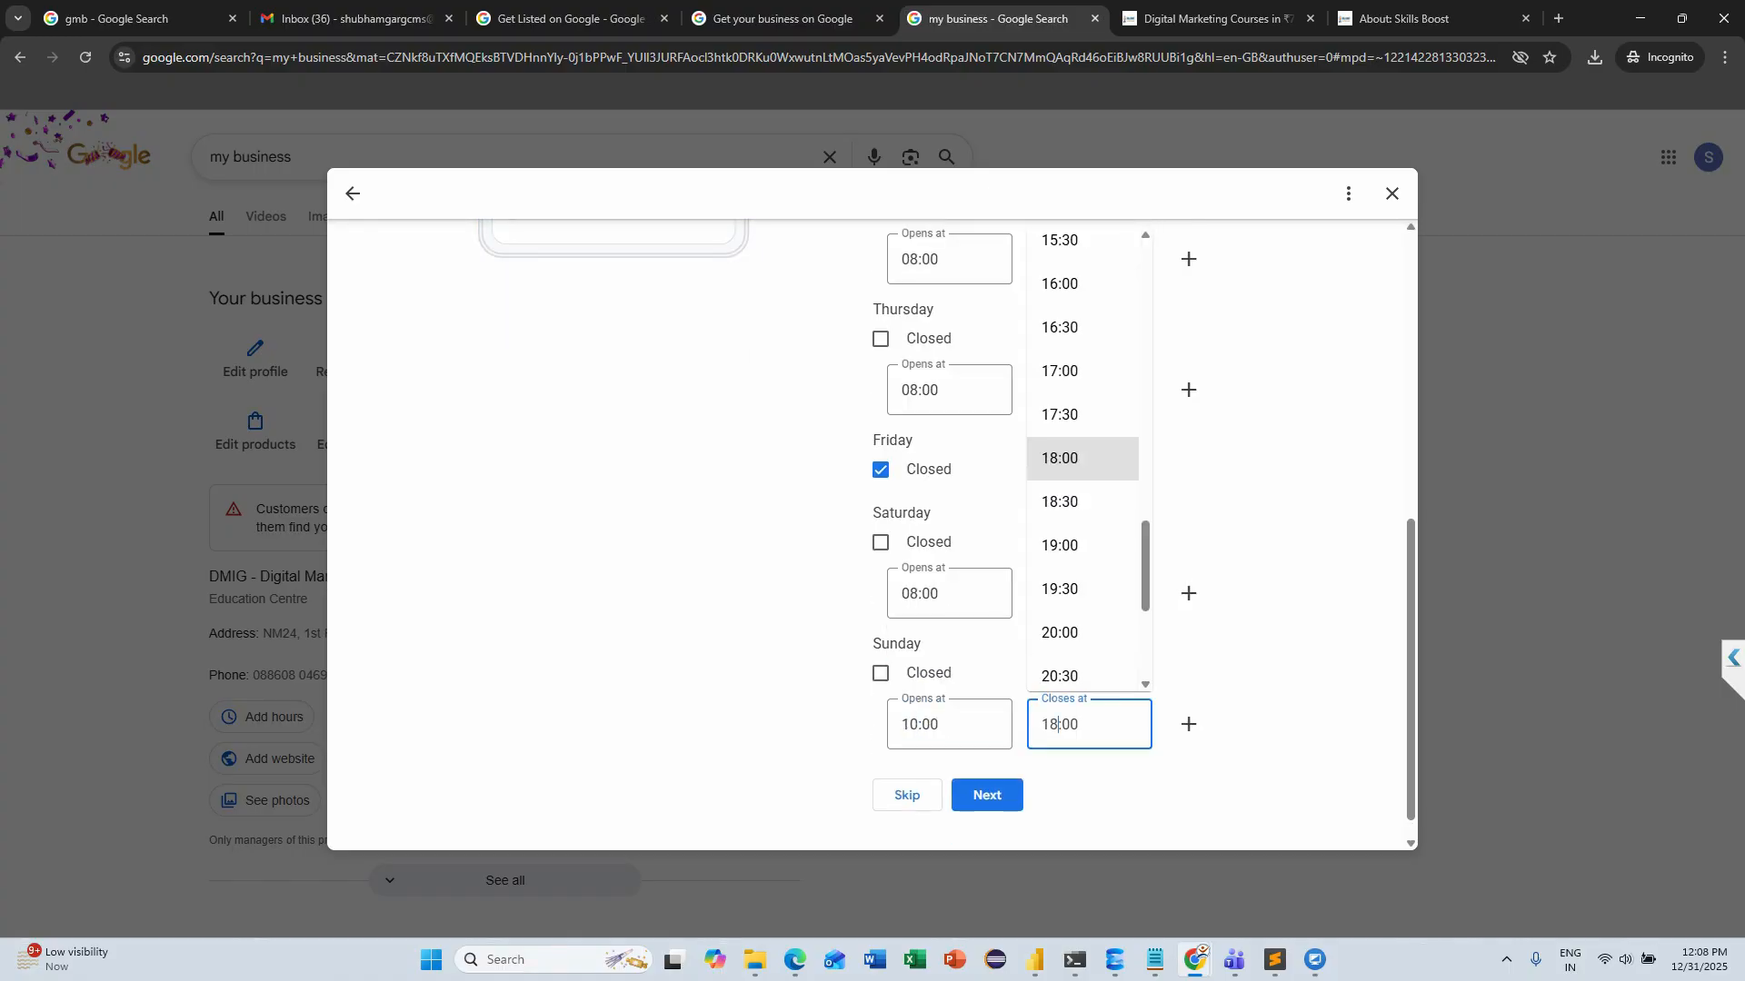
{"action": "scroll", "coordinate": [1090, 545], "scroll_direction": "up", "scroll_amount": 3}
{"action": "scroll", "coordinate": [1091, 545], "scroll_direction": "up", "scroll_amount": 2}
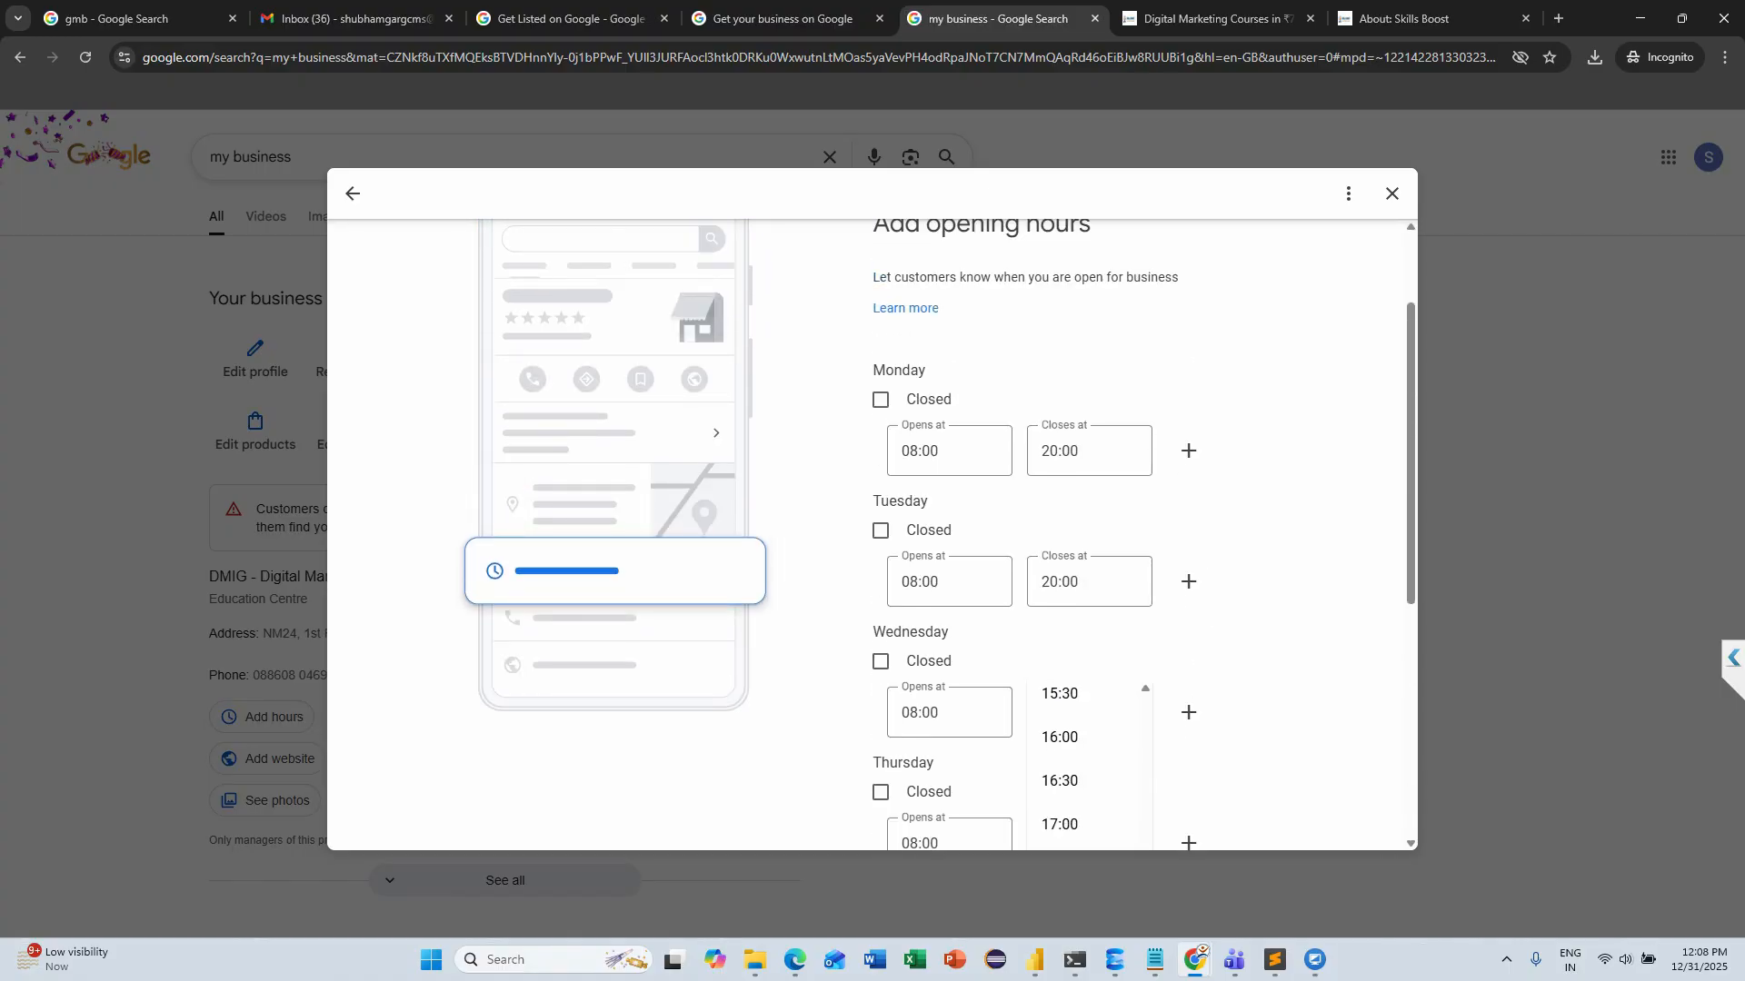
{"action": "scroll", "coordinate": [872, 536], "scroll_direction": "down", "scroll_amount": 5}
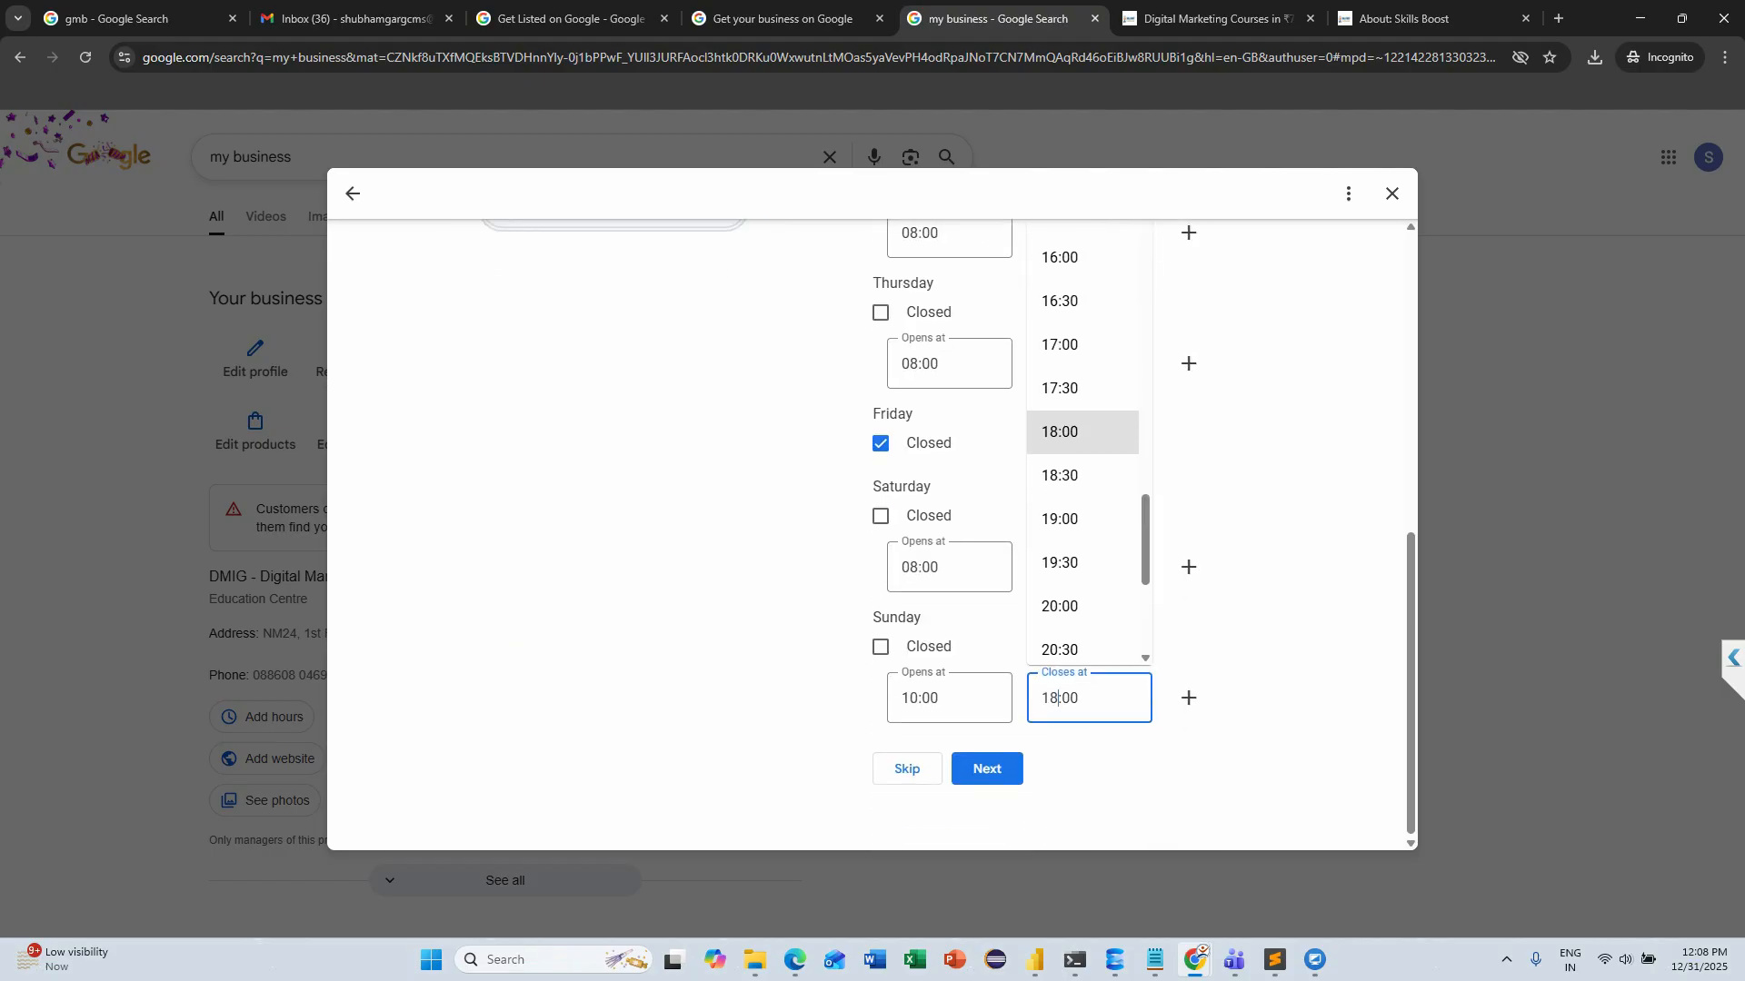
{"action": "left_click", "coordinate": [1273, 563]}
{"action": "scroll", "coordinate": [1272, 563], "scroll_direction": "up", "scroll_amount": 4}
{"action": "scroll", "coordinate": [1272, 564], "scroll_direction": "down", "scroll_amount": 4}
{"action": "left_click", "coordinate": [987, 768]}
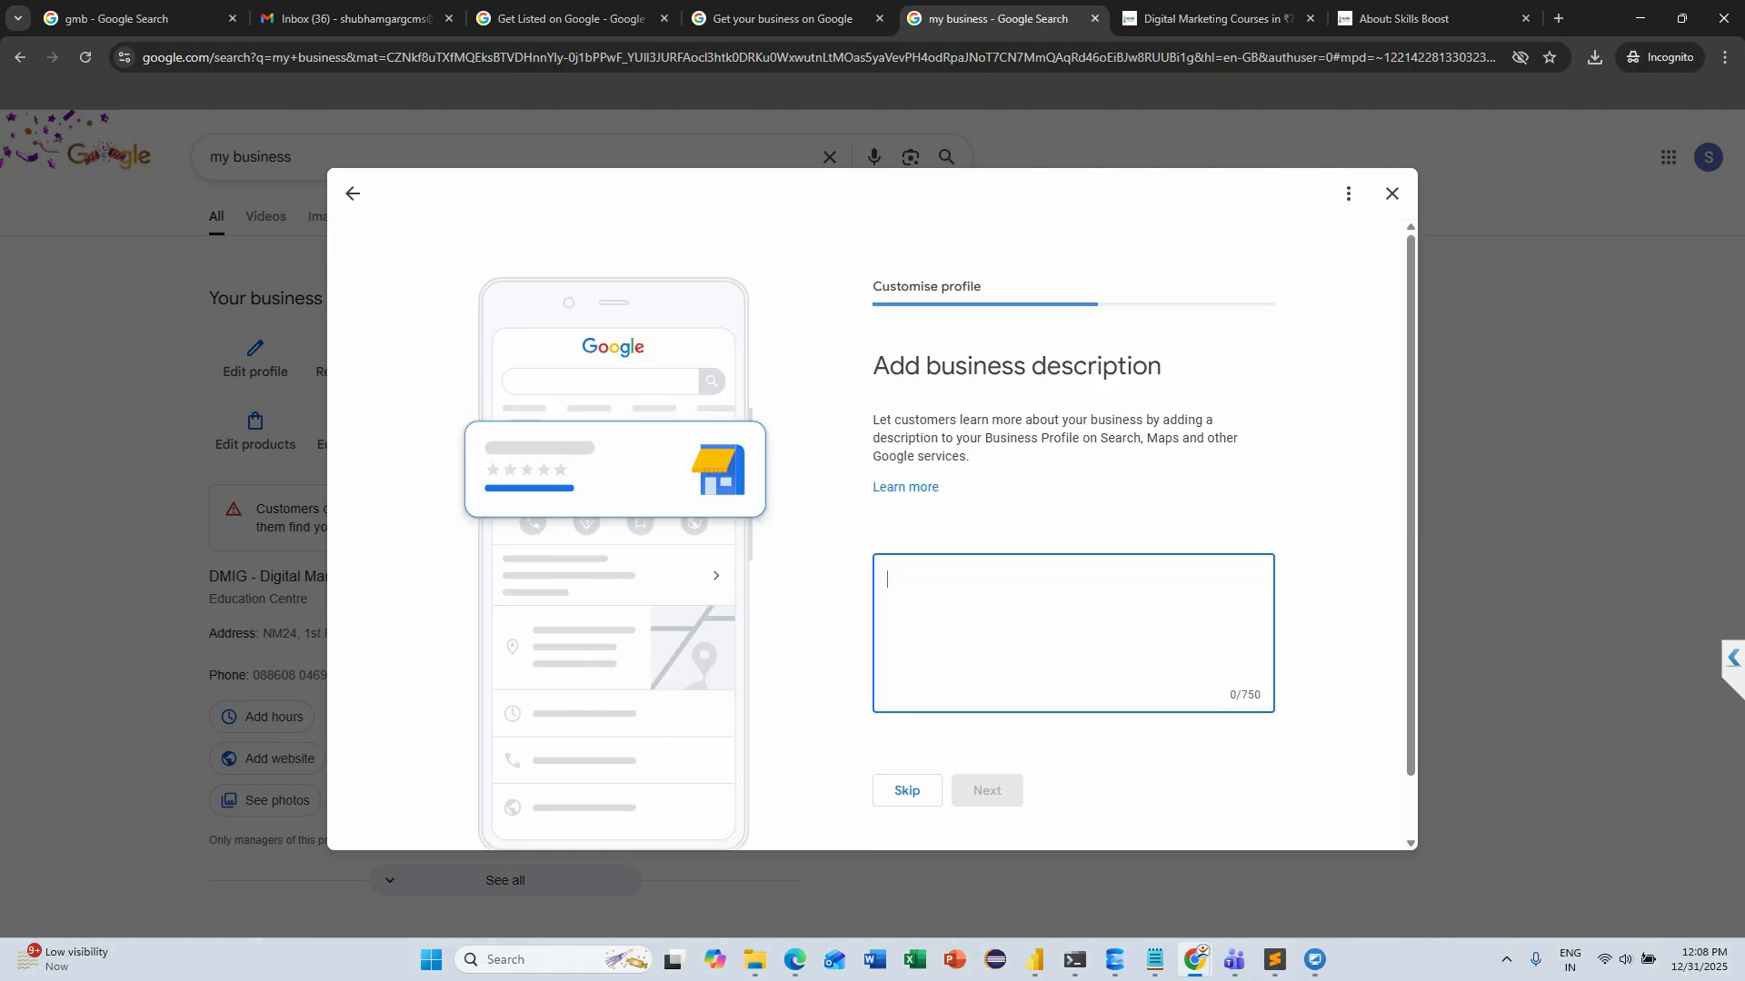
- Open the source of the Skills Boost digital marketing page and select its meta description text
{"action": "key", "text": "ctrl+Tab"}
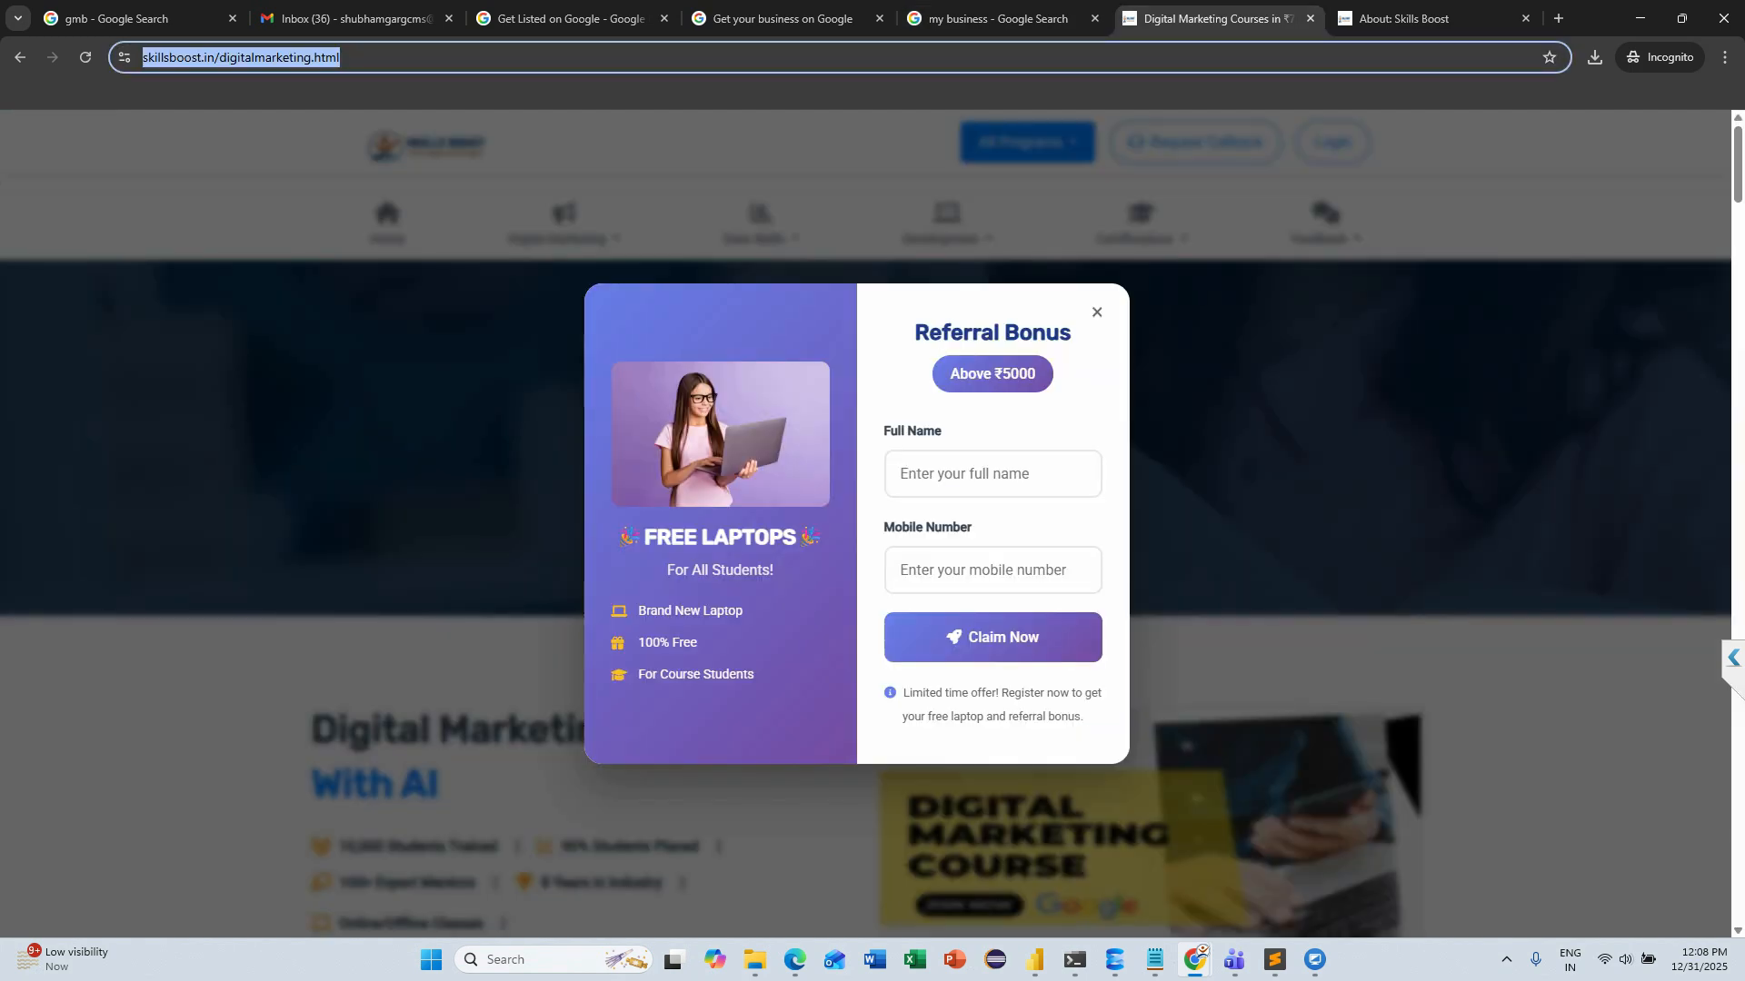
{"action": "key", "text": "ctrl+u"}
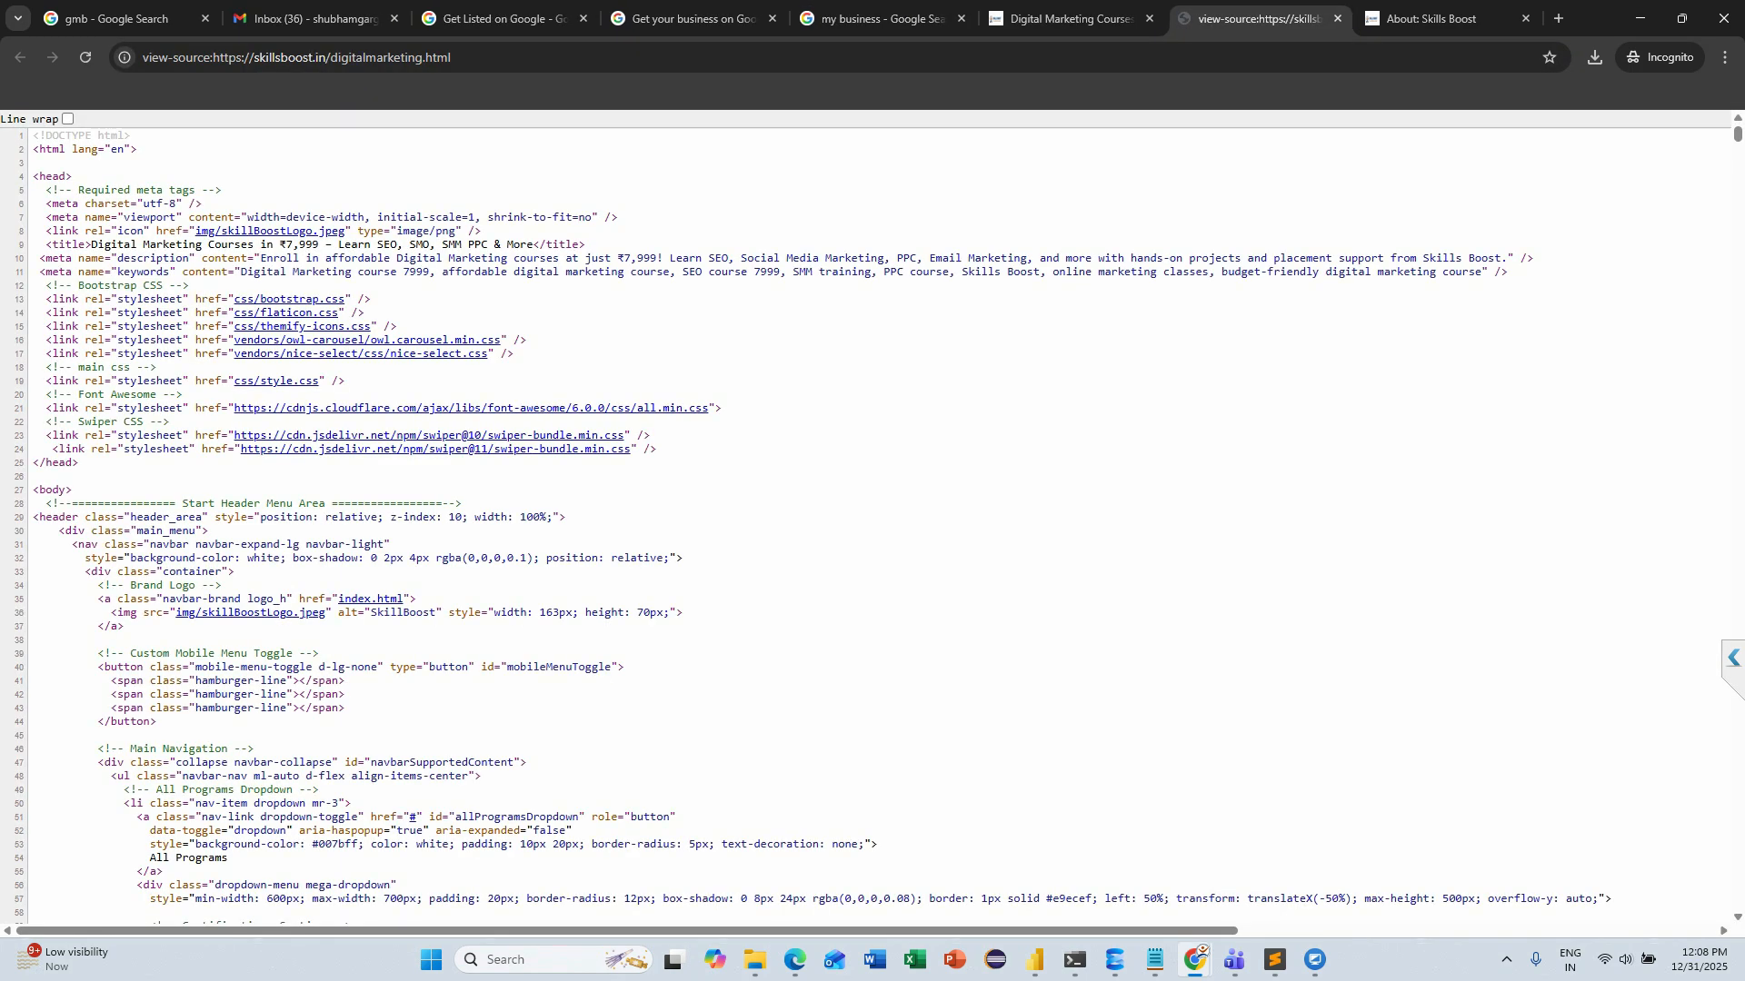
{"action": "left_click_drag", "start_coordinate": [261, 259], "coordinate": [1508, 259]}
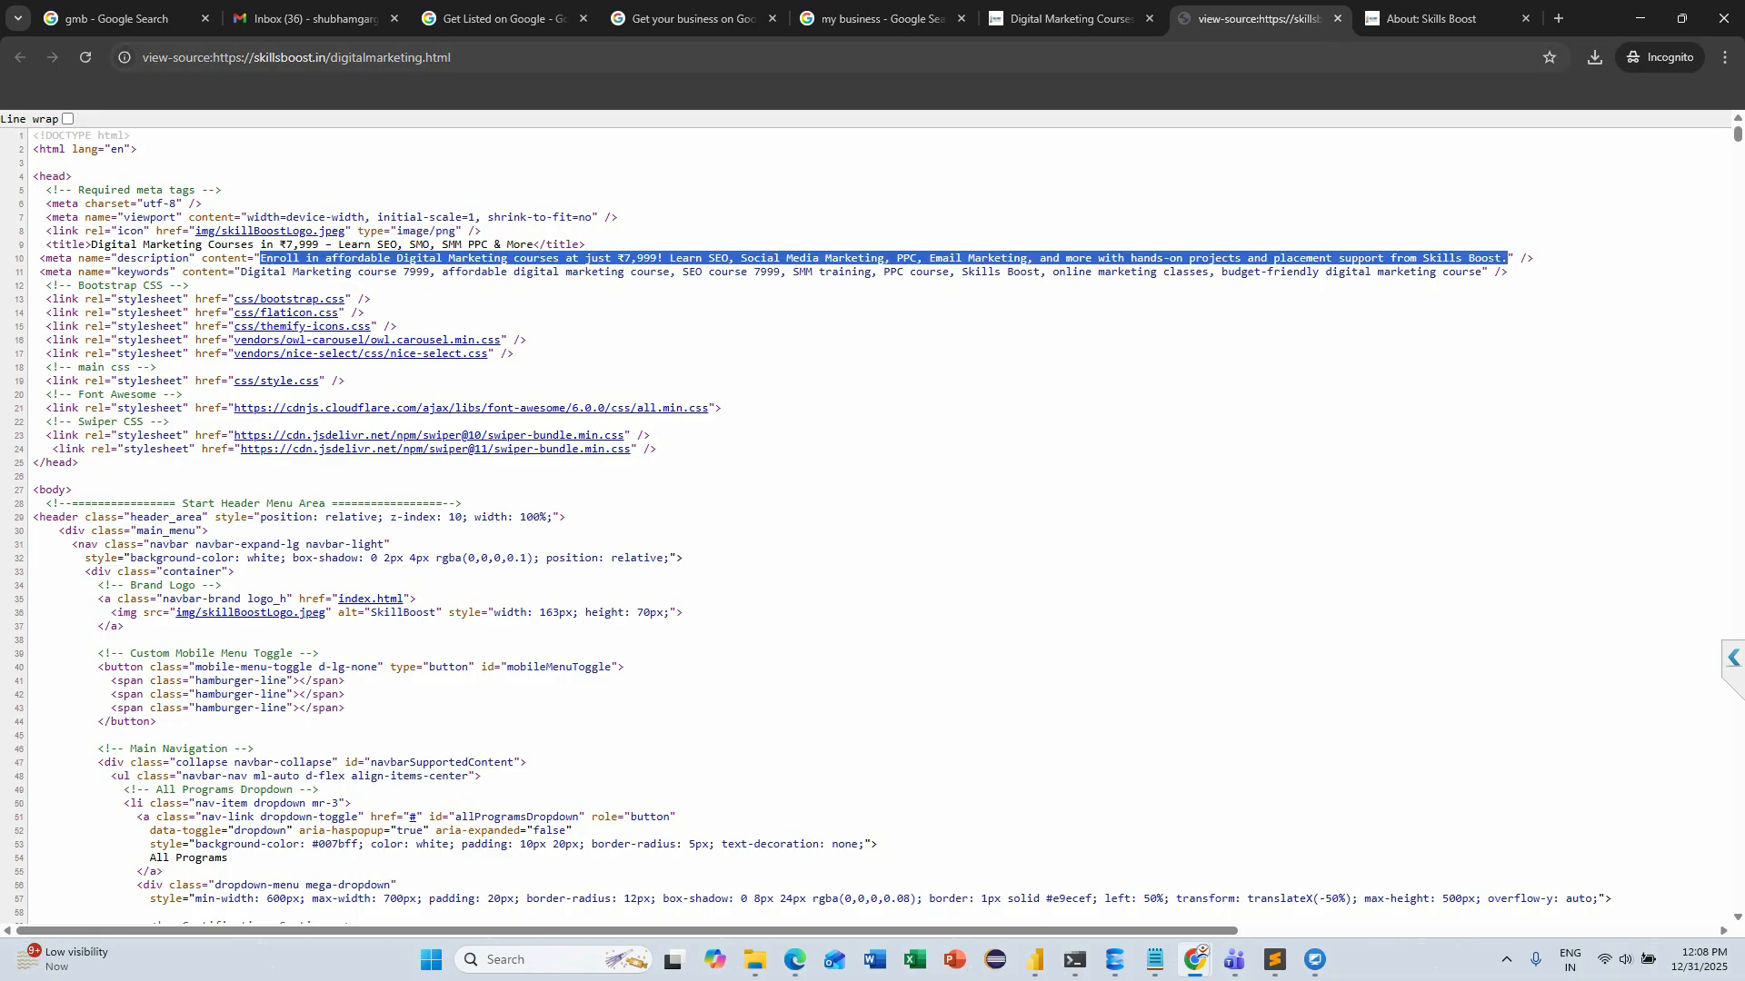
- Close the 'Get your business on Google' tab and paste the meta description into the business description box
{"action": "left_click", "coordinate": [691, 18]}
{"action": "left_click", "coordinate": [877, 18]}
{"action": "left_click", "coordinate": [692, 18]}
{"action": "key", "text": "ctrl+w"}
{"action": "left_click", "coordinate": [1217, 18]}
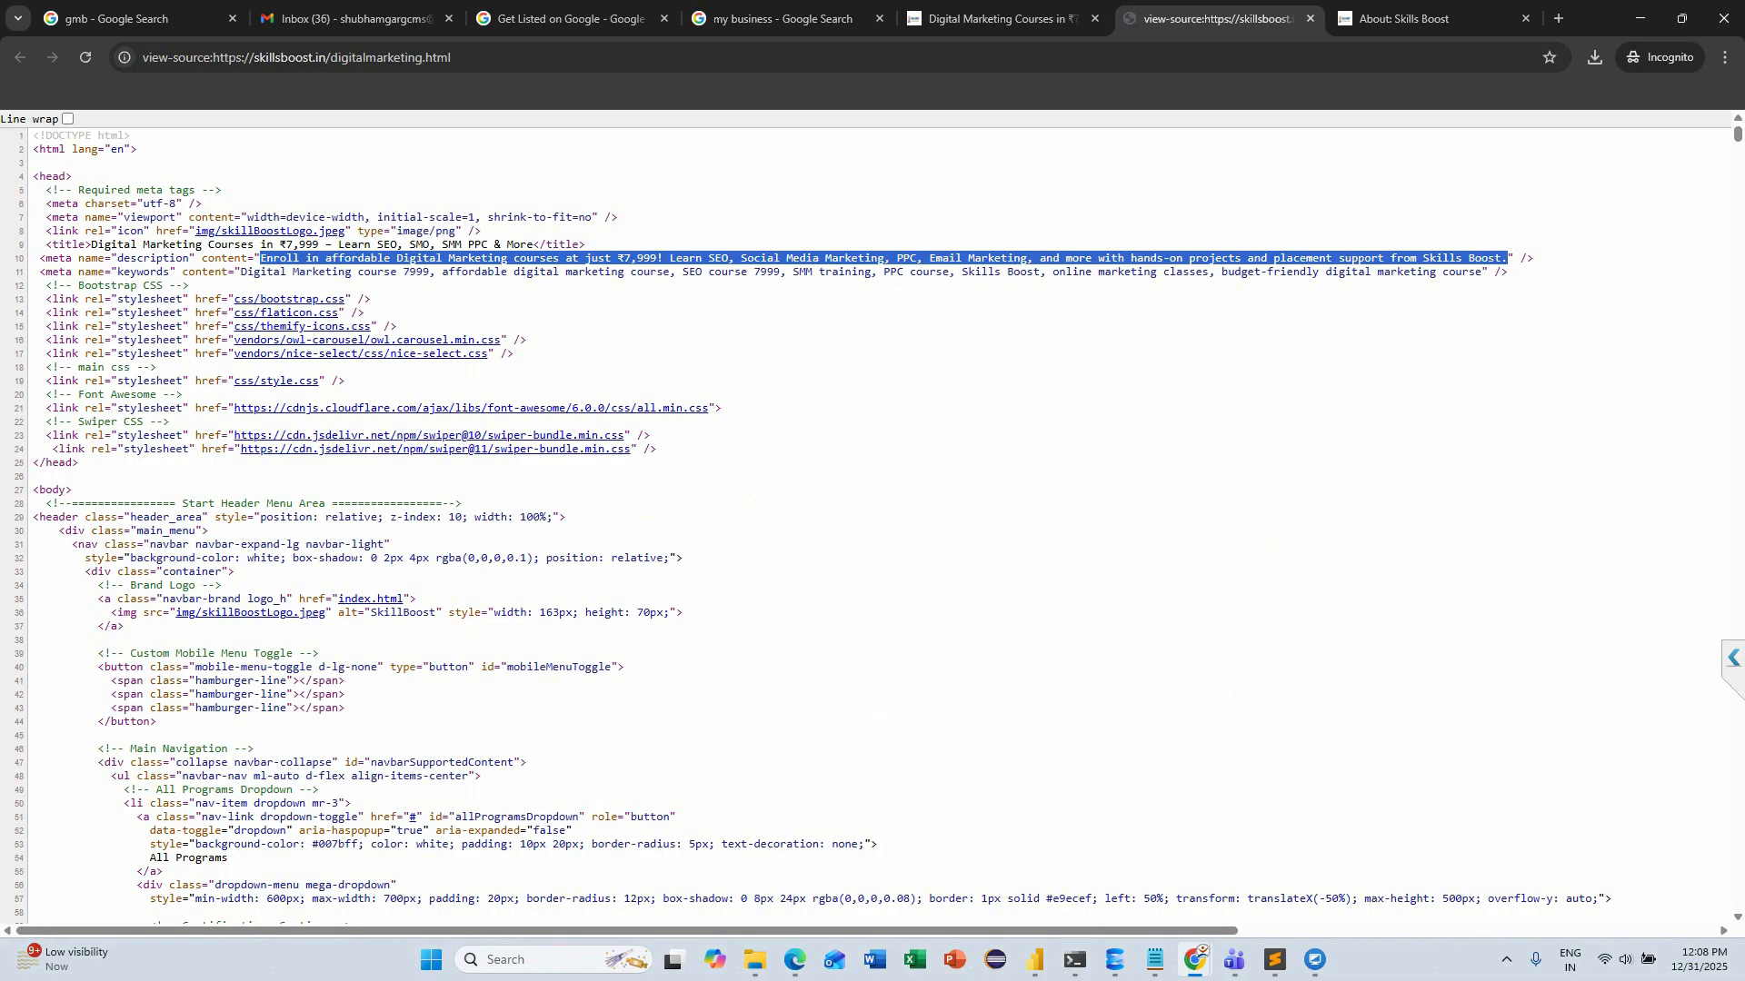
{"action": "left_click", "coordinate": [999, 18]}
{"action": "left_click", "coordinate": [777, 19]}
- Copy the page's meta keywords, append them to the business description, and continue
{"action": "left_click", "coordinate": [1217, 18]}
{"action": "left_click_drag", "start_coordinate": [240, 272], "coordinate": [1483, 272]}
{"action": "key", "text": "ctrl+c"}
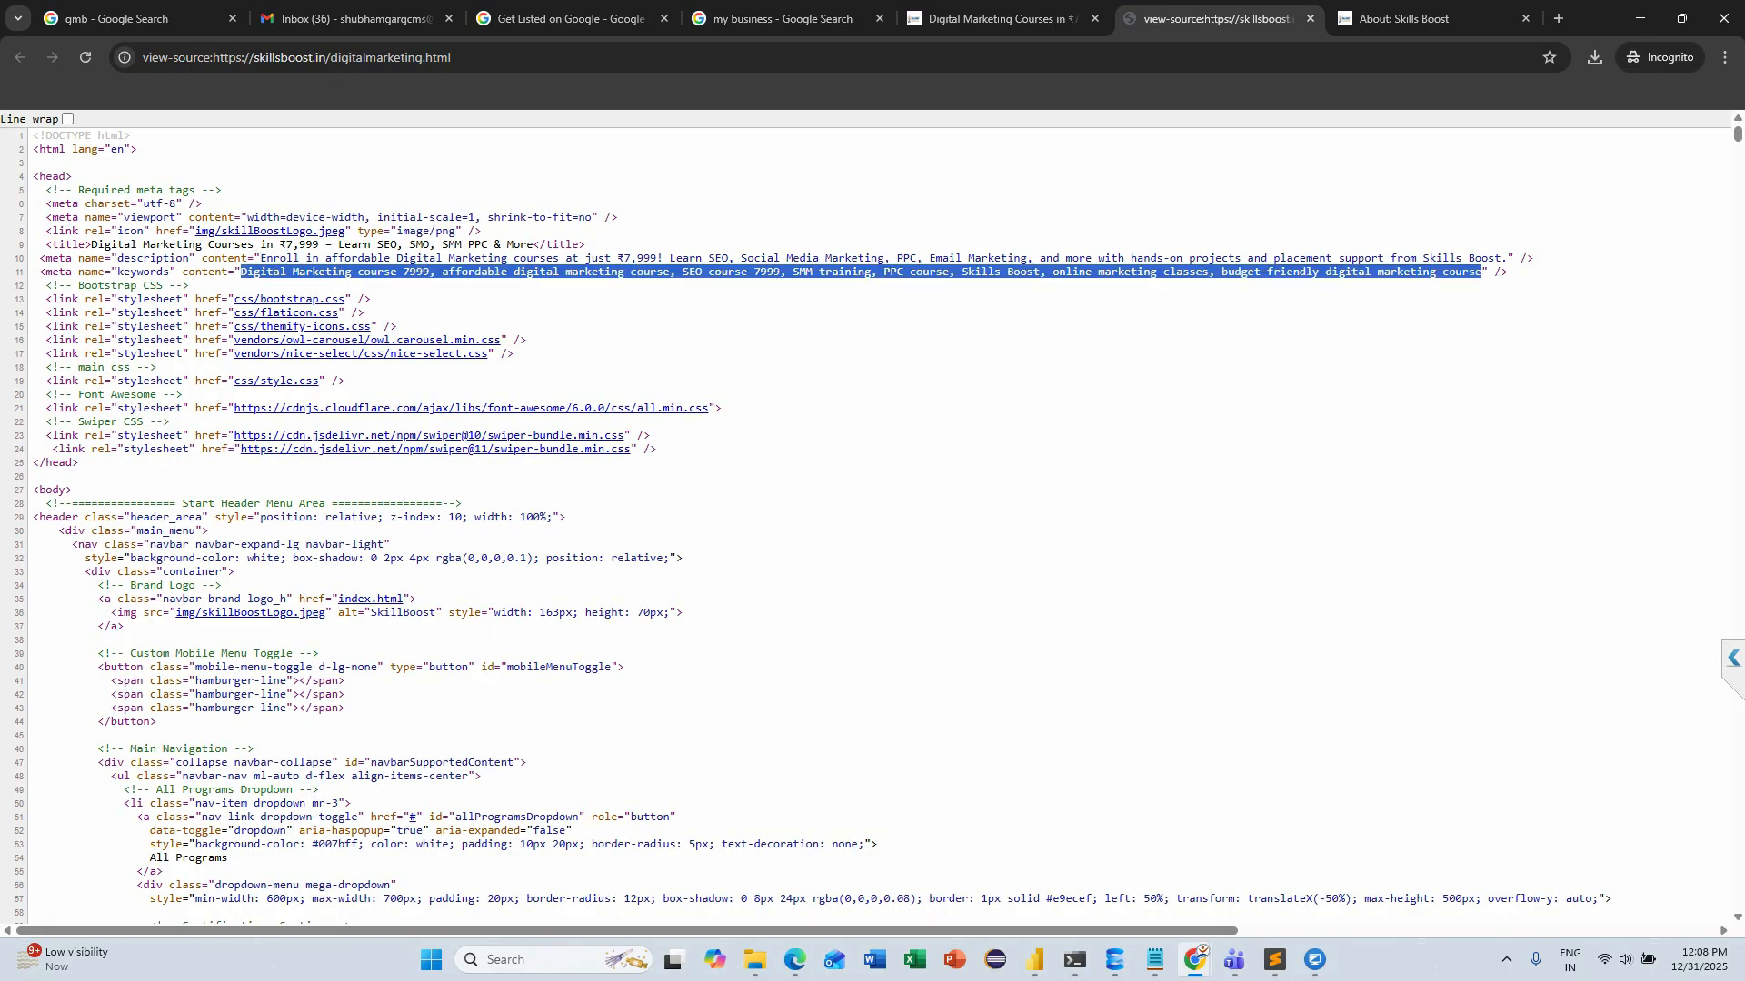
{"action": "left_click", "coordinate": [777, 18]}
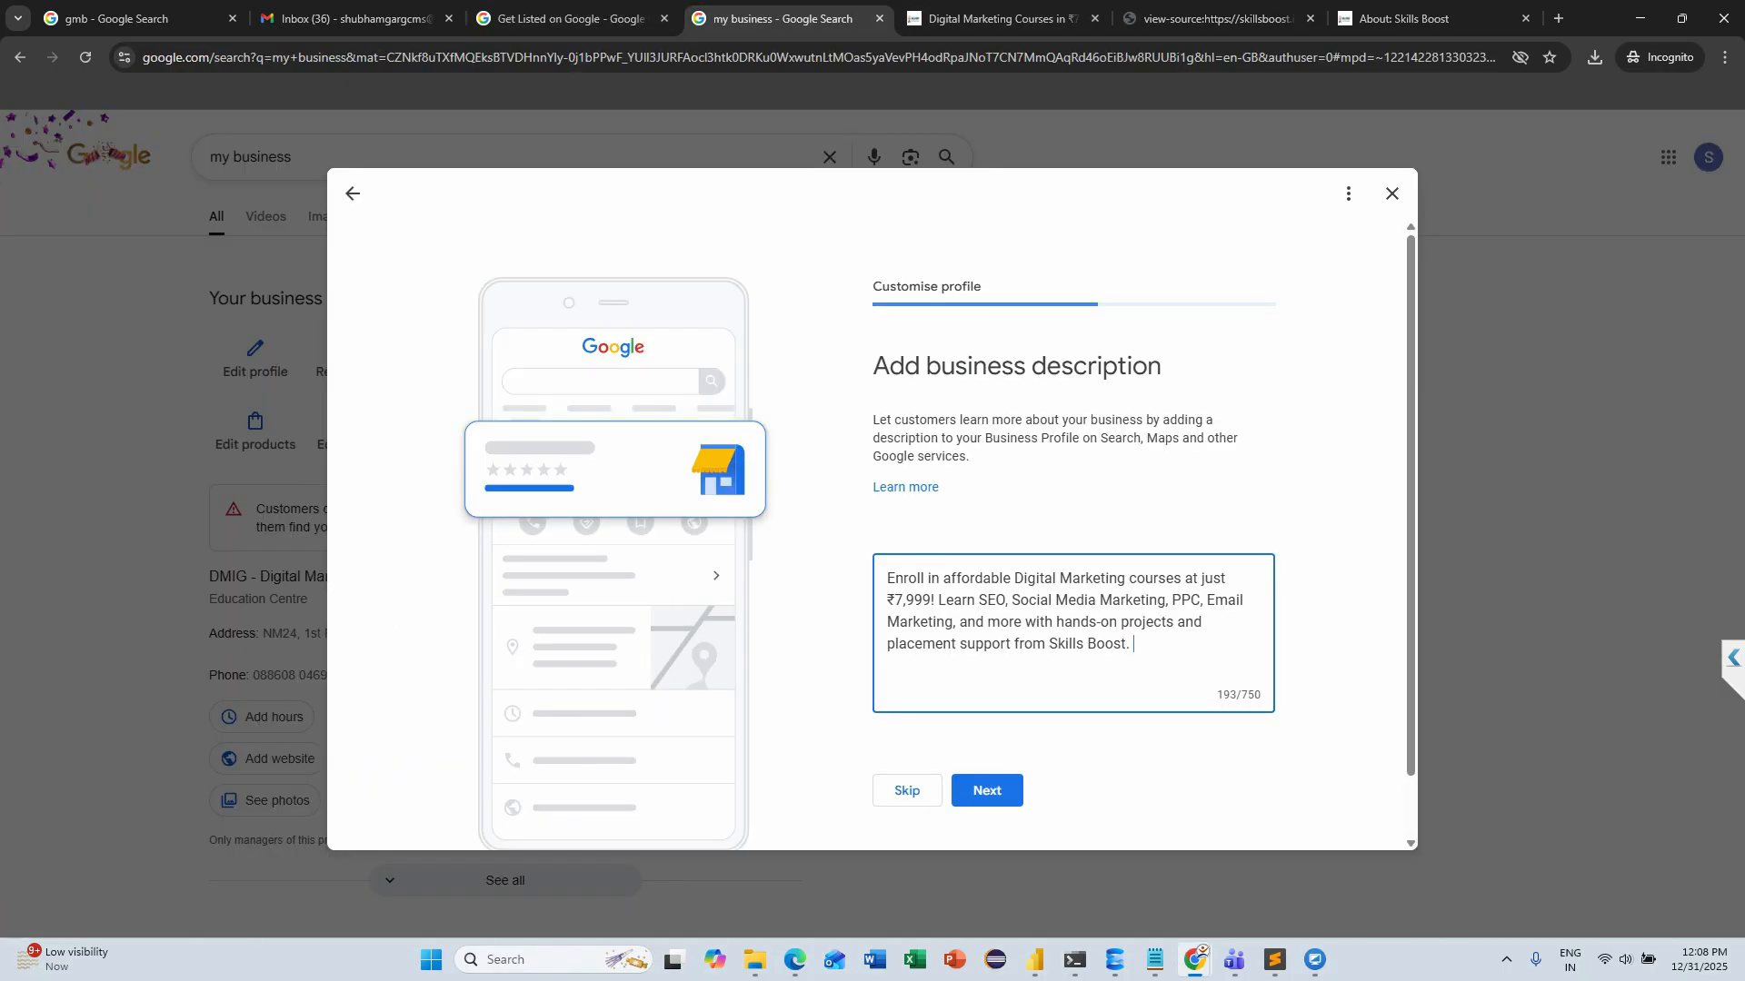
{"action": "key", "text": "ctrl+v"}
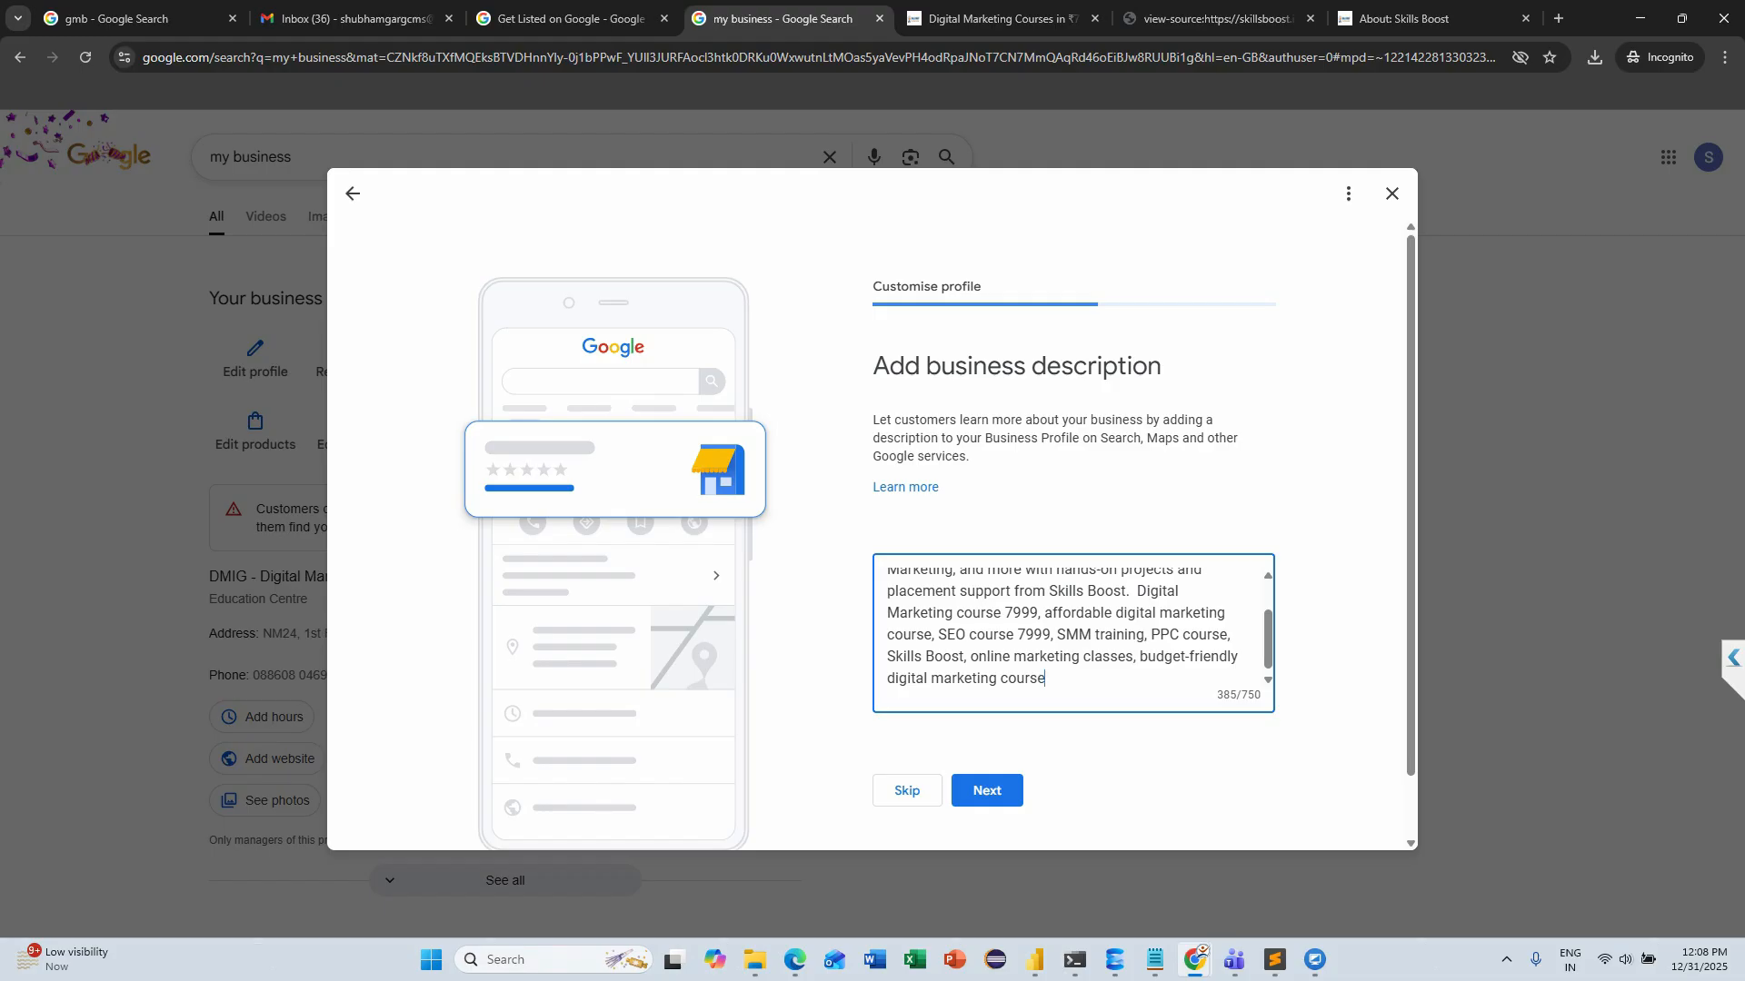
{"action": "left_click", "coordinate": [987, 790]}
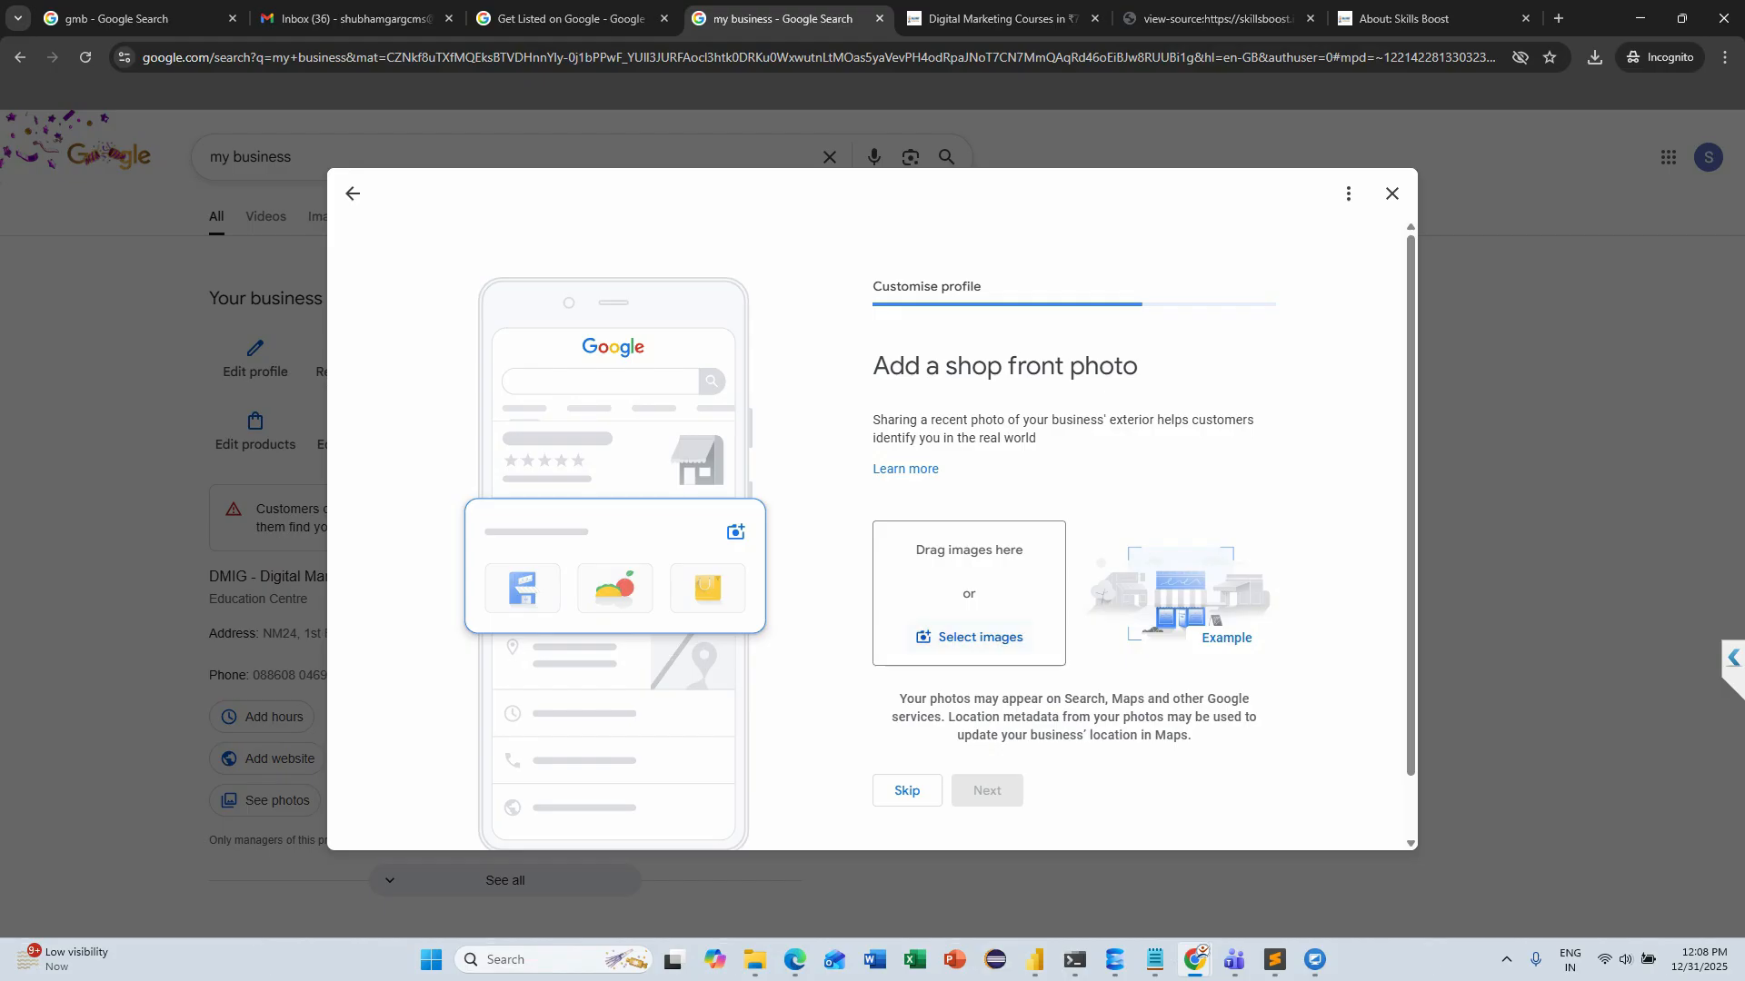
- Try to pick a shop front photo from Downloads and Documents, then close the file picker
{"action": "left_click", "coordinate": [969, 637]}
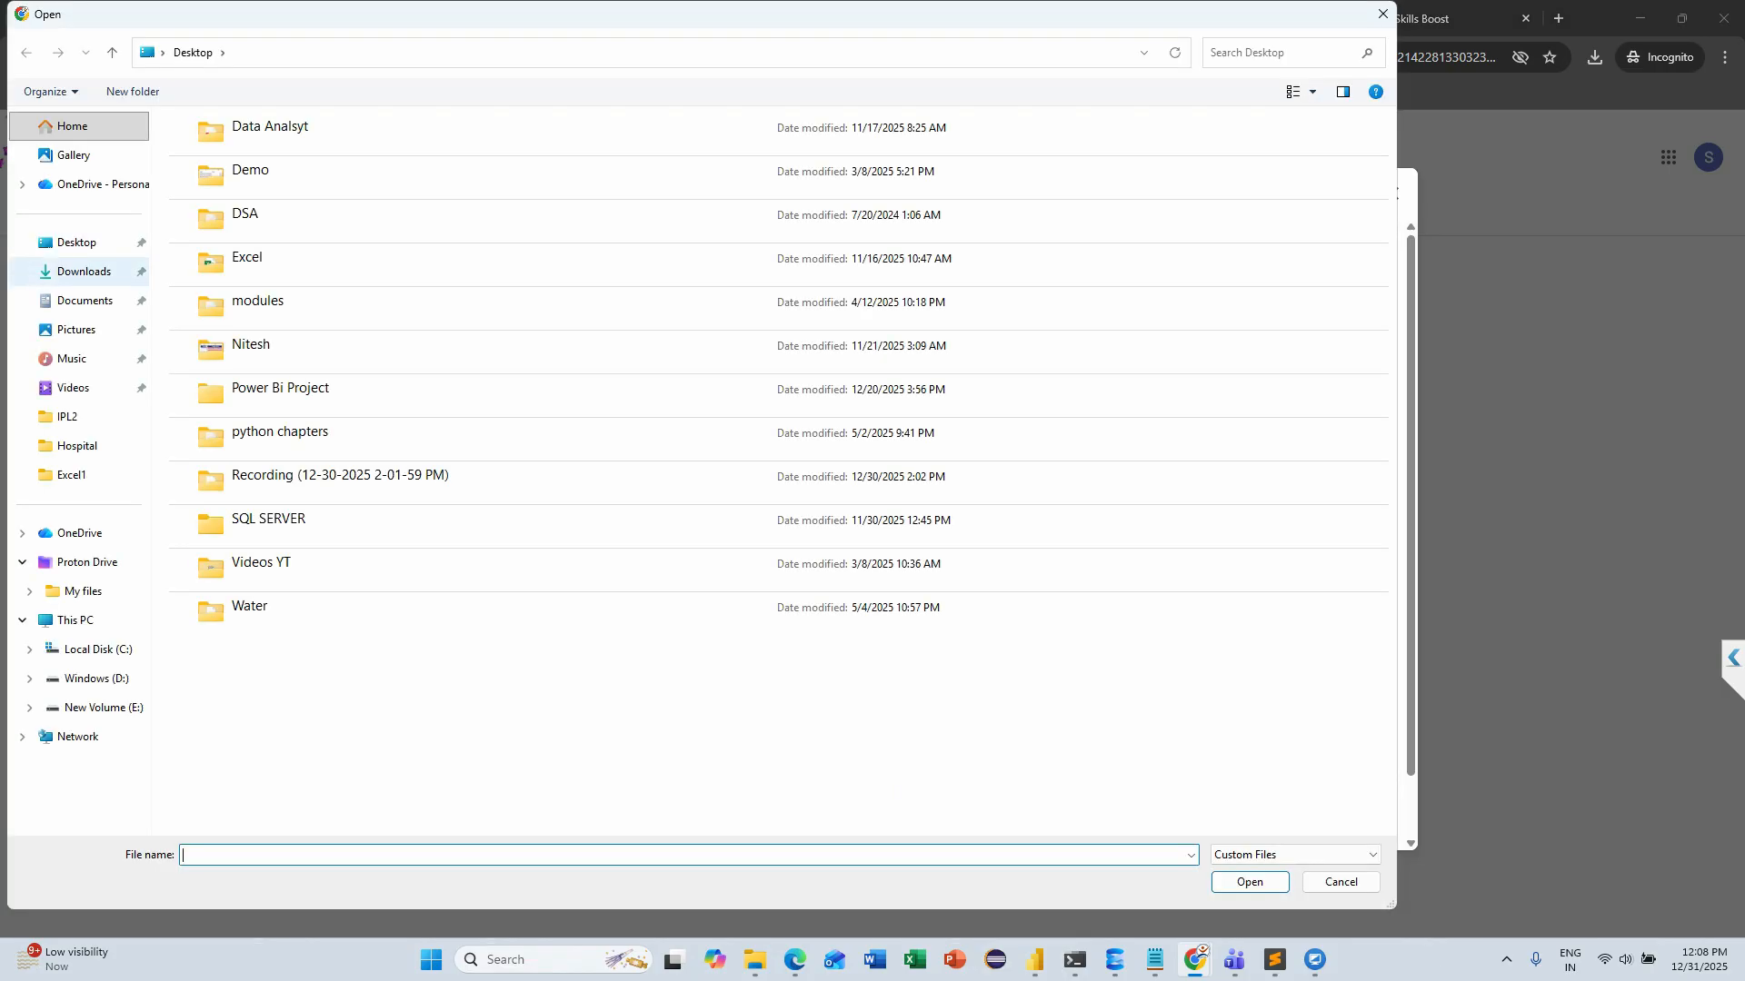
{"action": "left_click", "coordinate": [84, 270]}
{"action": "left_click", "coordinate": [85, 300]}
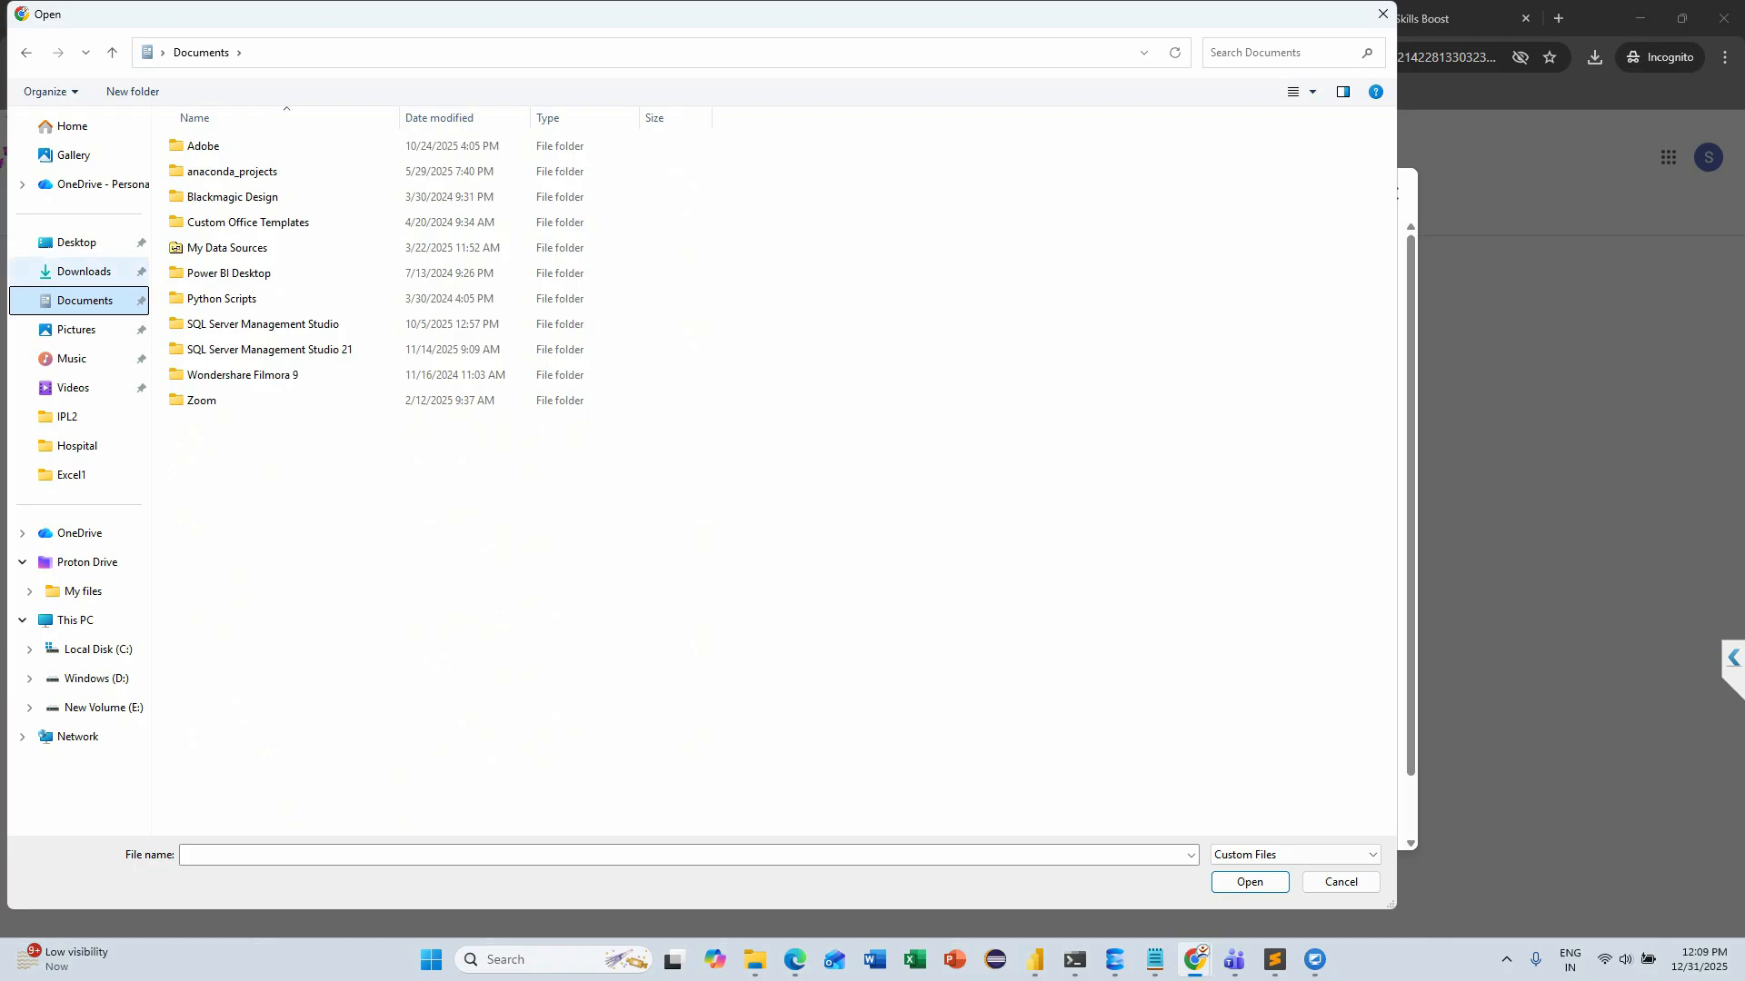
{"action": "left_click", "coordinate": [84, 272]}
{"action": "key", "text": "Escape"}
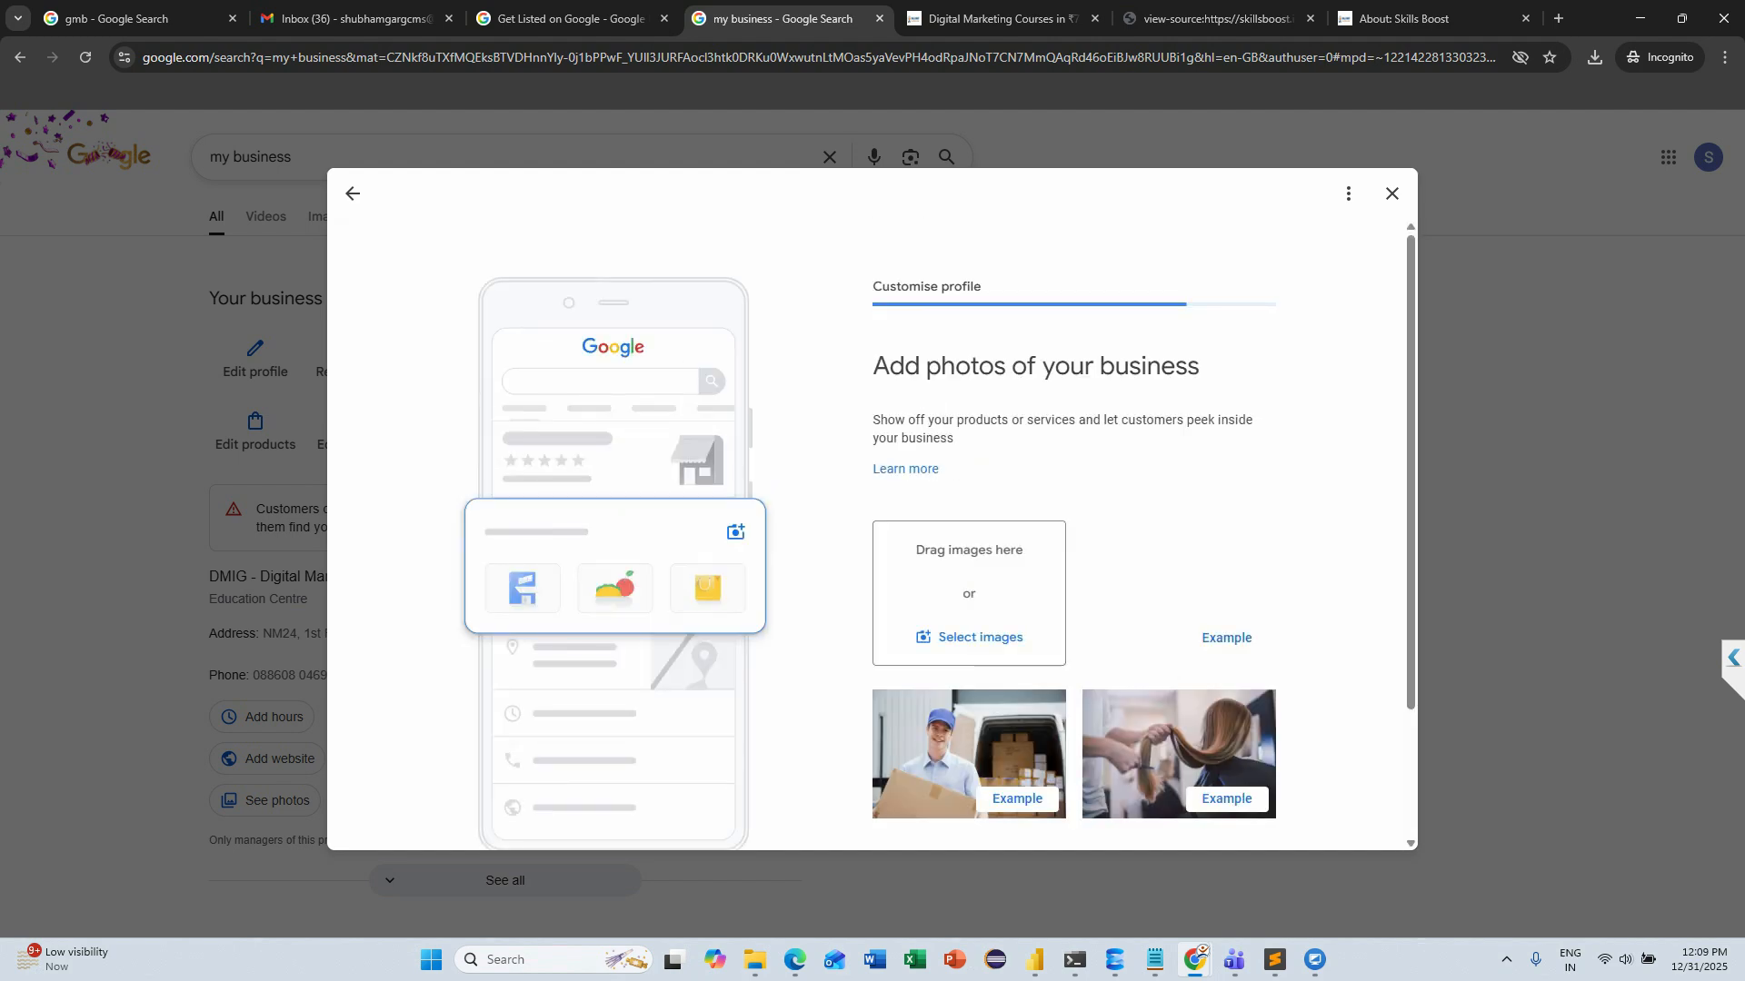
- Upload a business photo from the Downloads folder and continue
{"action": "left_click", "coordinate": [970, 637]}
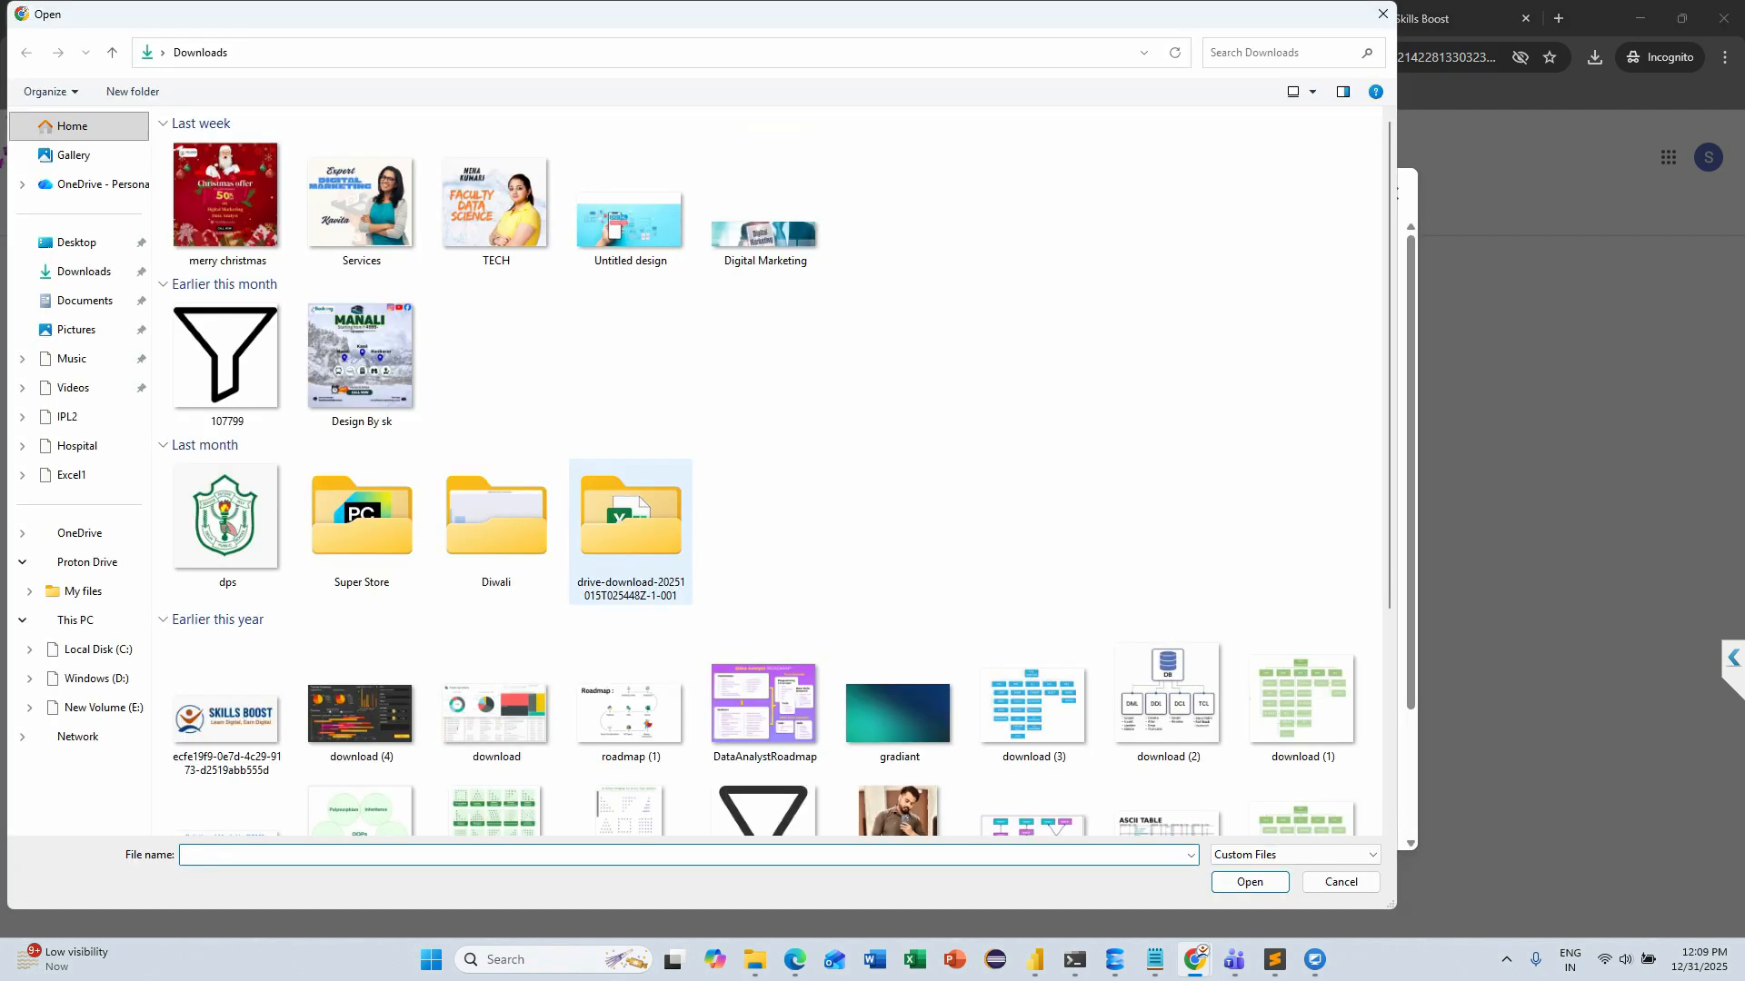
{"action": "scroll", "coordinate": [631, 437], "scroll_direction": "down", "scroll_amount": 3}
{"action": "scroll", "coordinate": [631, 436], "scroll_direction": "down", "scroll_amount": 2}
{"action": "double_click", "coordinate": [631, 437]}
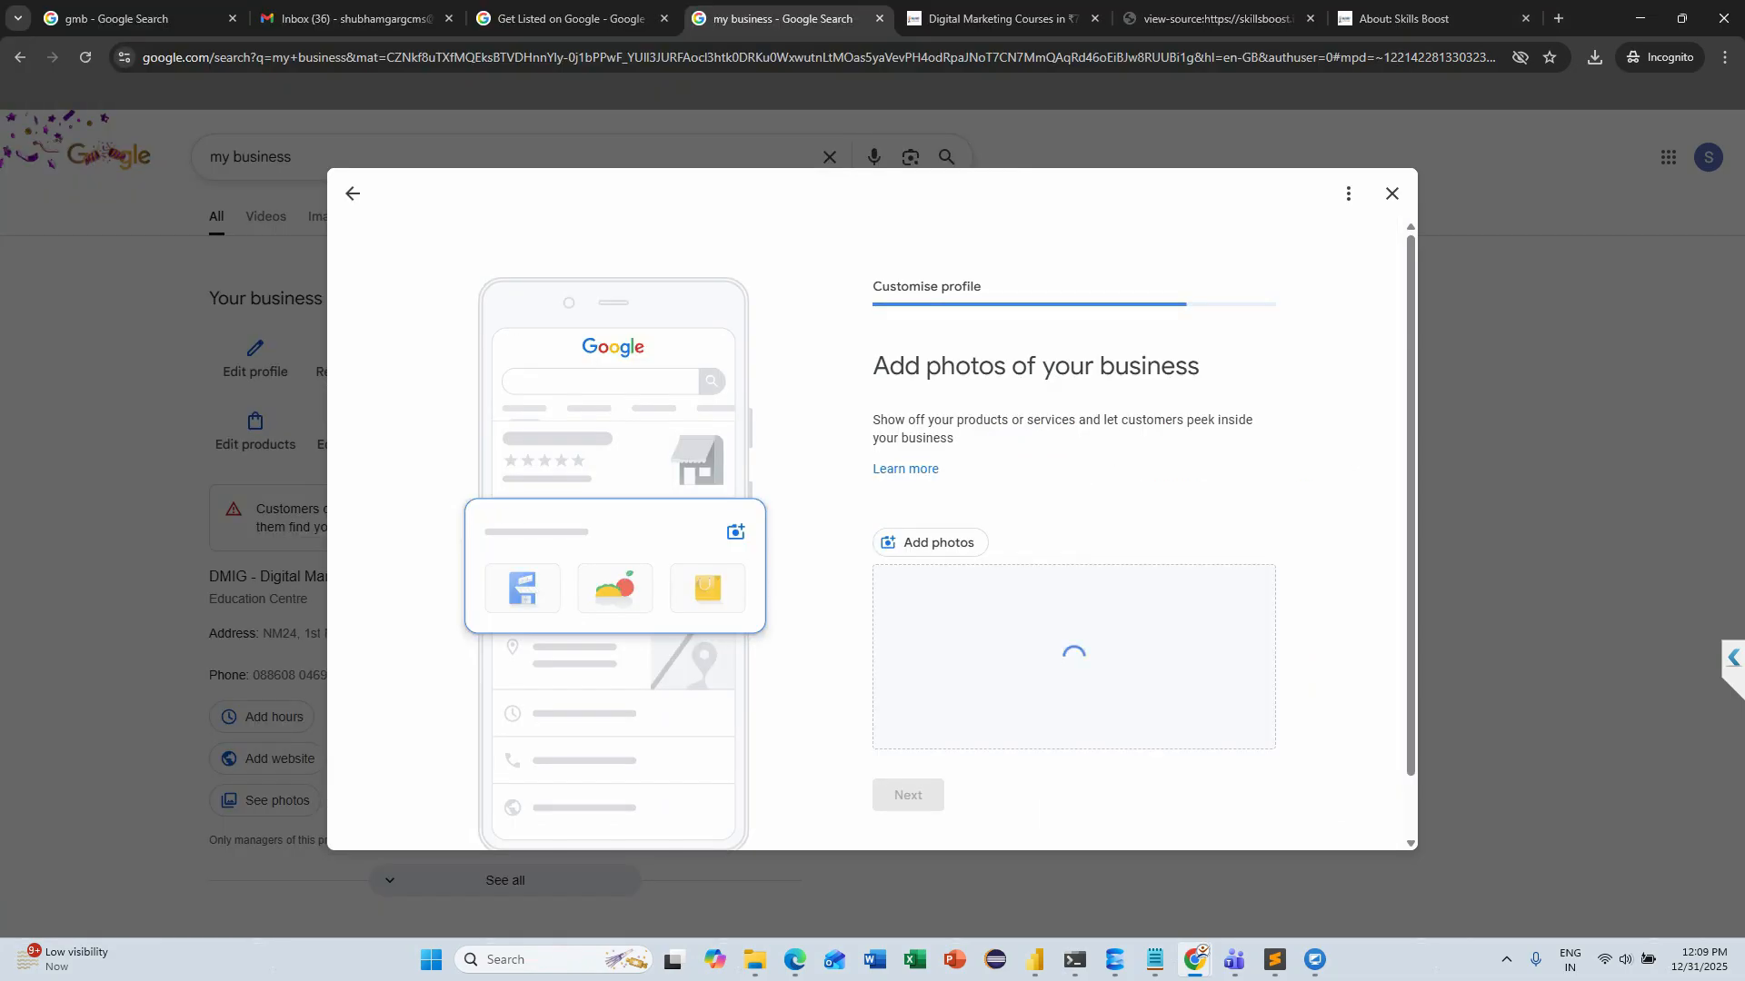
{"action": "scroll", "coordinate": [631, 437], "scroll_direction": "down", "scroll_amount": 1}
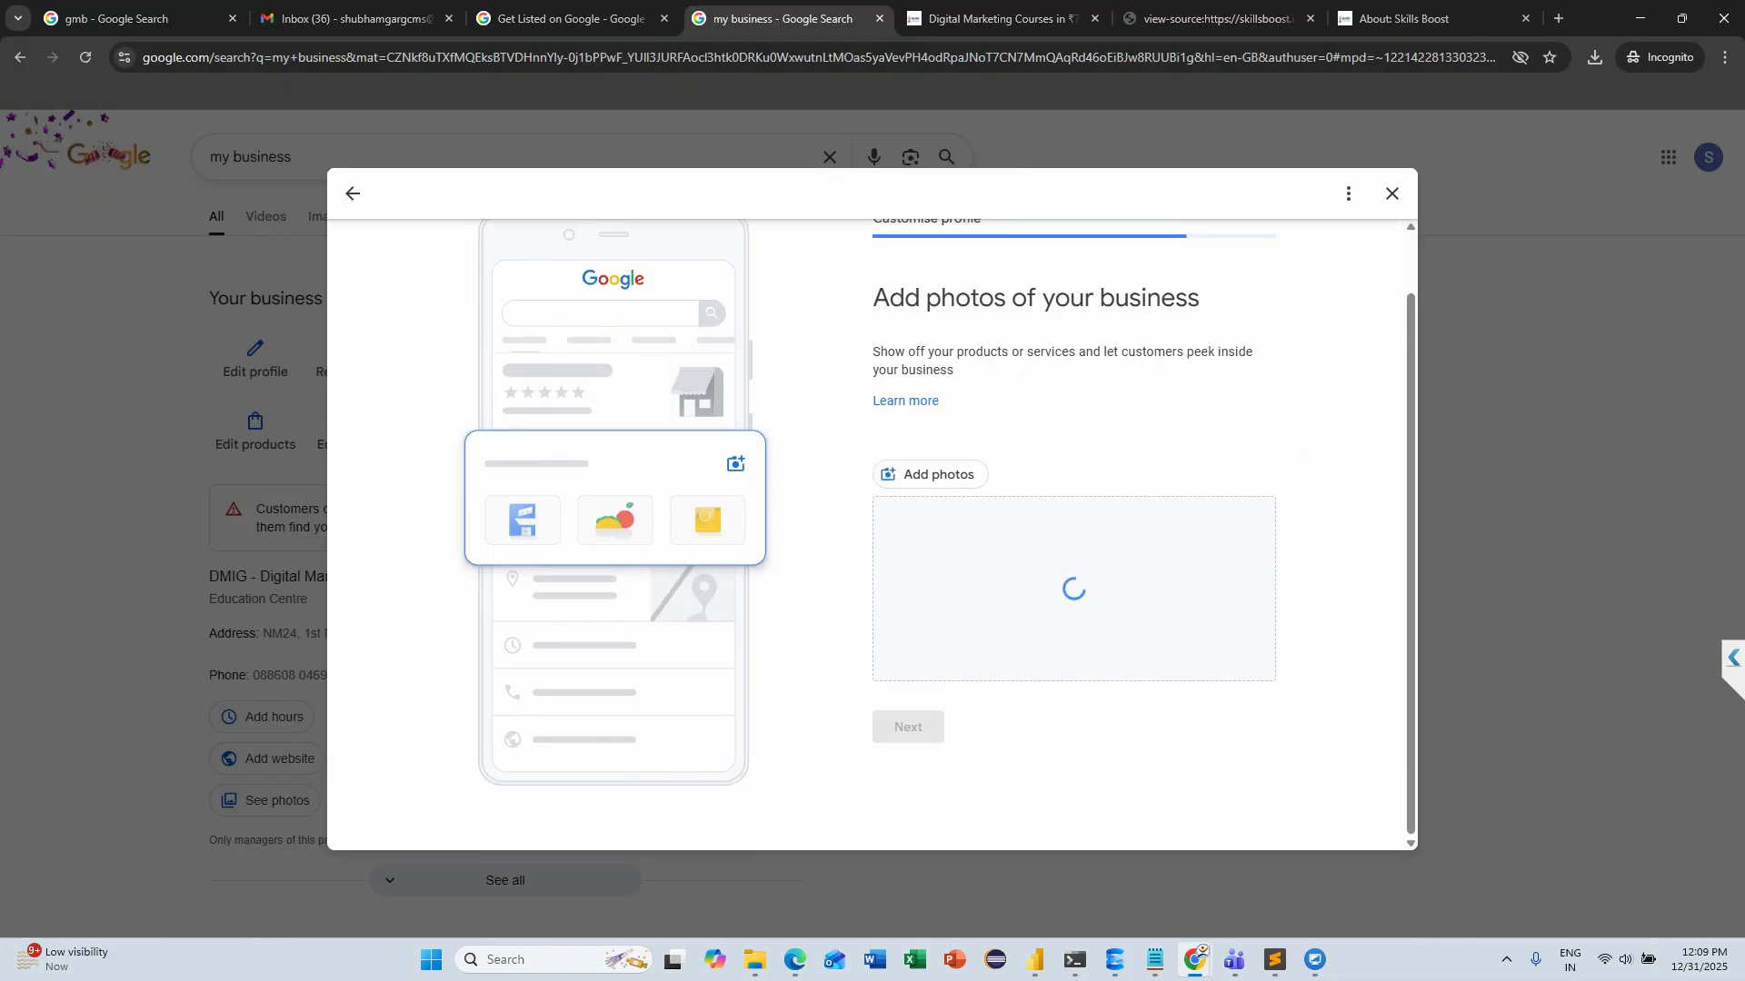
{"action": "scroll", "coordinate": [873, 534], "scroll_direction": "up", "scroll_amount": 1}
{"action": "scroll", "coordinate": [872, 534], "scroll_direction": "down", "scroll_amount": 1}
{"action": "left_click", "coordinate": [908, 727]}
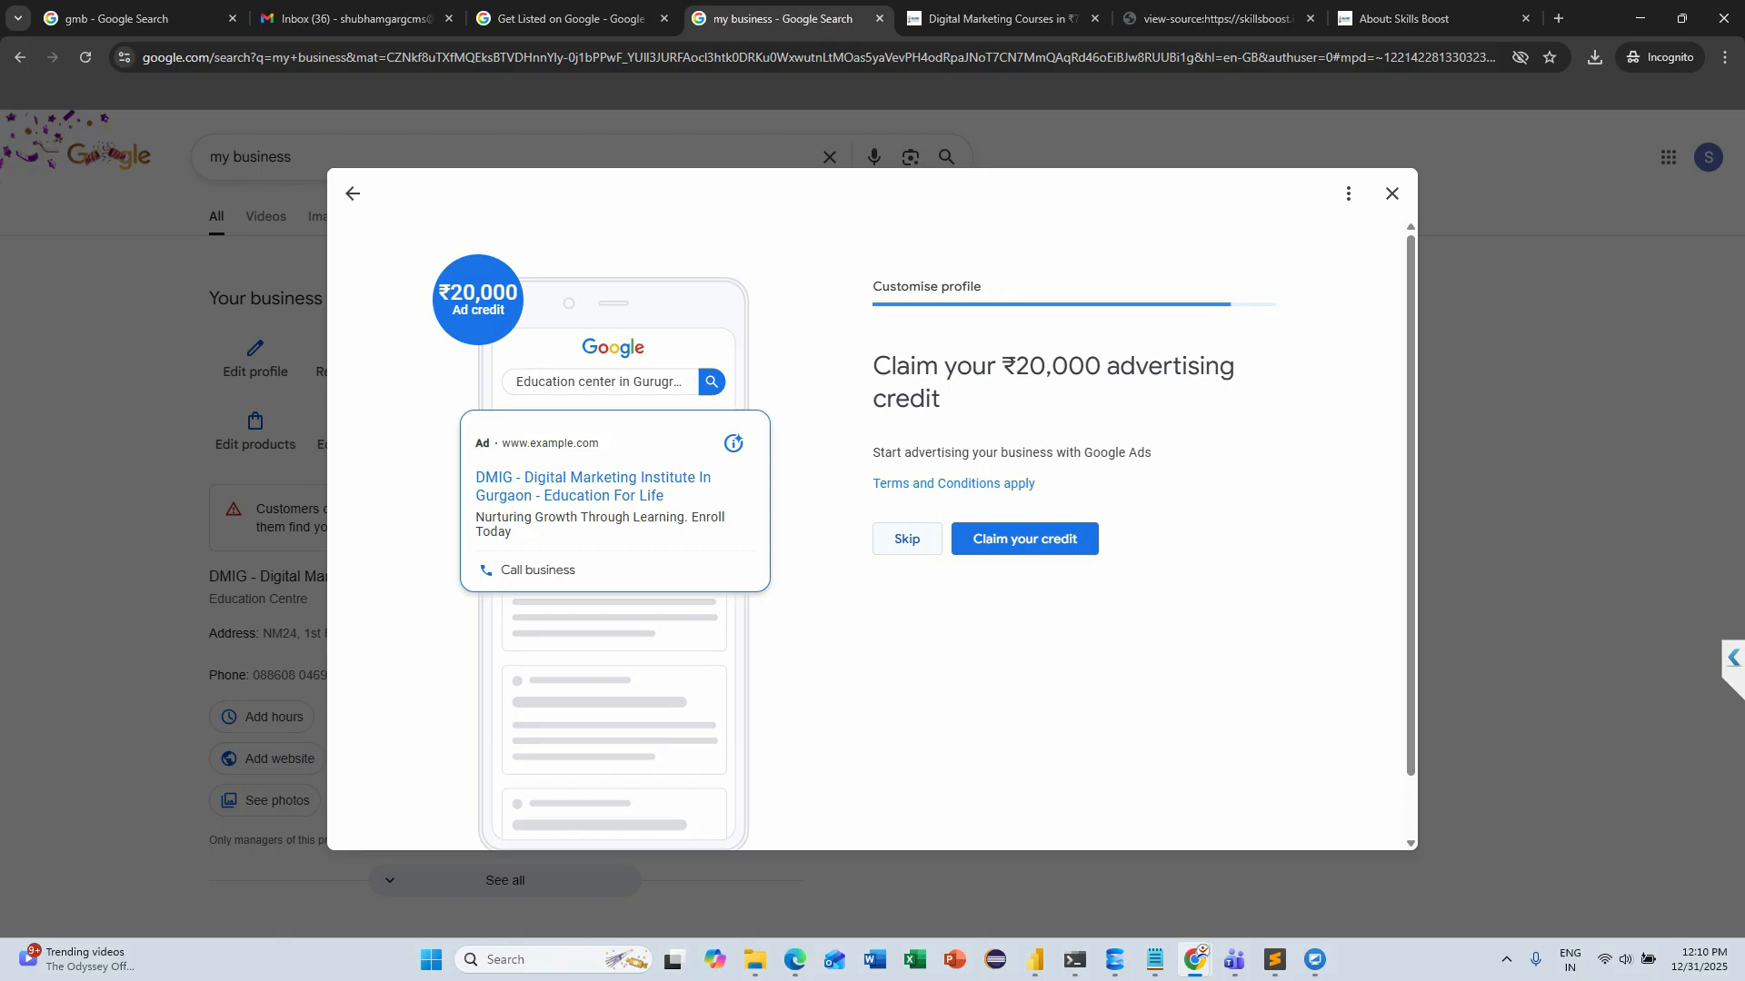
- Skip the ₹20,000 advertising credit offer, finish the setup, and reload the business profile page
{"action": "left_click", "coordinate": [907, 540]}
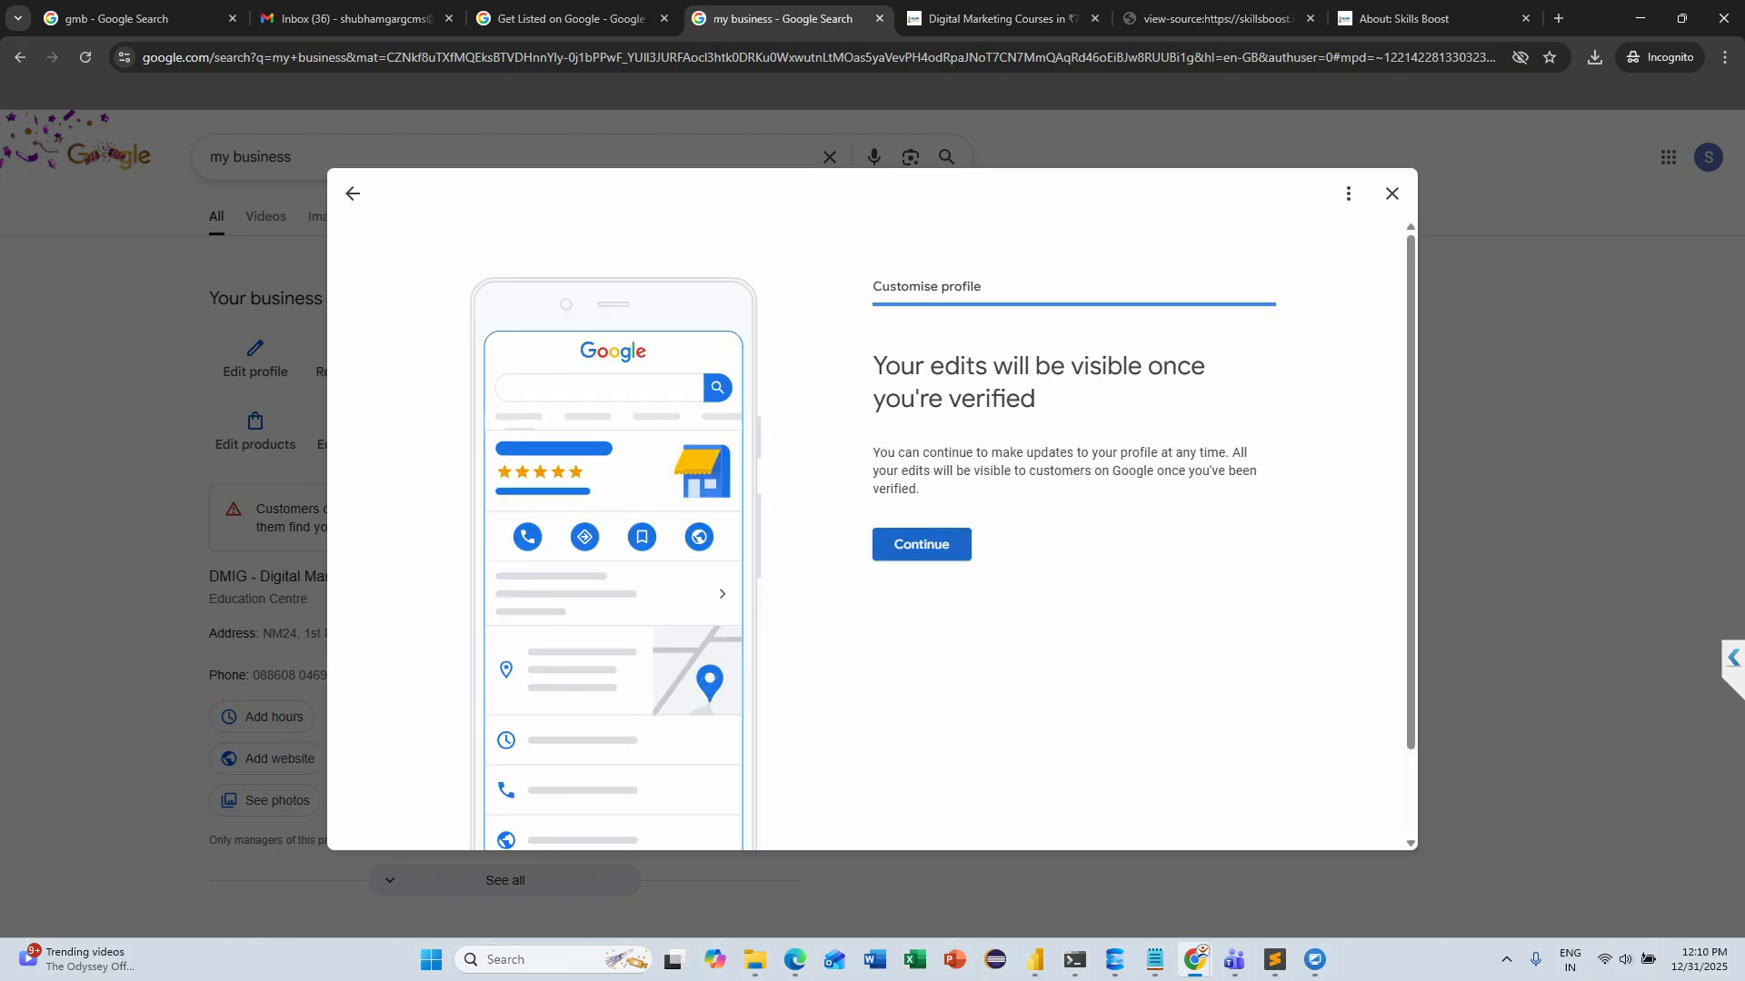
{"action": "left_click", "coordinate": [919, 544]}
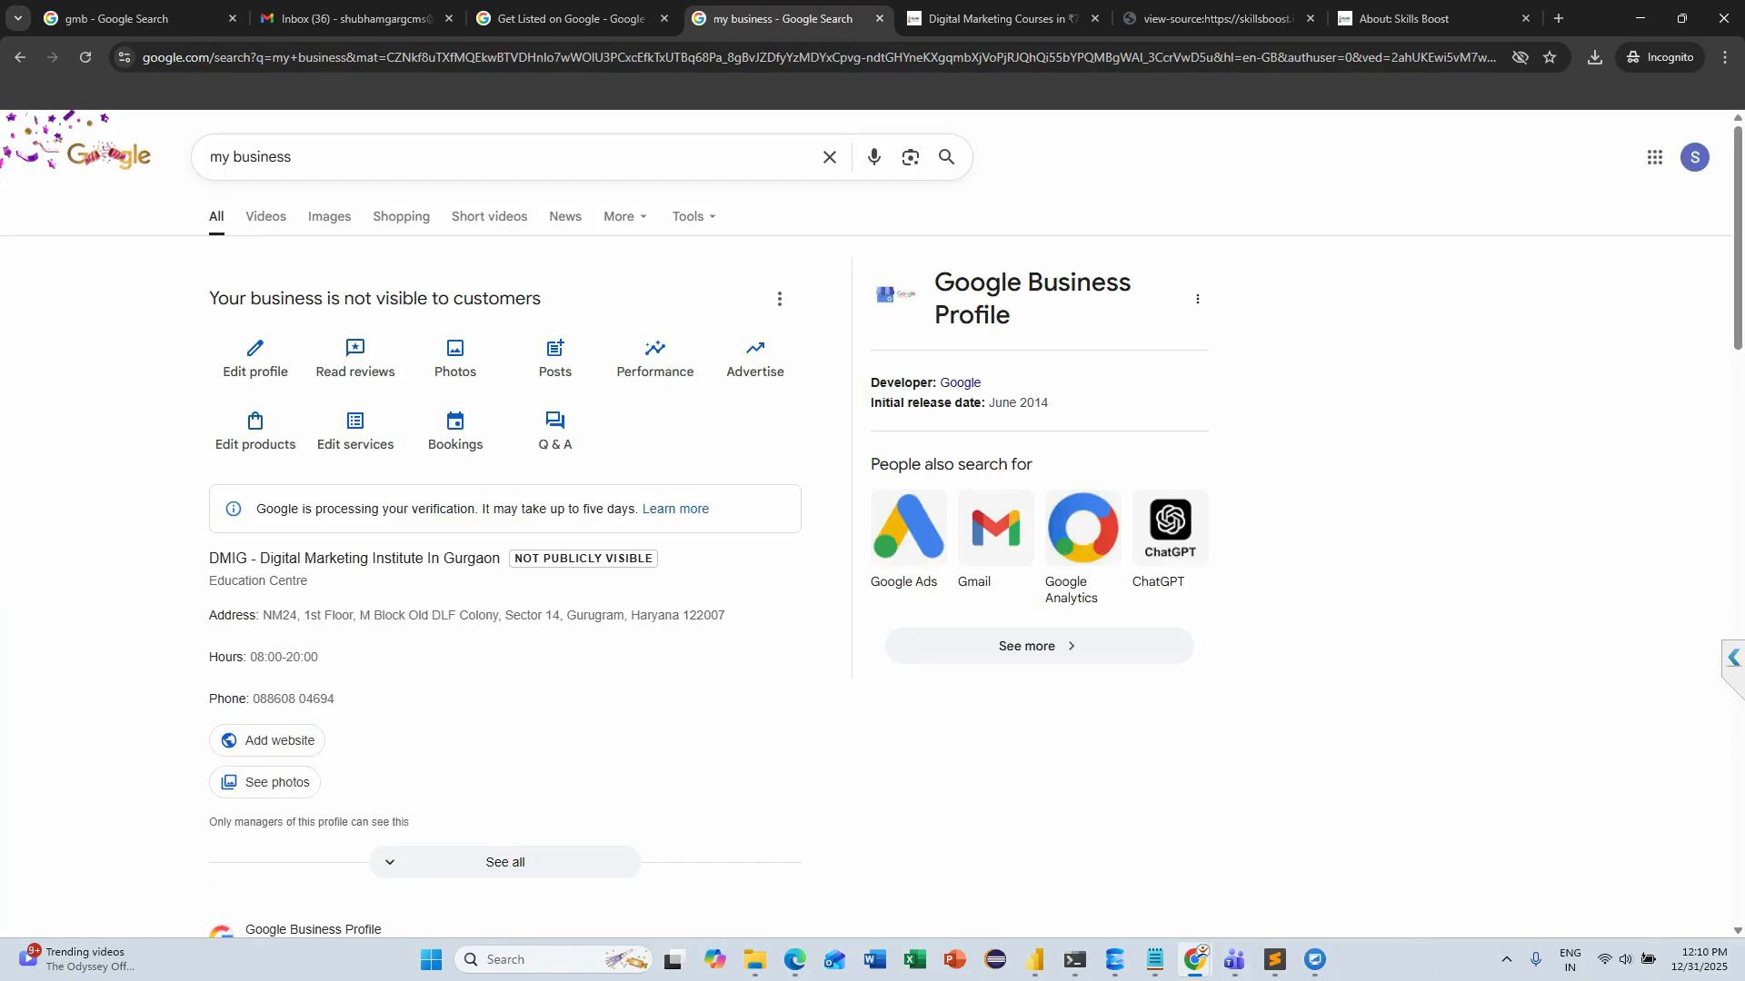
{"action": "triple_click", "coordinate": [482, 509]}
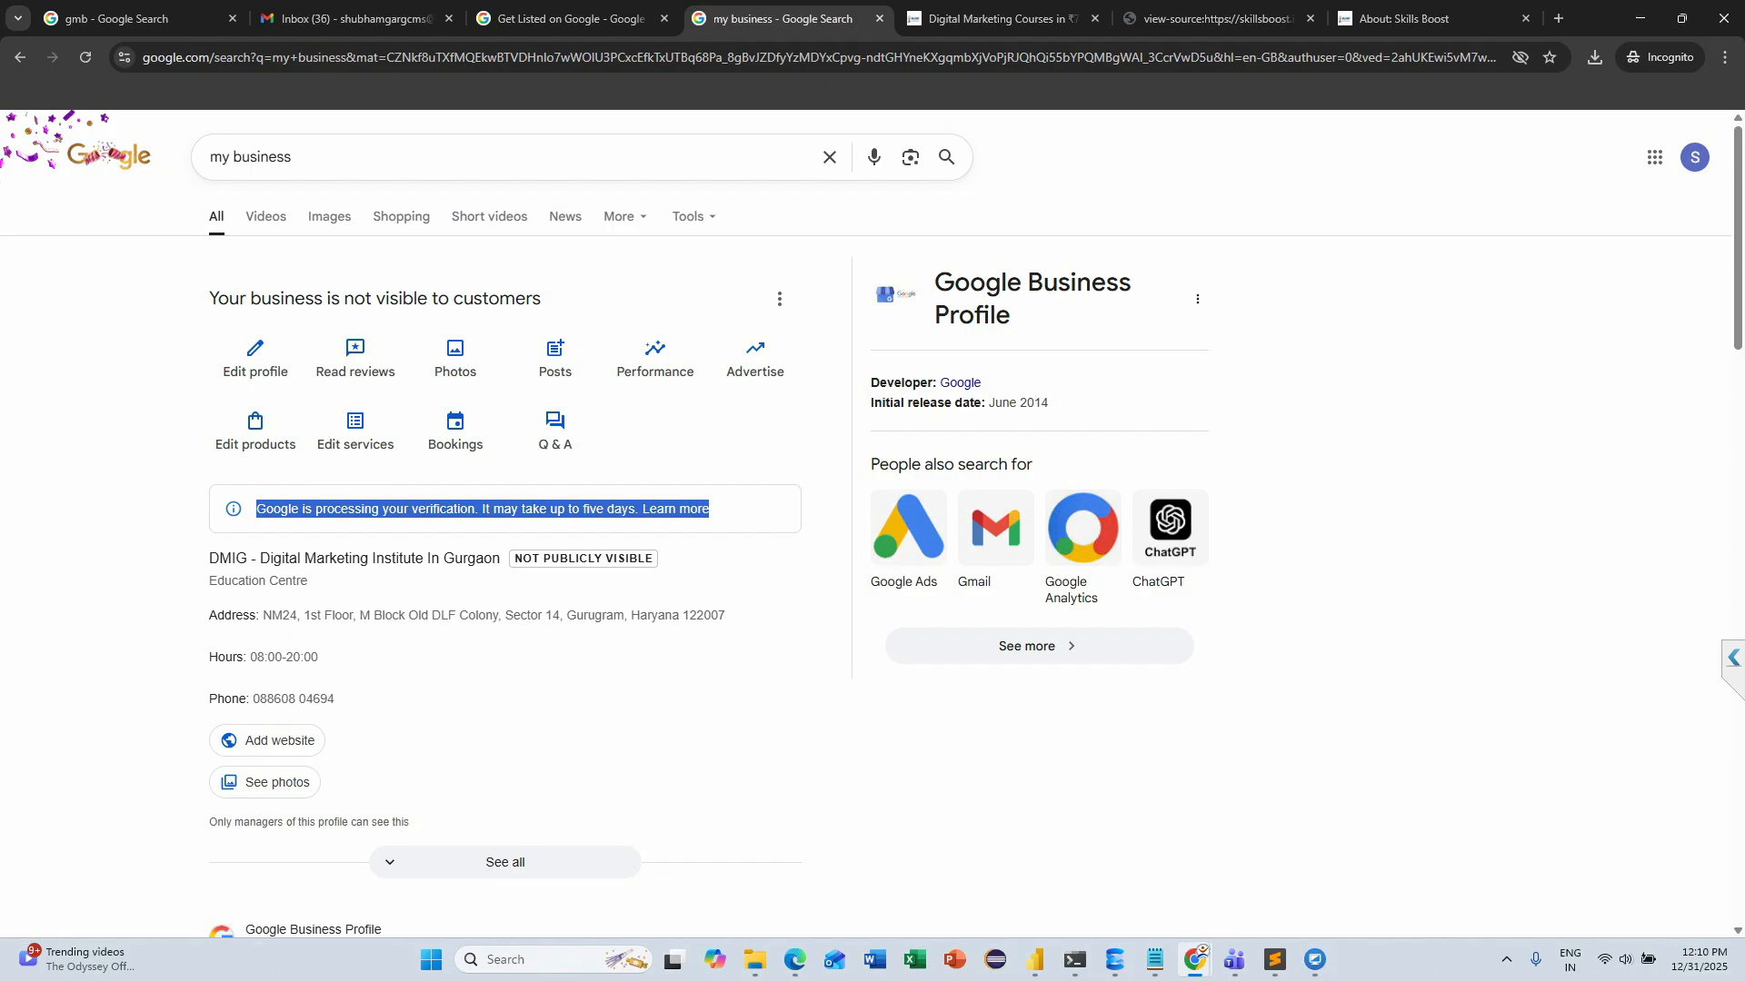
{"action": "key", "text": "F5"}
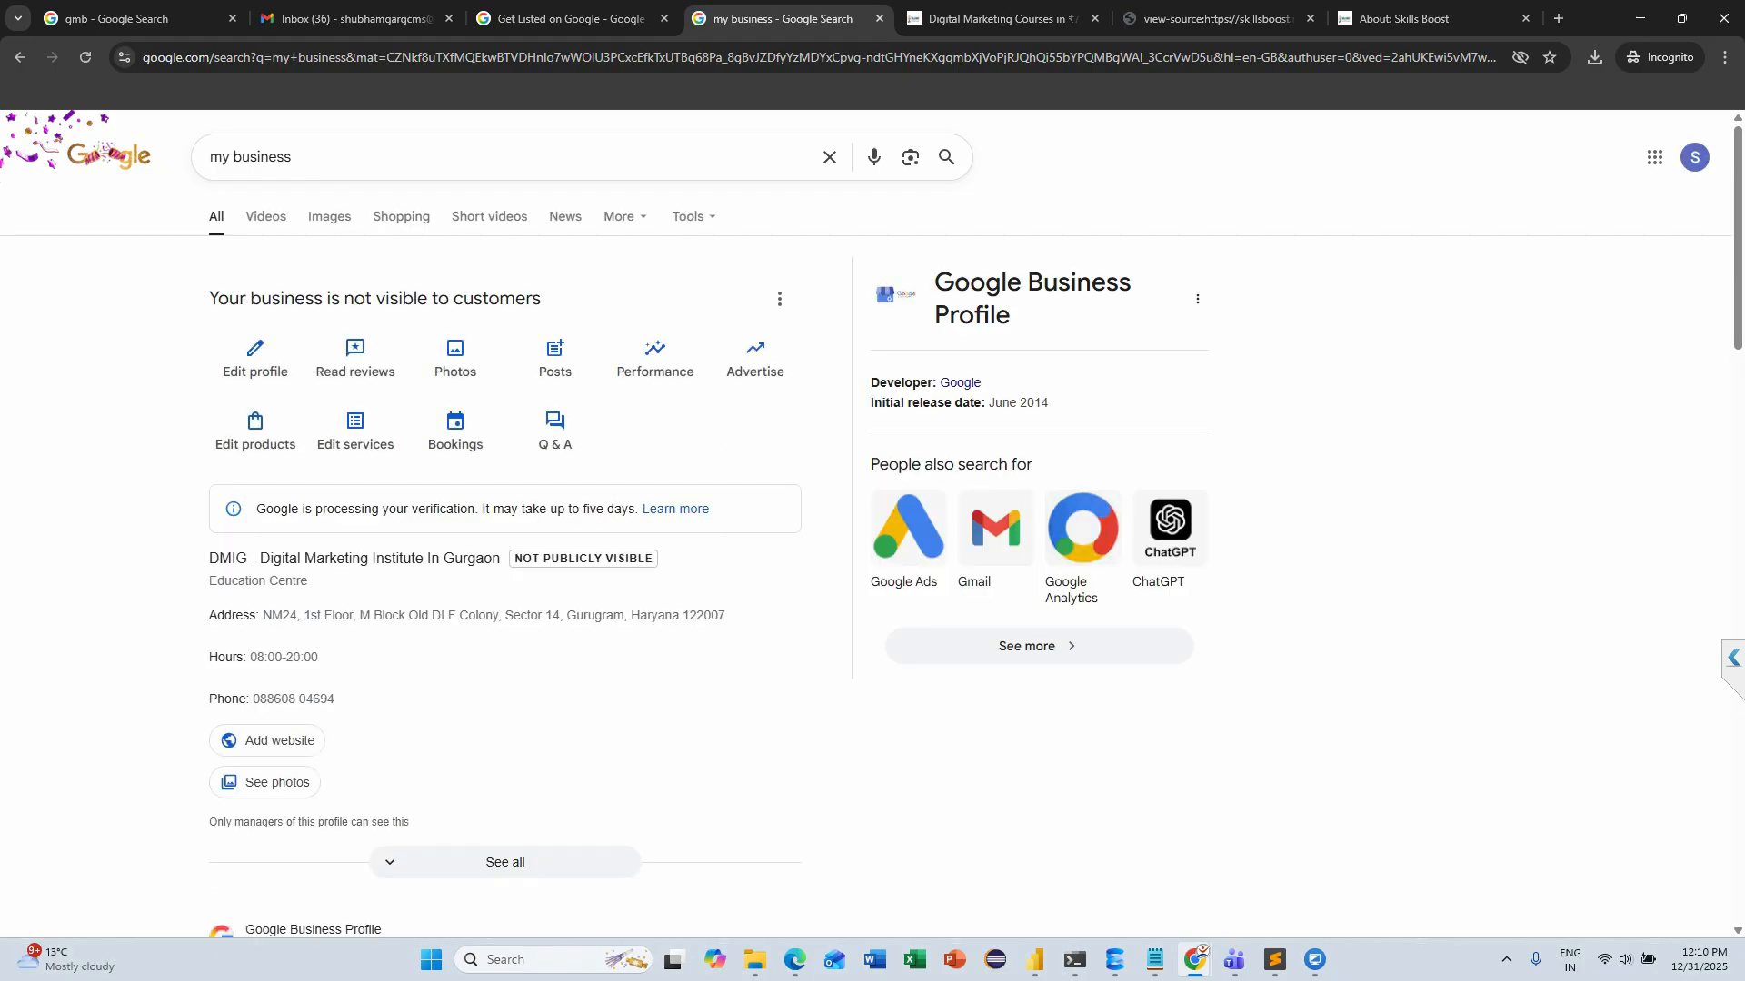
{"action": "key", "text": "ctrl+f"}
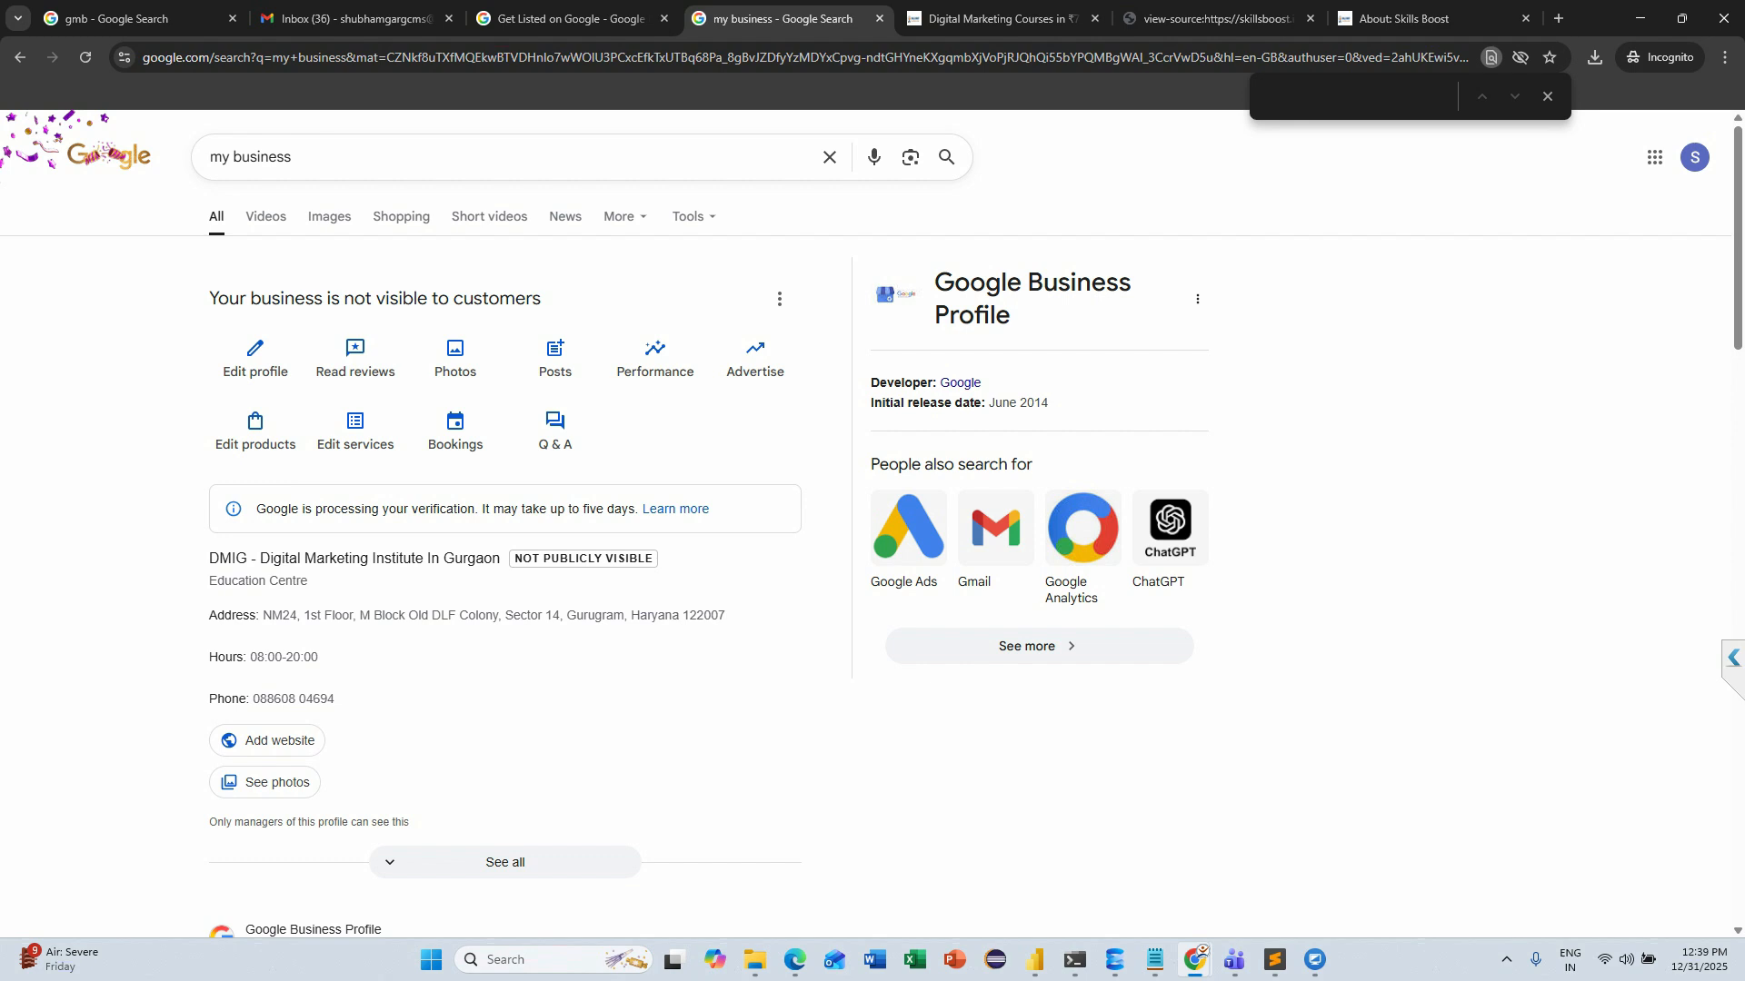
{"action": "key", "text": "F5"}
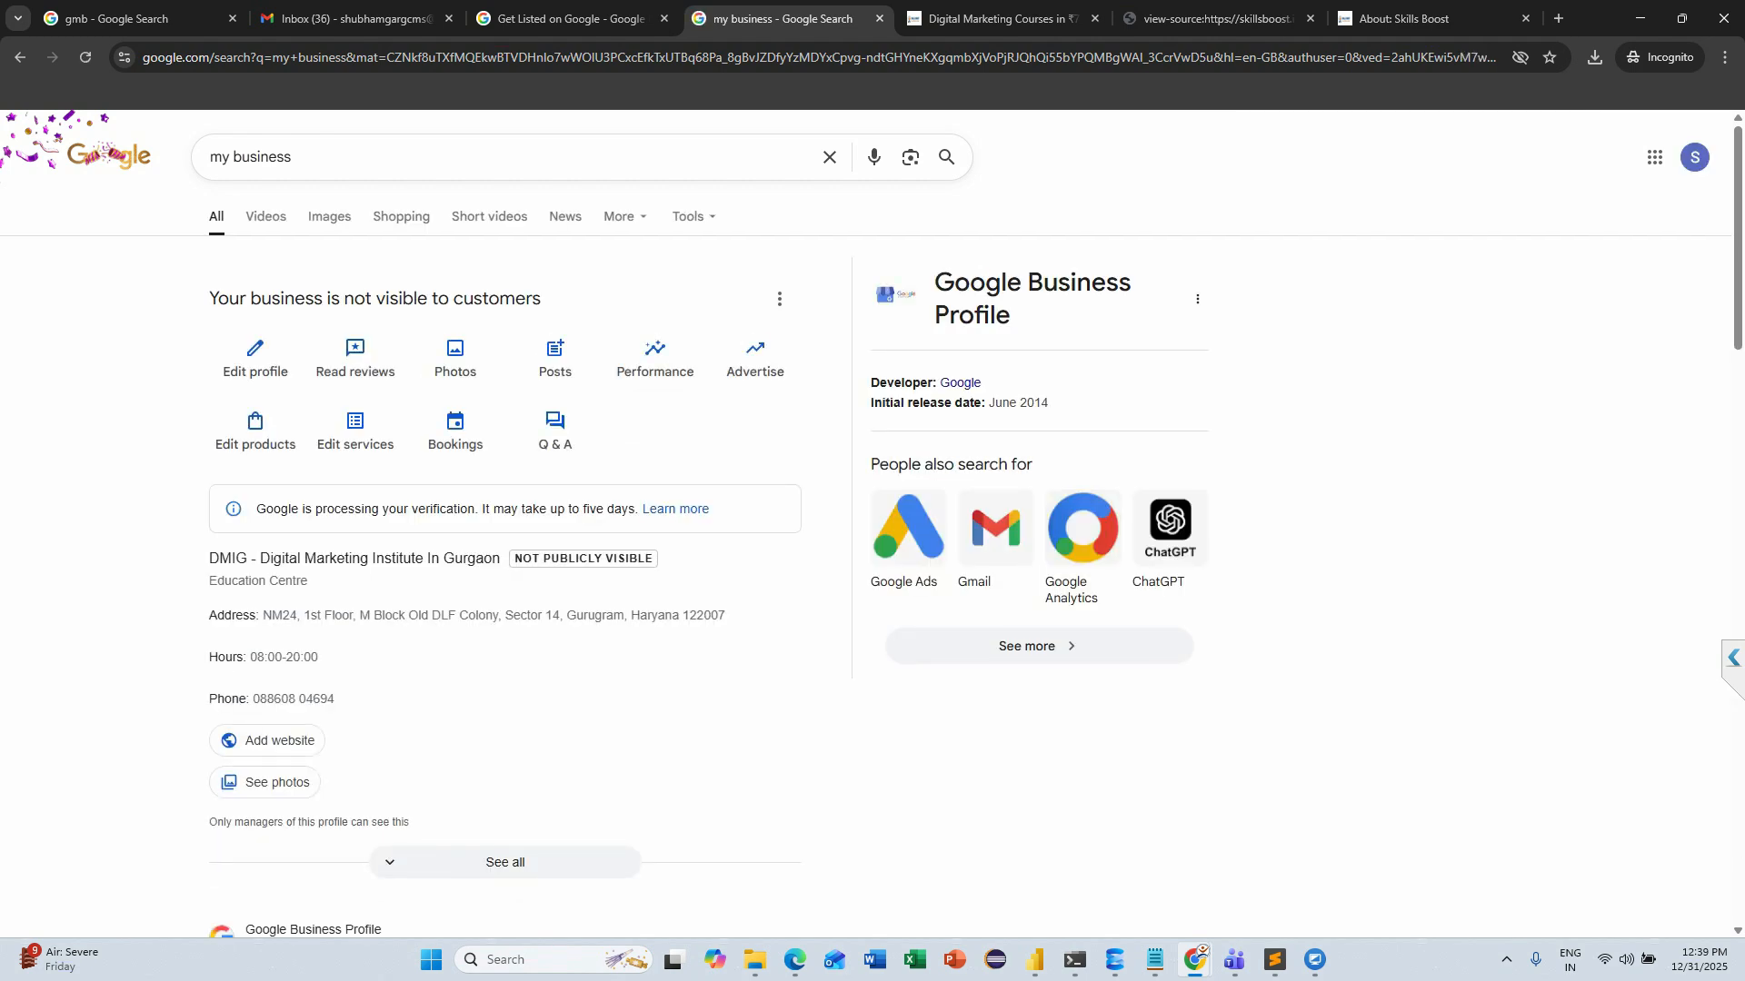
{"action": "key", "text": "alt+Tab"}
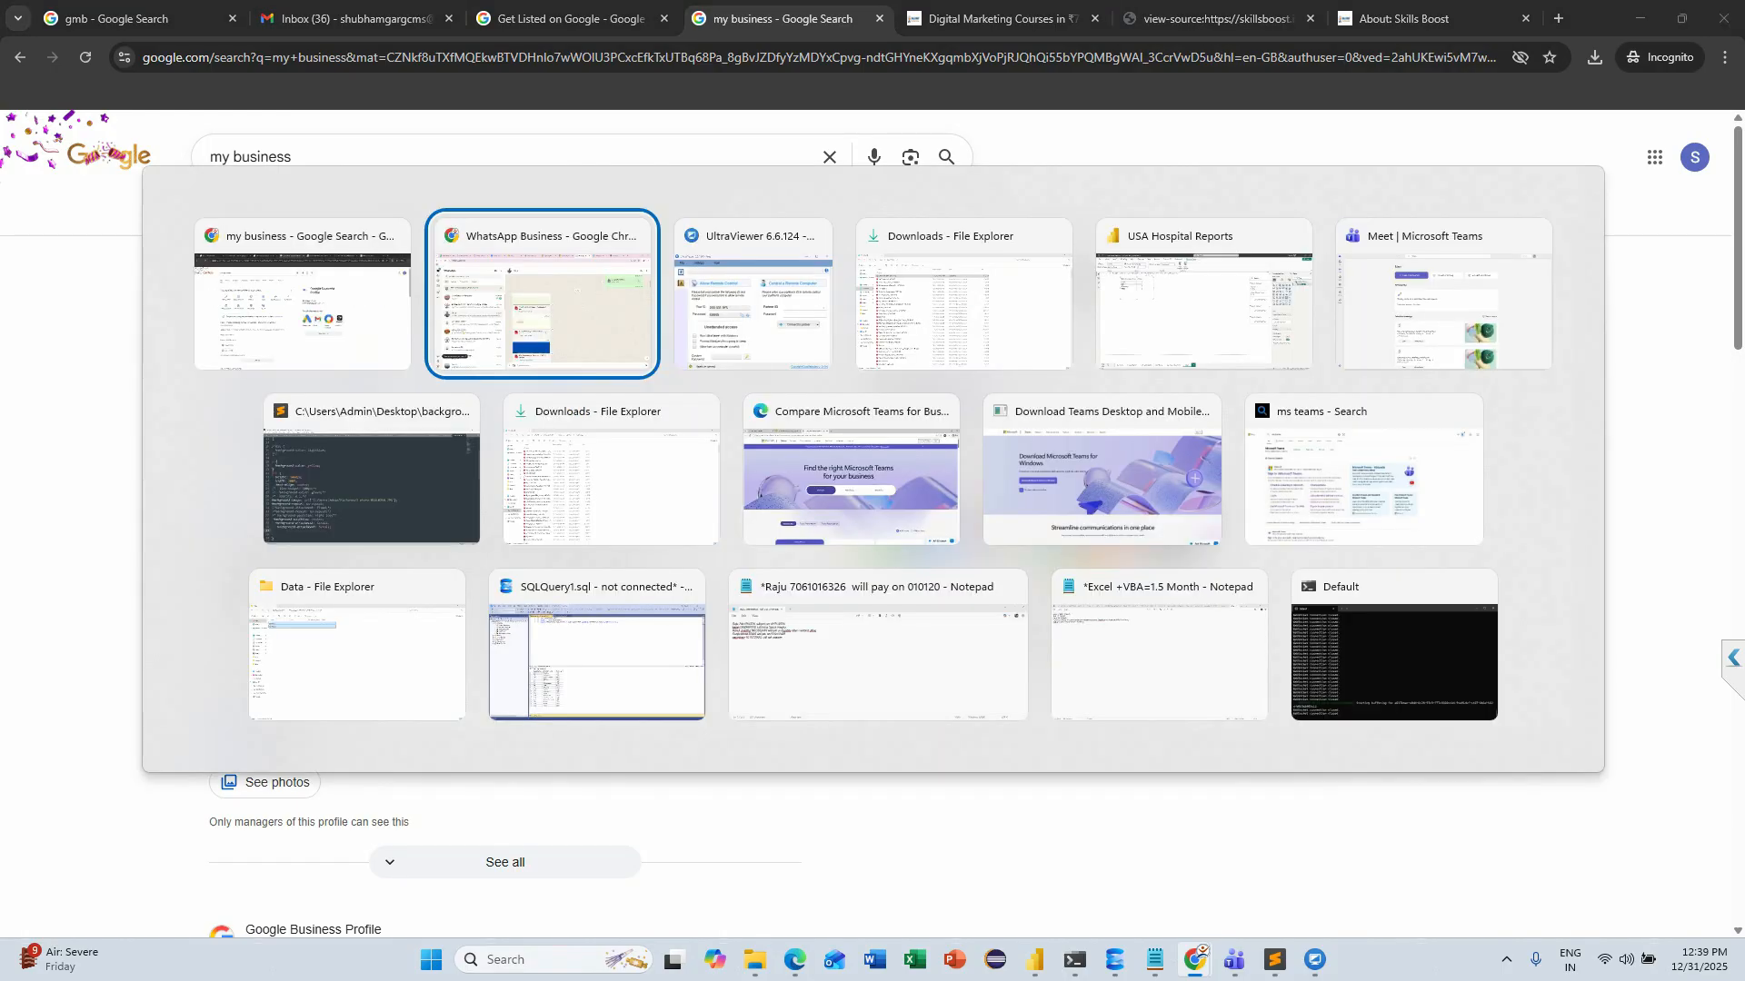
{"action": "key", "text": "Escape"}
{"action": "key", "text": "alt"}
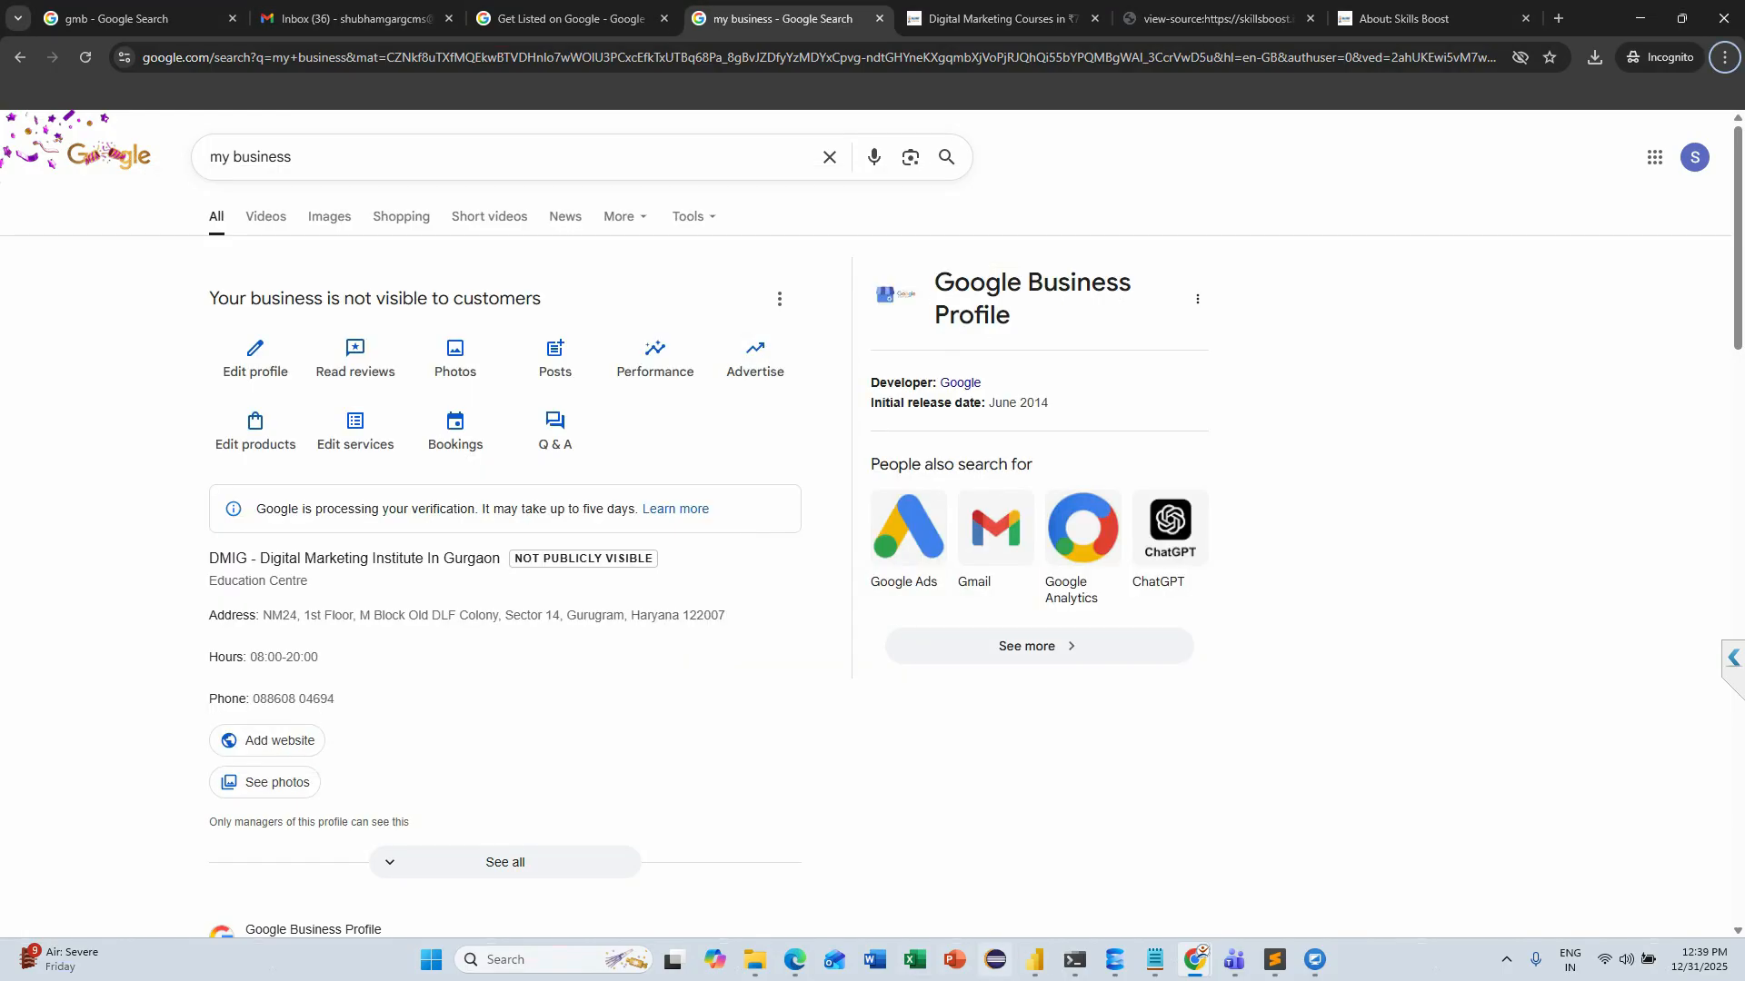
- Switch to the other browser window and search Google for gGmb in a new tab
{"action": "mouse_move", "coordinate": [1195, 960]}
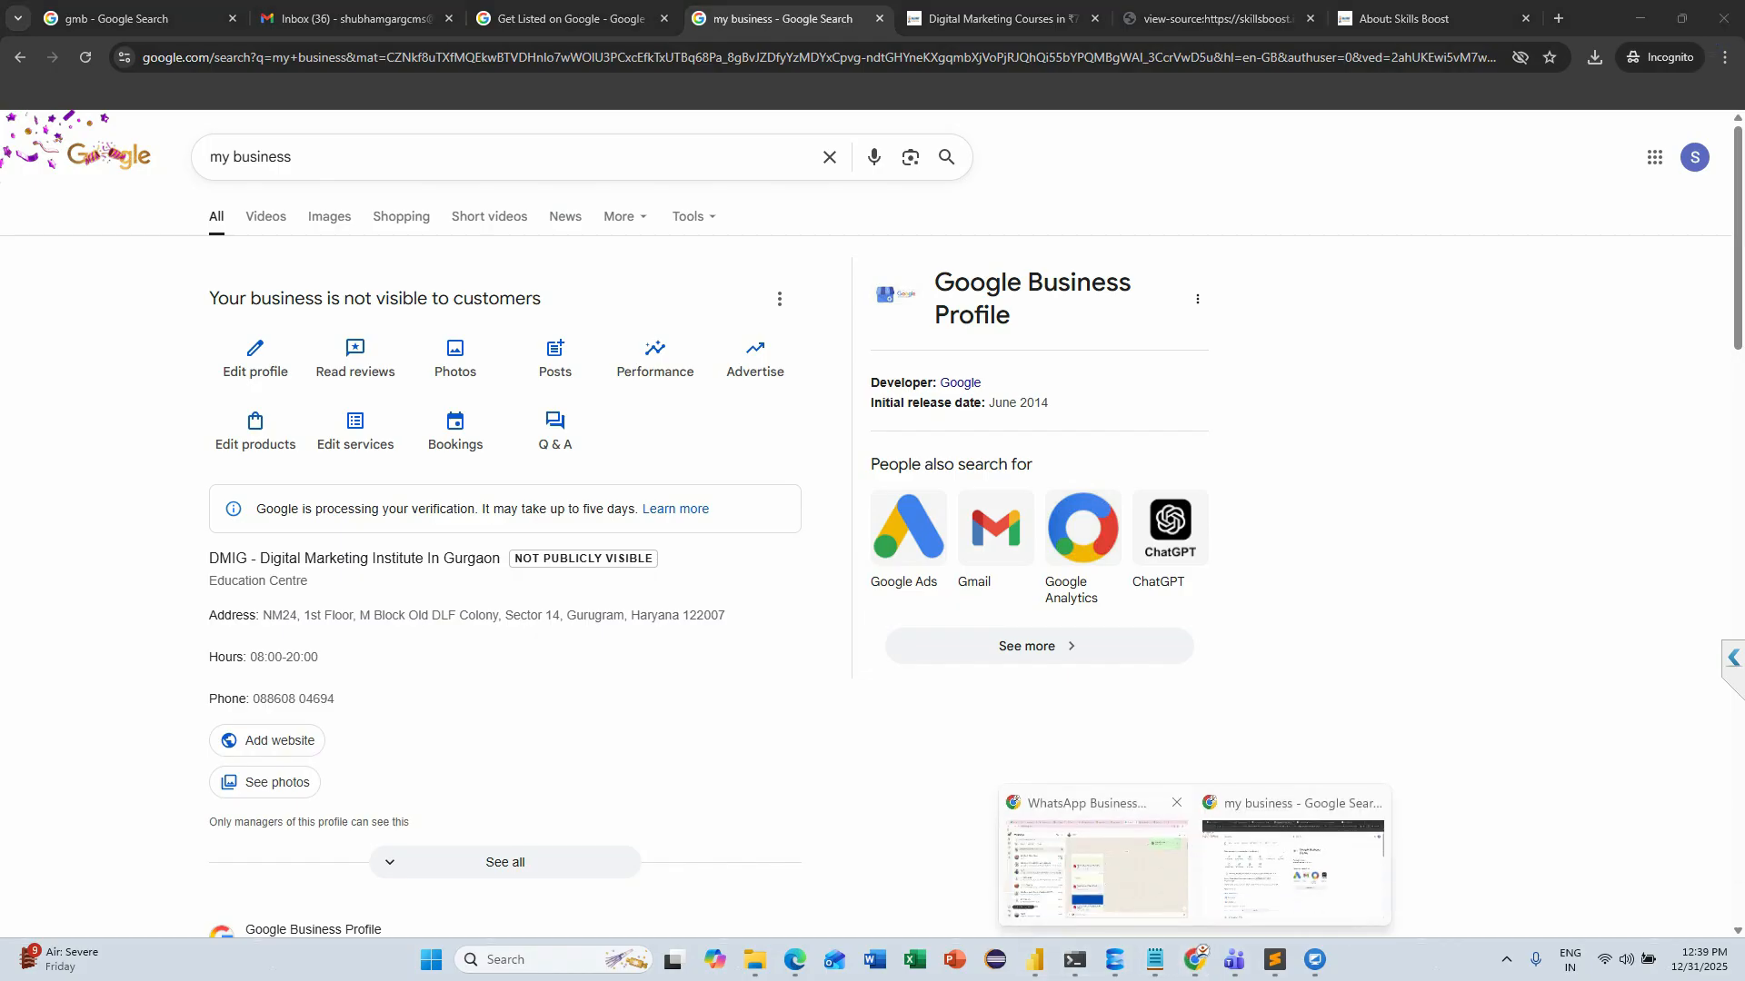
{"action": "mouse_move", "coordinate": [1096, 872]}
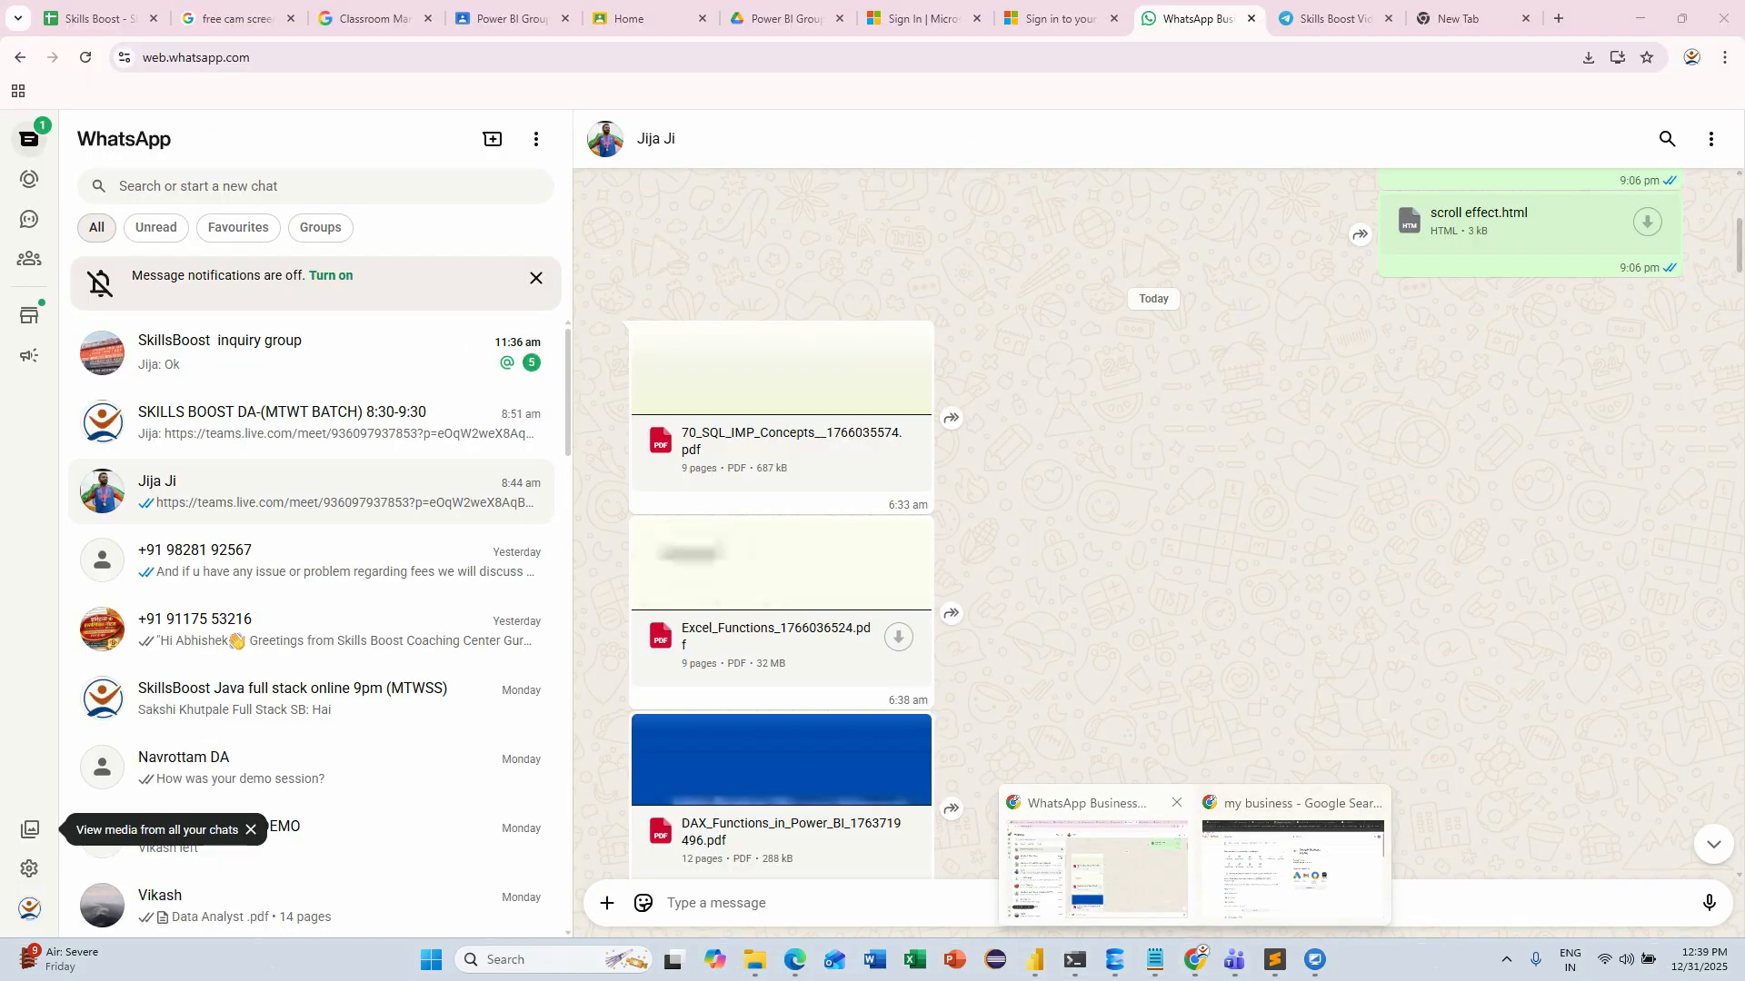
{"action": "left_click", "coordinate": [1096, 872]}
{"action": "left_click", "coordinate": [1465, 19]}
{"action": "key", "text": "ctrl+a"}
{"action": "type", "text": "gGmb"}
{"action": "key", "text": "Return"}
- Open Business Profile Manager from the Google apps launcher
{"action": "left_click", "coordinate": [1655, 158]}
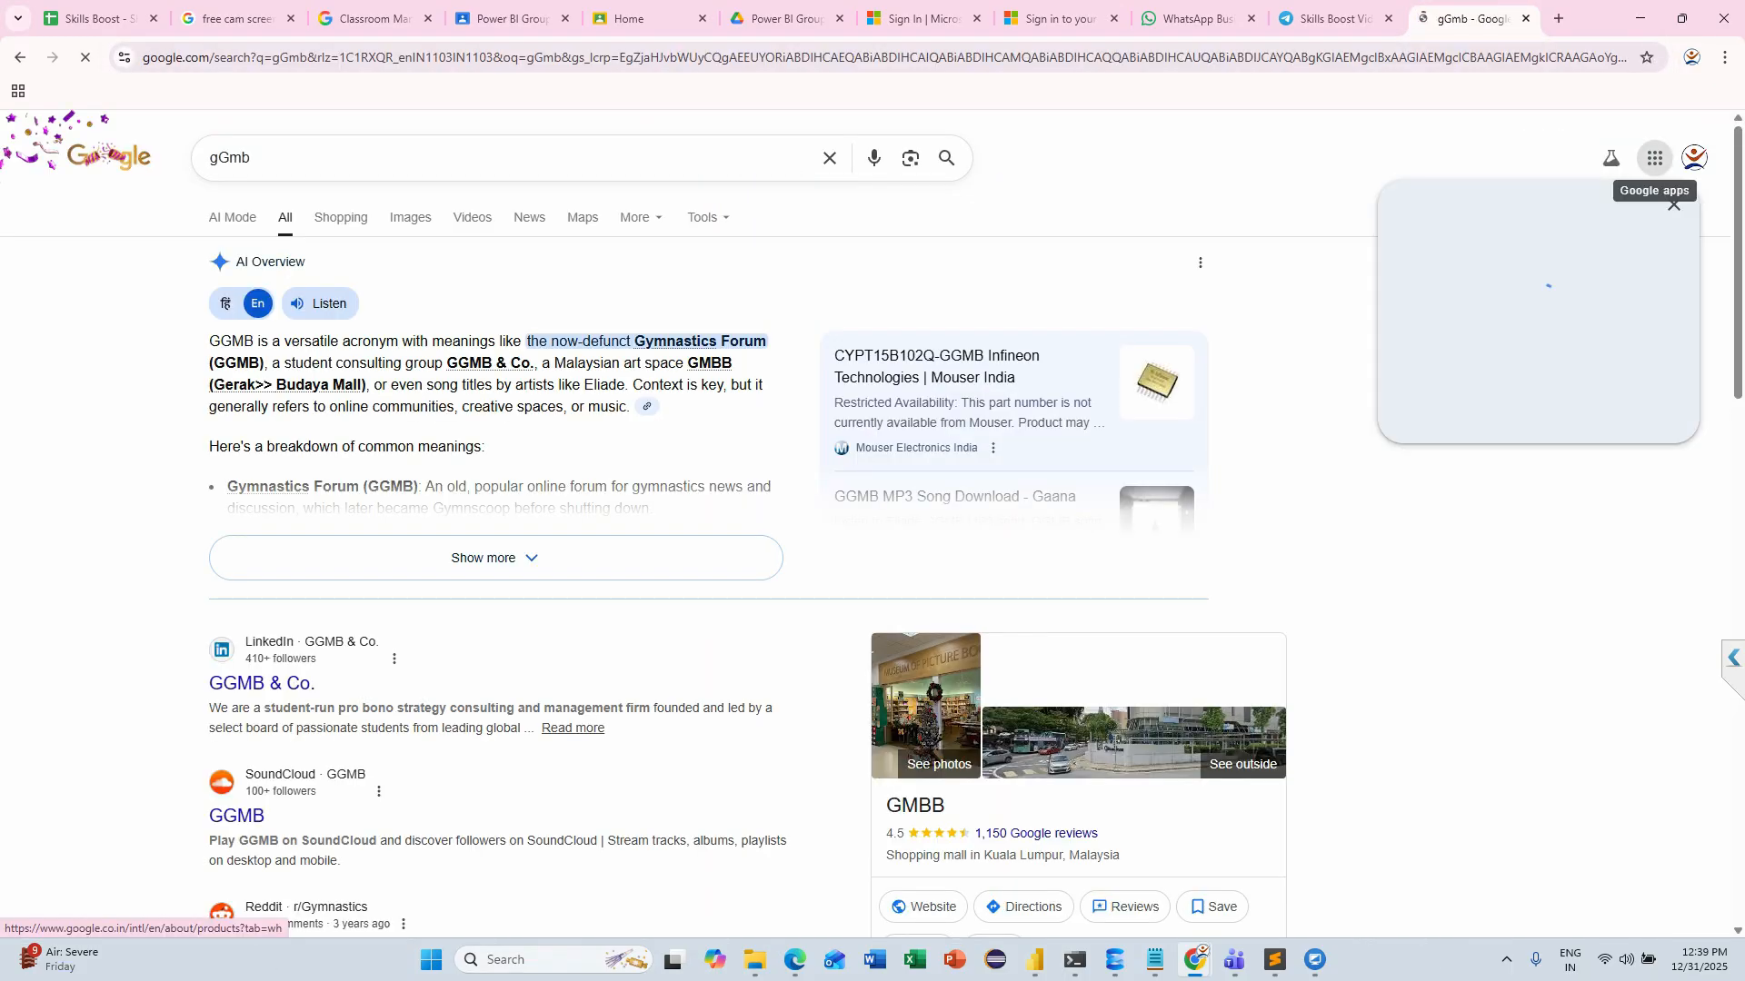
{"action": "left_click", "coordinate": [1655, 158]}
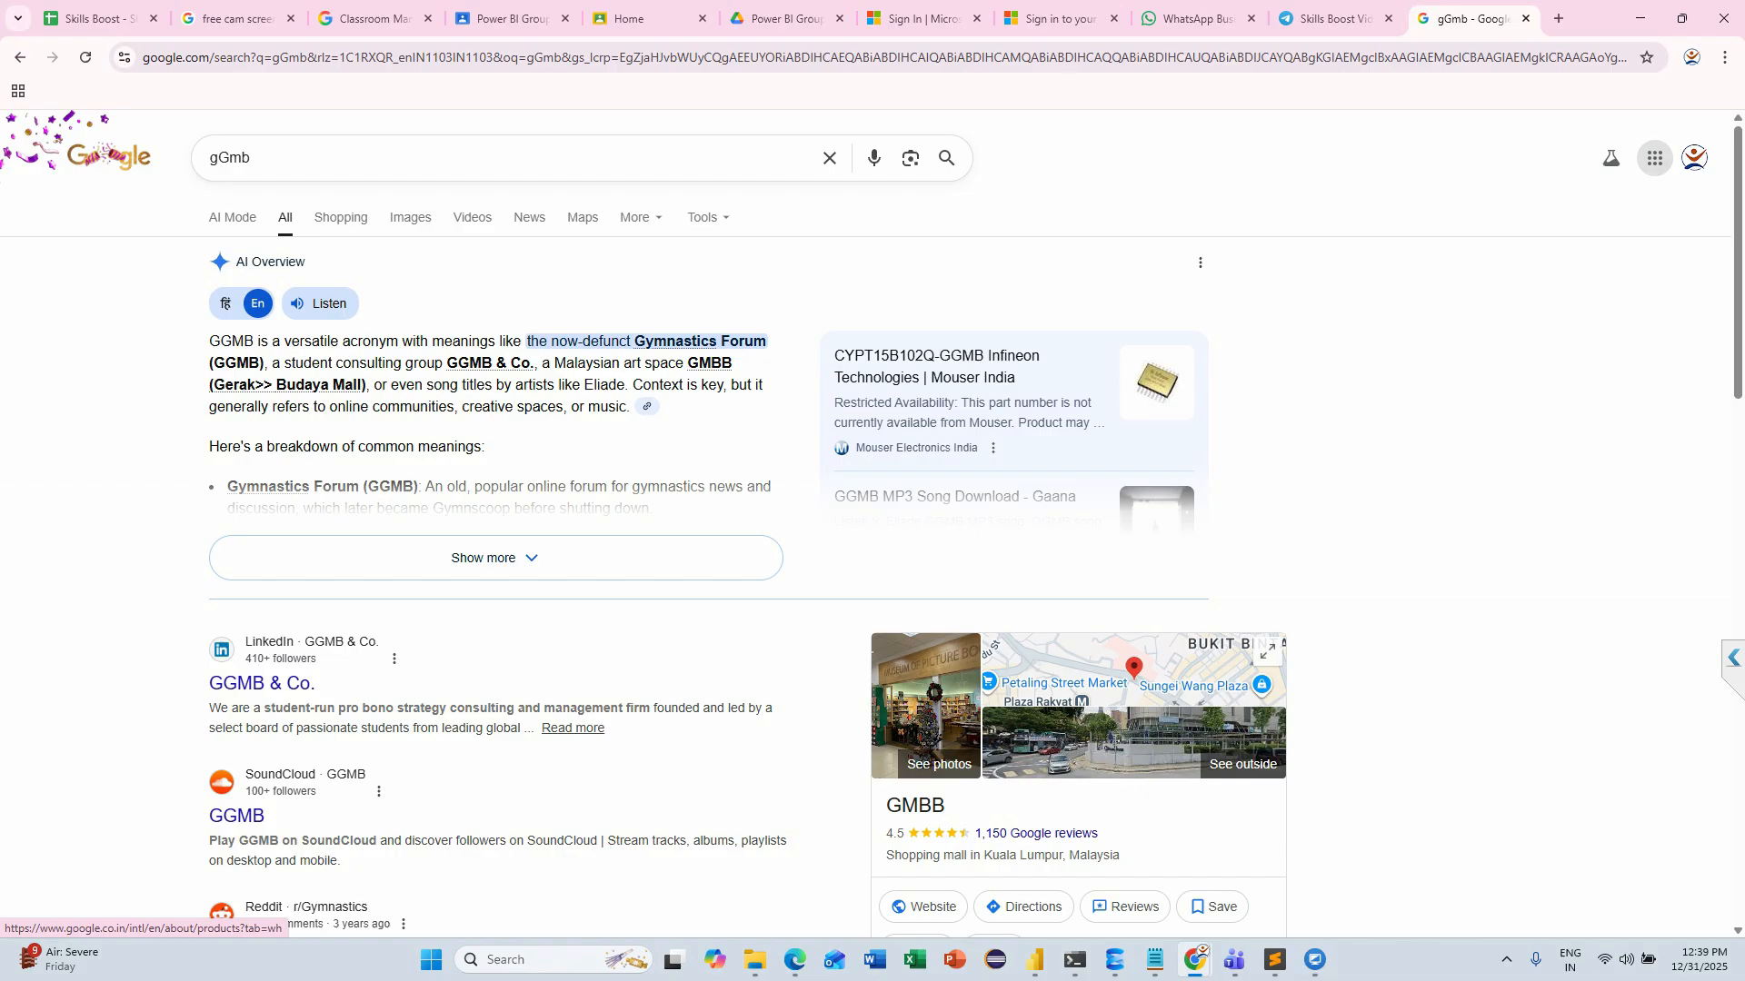
{"action": "left_click", "coordinate": [1655, 158]}
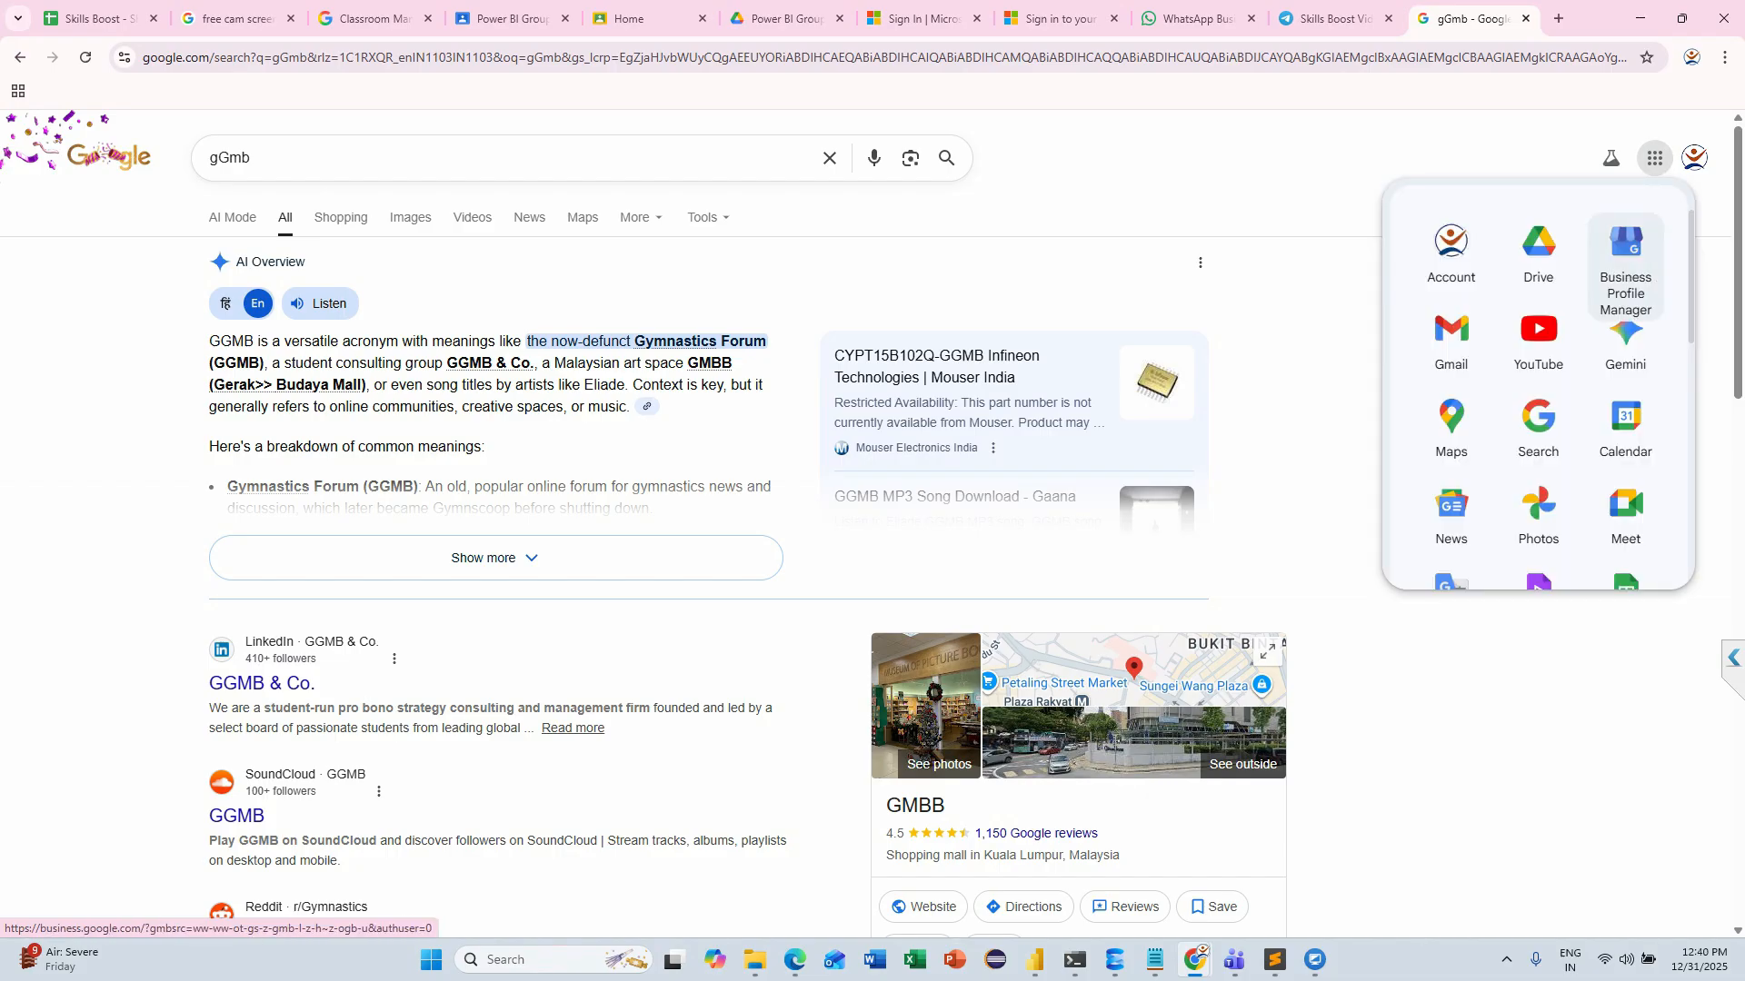
{"action": "left_click", "coordinate": [1626, 264]}
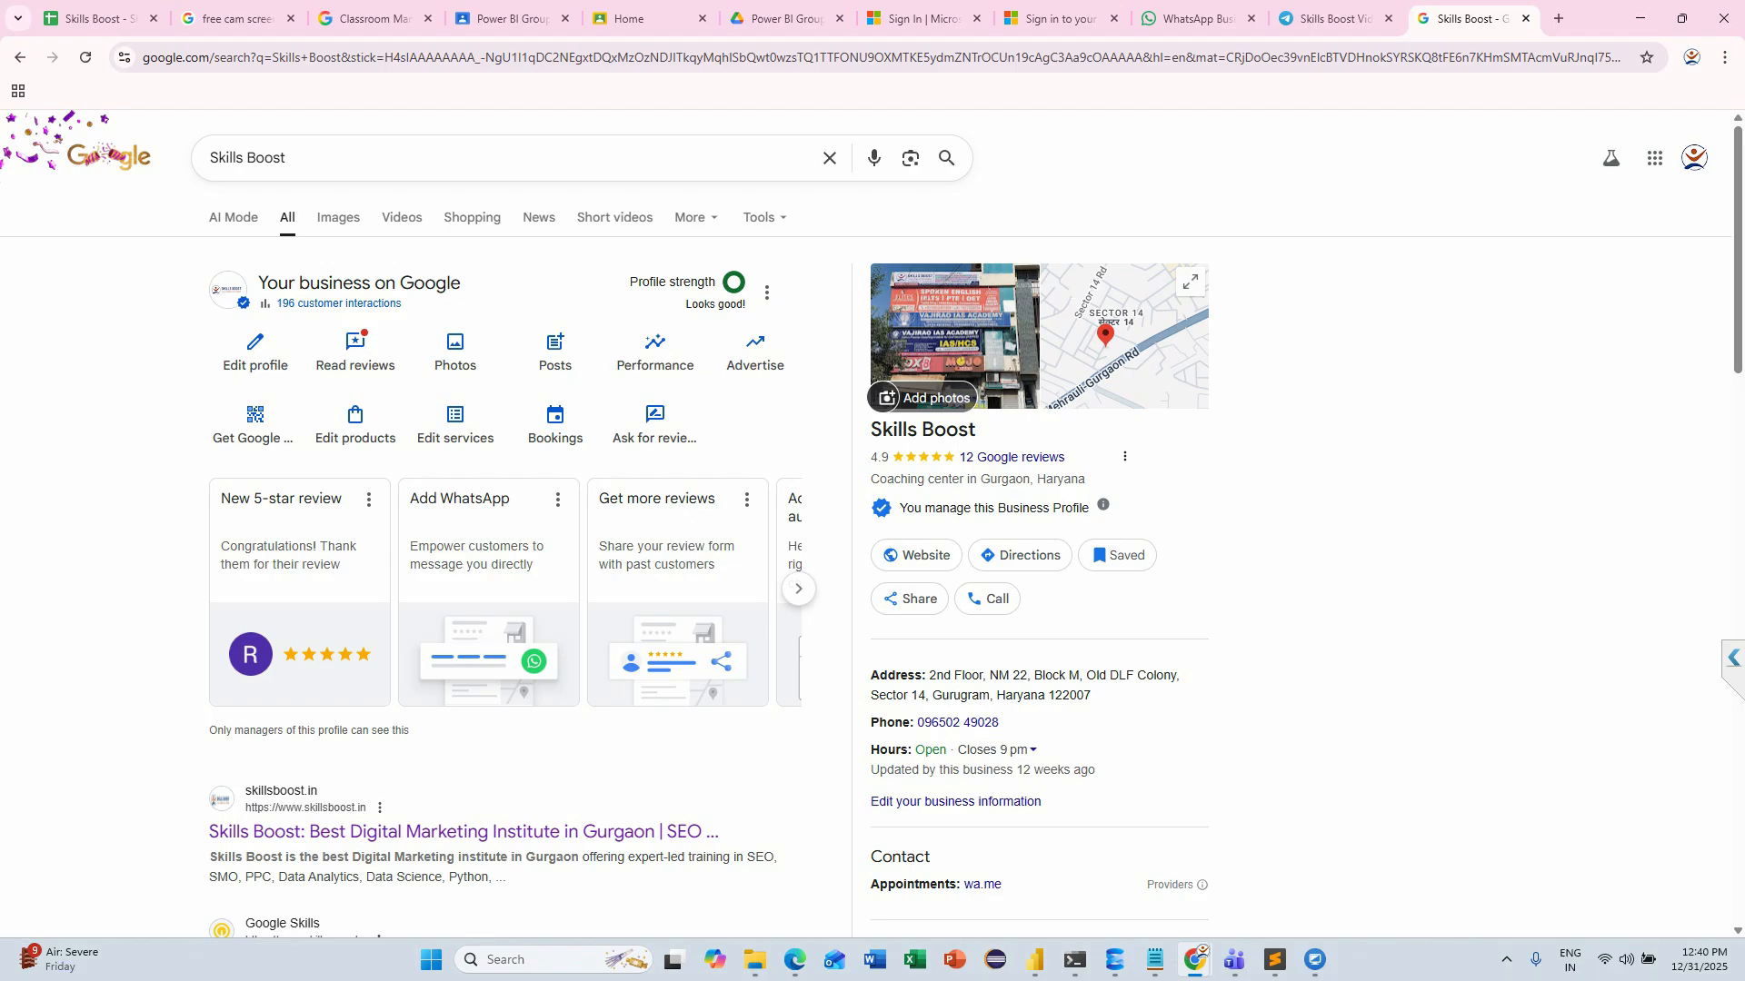
- Examine the Skills Boost business profile's strength, contact details, weekly opening hours and description
{"action": "left_click_drag", "start_coordinate": [630, 282], "coordinate": [718, 304]}
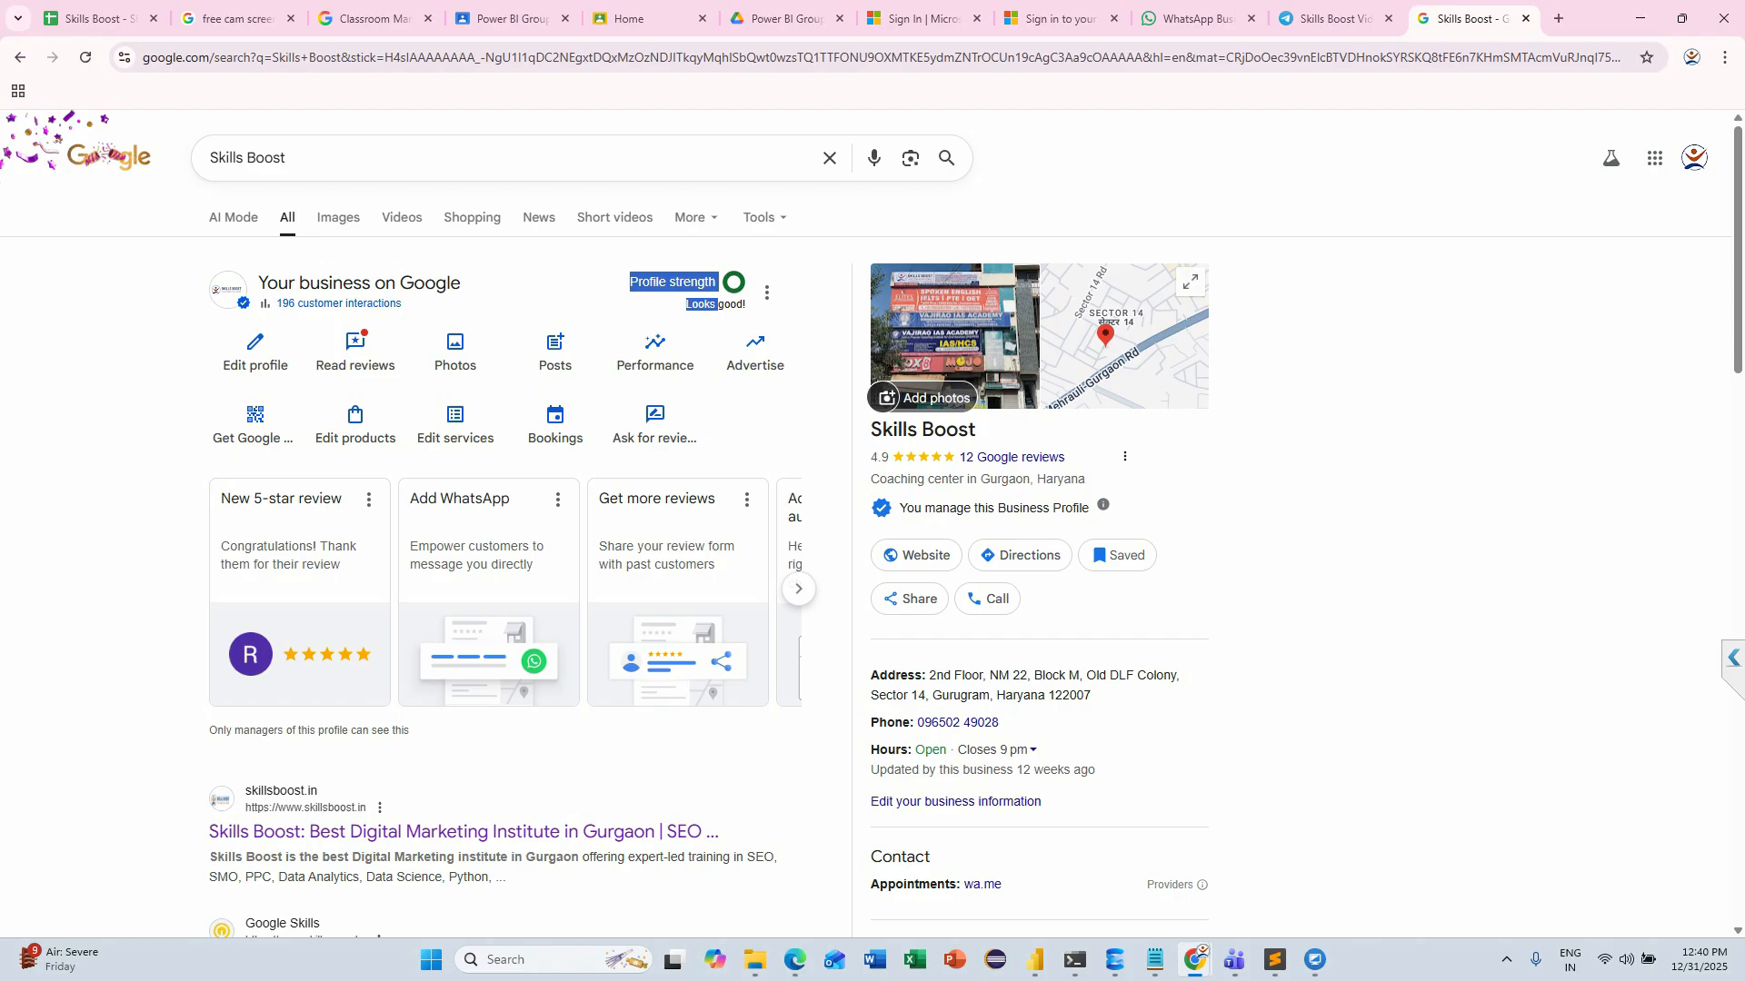
{"action": "triple_click", "coordinate": [717, 304]}
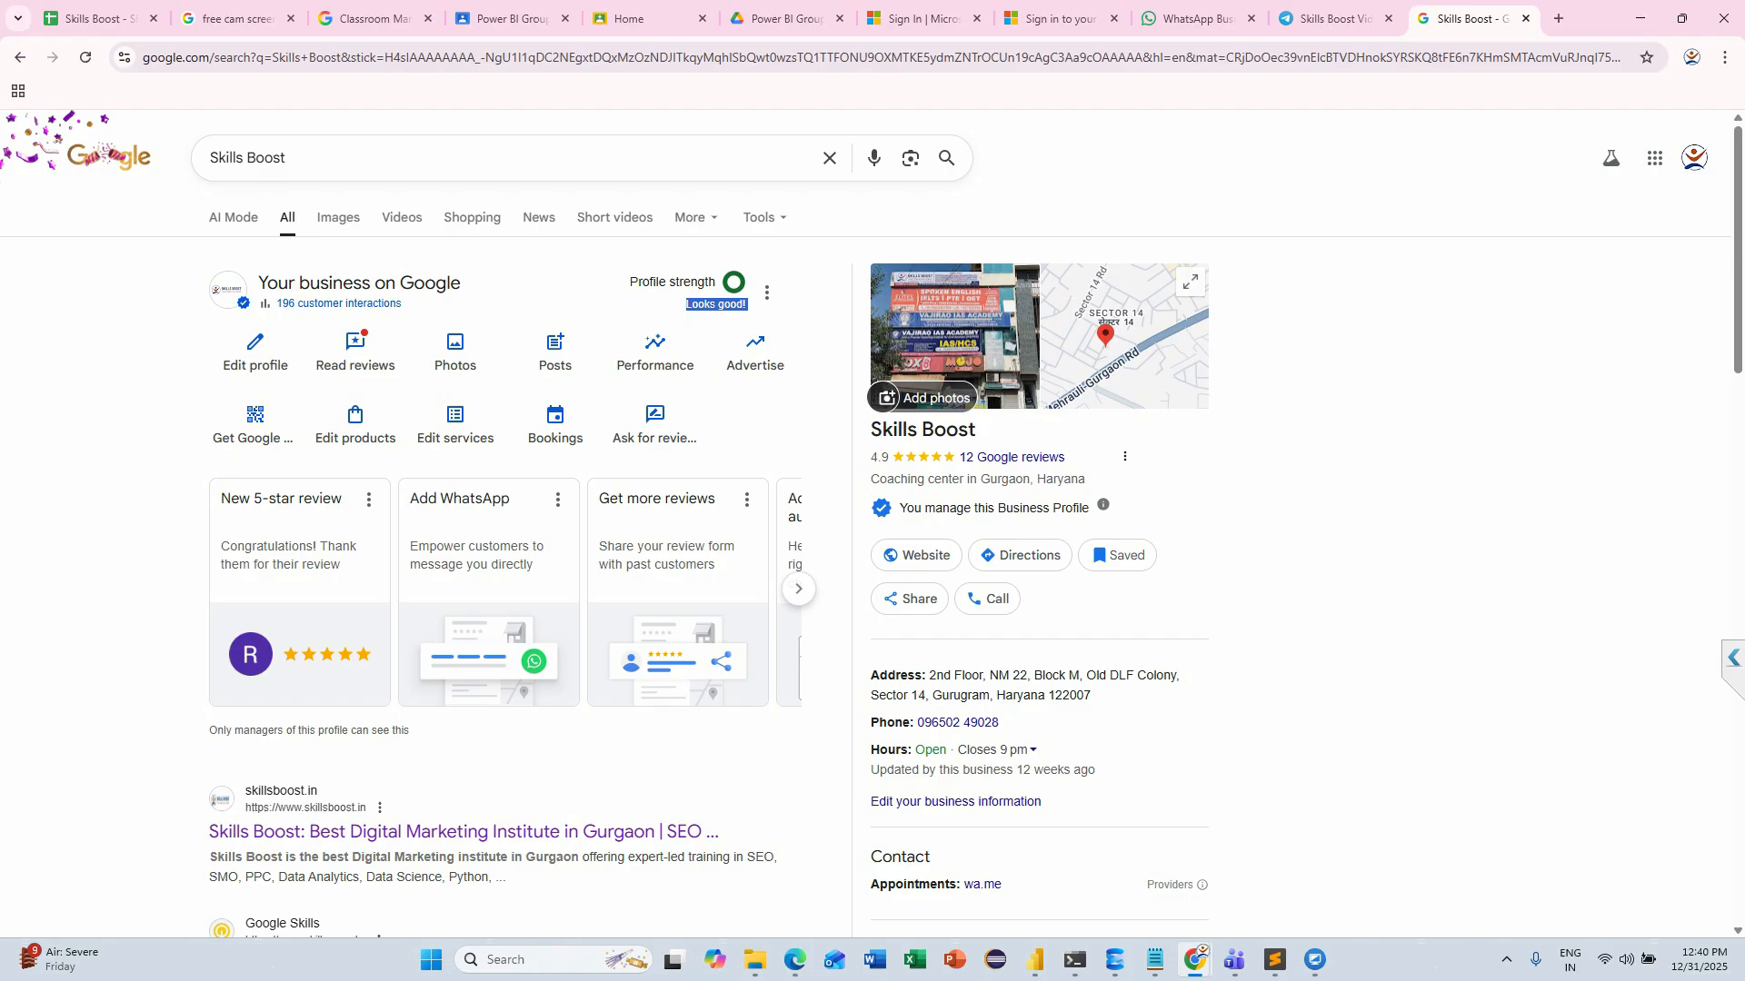
{"action": "triple_click", "coordinate": [924, 430]}
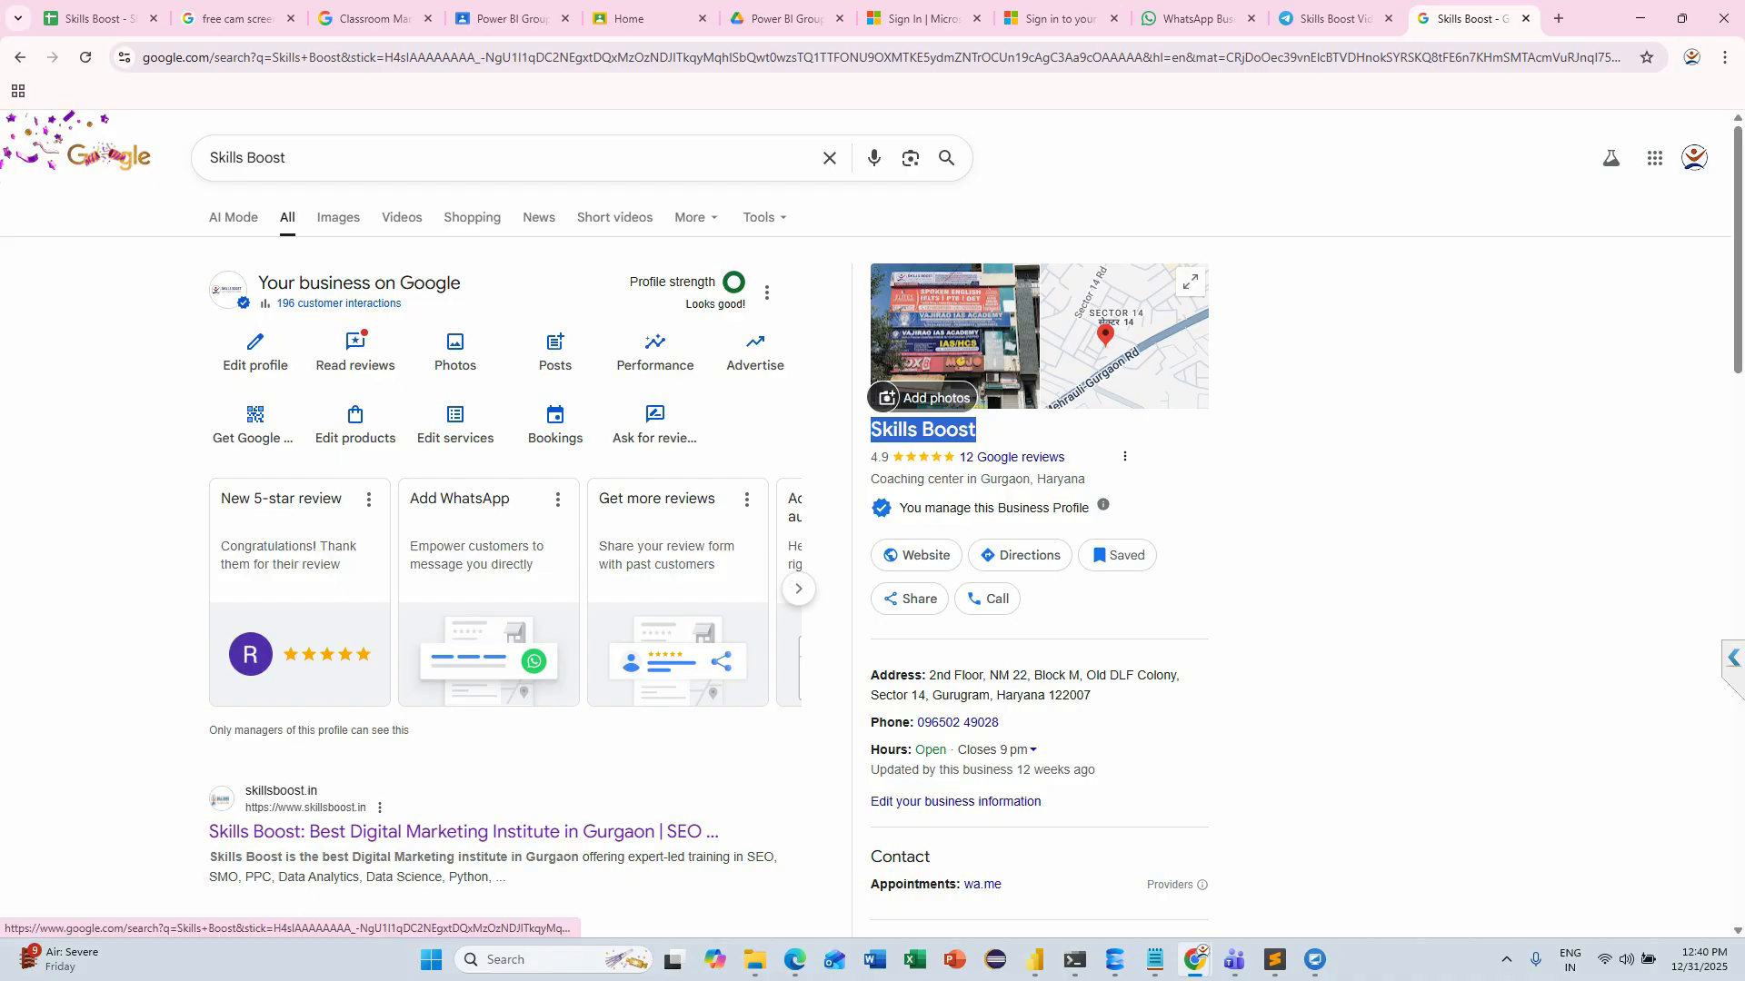
{"action": "scroll", "coordinate": [954, 630], "scroll_direction": "down", "scroll_amount": 1}
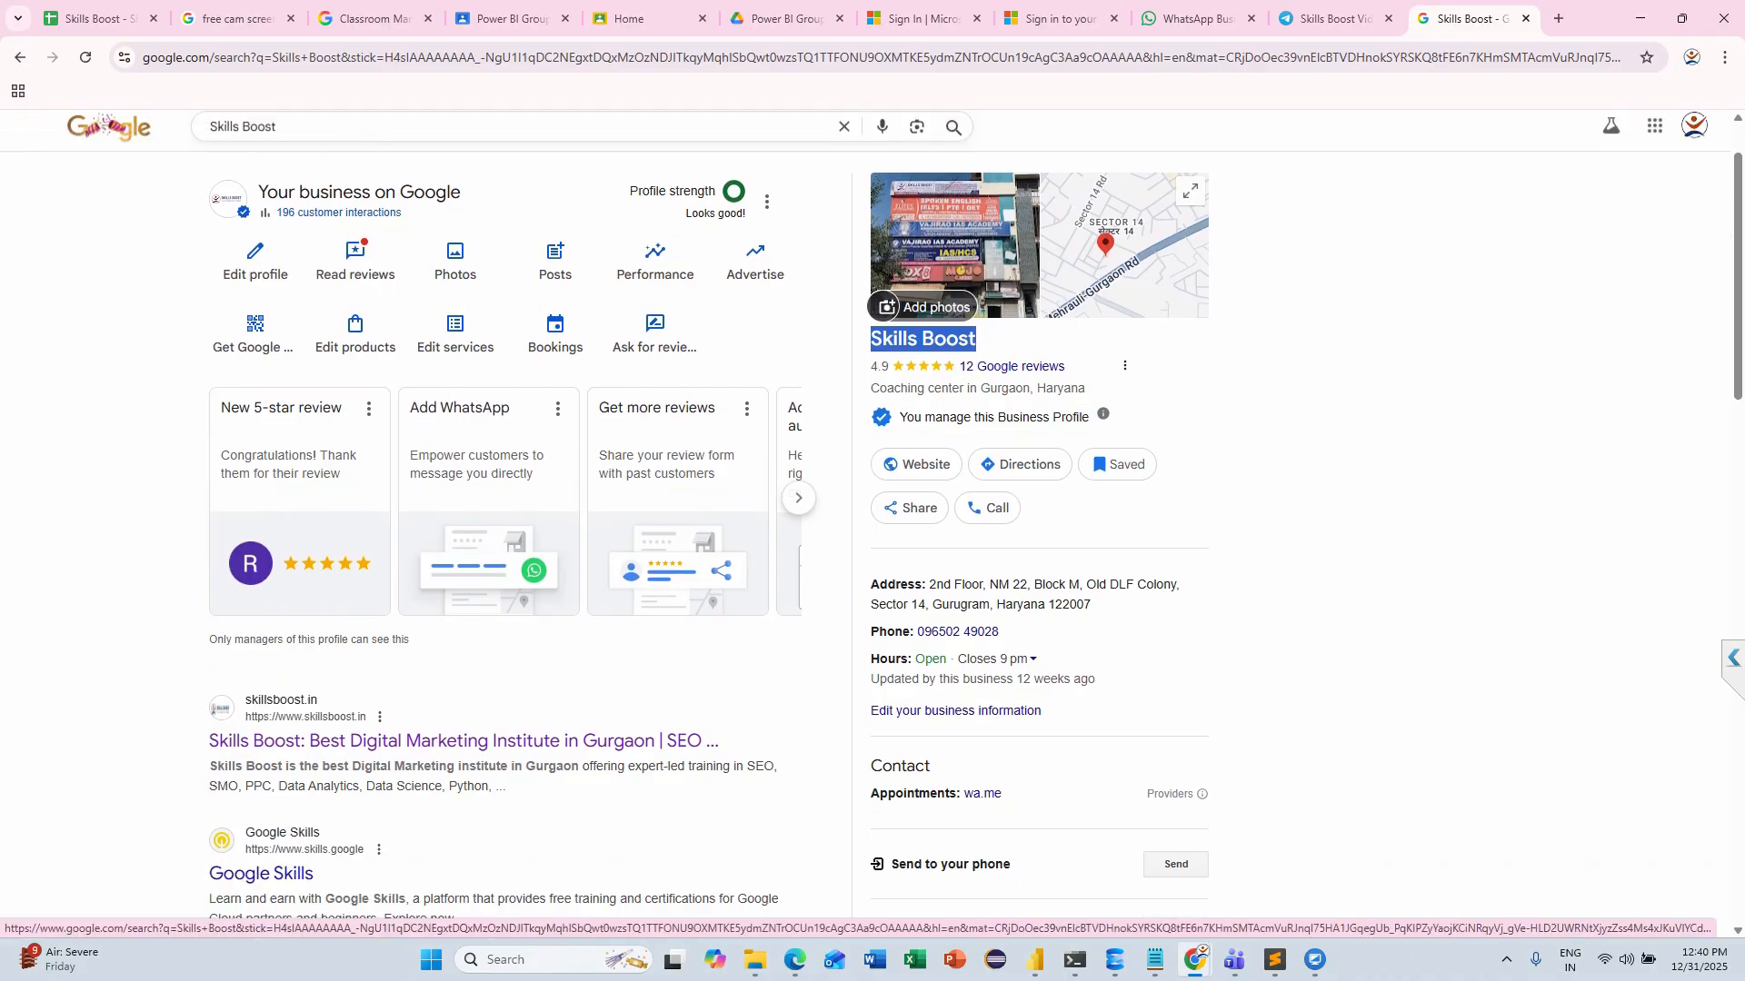
{"action": "scroll", "coordinate": [955, 631], "scroll_direction": "down", "scroll_amount": 1}
{"action": "scroll", "coordinate": [954, 631], "scroll_direction": "up", "scroll_amount": 1}
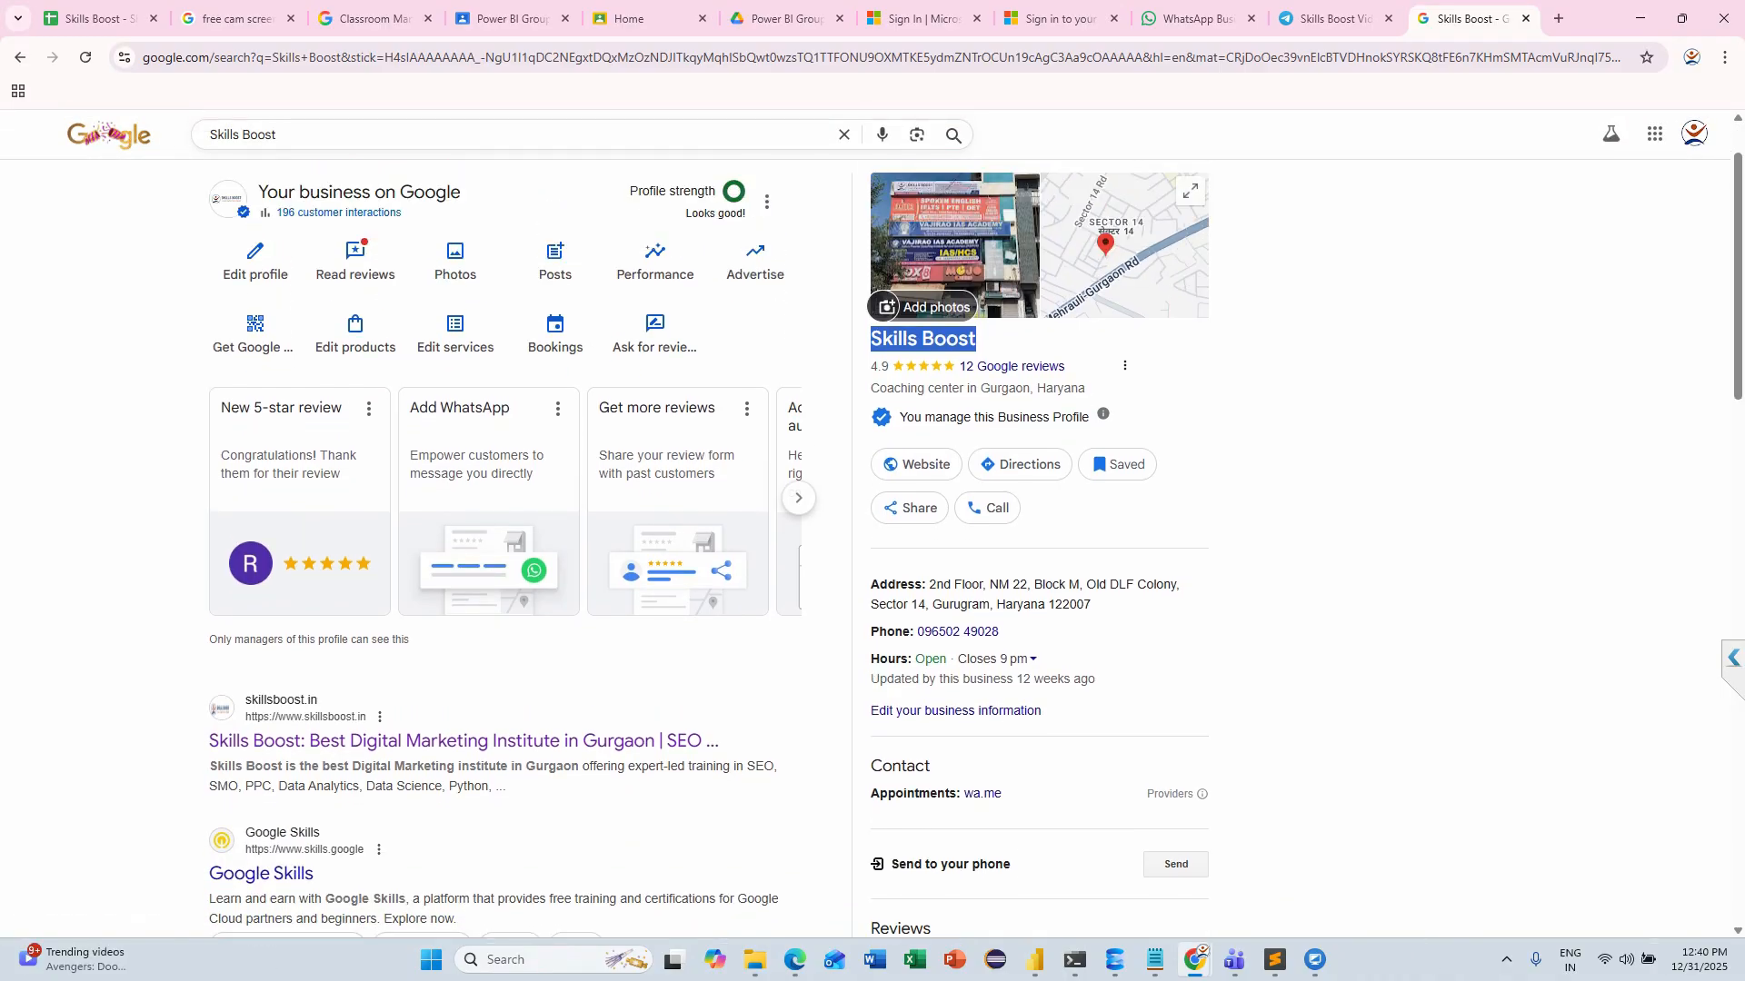
{"action": "left_click", "coordinate": [1032, 659]}
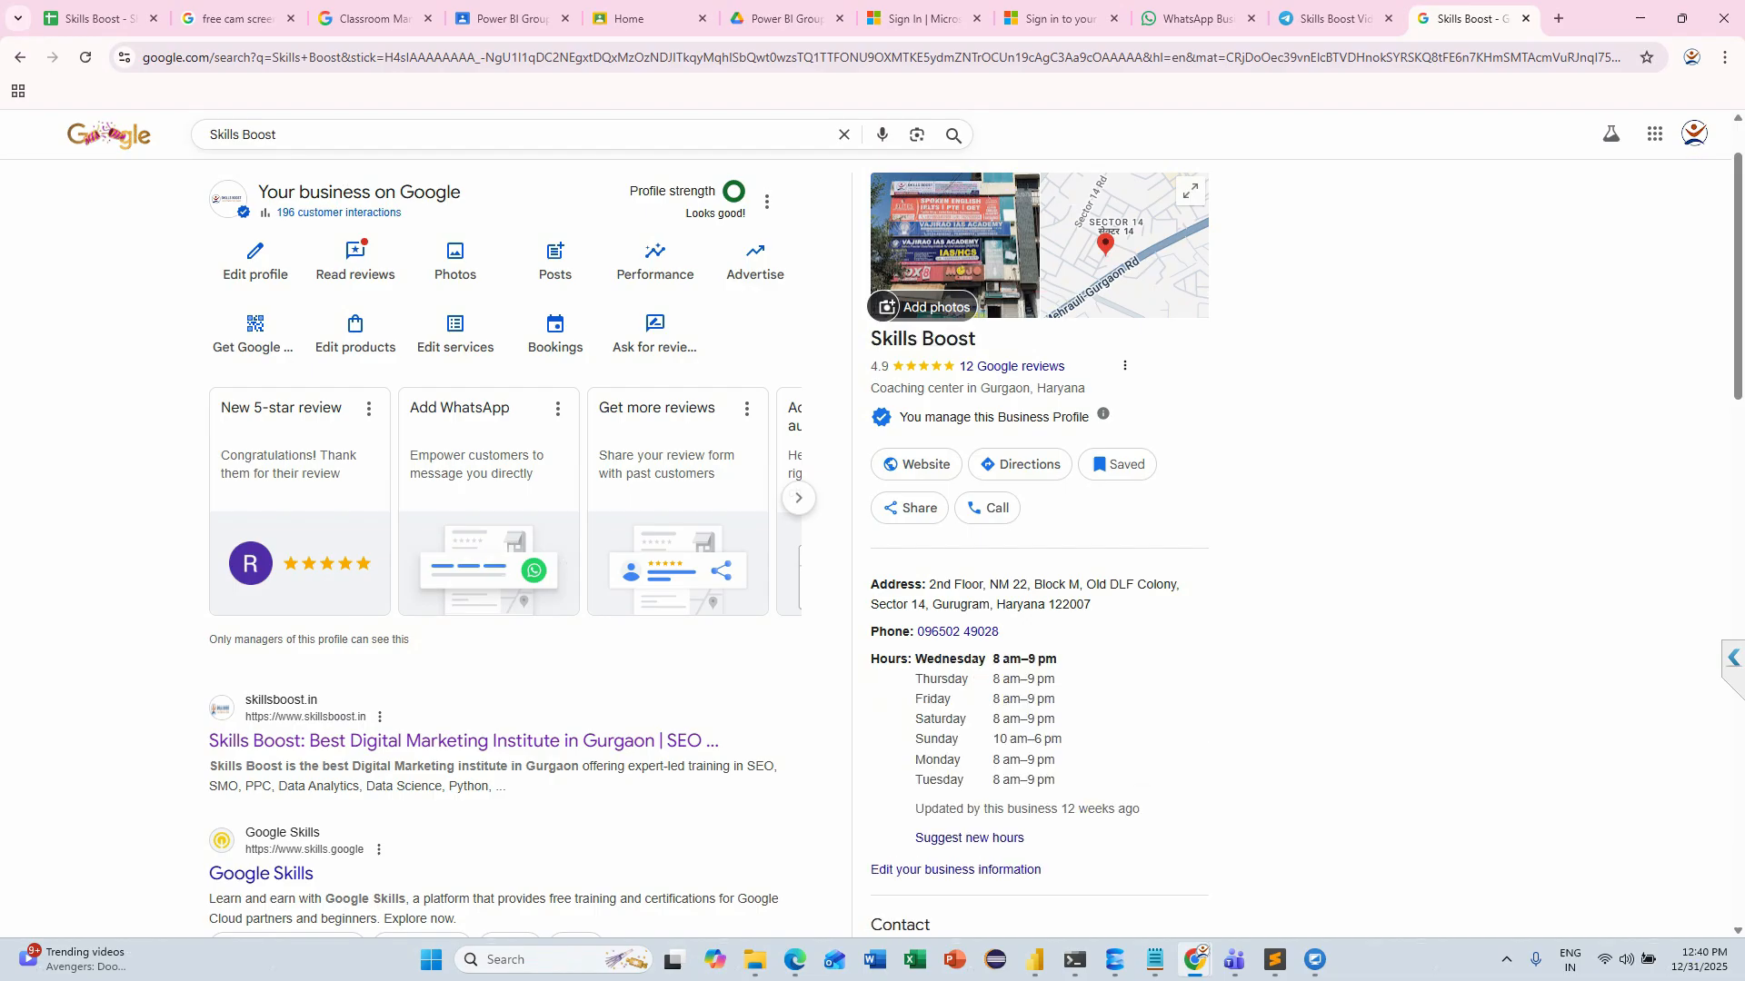
{"action": "scroll", "coordinate": [974, 545], "scroll_direction": "down", "scroll_amount": 4}
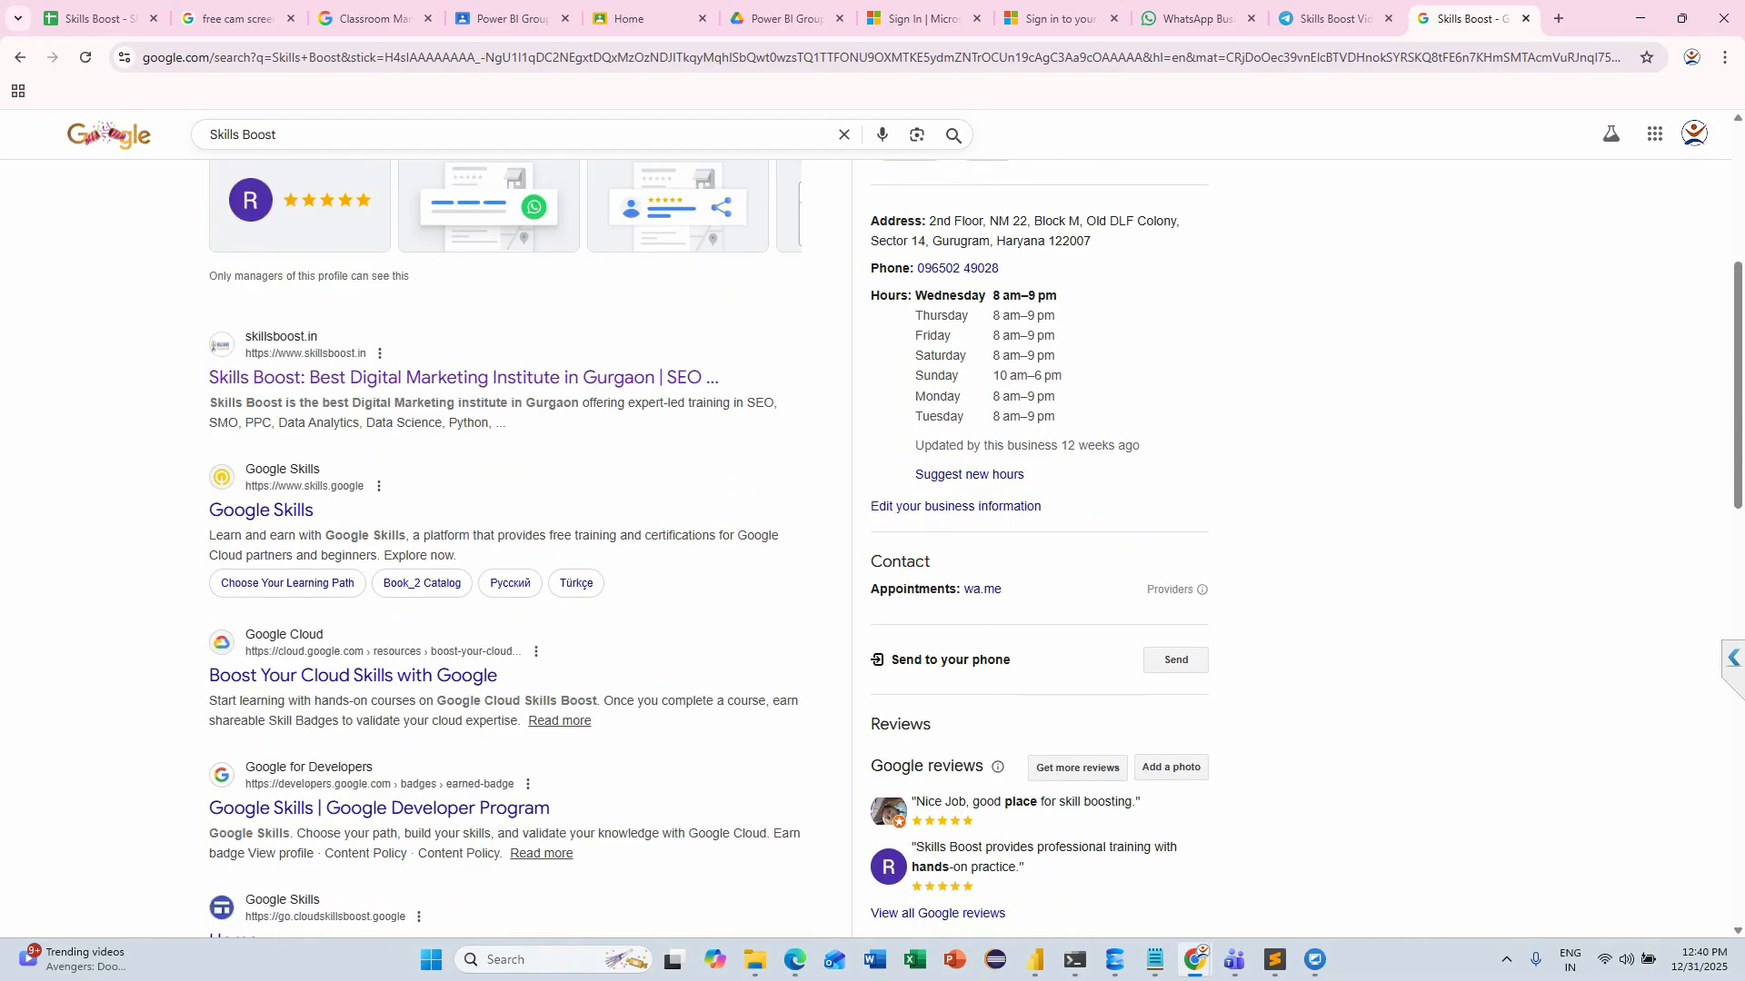
{"action": "scroll", "coordinate": [983, 589], "scroll_direction": "down", "scroll_amount": 6}
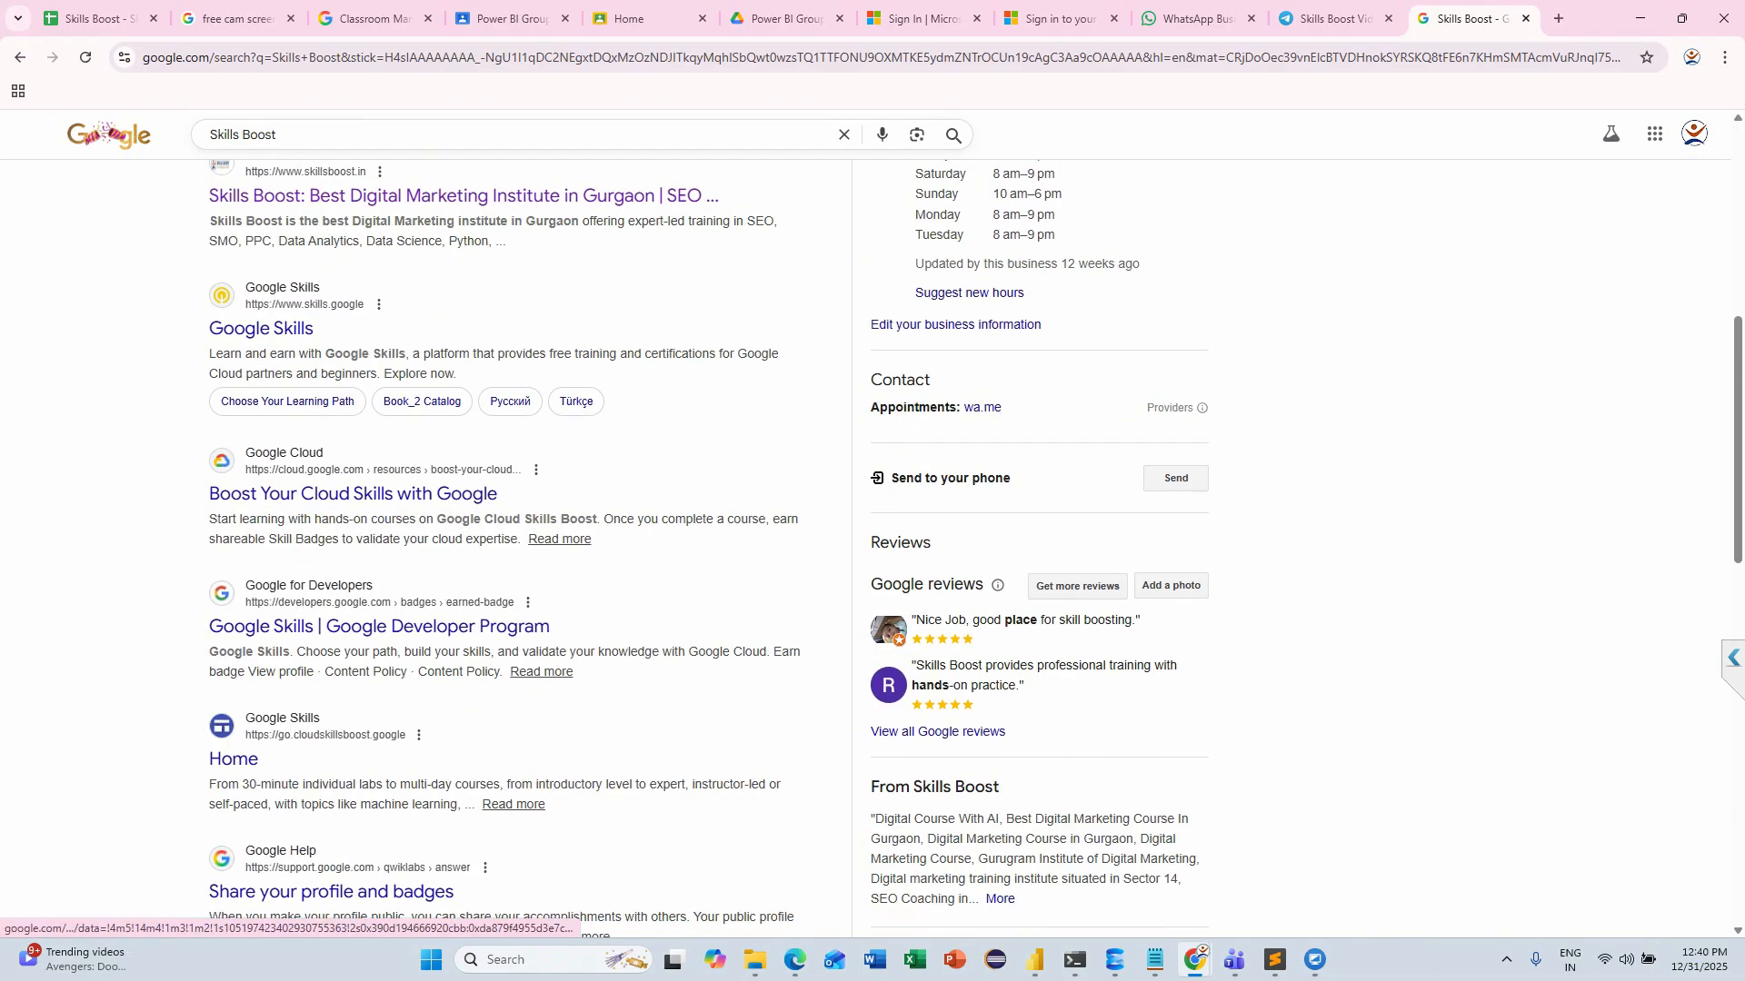
{"action": "scroll", "coordinate": [865, 548], "scroll_direction": "down", "scroll_amount": 2}
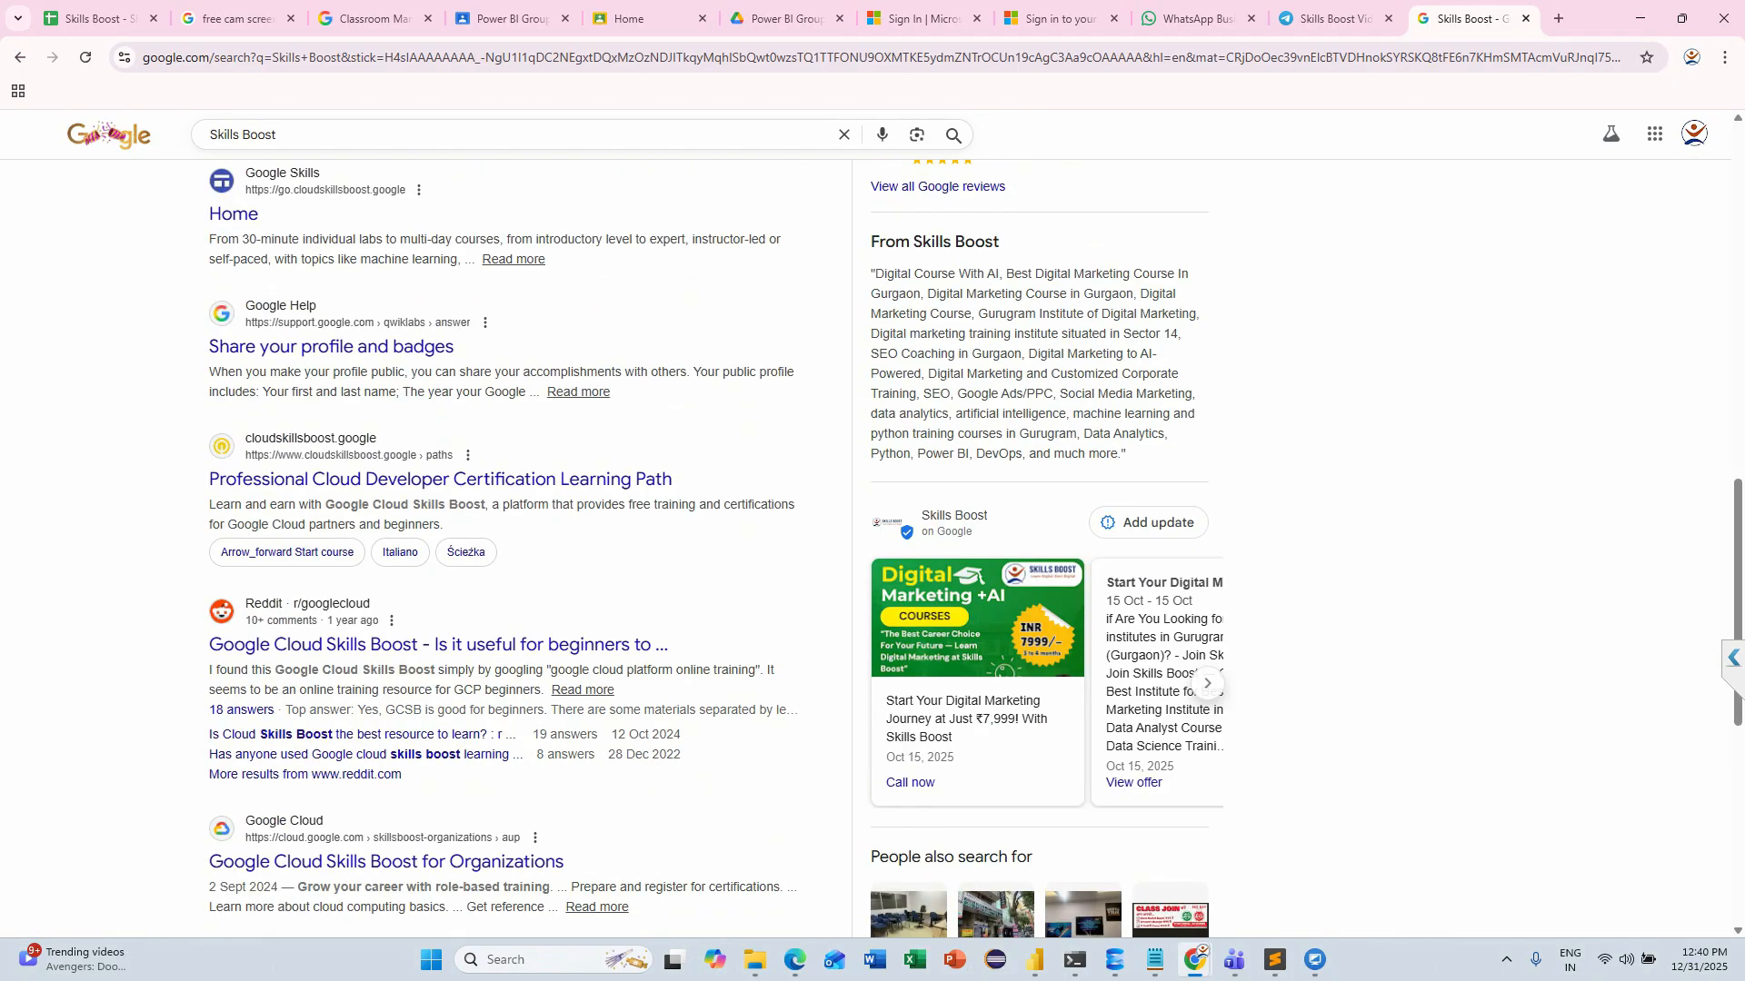
{"action": "scroll", "coordinate": [865, 548], "scroll_direction": "down", "scroll_amount": 2}
{"action": "scroll", "coordinate": [865, 548], "scroll_direction": "up", "scroll_amount": 14}
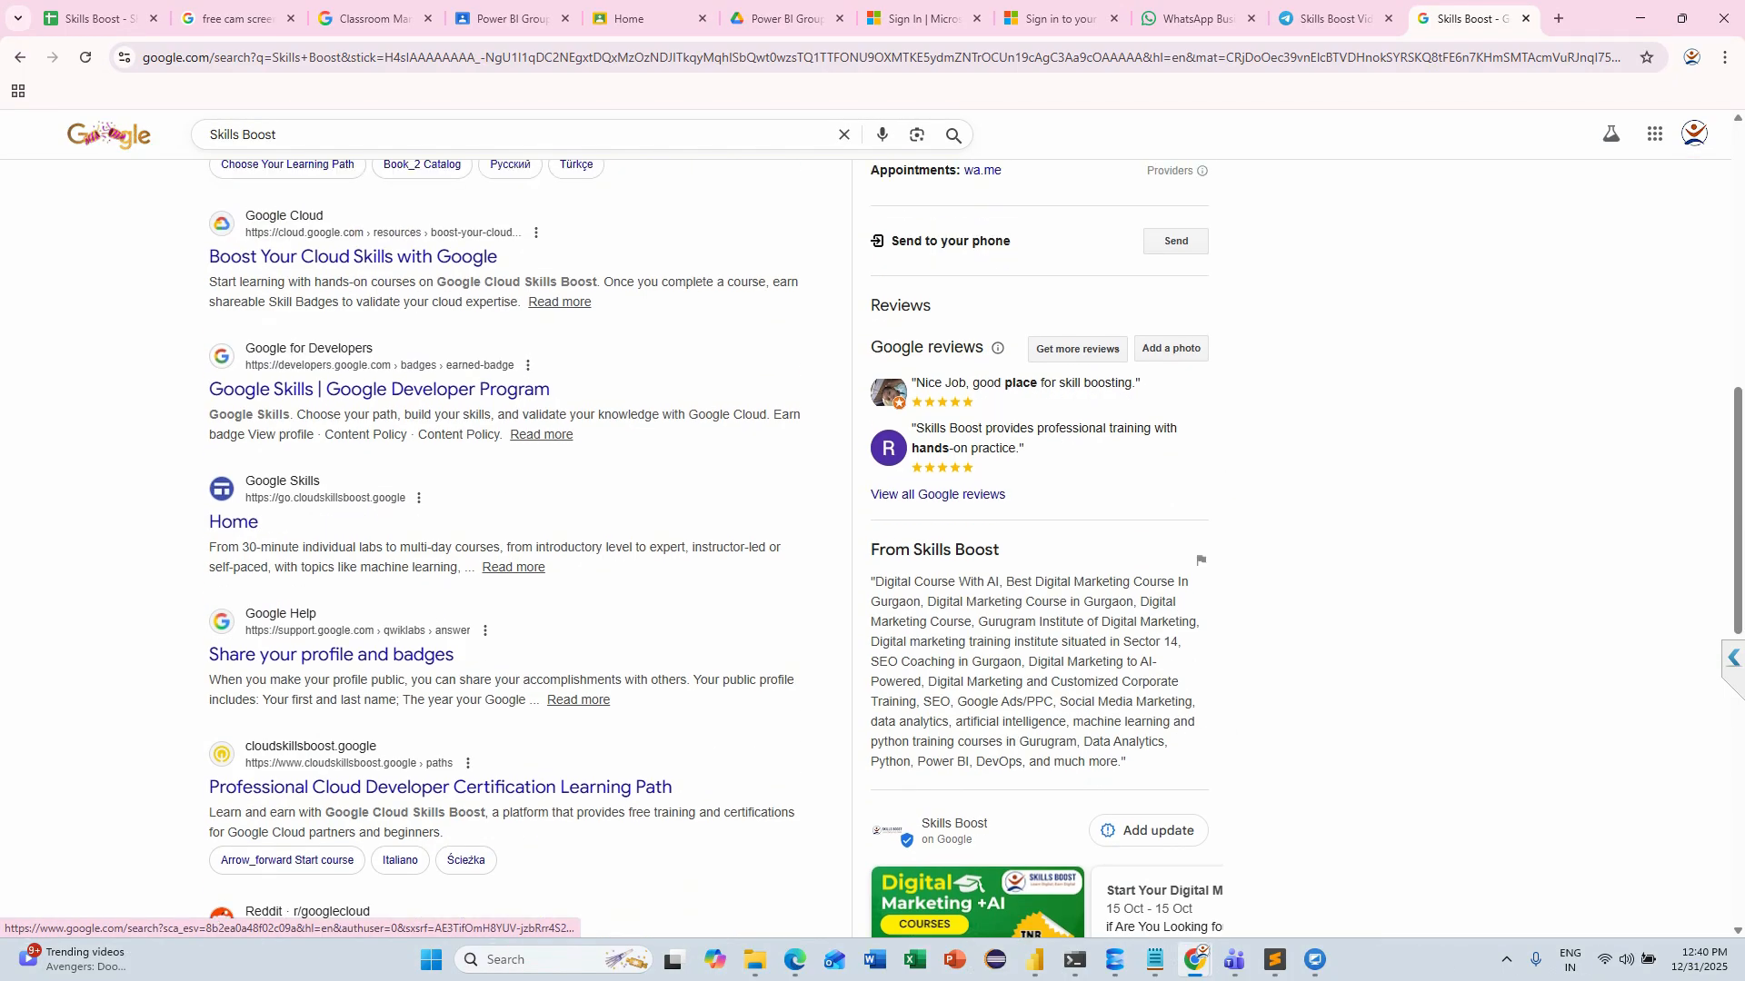
{"action": "scroll", "coordinate": [975, 548], "scroll_direction": "up", "scroll_amount": 1}
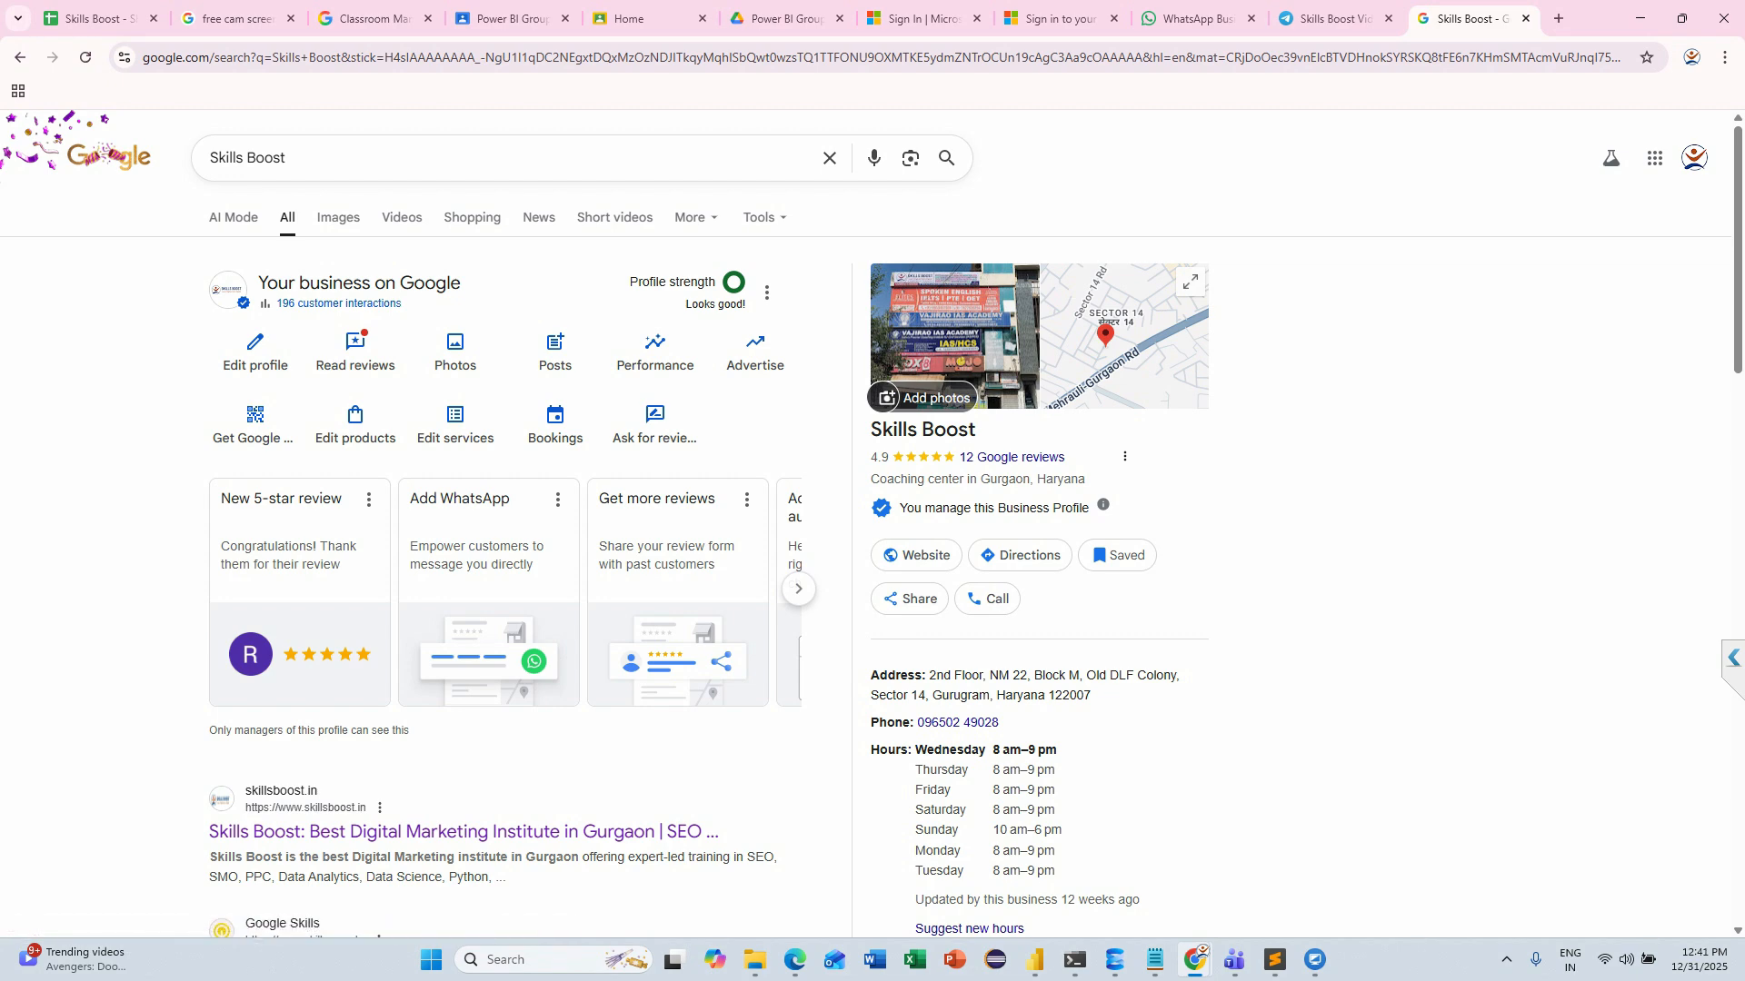
- Review the profile's Performance figures across the Overview, Calls, Chat clicks, Bookings, Directions and Website clicks tabs, then close it
{"action": "left_click", "coordinate": [655, 352]}
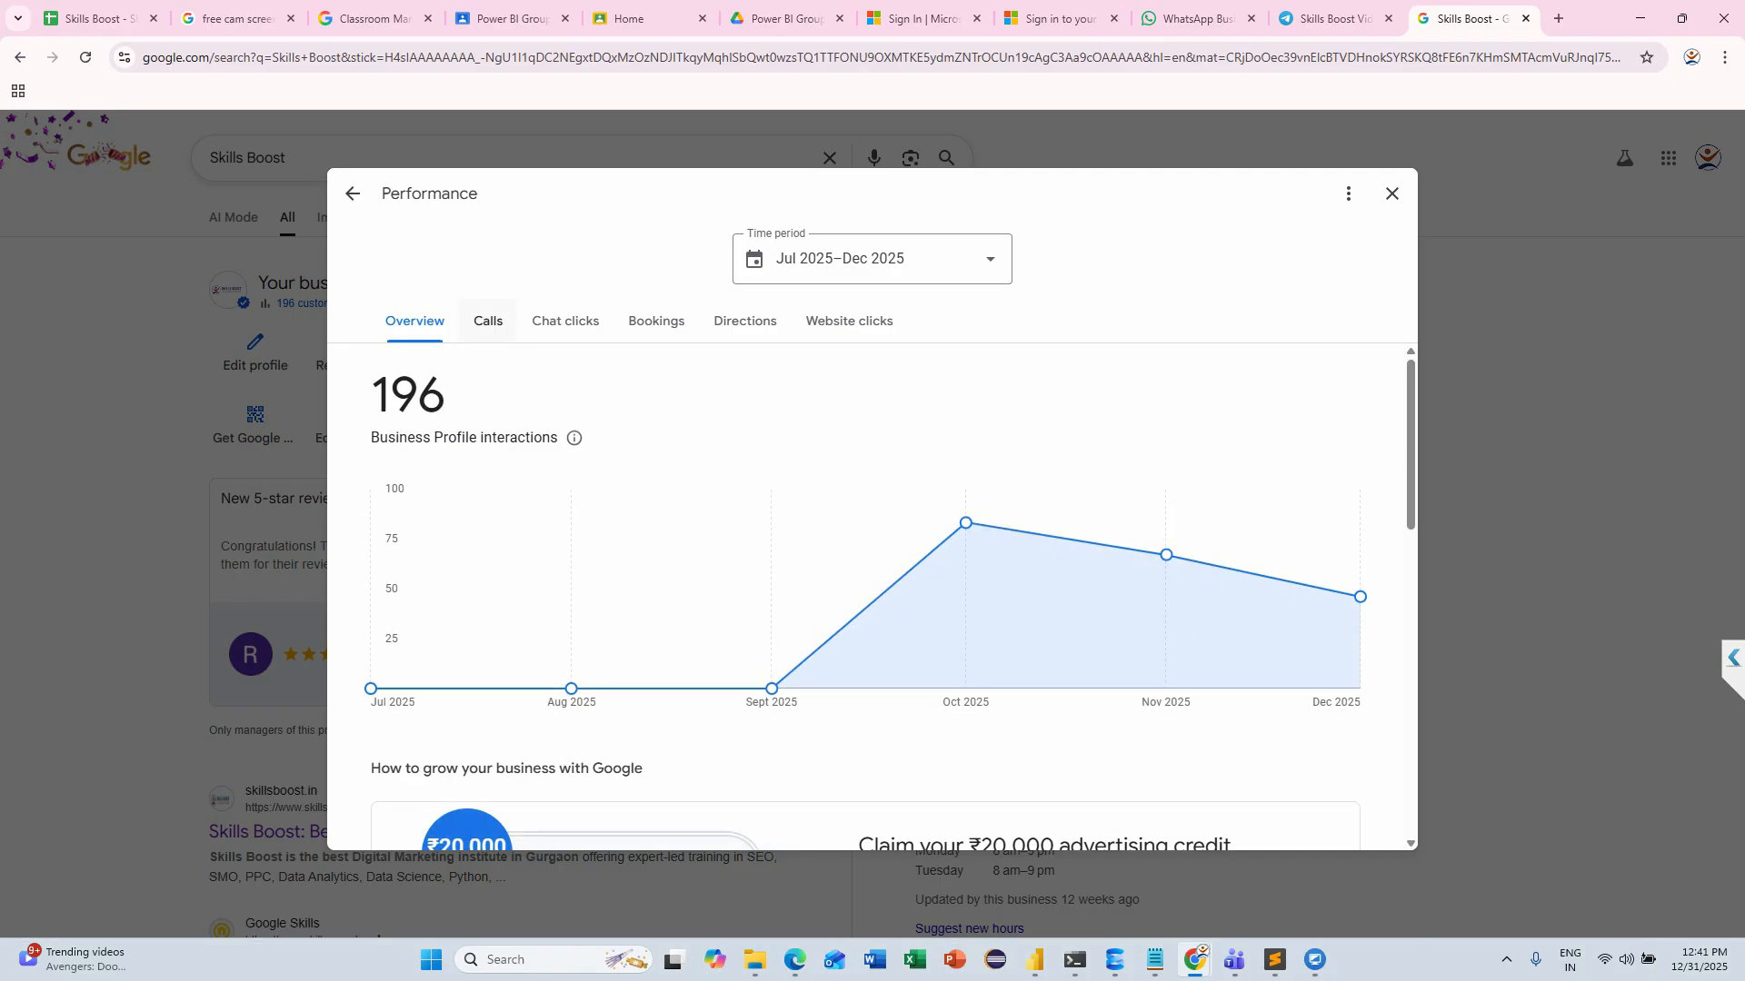
{"action": "left_click", "coordinate": [488, 321]}
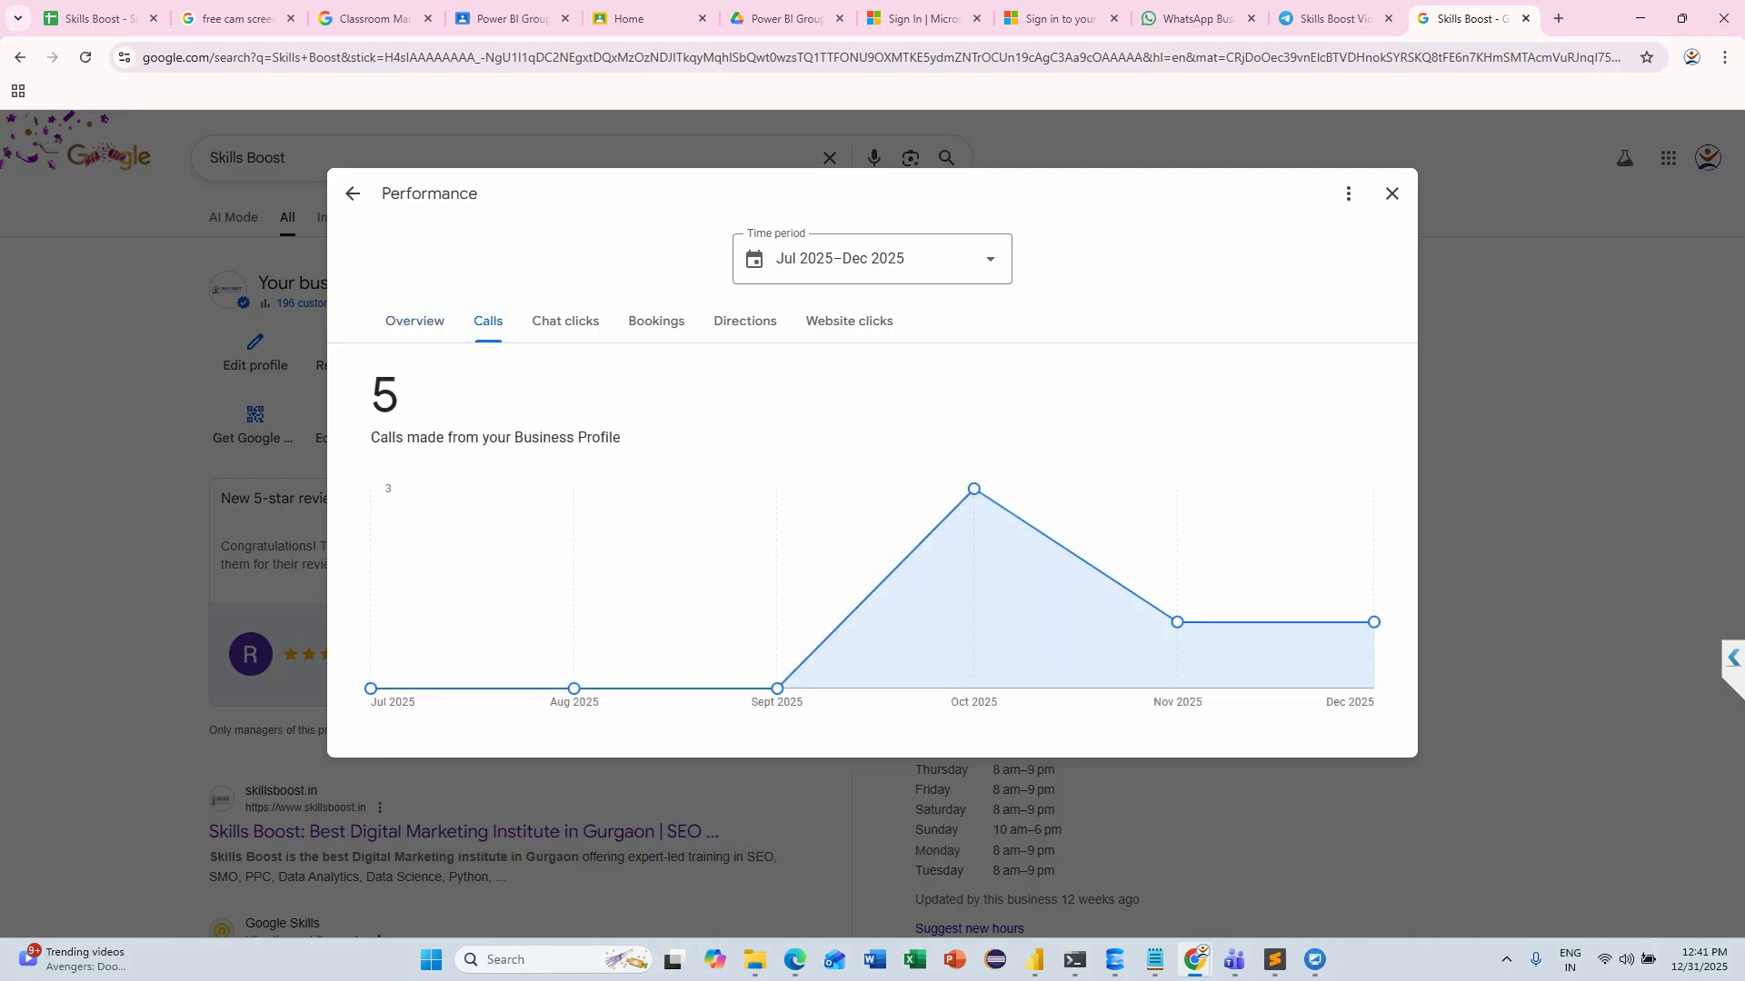
{"action": "left_click", "coordinate": [566, 321]}
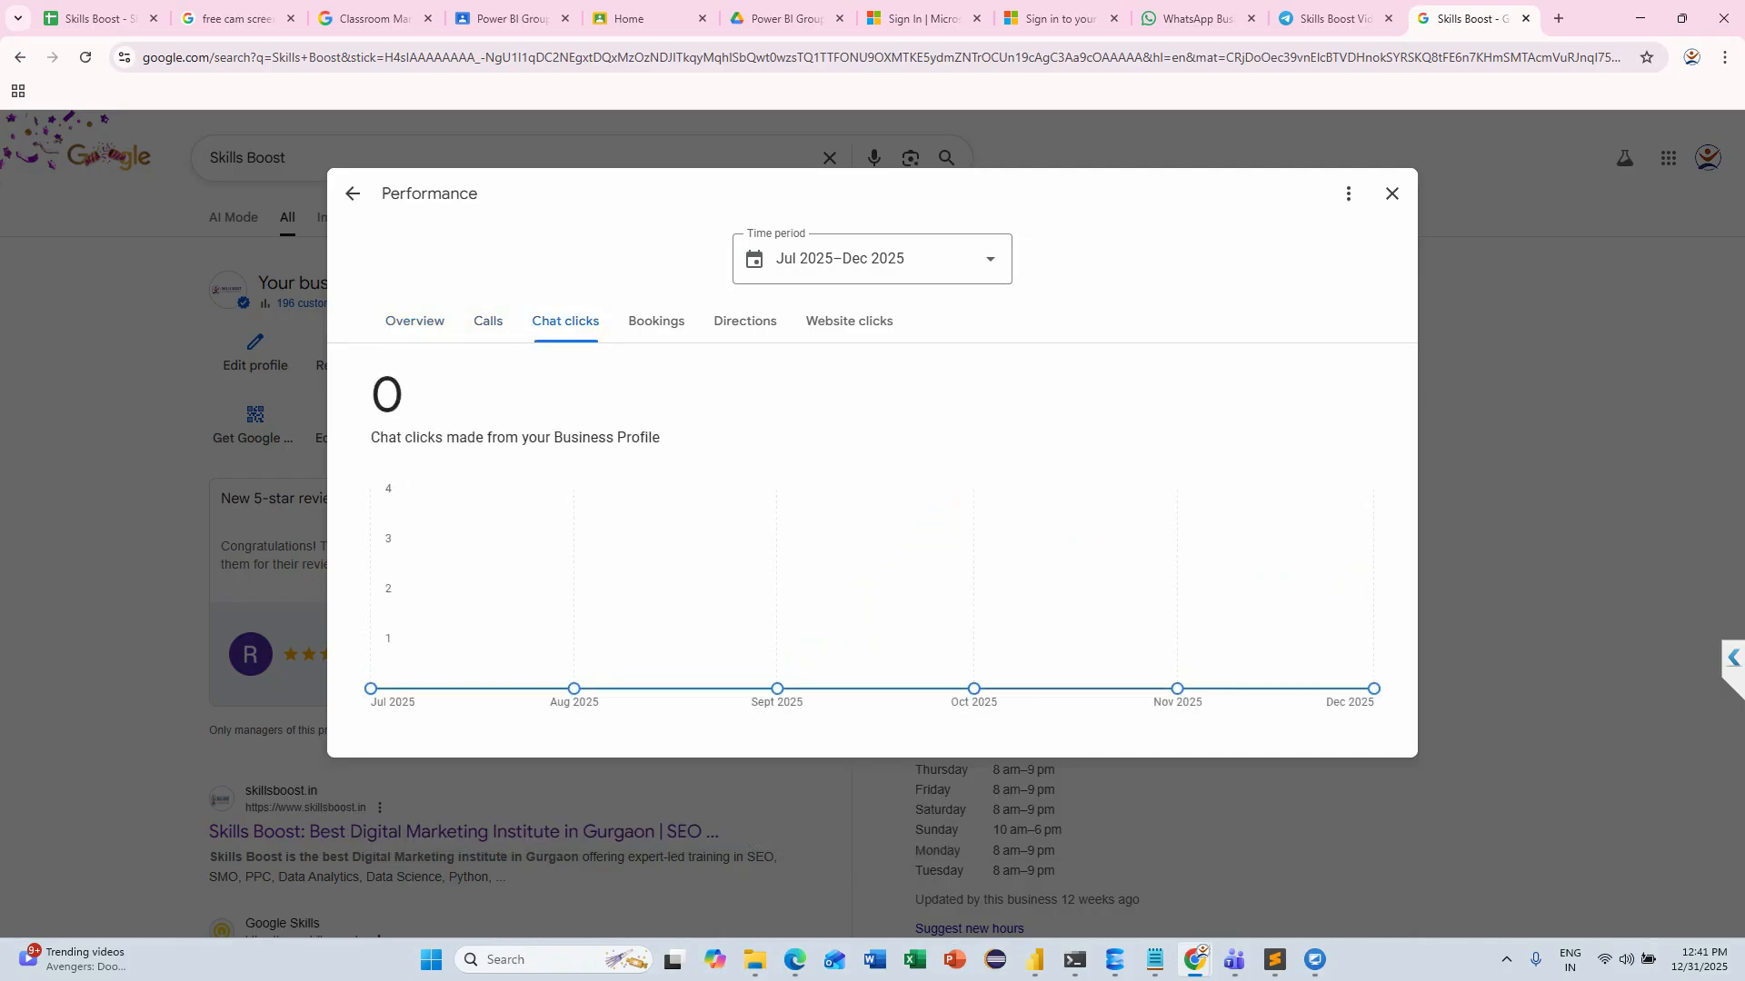
{"action": "left_click", "coordinate": [656, 320]}
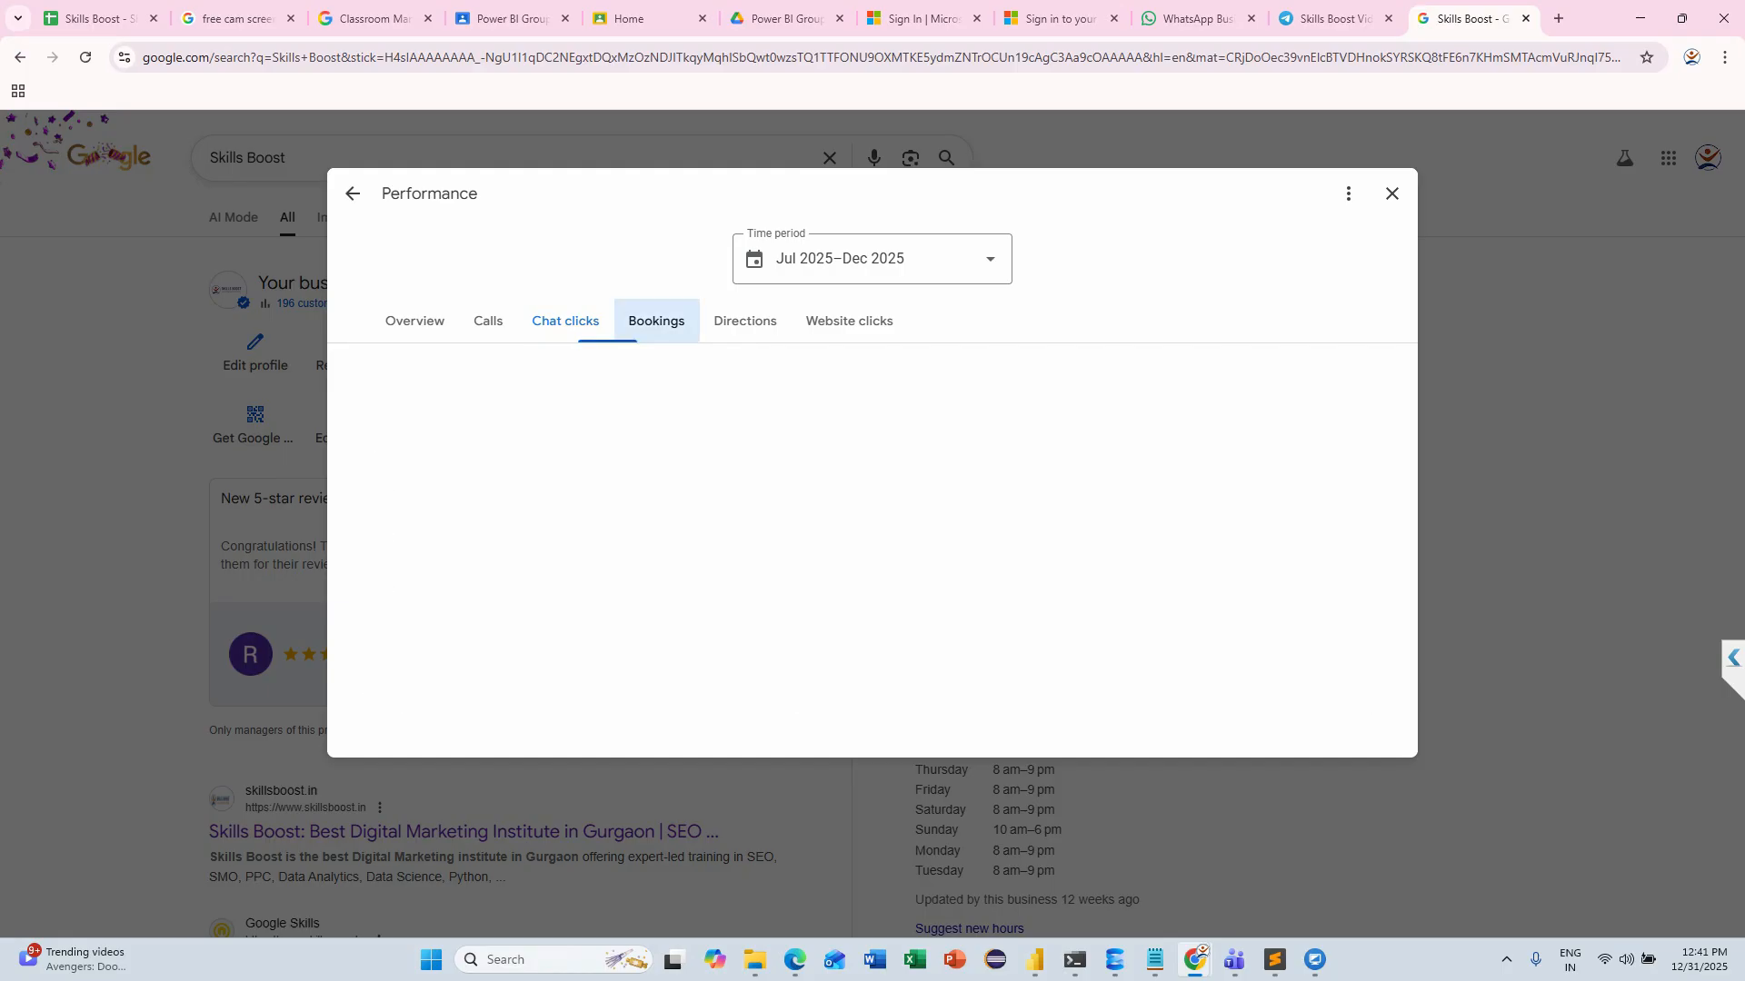
{"action": "left_click", "coordinate": [745, 321]}
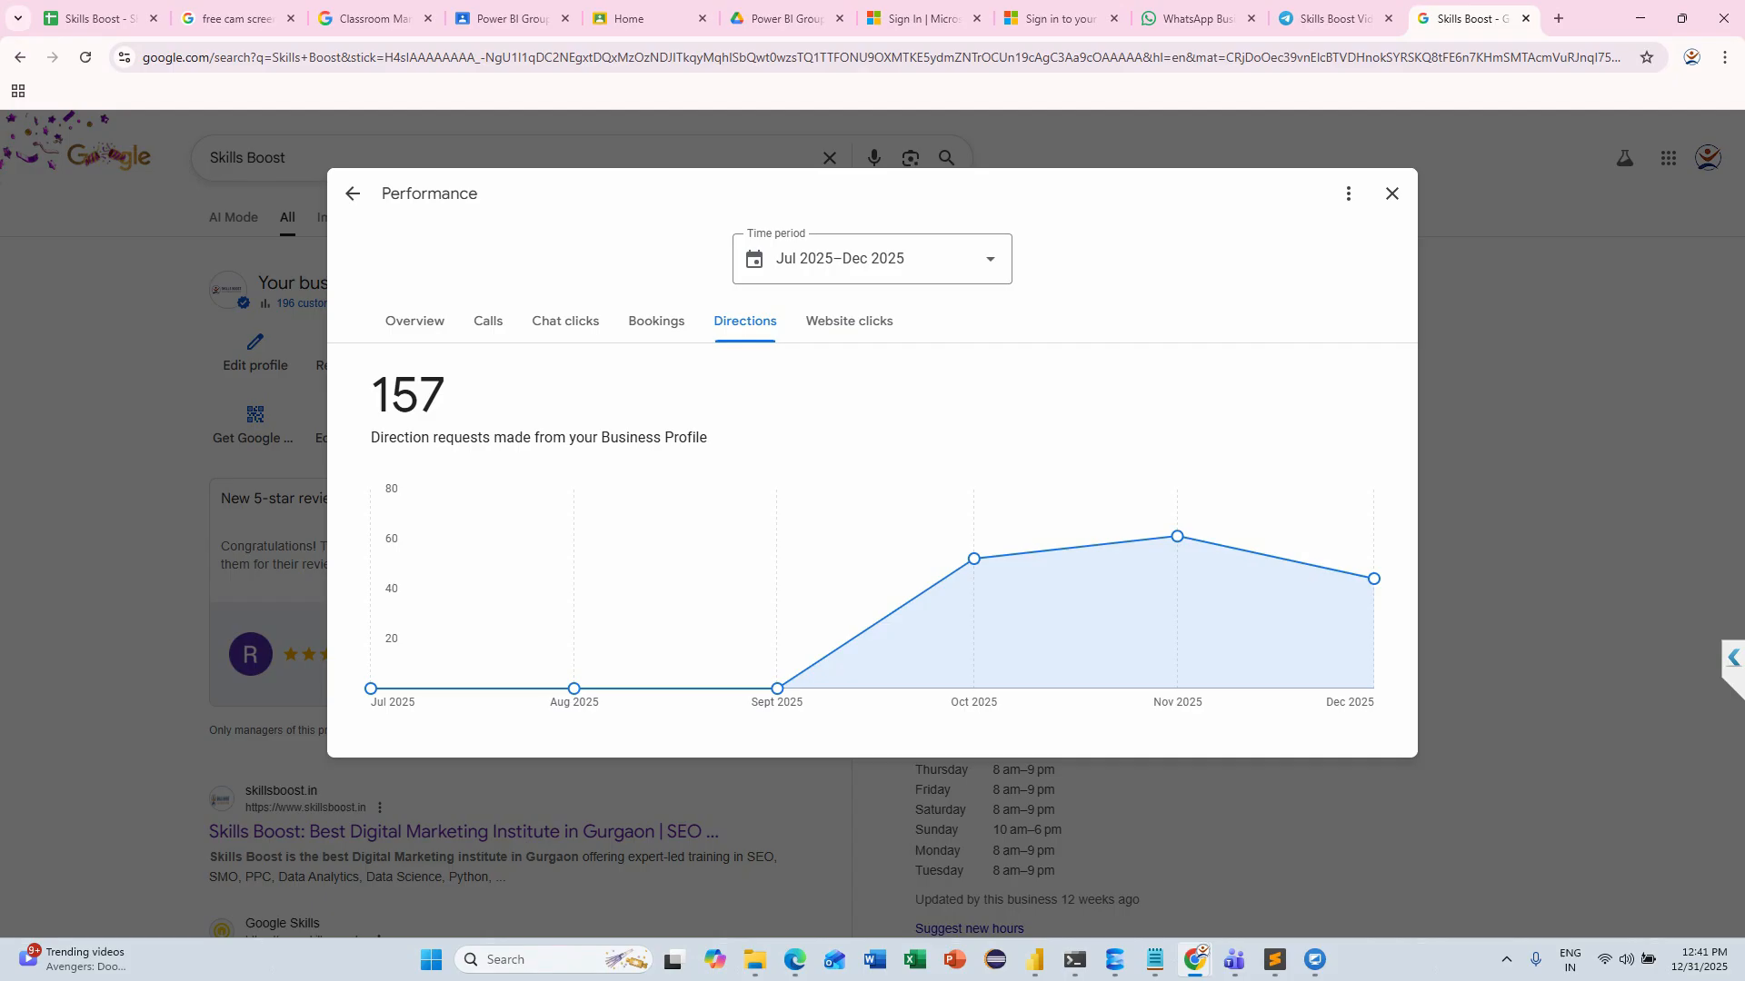
{"action": "left_click", "coordinate": [849, 321]}
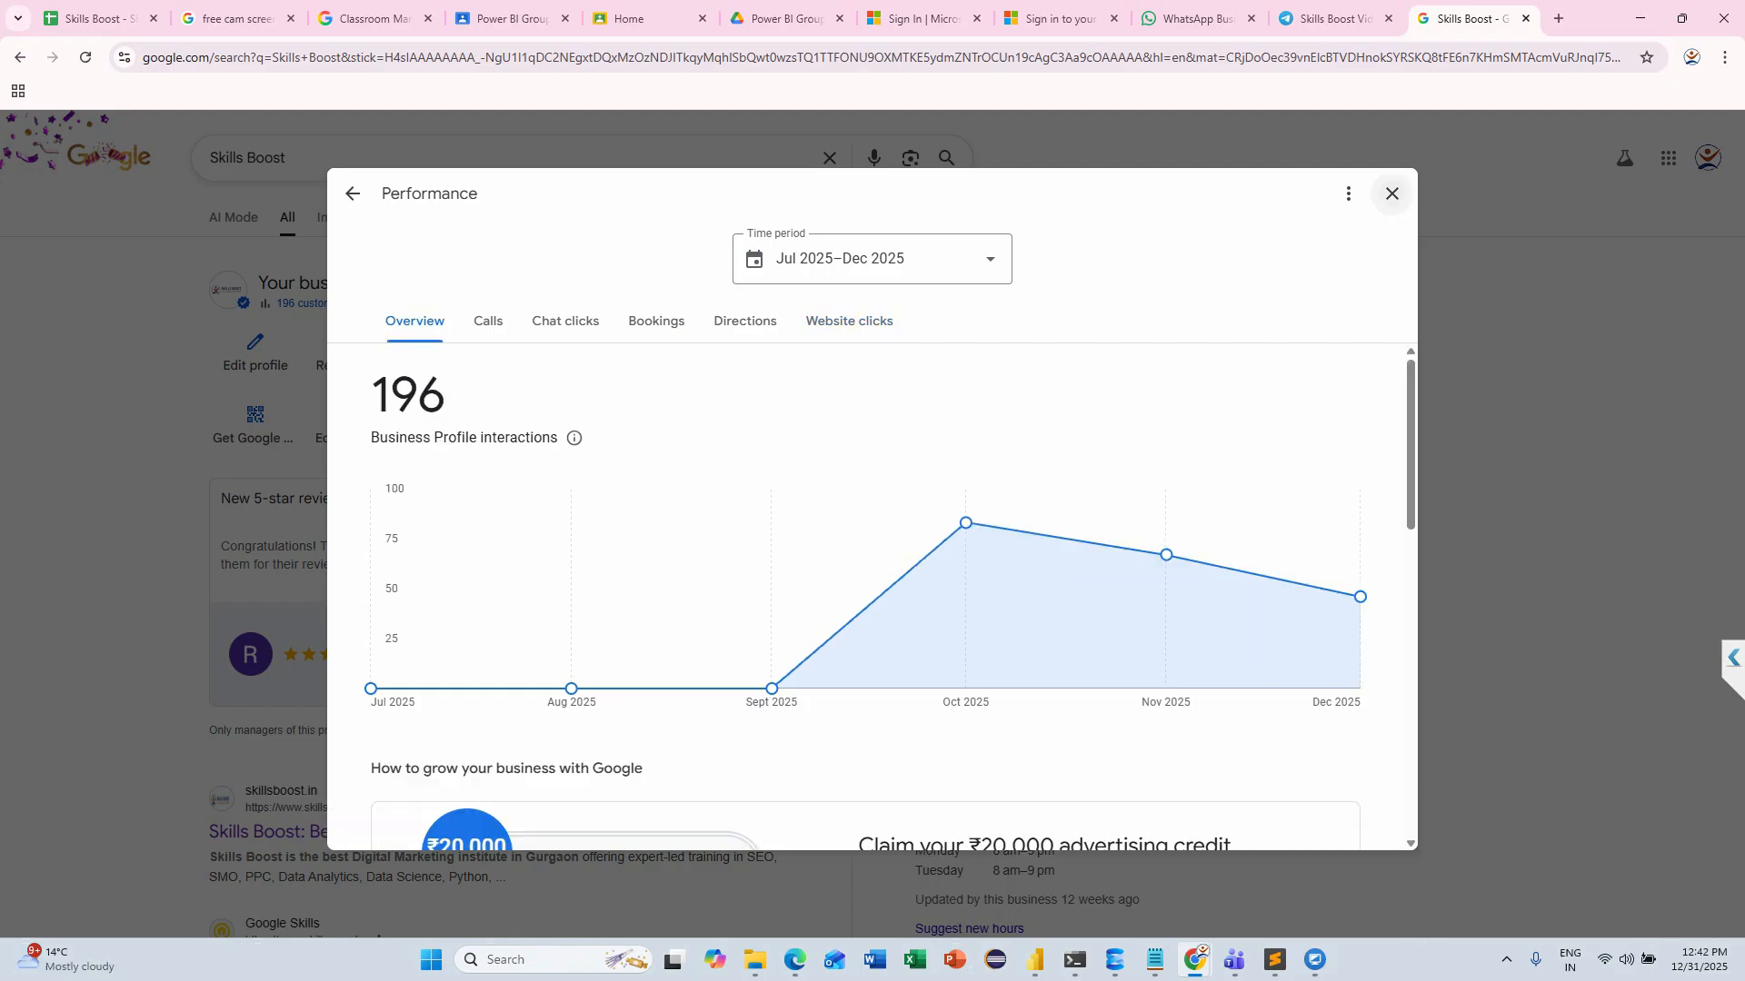
{"action": "left_click", "coordinate": [1391, 193]}
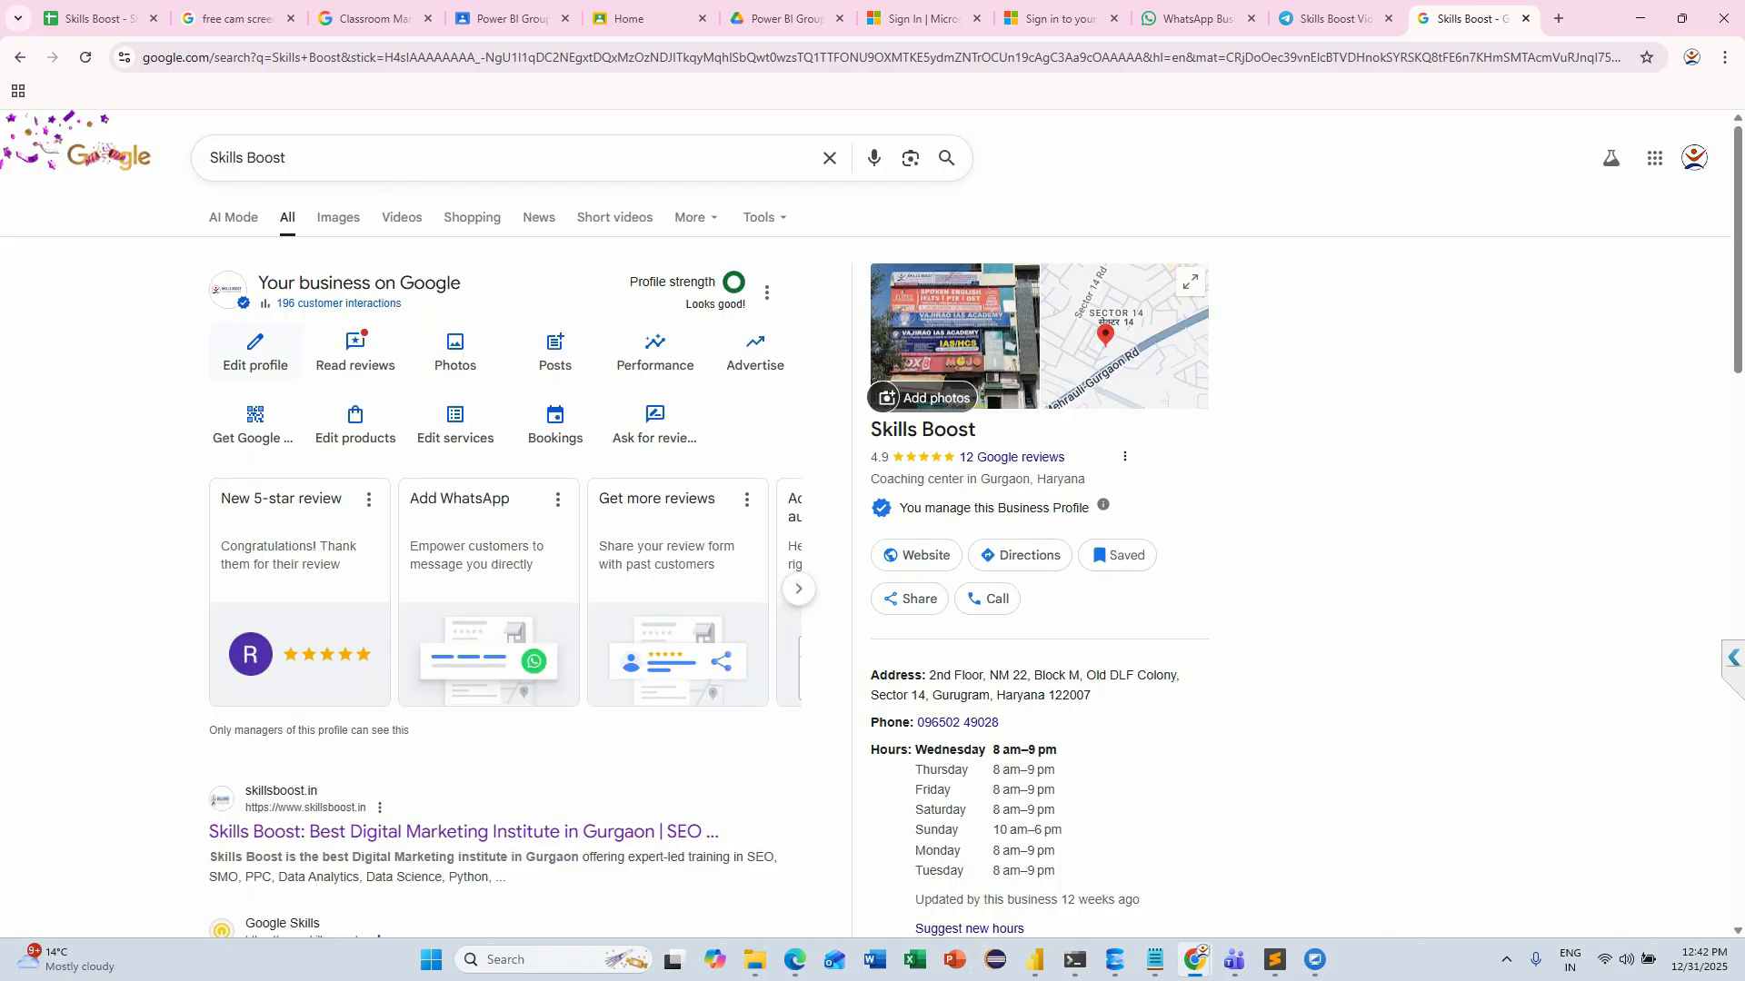
- Open the profile's business information editor, read through all its sections, and close it
{"action": "left_click", "coordinate": [255, 353]}
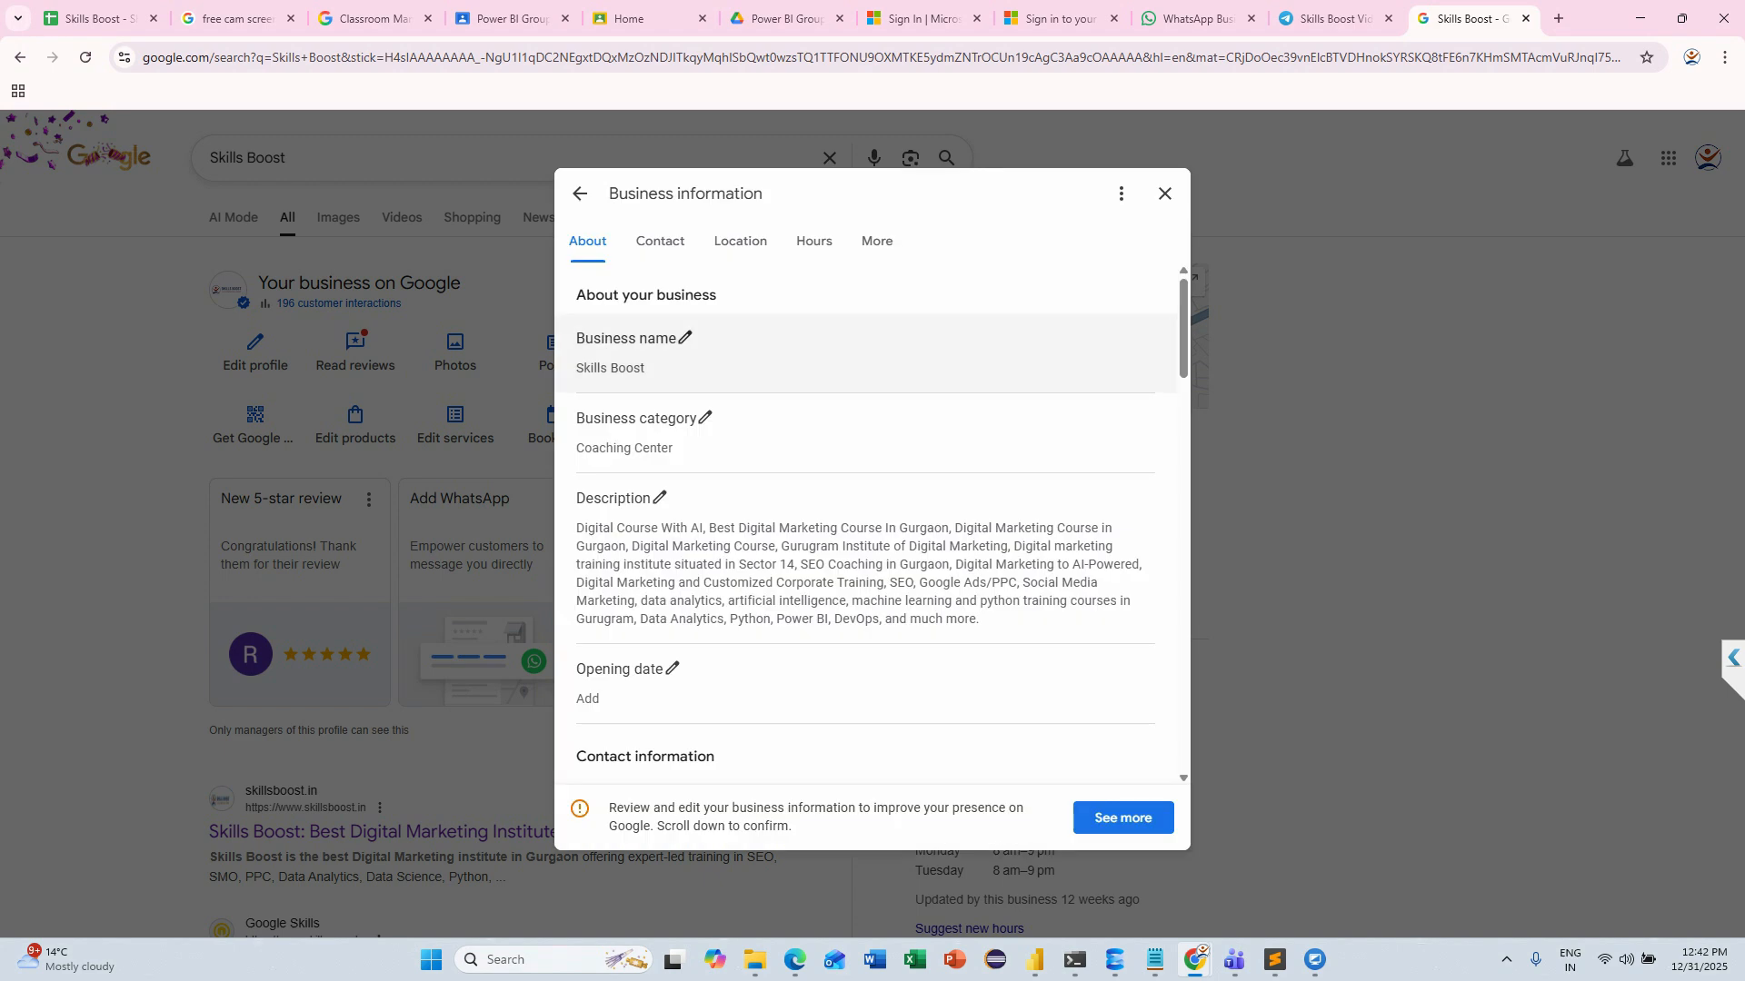
{"action": "scroll", "coordinate": [868, 545], "scroll_direction": "down", "scroll_amount": 3}
{"action": "scroll", "coordinate": [868, 523], "scroll_direction": "down", "scroll_amount": 3}
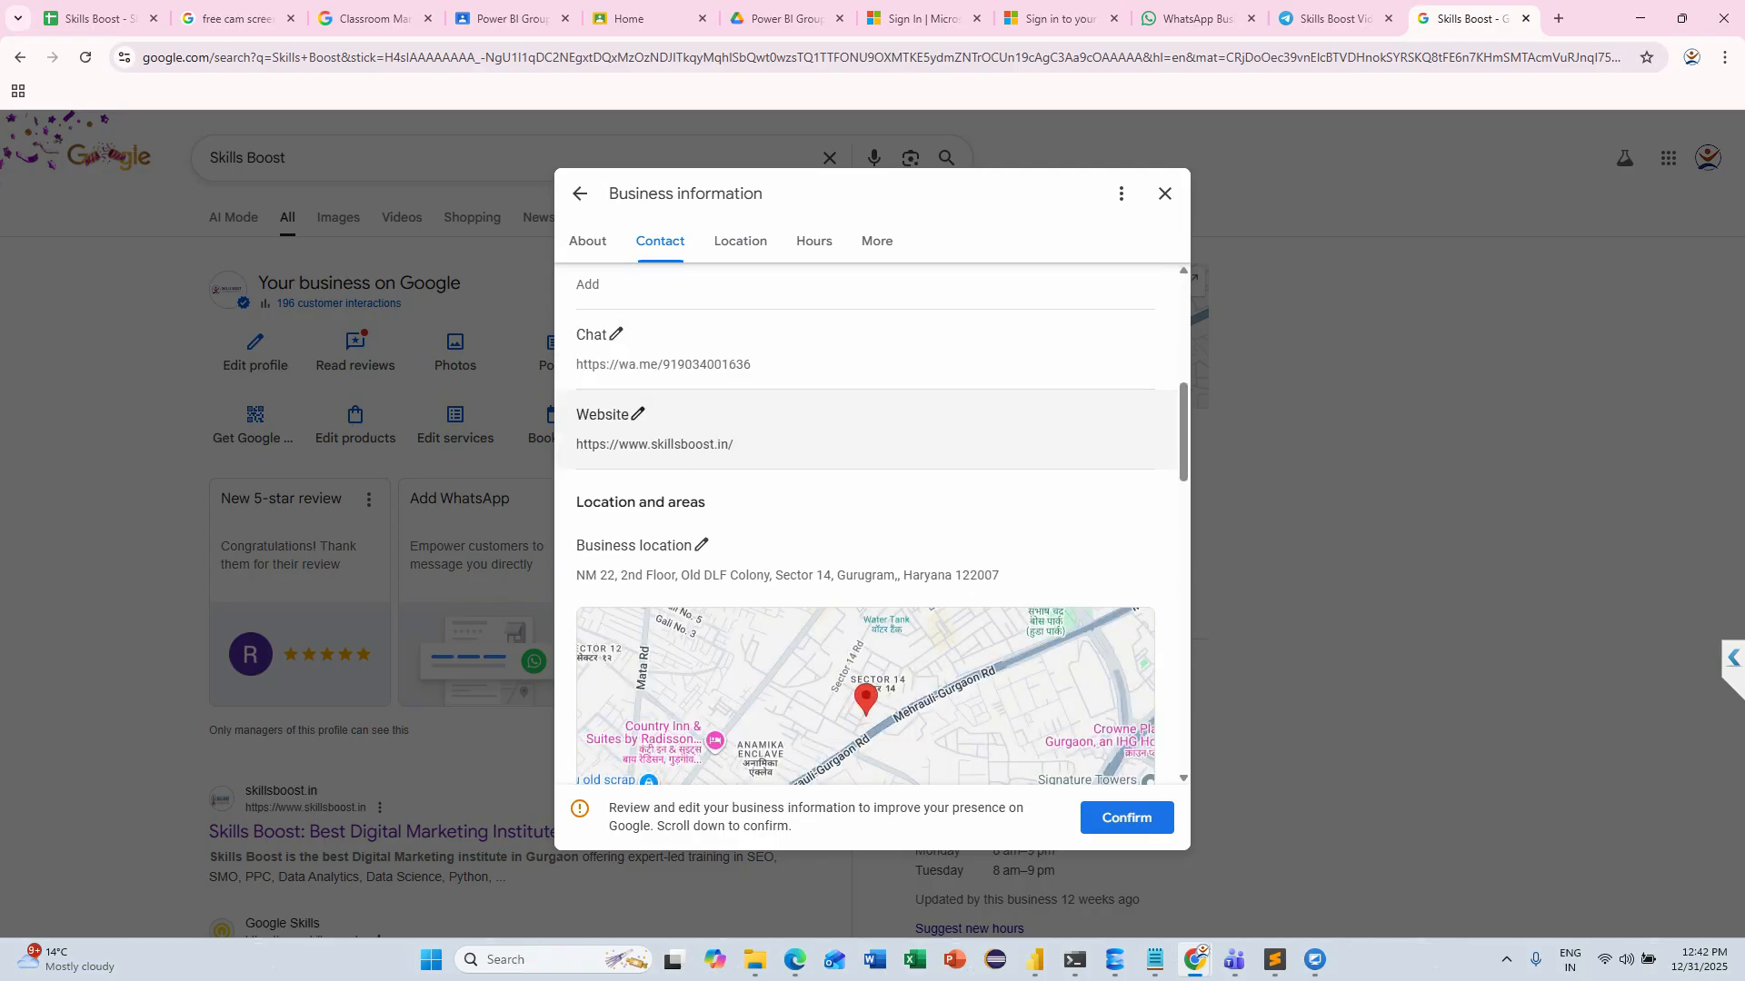
{"action": "scroll", "coordinate": [868, 523], "scroll_direction": "down", "scroll_amount": 5}
{"action": "scroll", "coordinate": [868, 522], "scroll_direction": "down", "scroll_amount": 10}
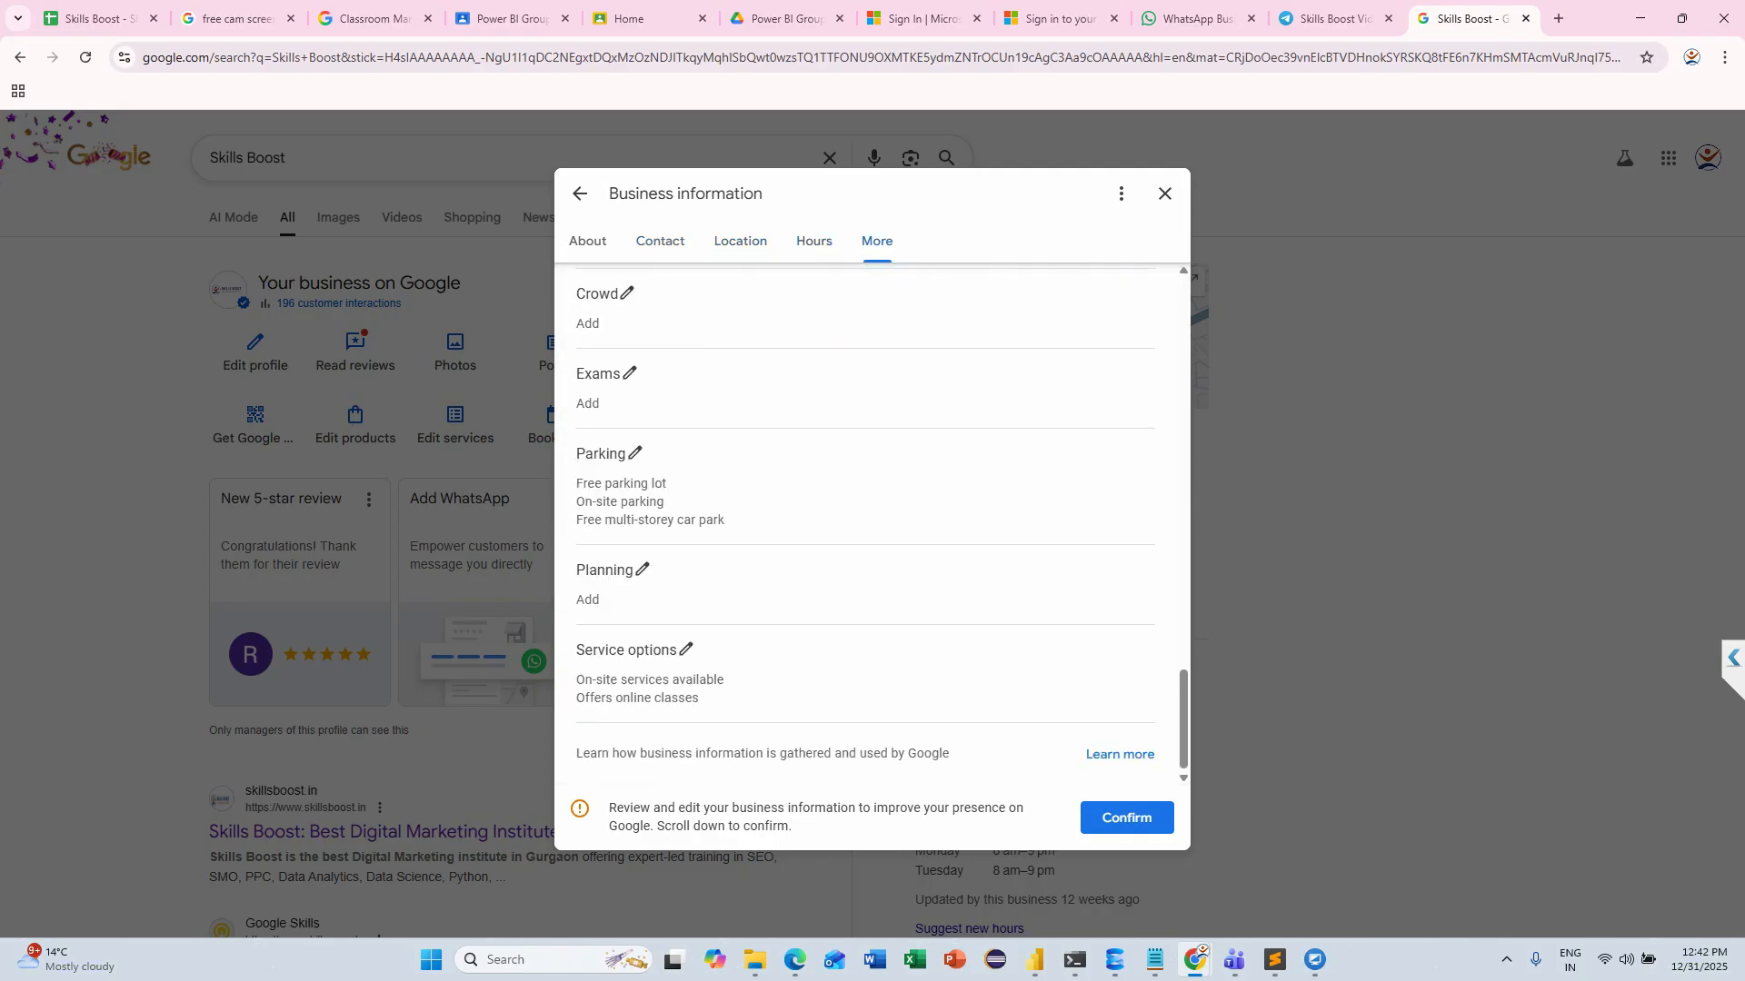
{"action": "left_click", "coordinate": [1165, 194]}
- Open the reviews and reply 'Thanks' to the two newest reviews
{"action": "left_click", "coordinate": [355, 352]}
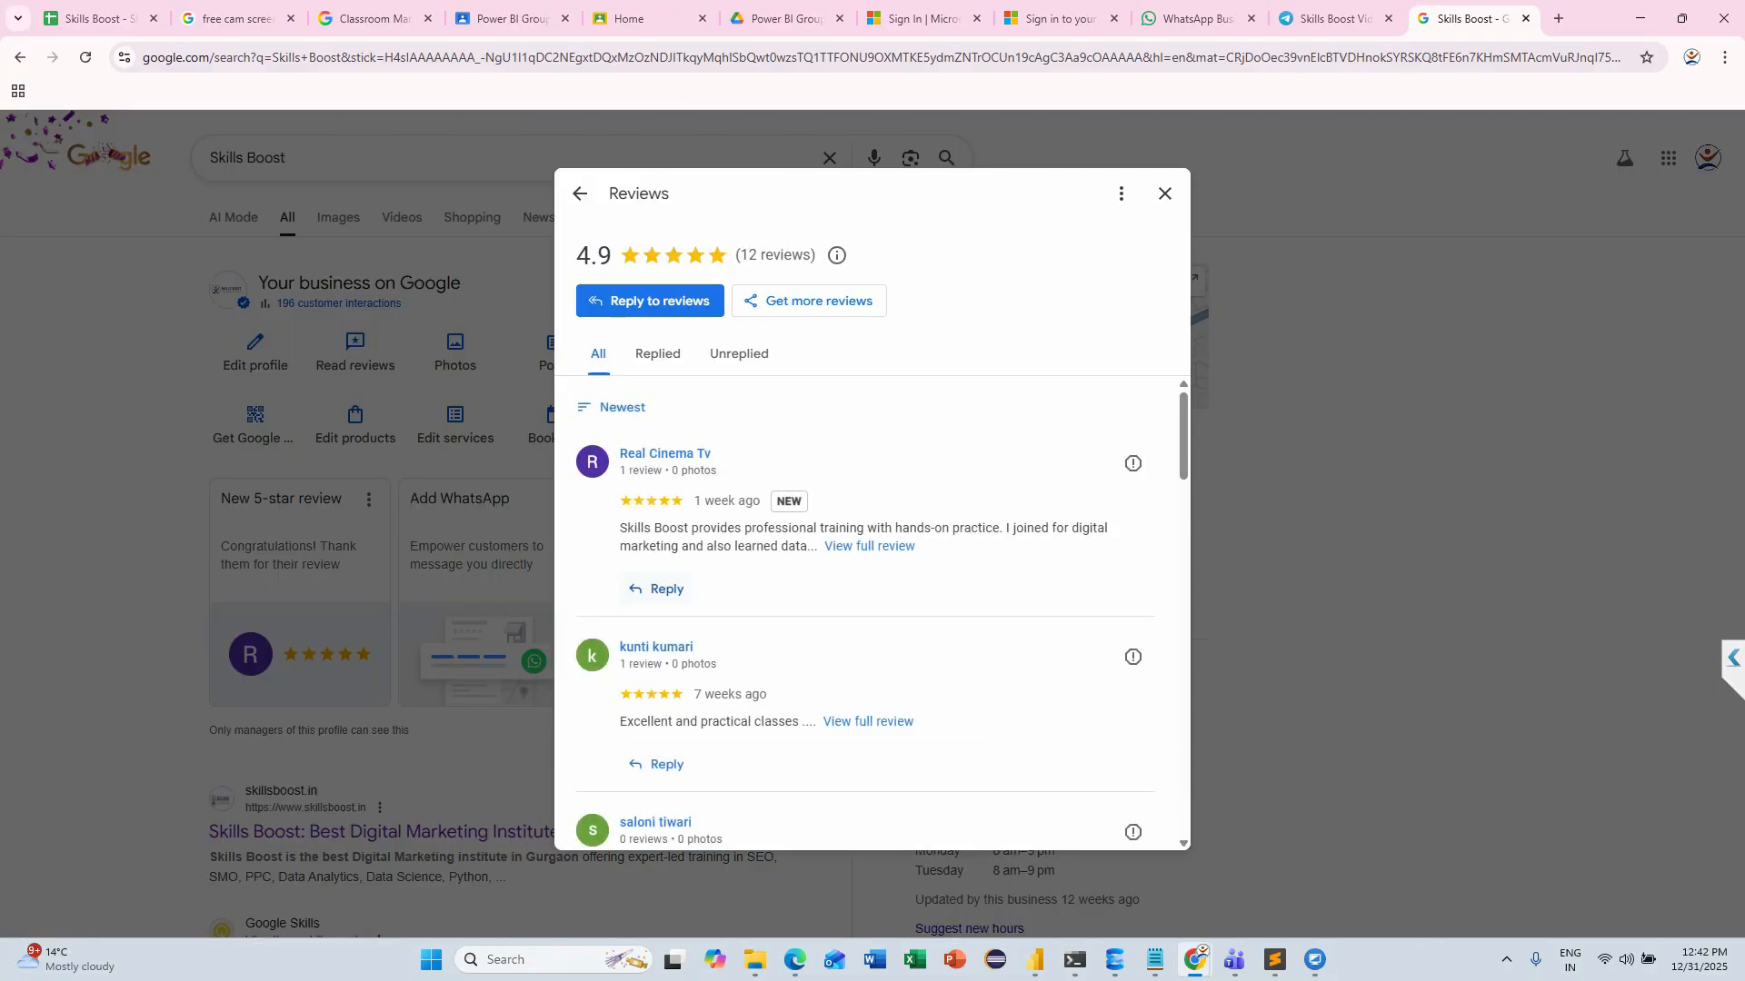
{"action": "left_click", "coordinate": [658, 589]}
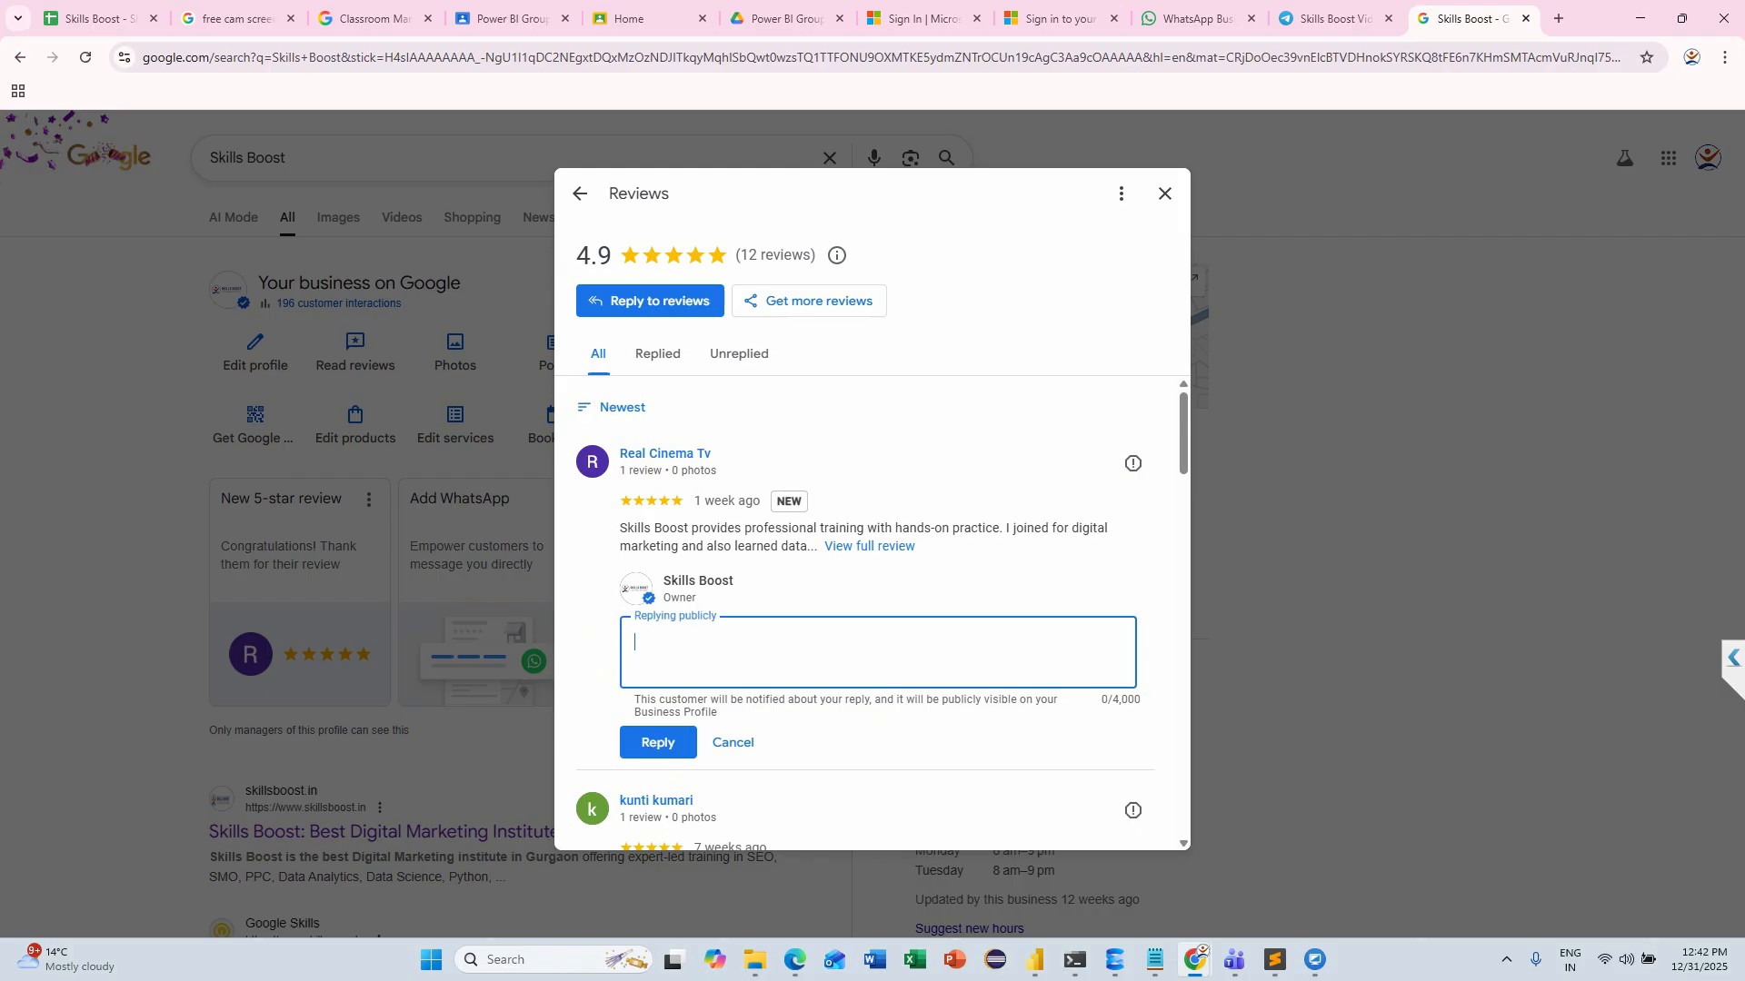
{"action": "type", "text": "Thanks"}
{"action": "left_click", "coordinate": [658, 753]}
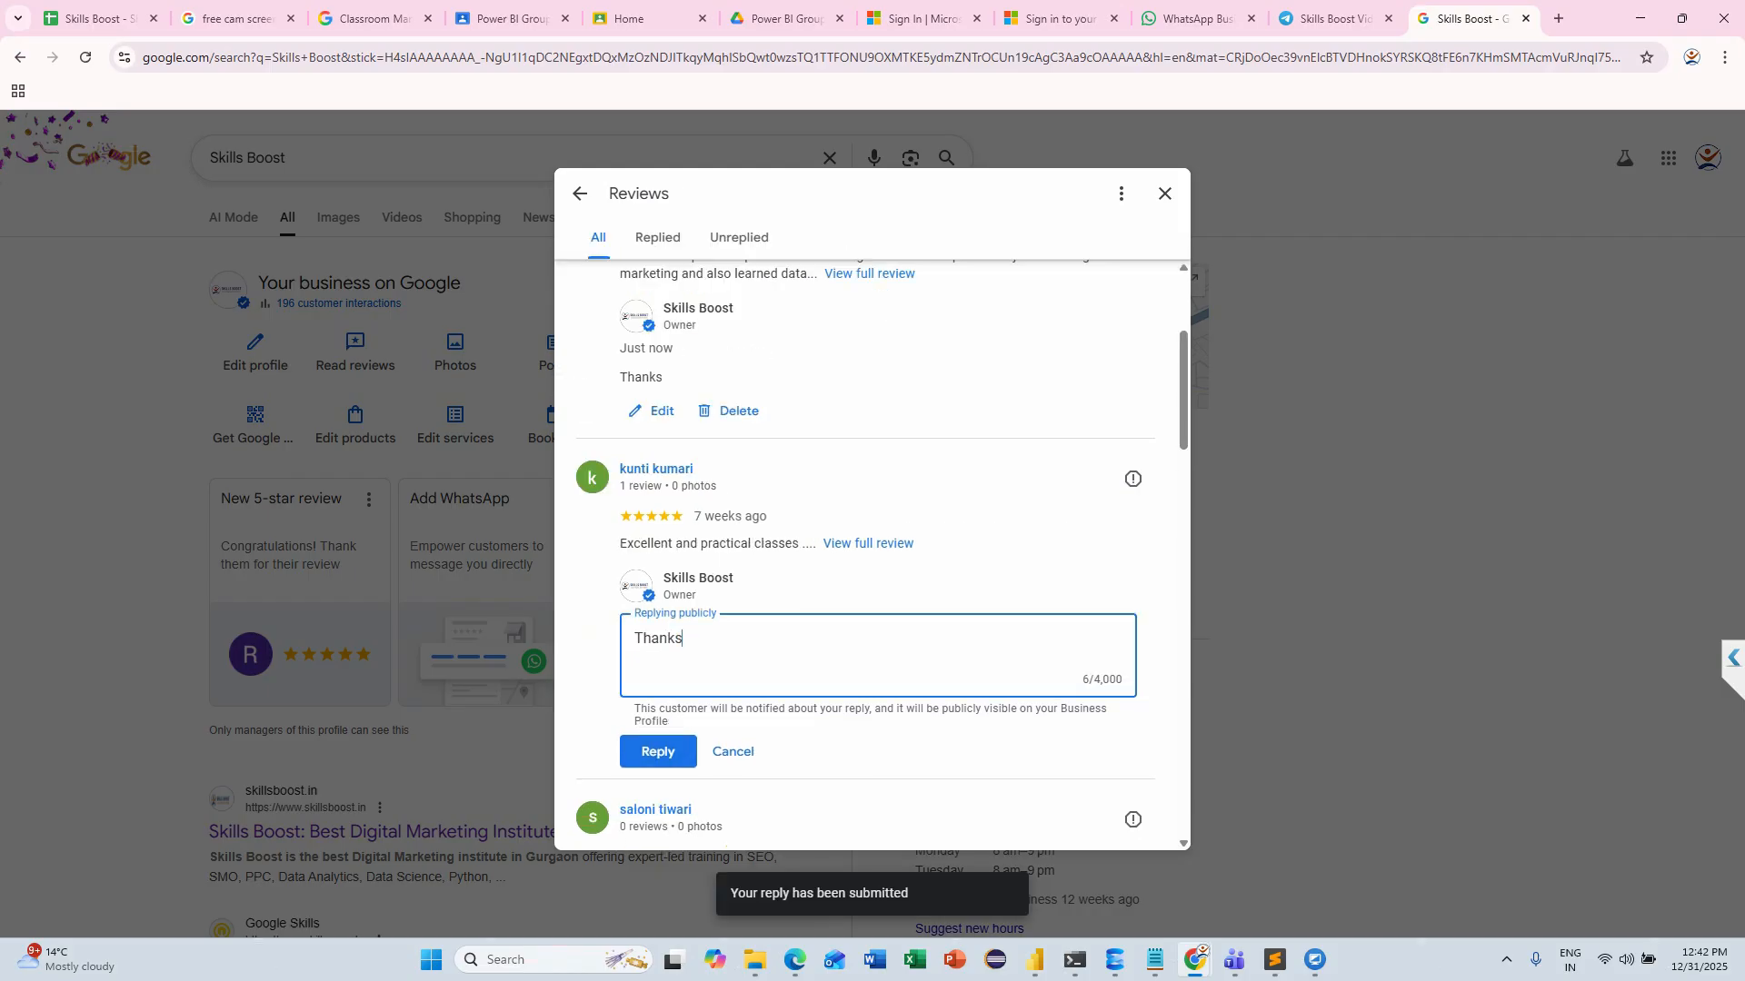
{"action": "left_click", "coordinate": [658, 751]}
- Reply 'Thanks' to the four-star review further down the reviews list
{"action": "scroll", "coordinate": [873, 554], "scroll_direction": "down", "scroll_amount": 4}
{"action": "scroll", "coordinate": [873, 555], "scroll_direction": "down", "scroll_amount": 1}
{"action": "left_click", "coordinate": [658, 523]}
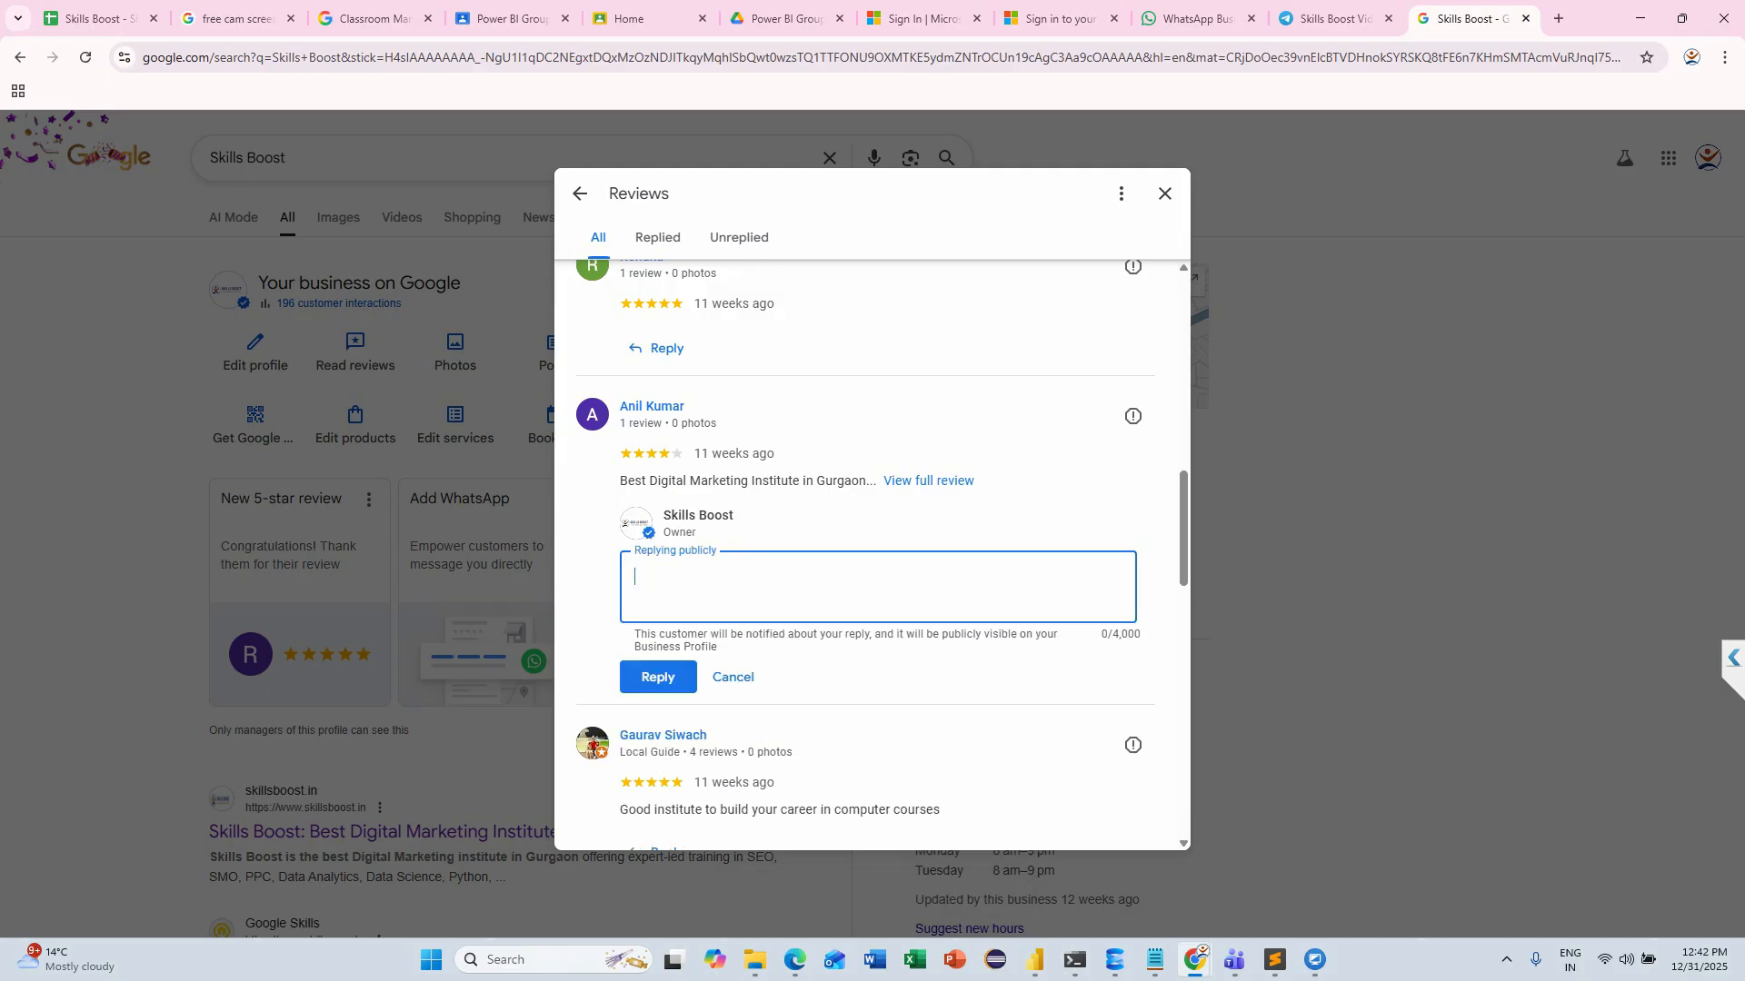
{"action": "type", "text": "Thanks"}
{"action": "key", "text": "ctrl+a"}
{"action": "type", "text": "Thanks"}
{"action": "left_click", "coordinate": [658, 689]}
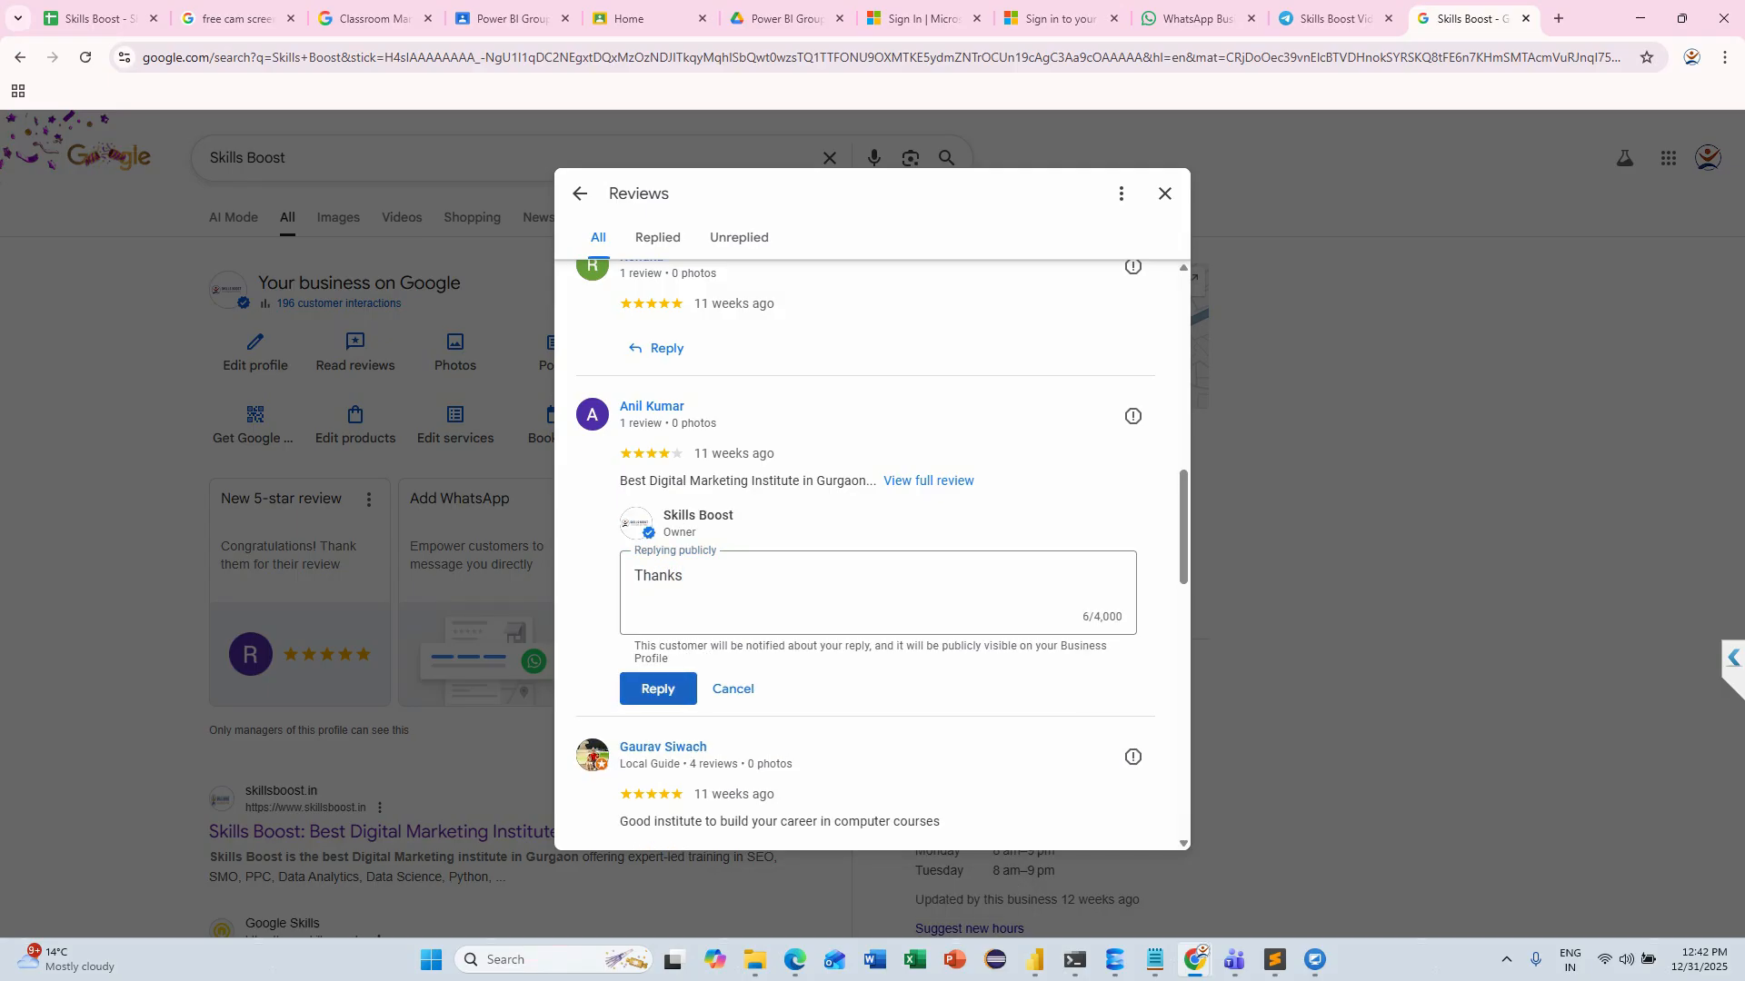
{"action": "scroll", "coordinate": [863, 555], "scroll_direction": "down", "scroll_amount": 5}
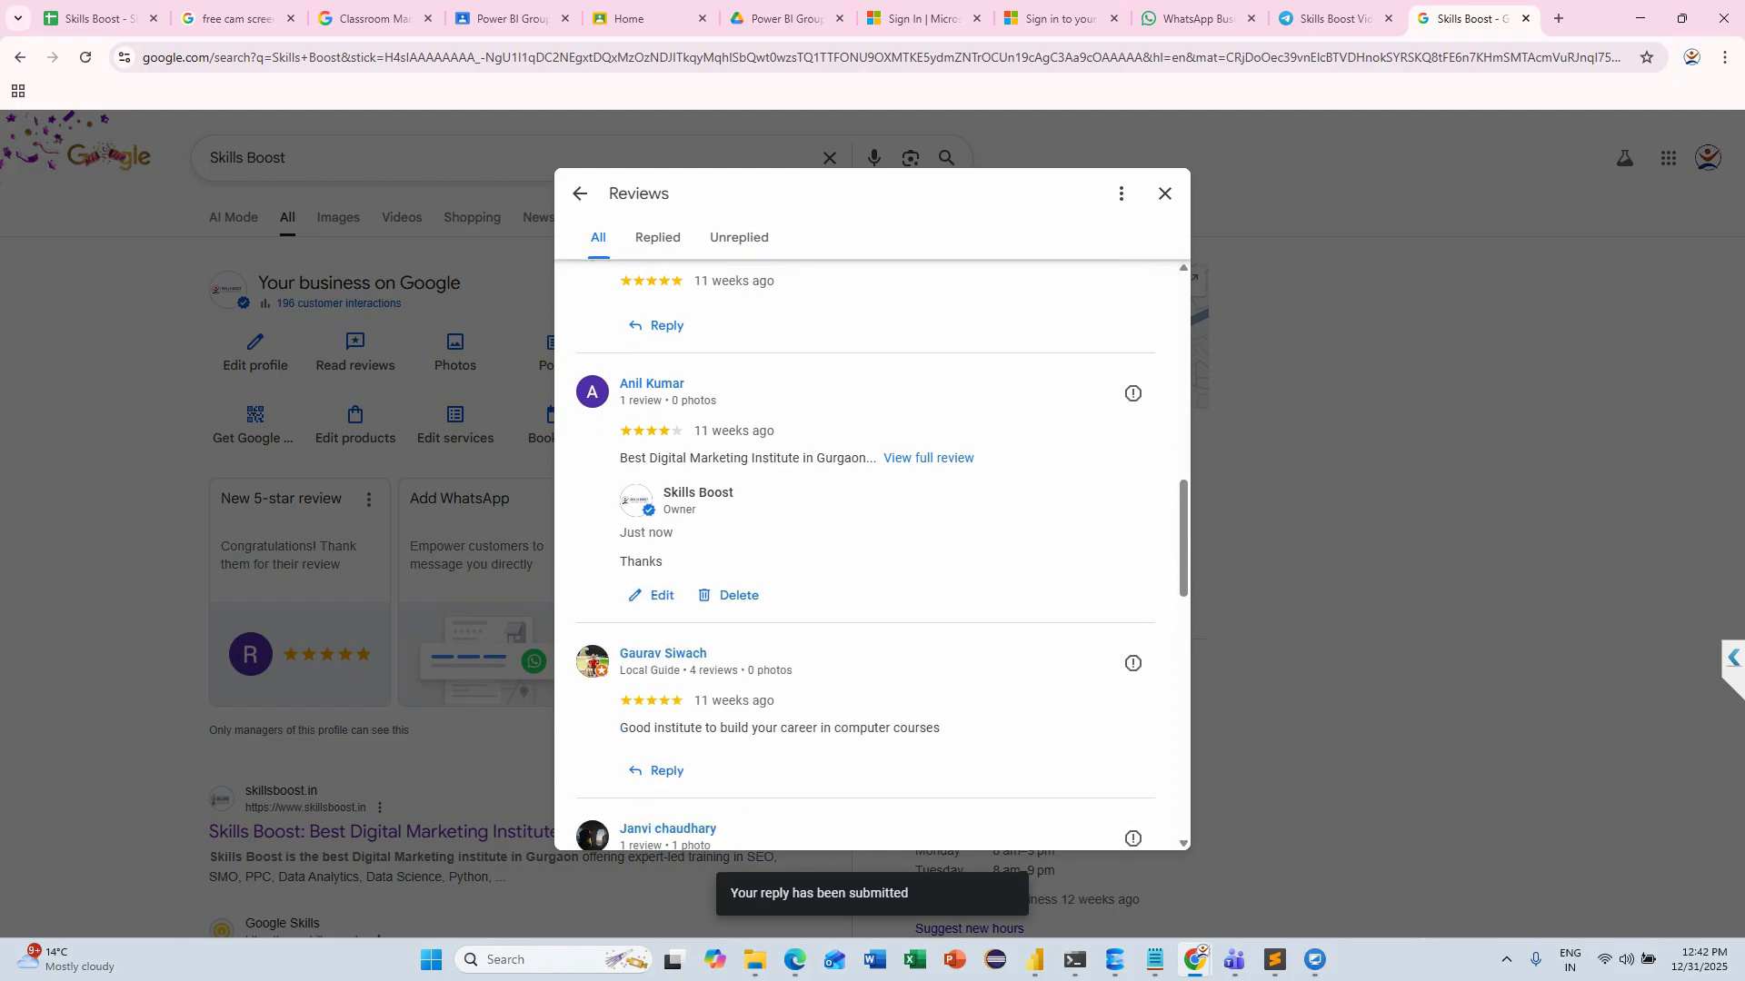
- Scroll through the remaining reviews and close the reviews panel
{"action": "scroll", "coordinate": [863, 554], "scroll_direction": "down", "scroll_amount": 8}
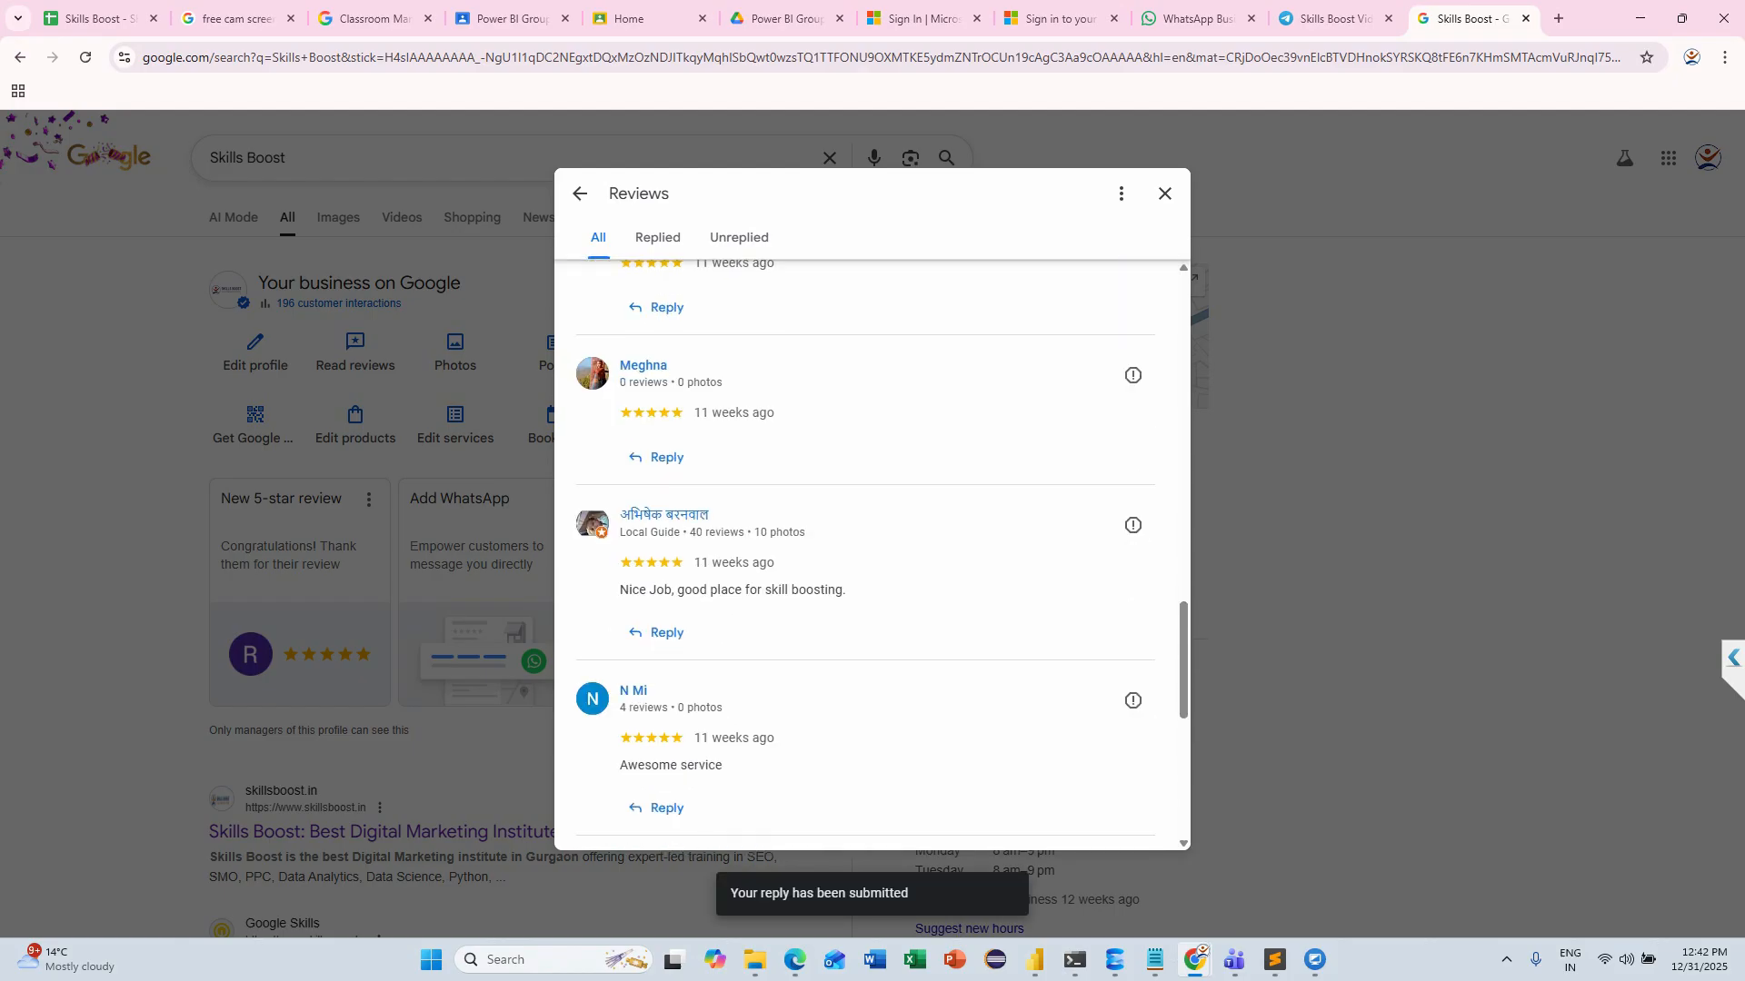
{"action": "scroll", "coordinate": [863, 554], "scroll_direction": "up", "scroll_amount": 10}
{"action": "scroll", "coordinate": [872, 613], "scroll_direction": "up", "scroll_amount": 6}
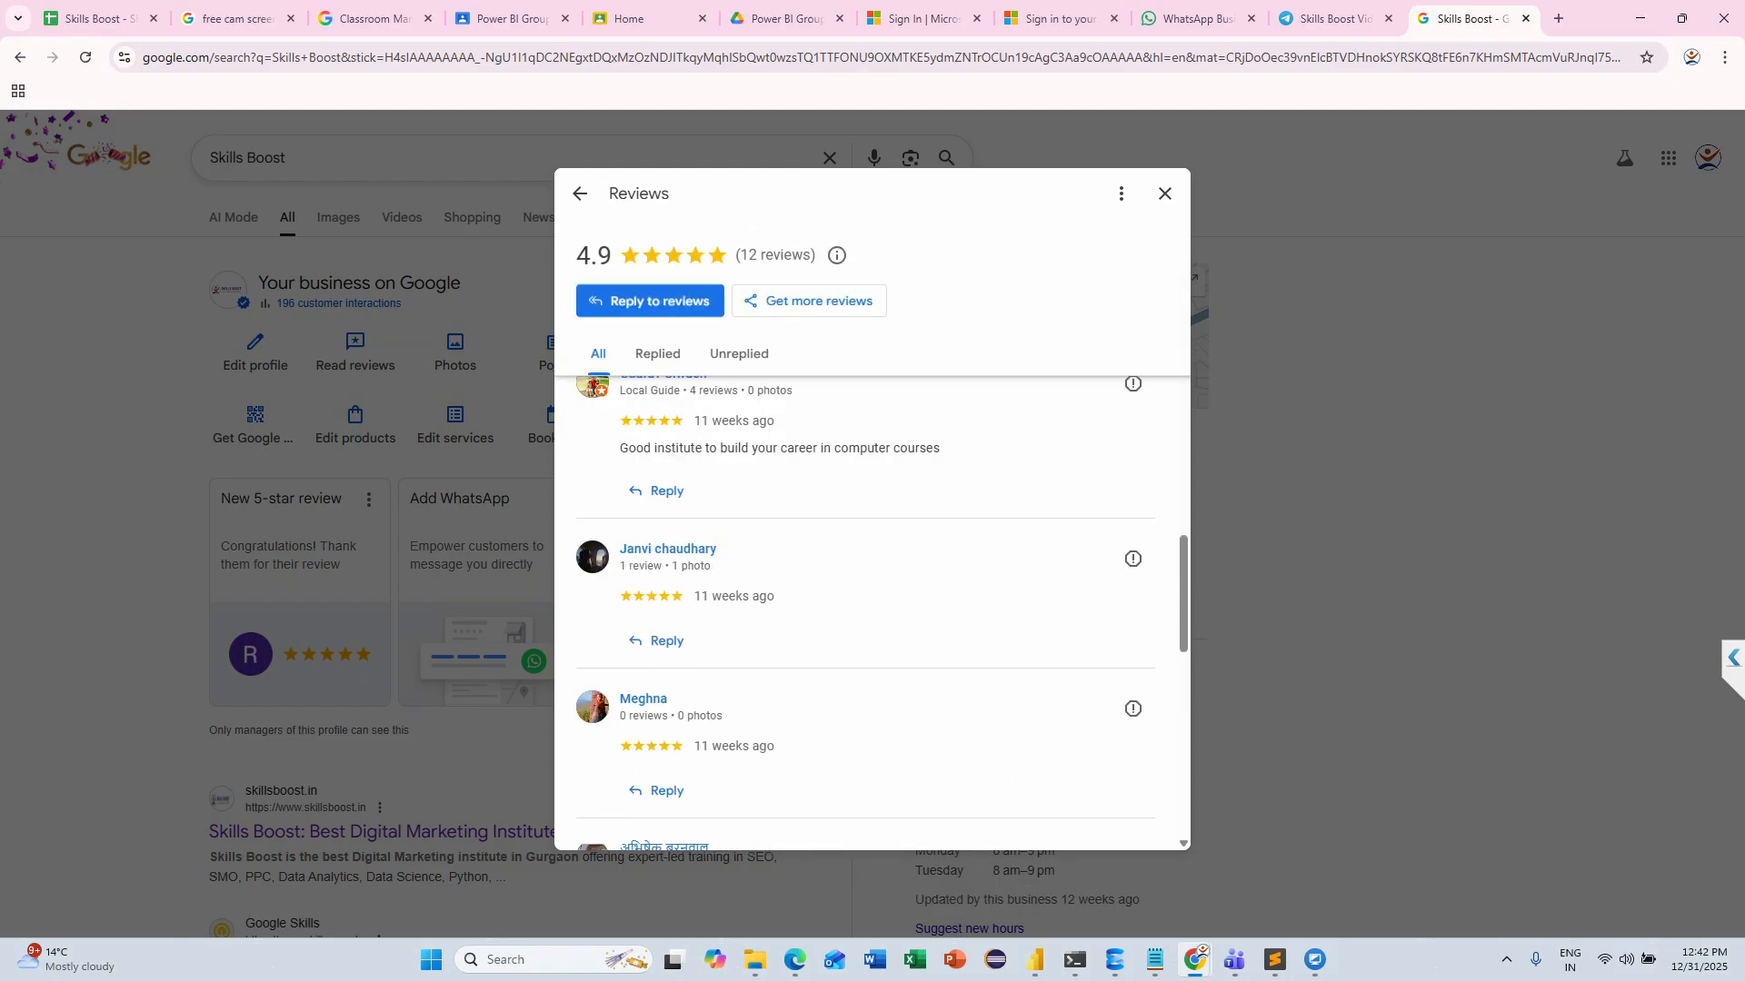
{"action": "left_click", "coordinate": [1164, 193]}
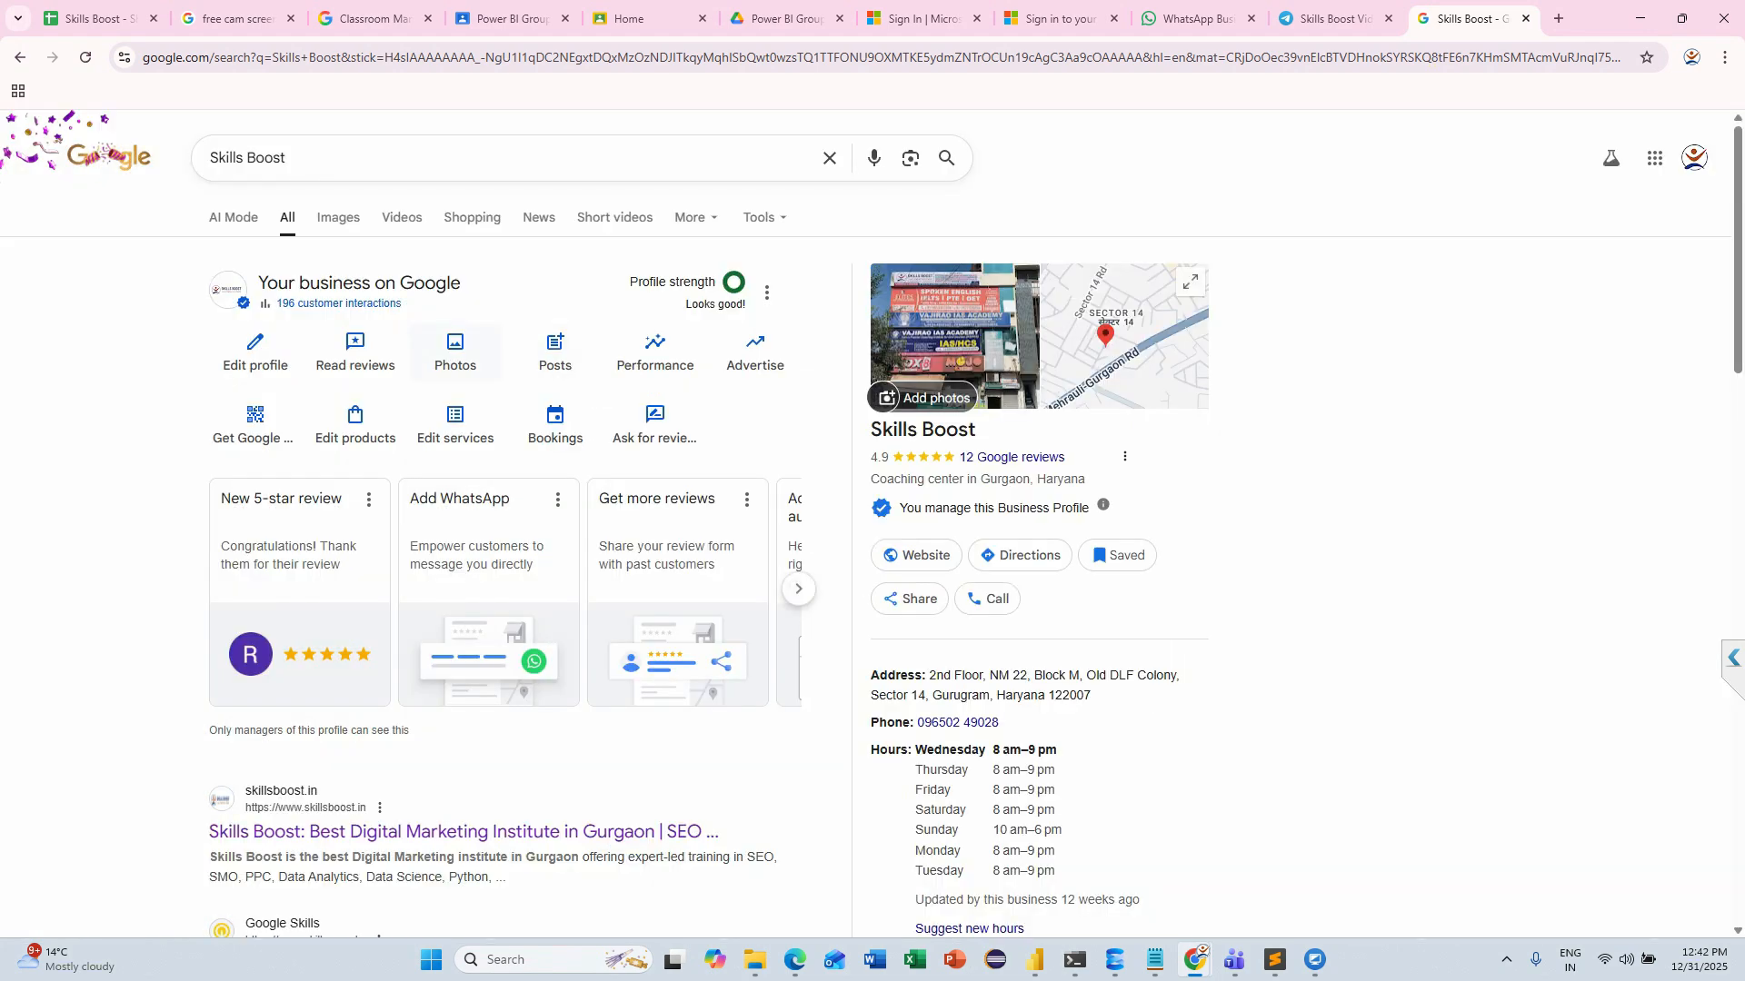
- Open the profile's photos and upload the 'Untitled design' image, then close the photos panel
{"action": "left_click", "coordinate": [455, 352]}
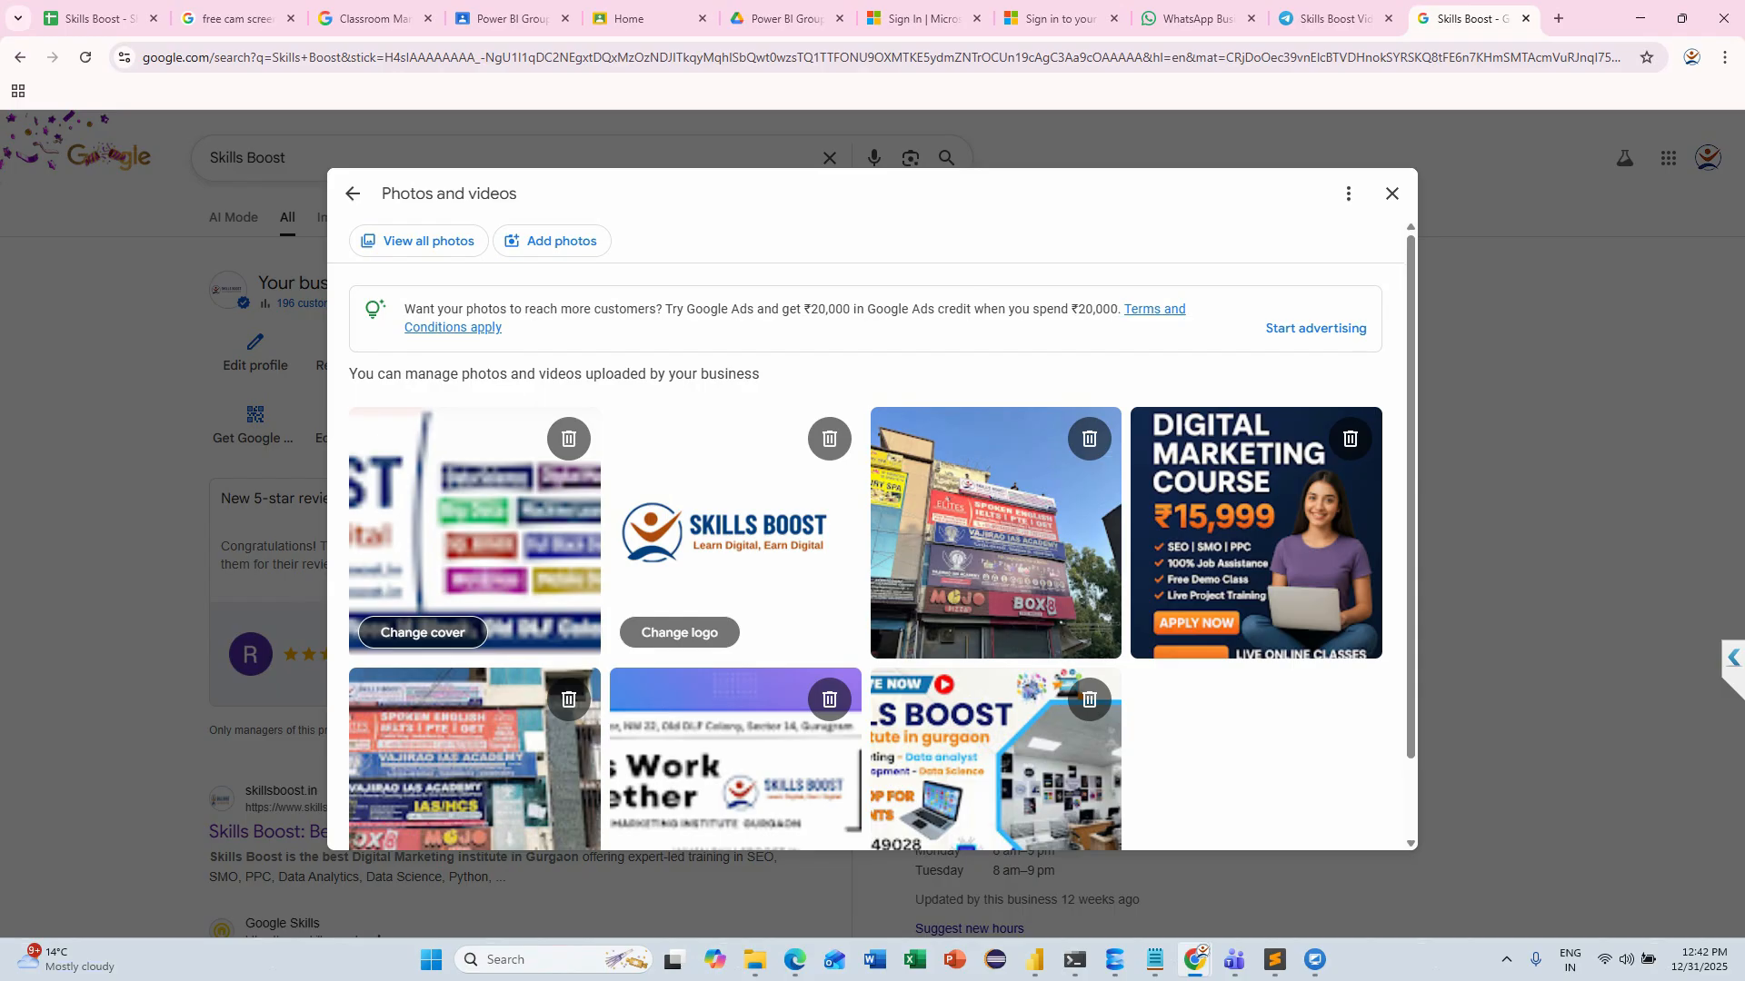
{"action": "scroll", "coordinate": [865, 556], "scroll_direction": "down", "scroll_amount": 1}
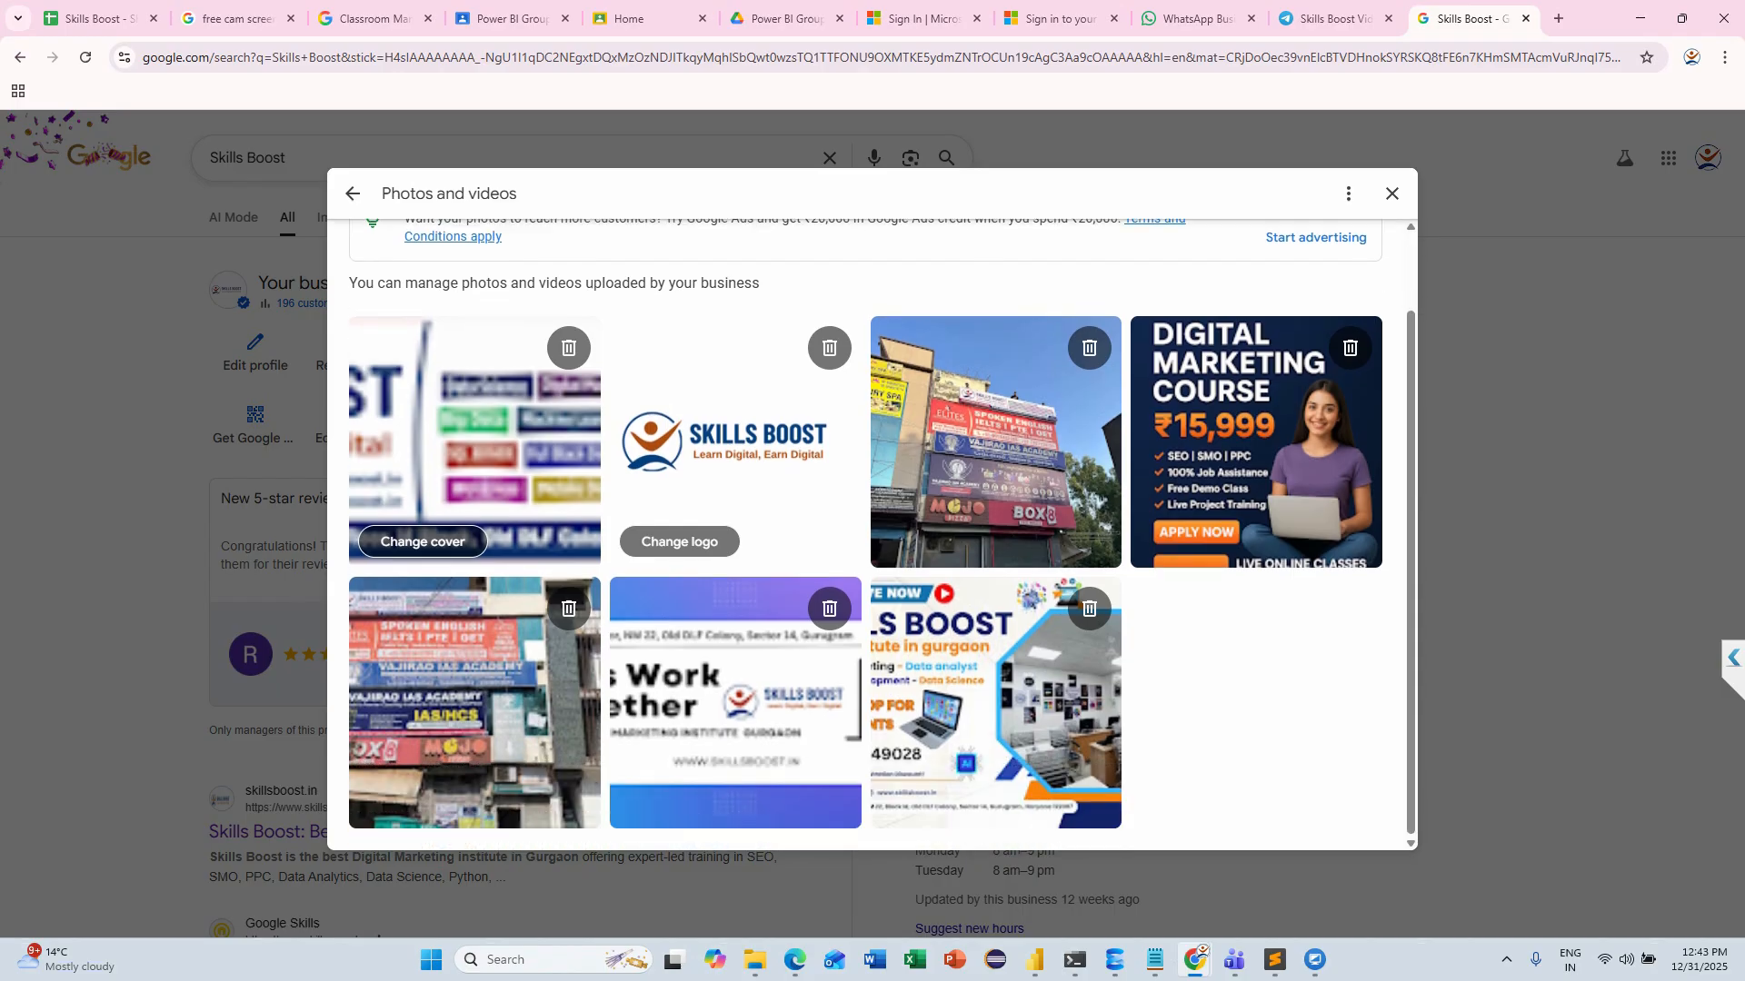
{"action": "scroll", "coordinate": [865, 556], "scroll_direction": "up", "scroll_amount": 1}
{"action": "left_click", "coordinate": [551, 241]}
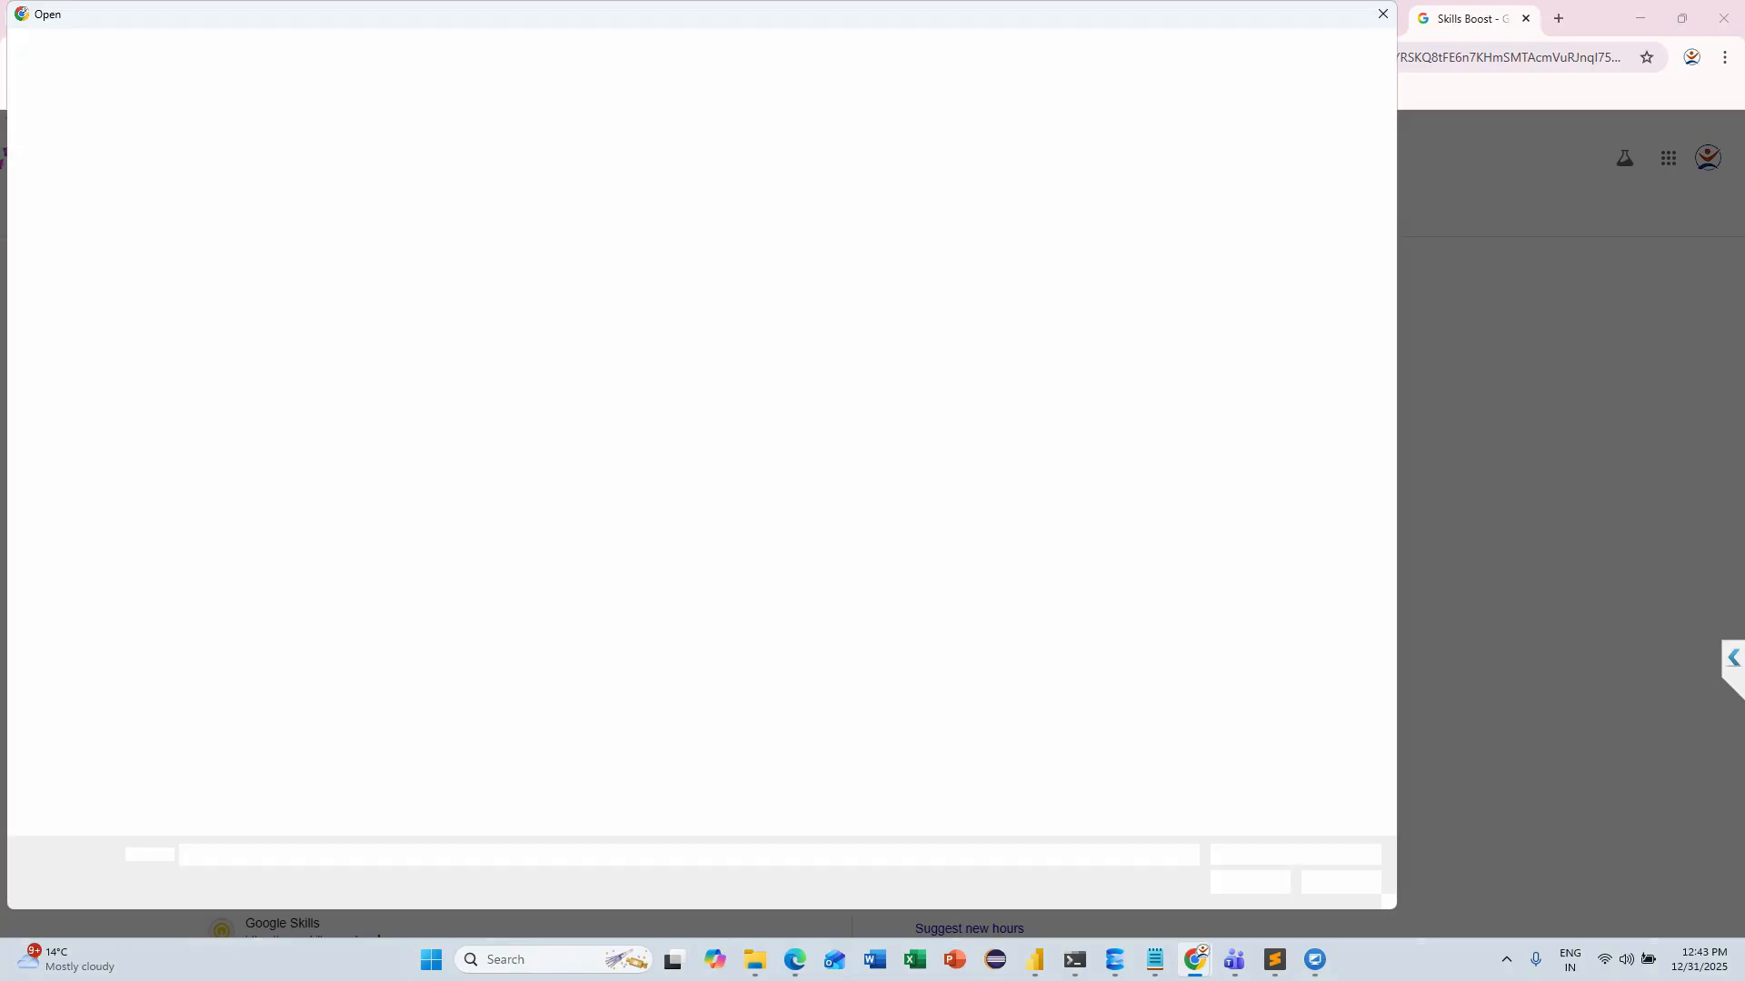
{"action": "left_click", "coordinate": [85, 273]}
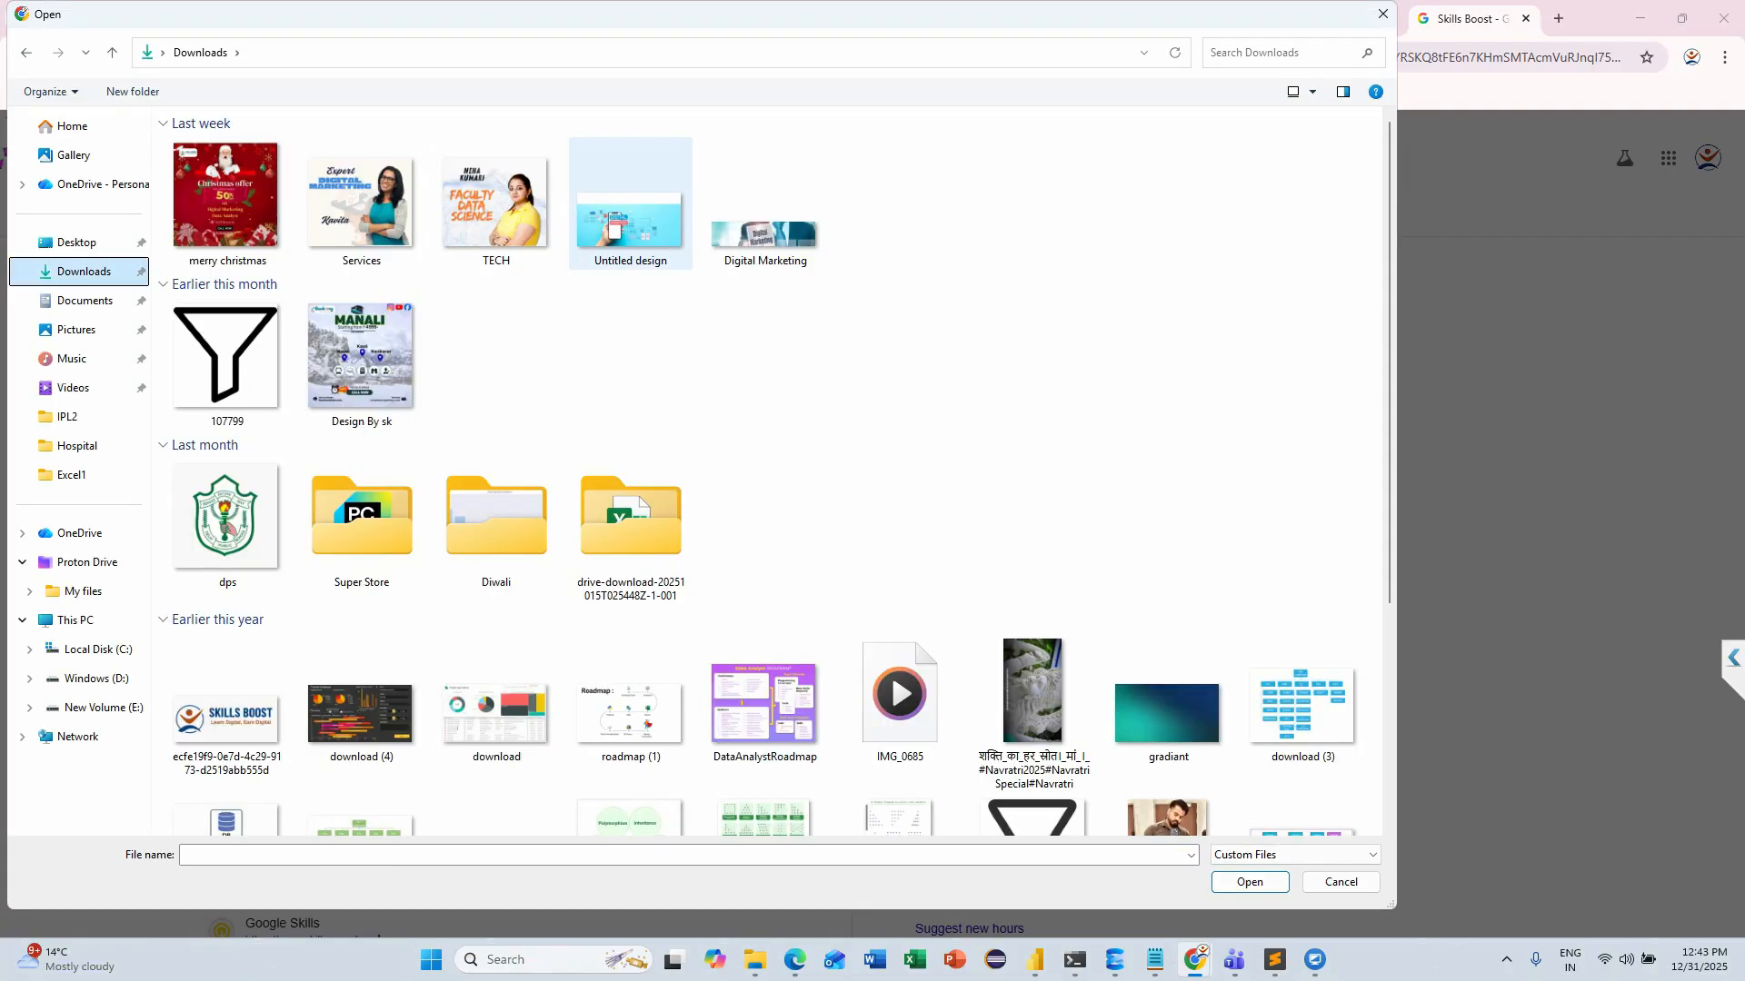
{"action": "double_click", "coordinate": [631, 206]}
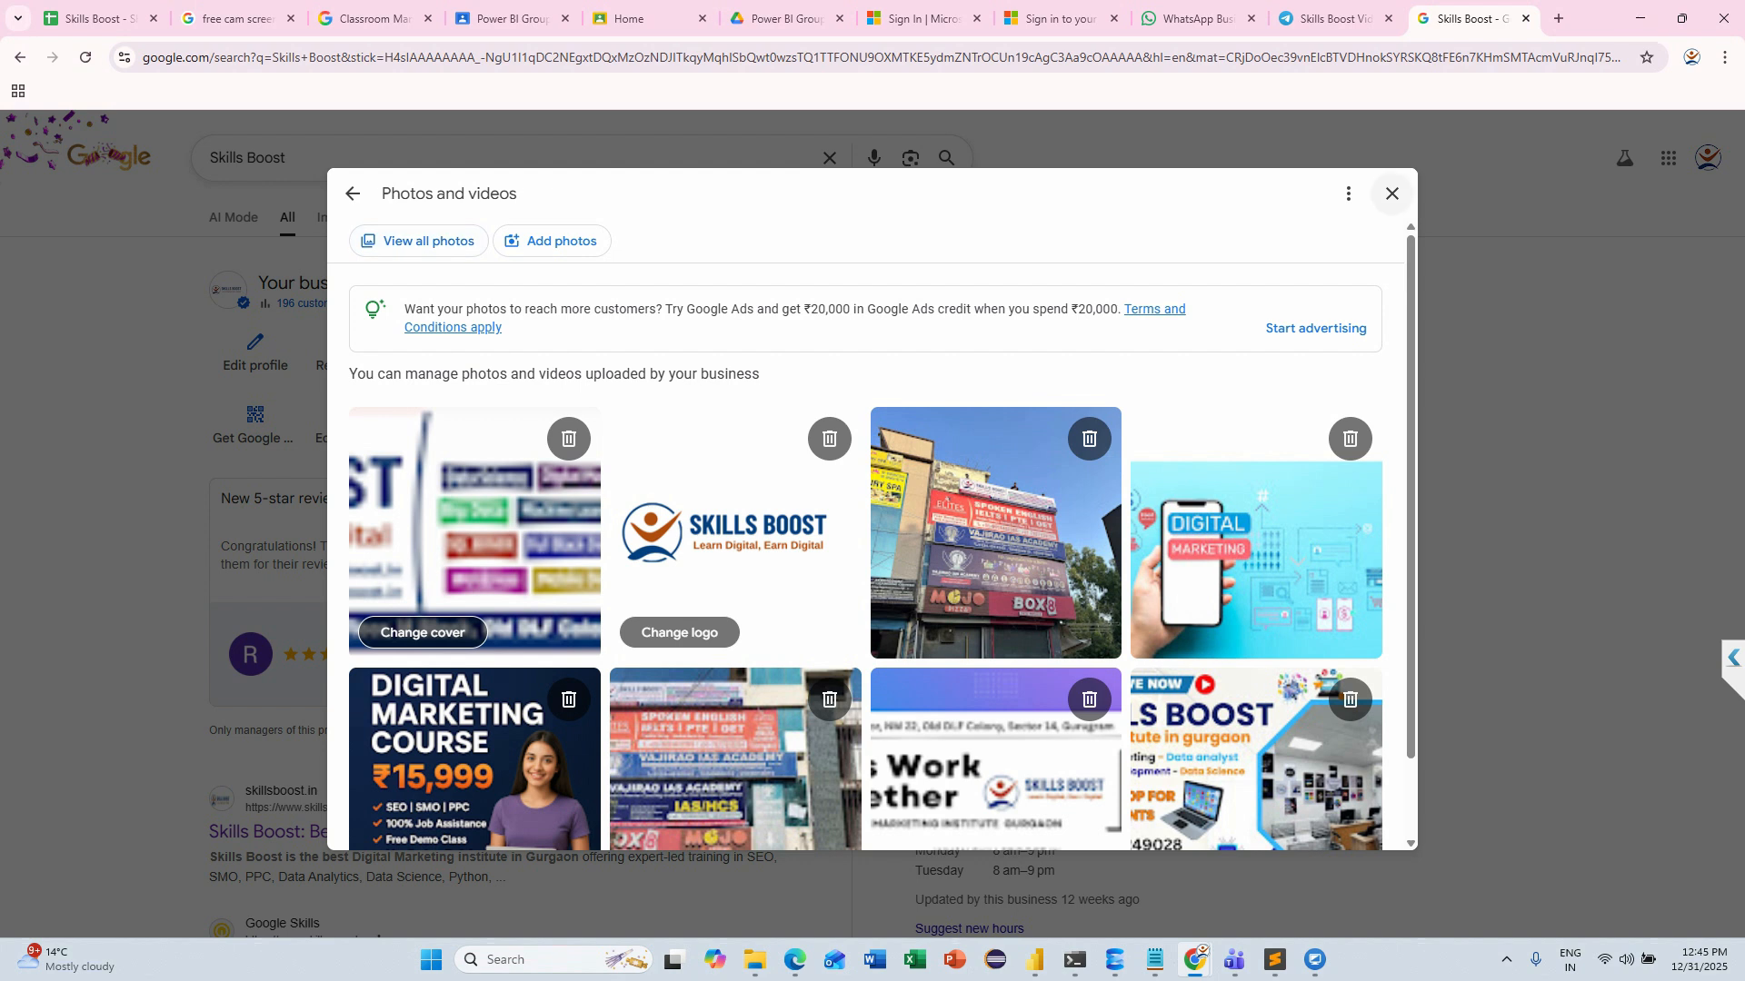
{"action": "left_click", "coordinate": [1391, 193]}
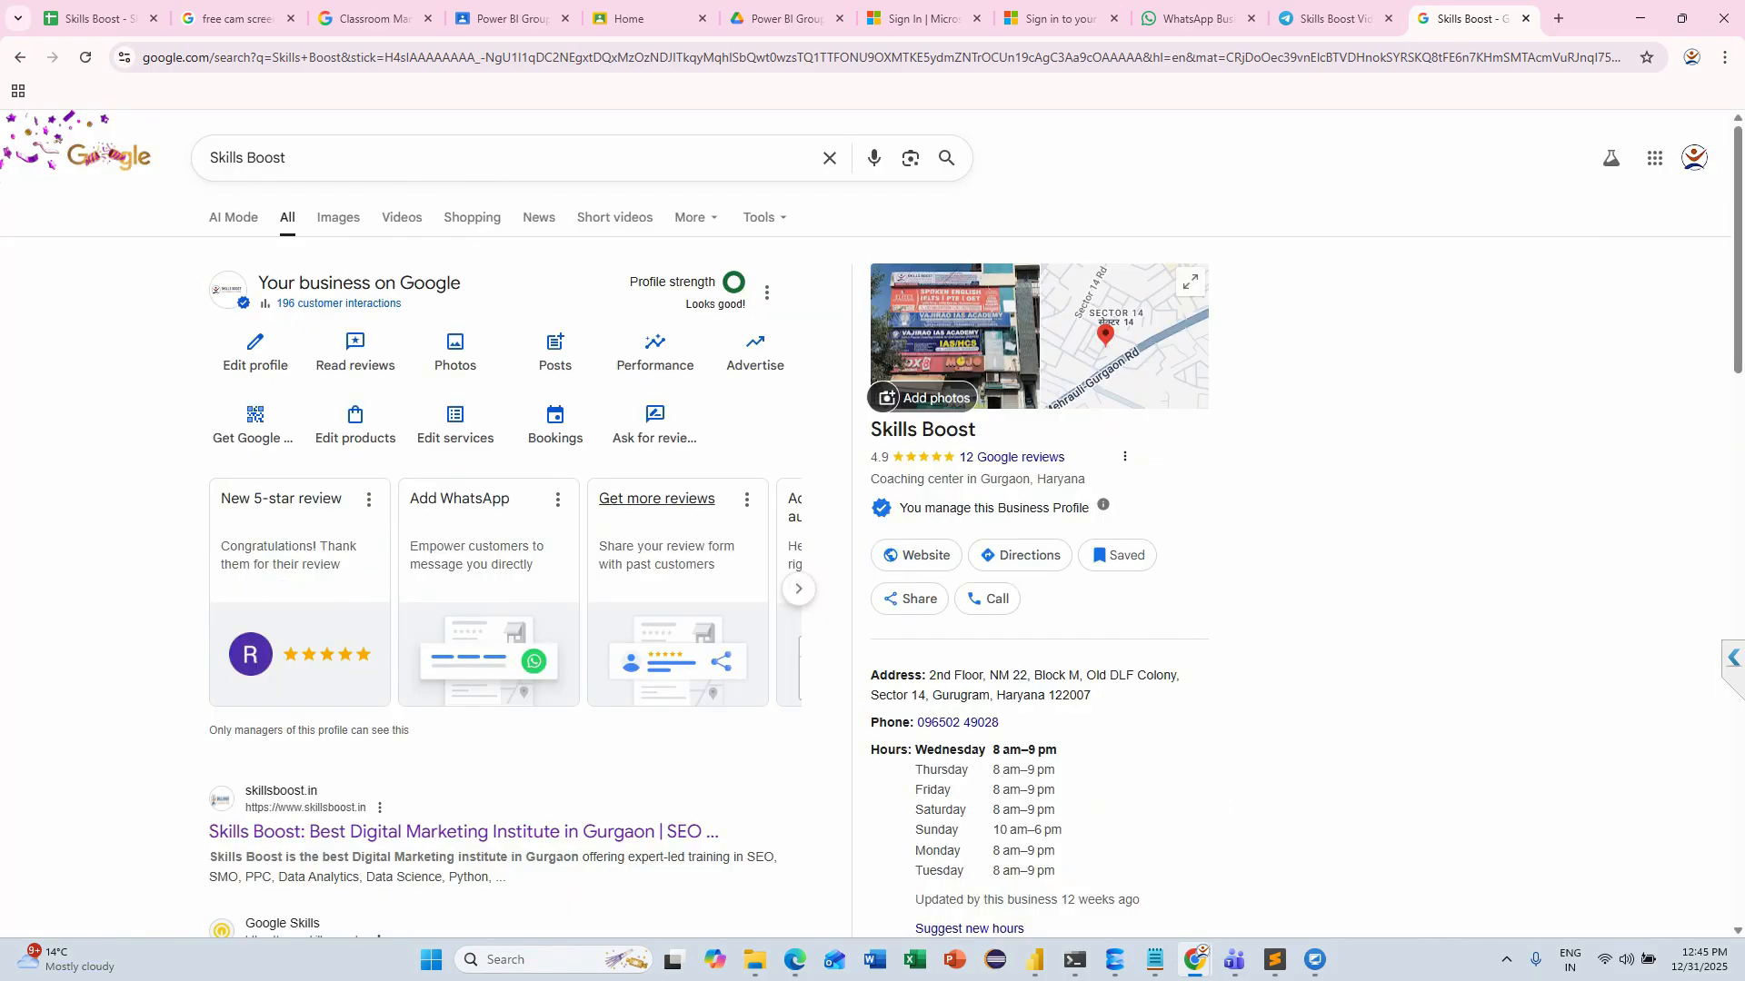
- Start a new Update post from the profile's posts list and select its description field
{"action": "left_click", "coordinate": [555, 353]}
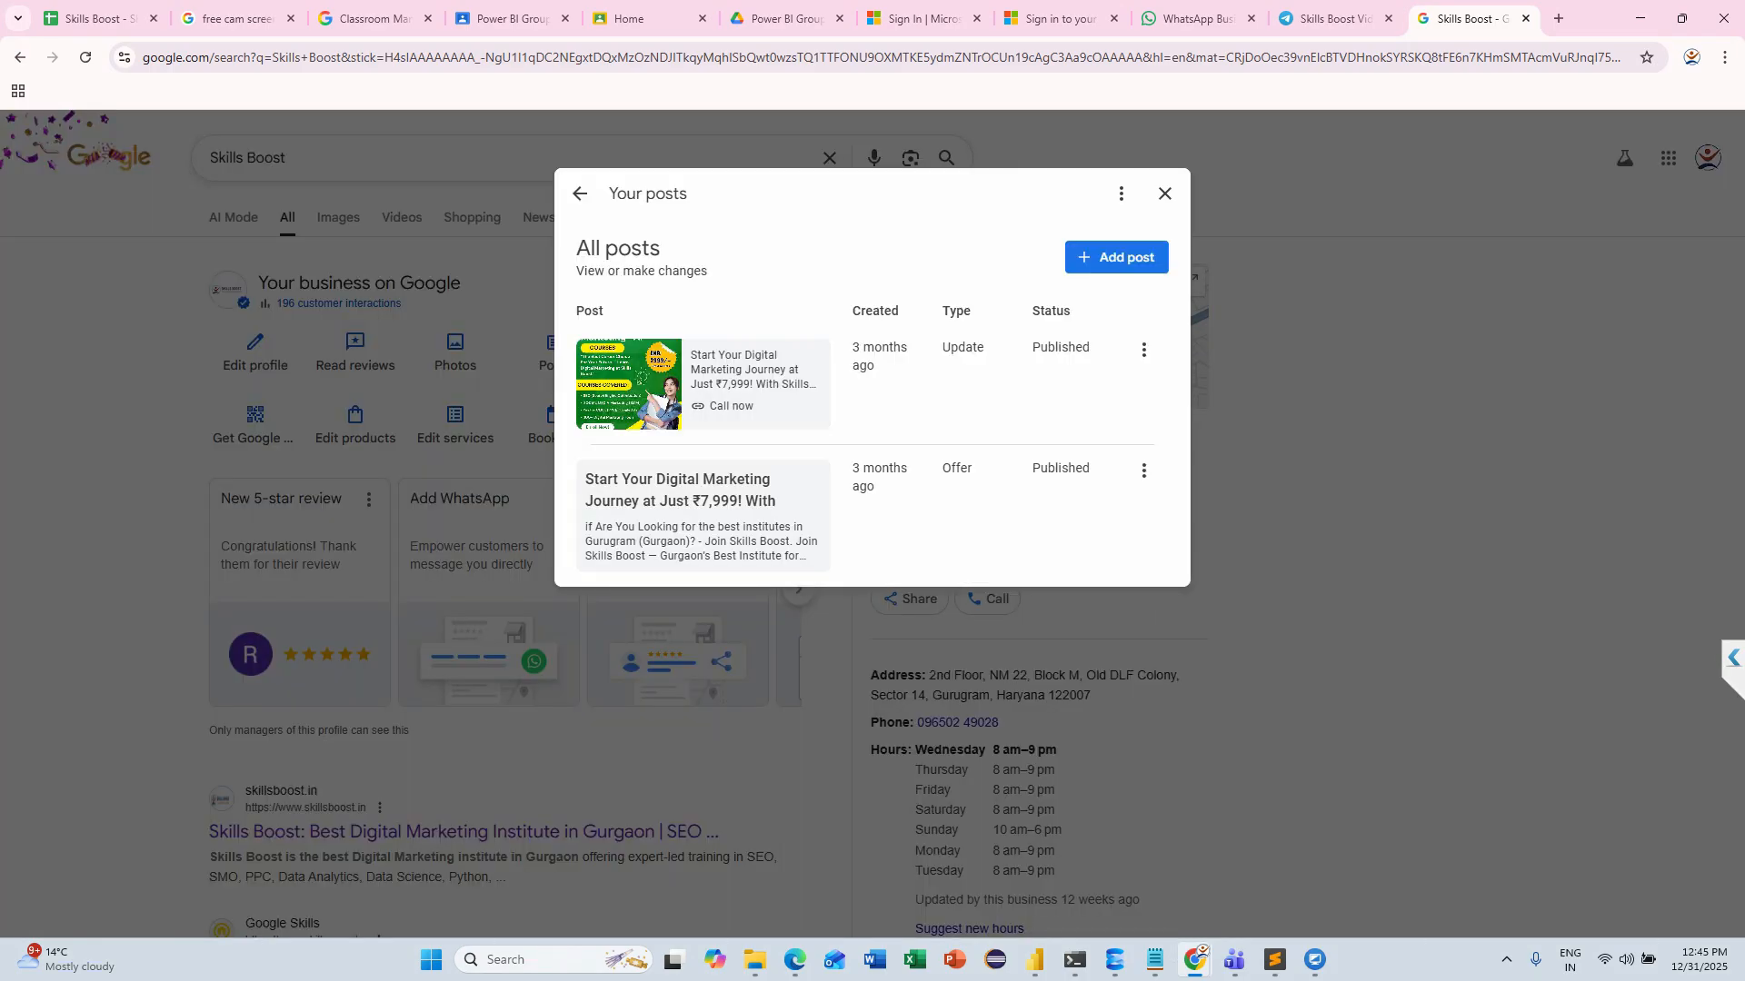
{"action": "left_click", "coordinate": [1116, 257]}
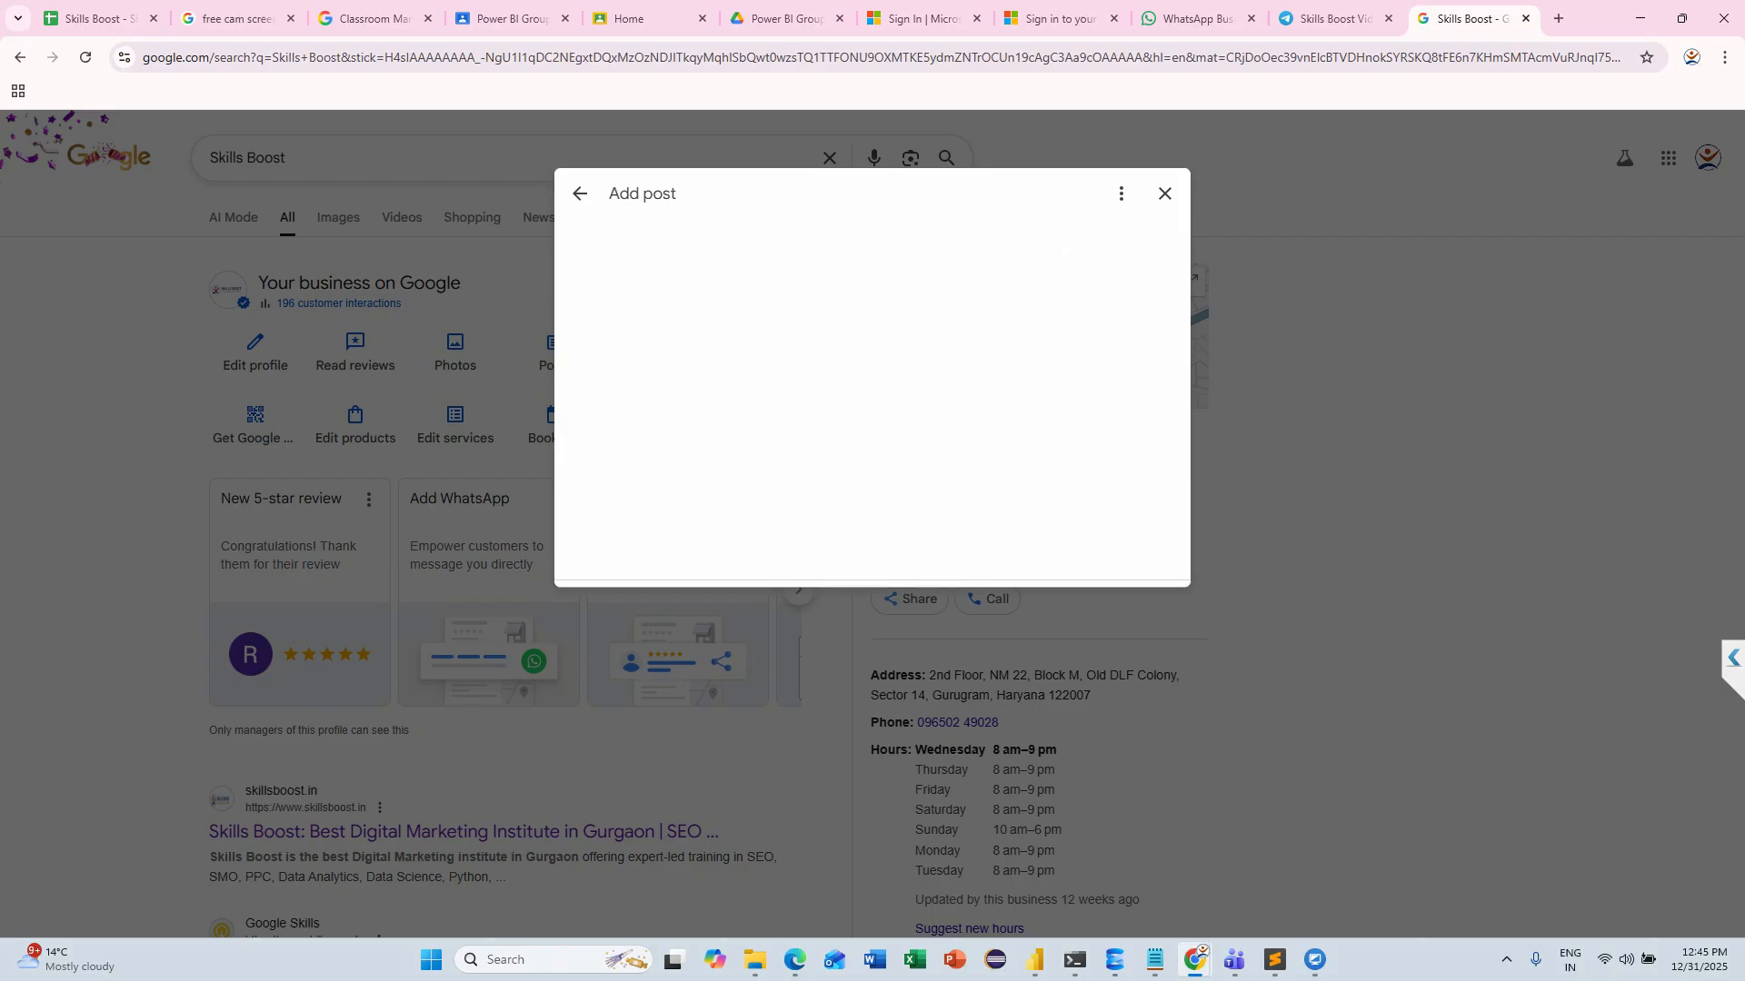
{"action": "left_click", "coordinate": [721, 328]}
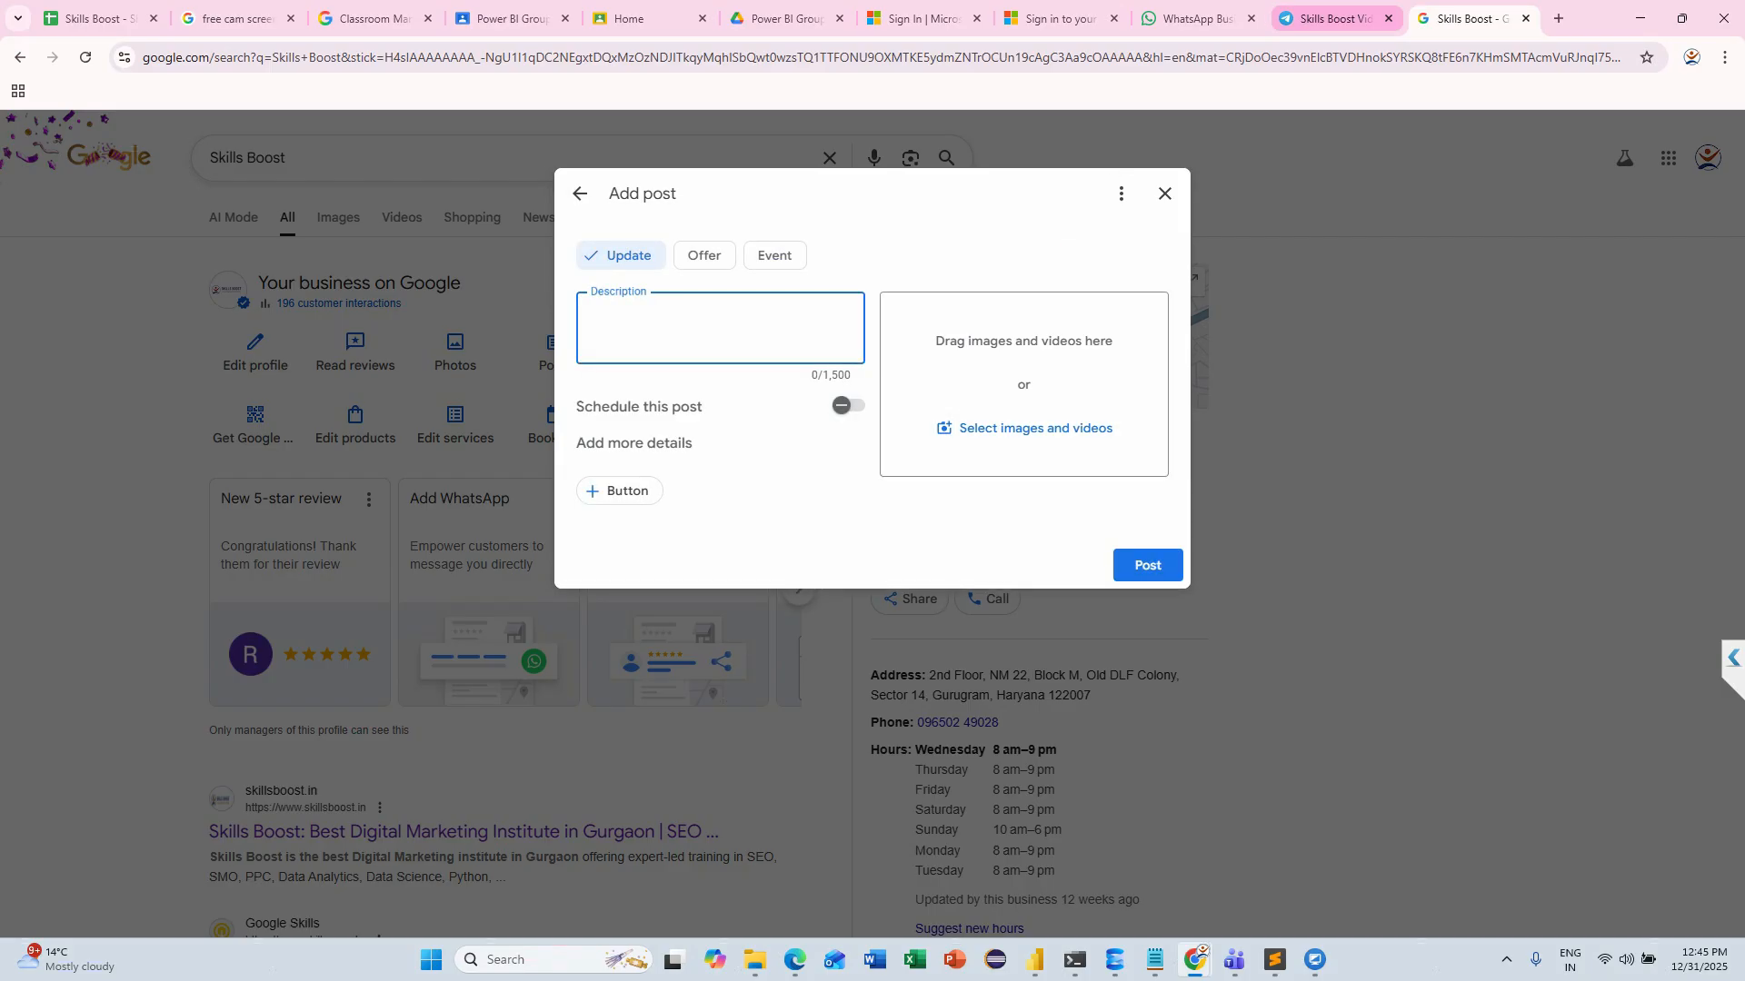
{"action": "left_click", "coordinate": [1334, 18]}
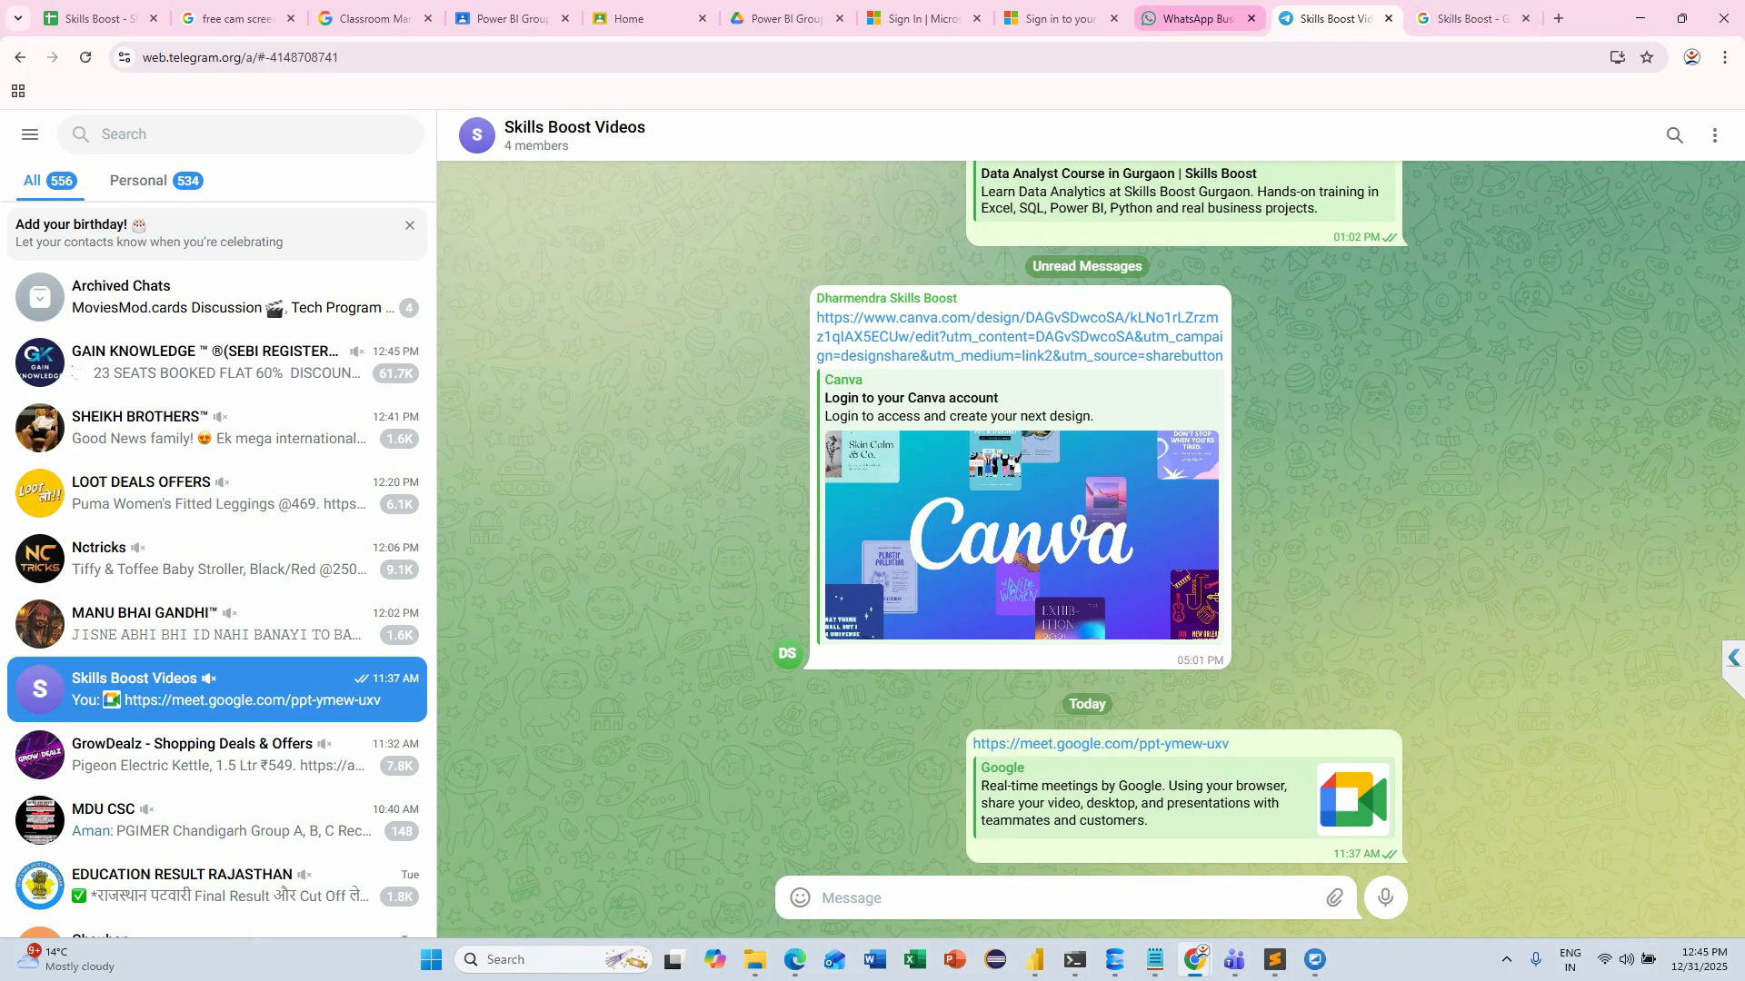
{"action": "left_click", "coordinate": [1195, 18]}
{"action": "left_click", "coordinate": [1467, 18]}
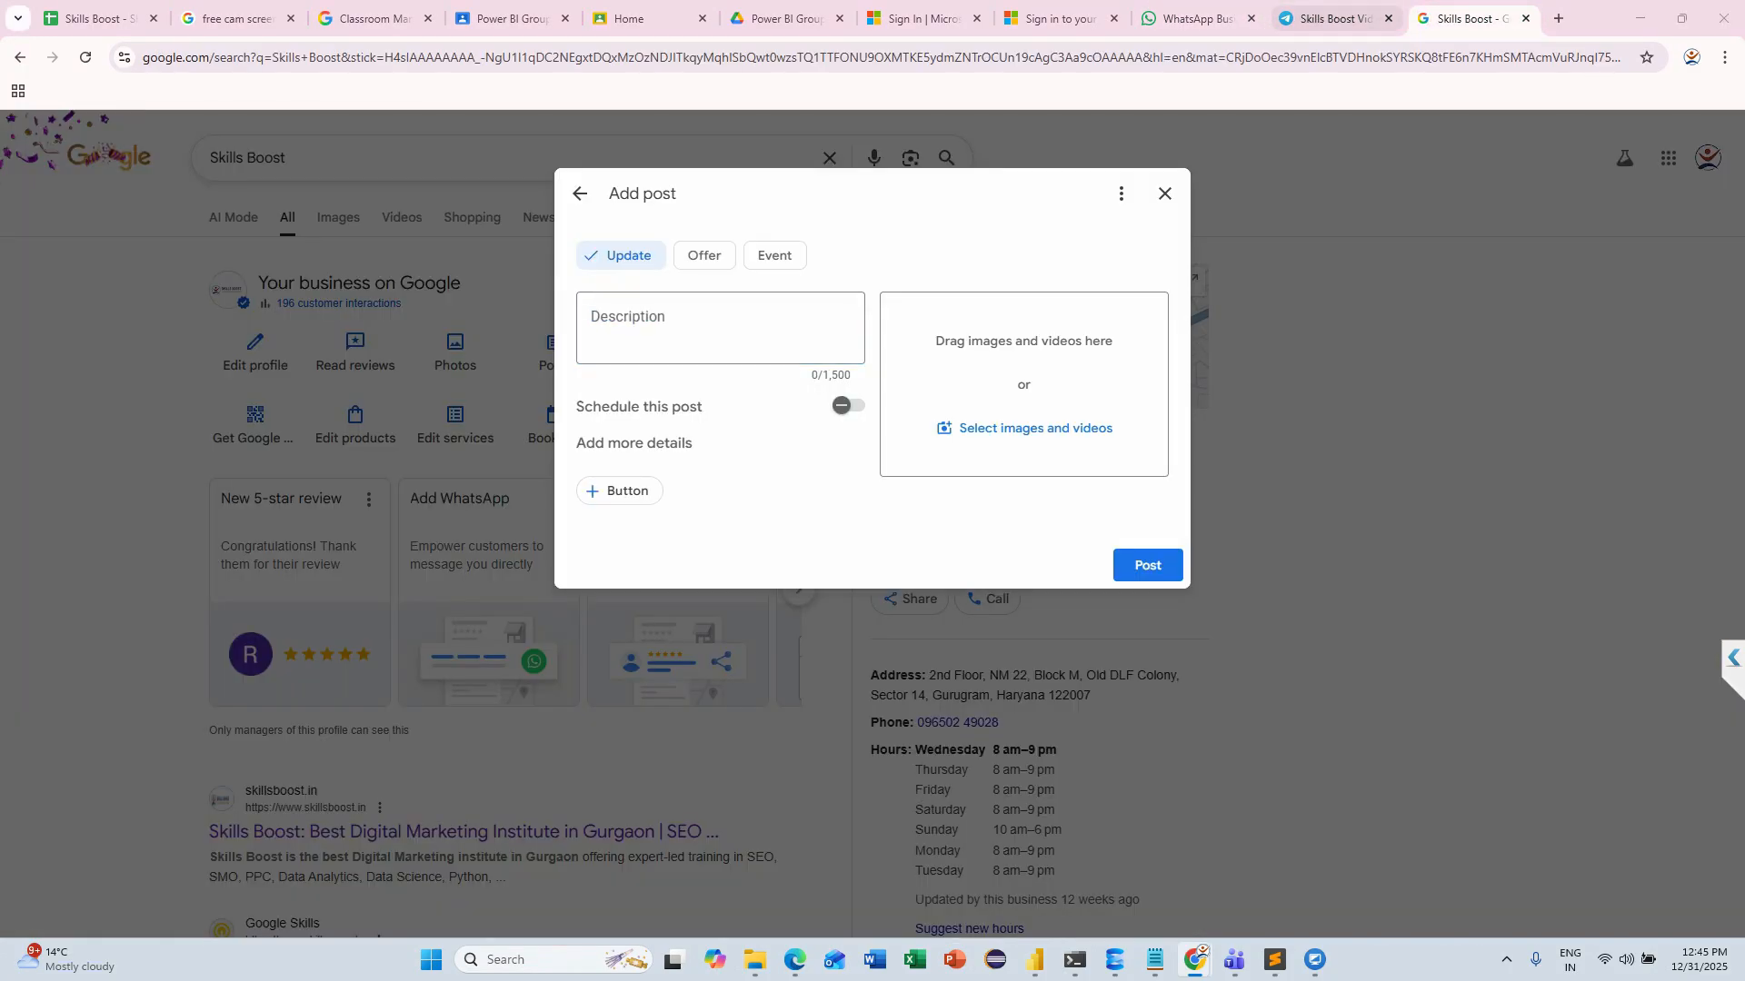
- Copy the course description text from the Skills Boost digital marketing page source in the other browser window
{"action": "key", "text": "alt+Tab"}
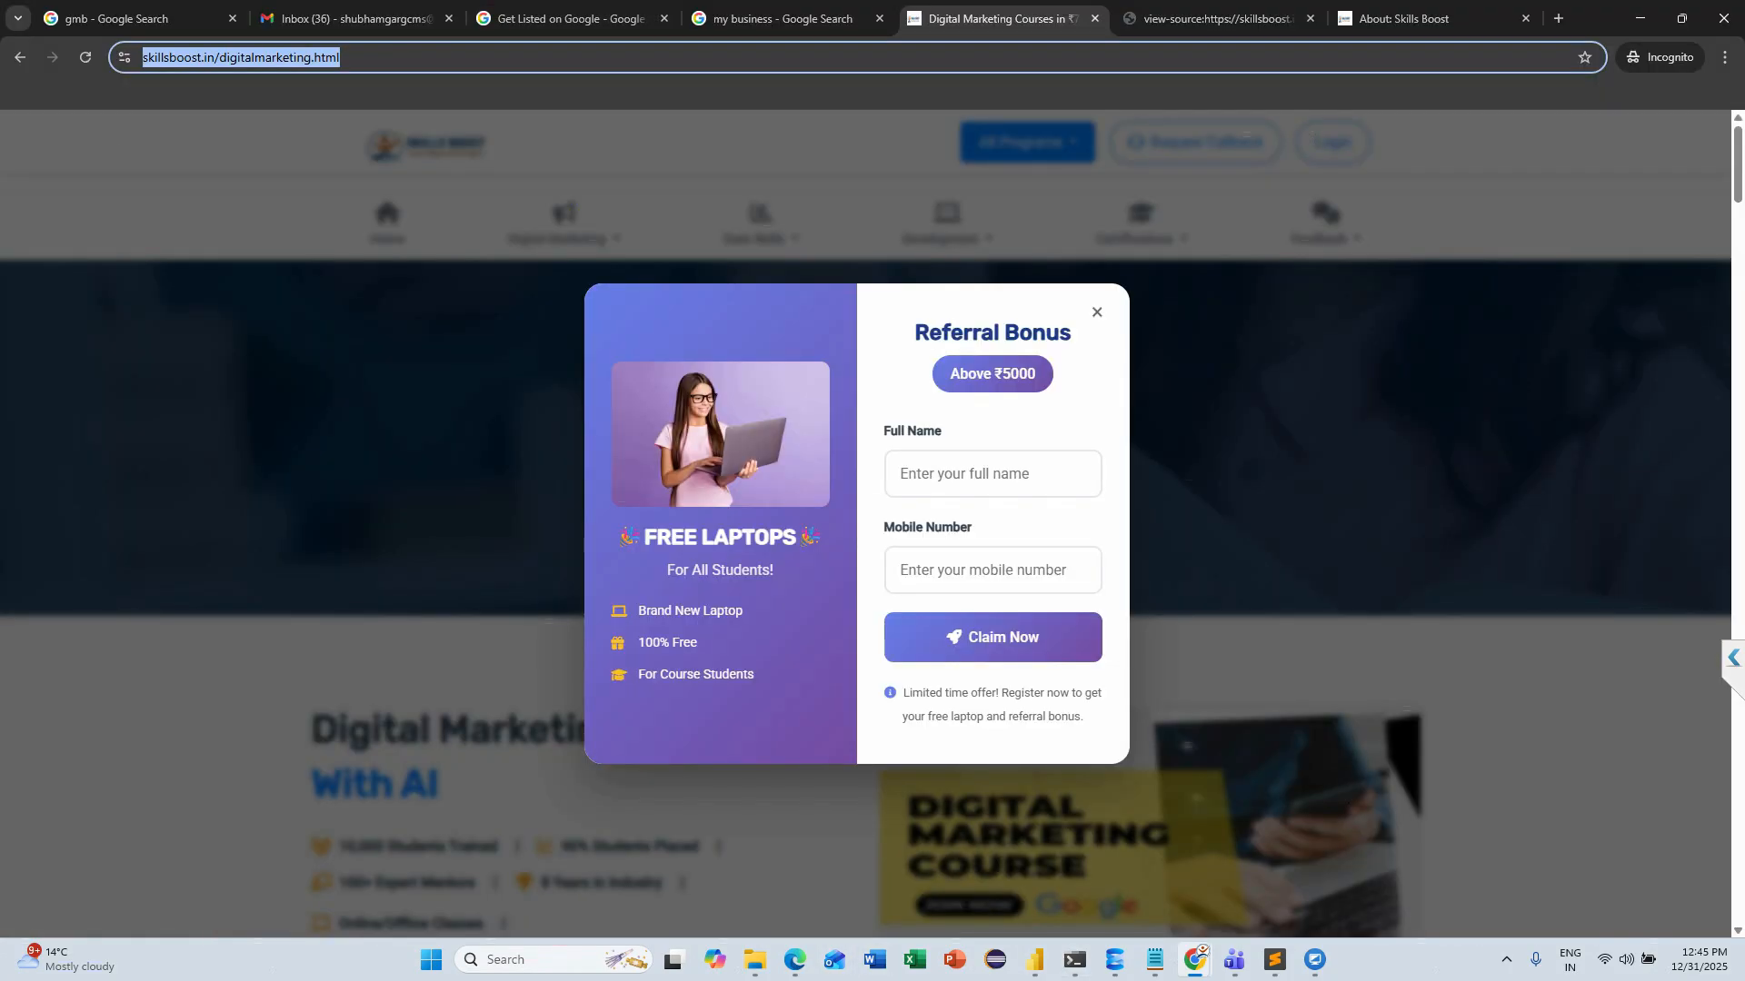
{"action": "key", "text": "ctrl+Tab"}
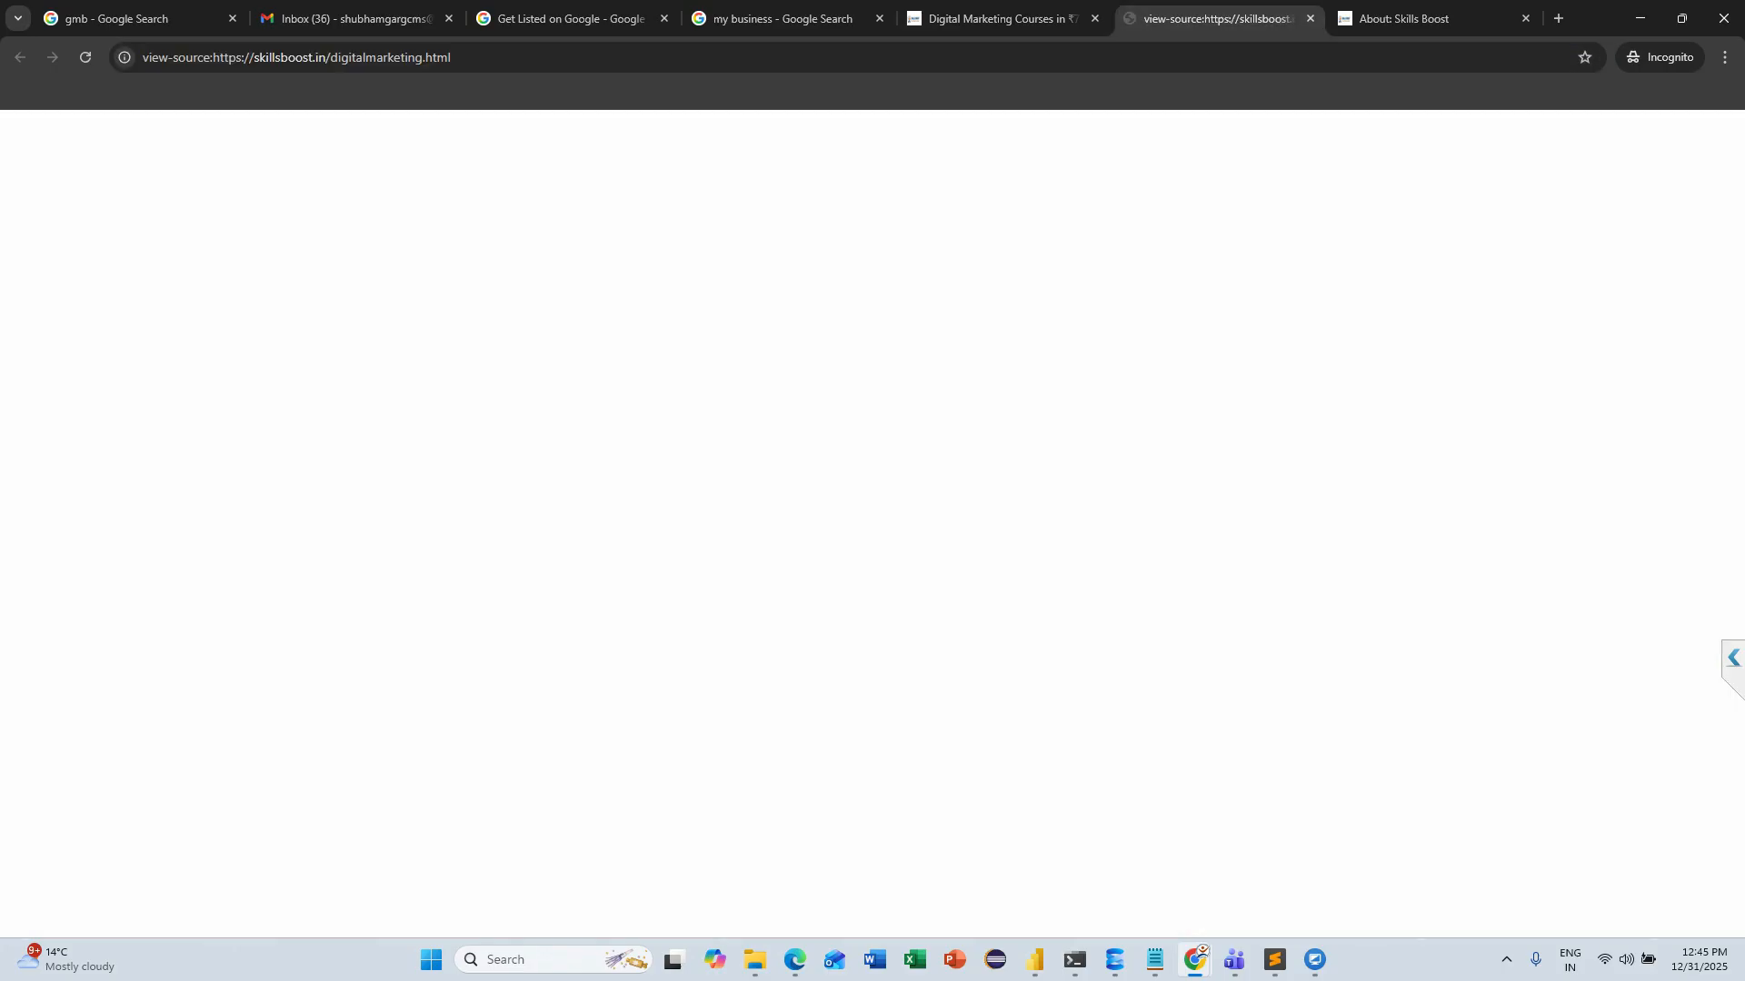
{"action": "left_click_drag", "start_coordinate": [260, 259], "coordinate": [1507, 259]}
{"action": "key", "text": "ctrl+c"}
{"action": "key", "text": "alt+Tab"}
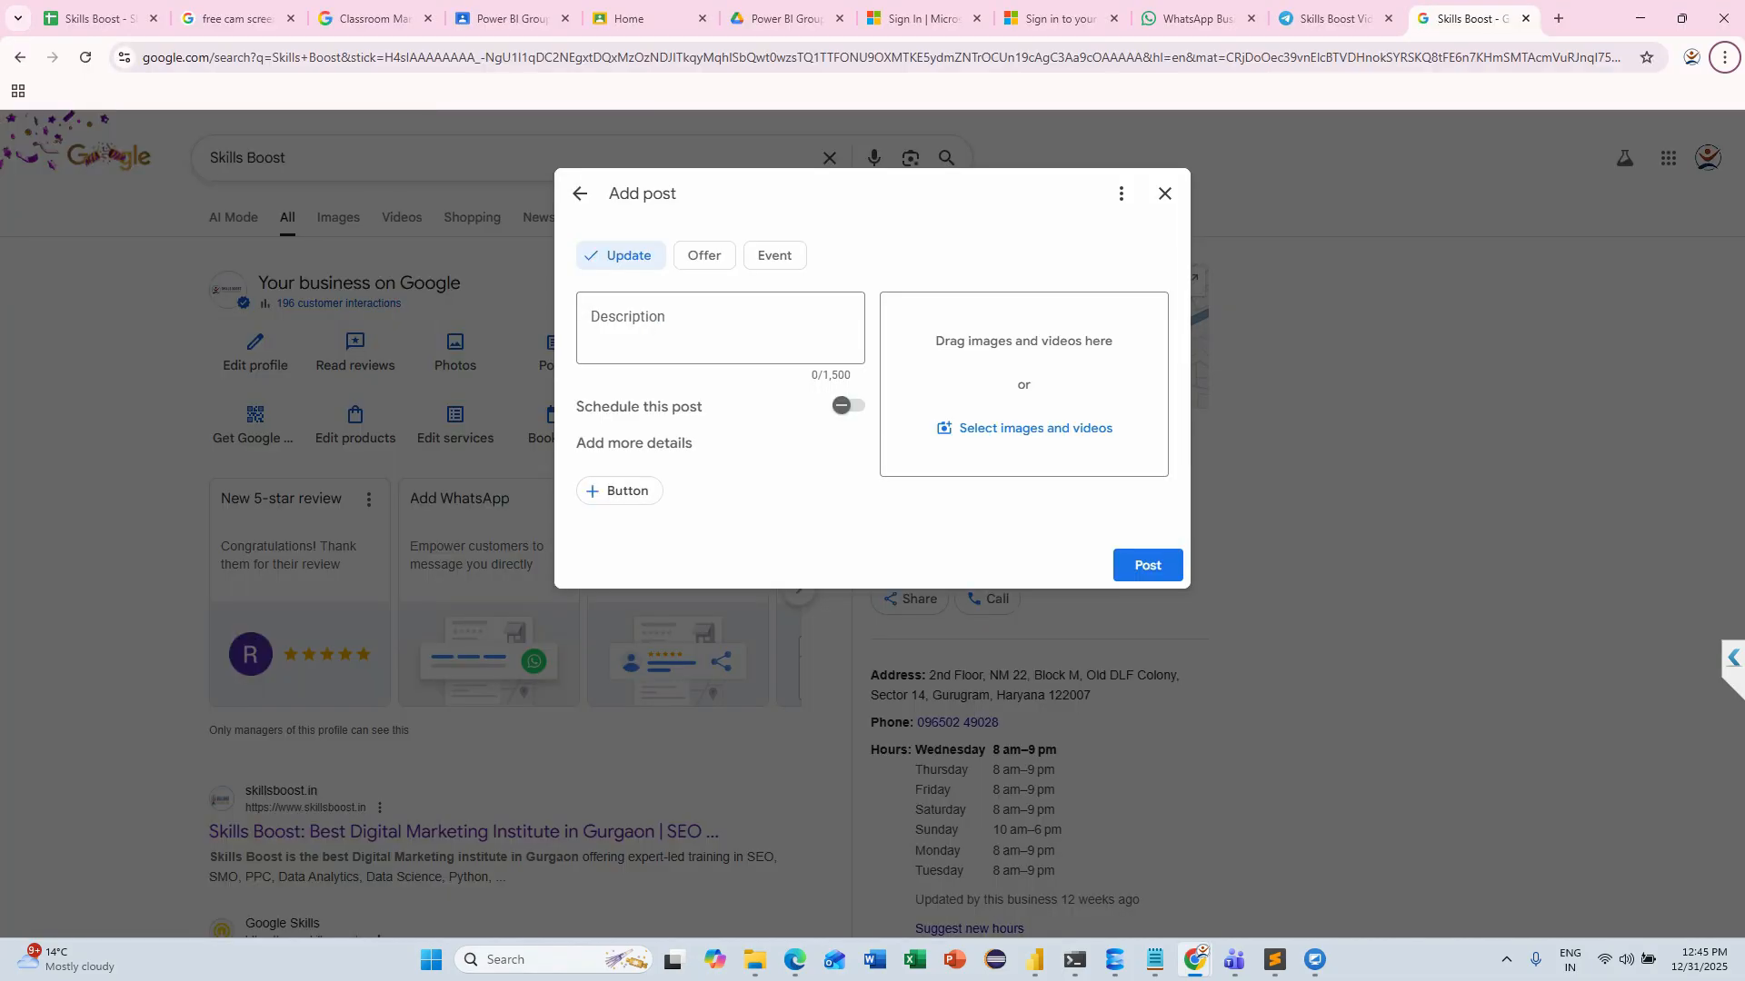
- Paste the copied course text as the post description and attach the Services image
{"action": "left_click", "coordinate": [719, 328]}
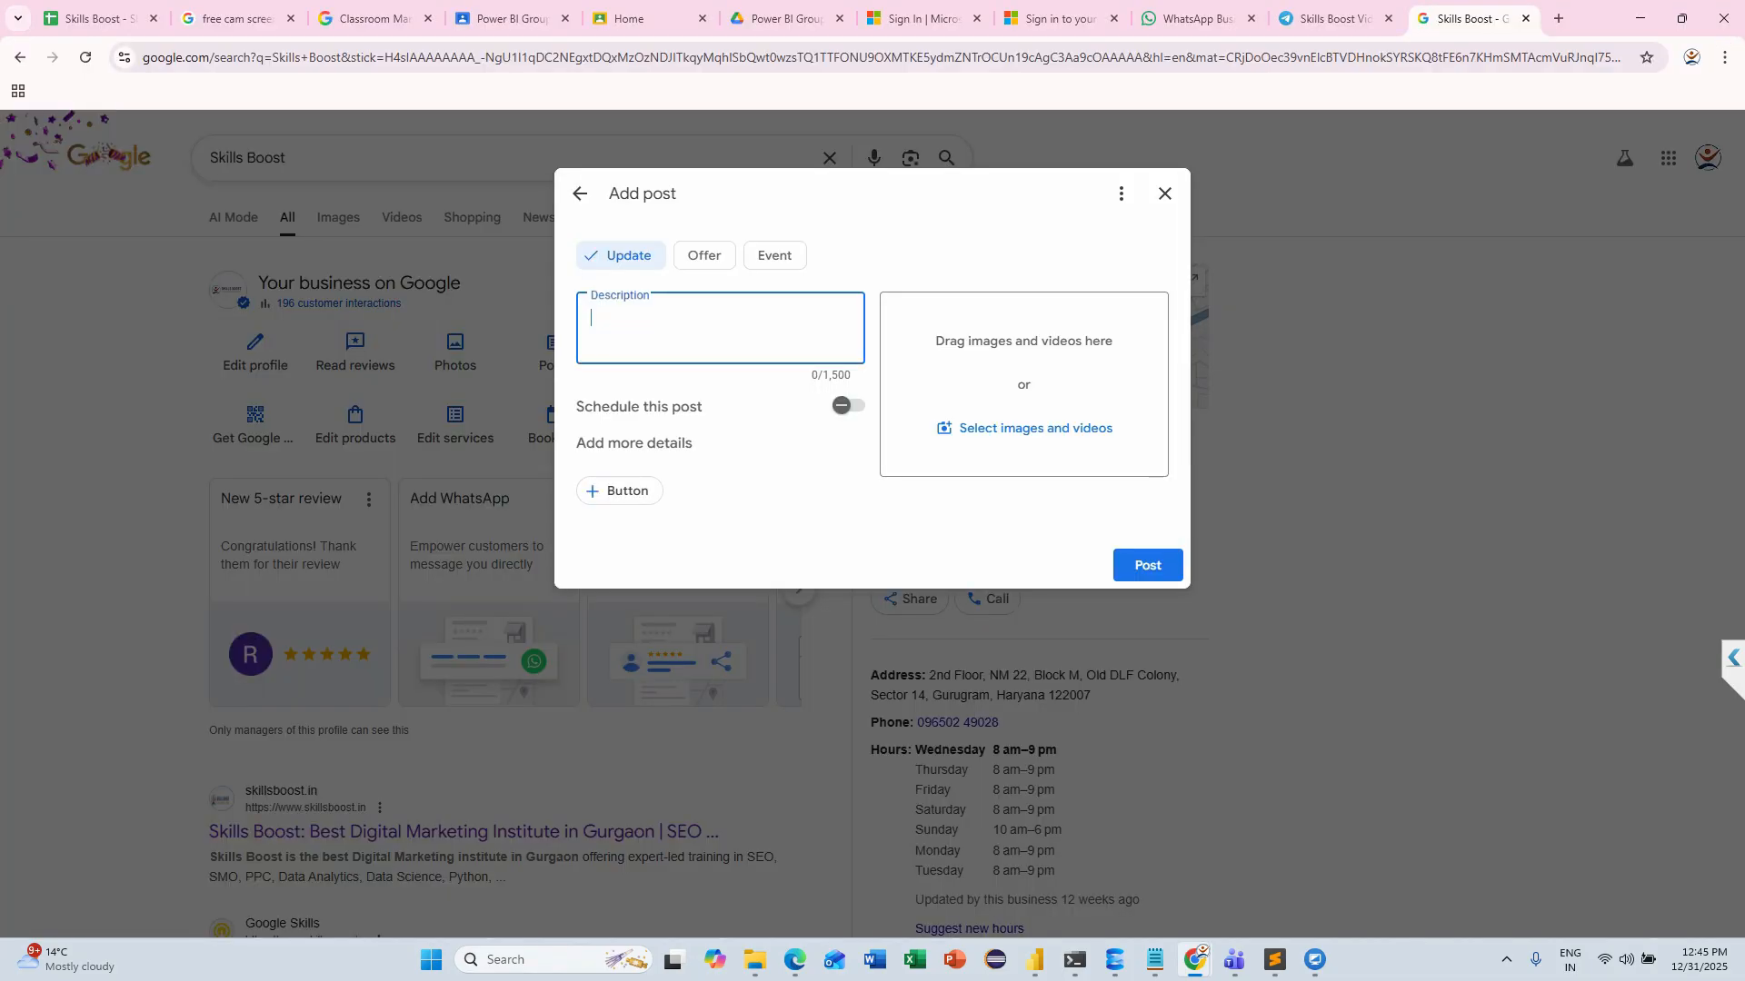
{"action": "key", "text": "ctrl+v"}
{"action": "left_click", "coordinate": [1024, 428]}
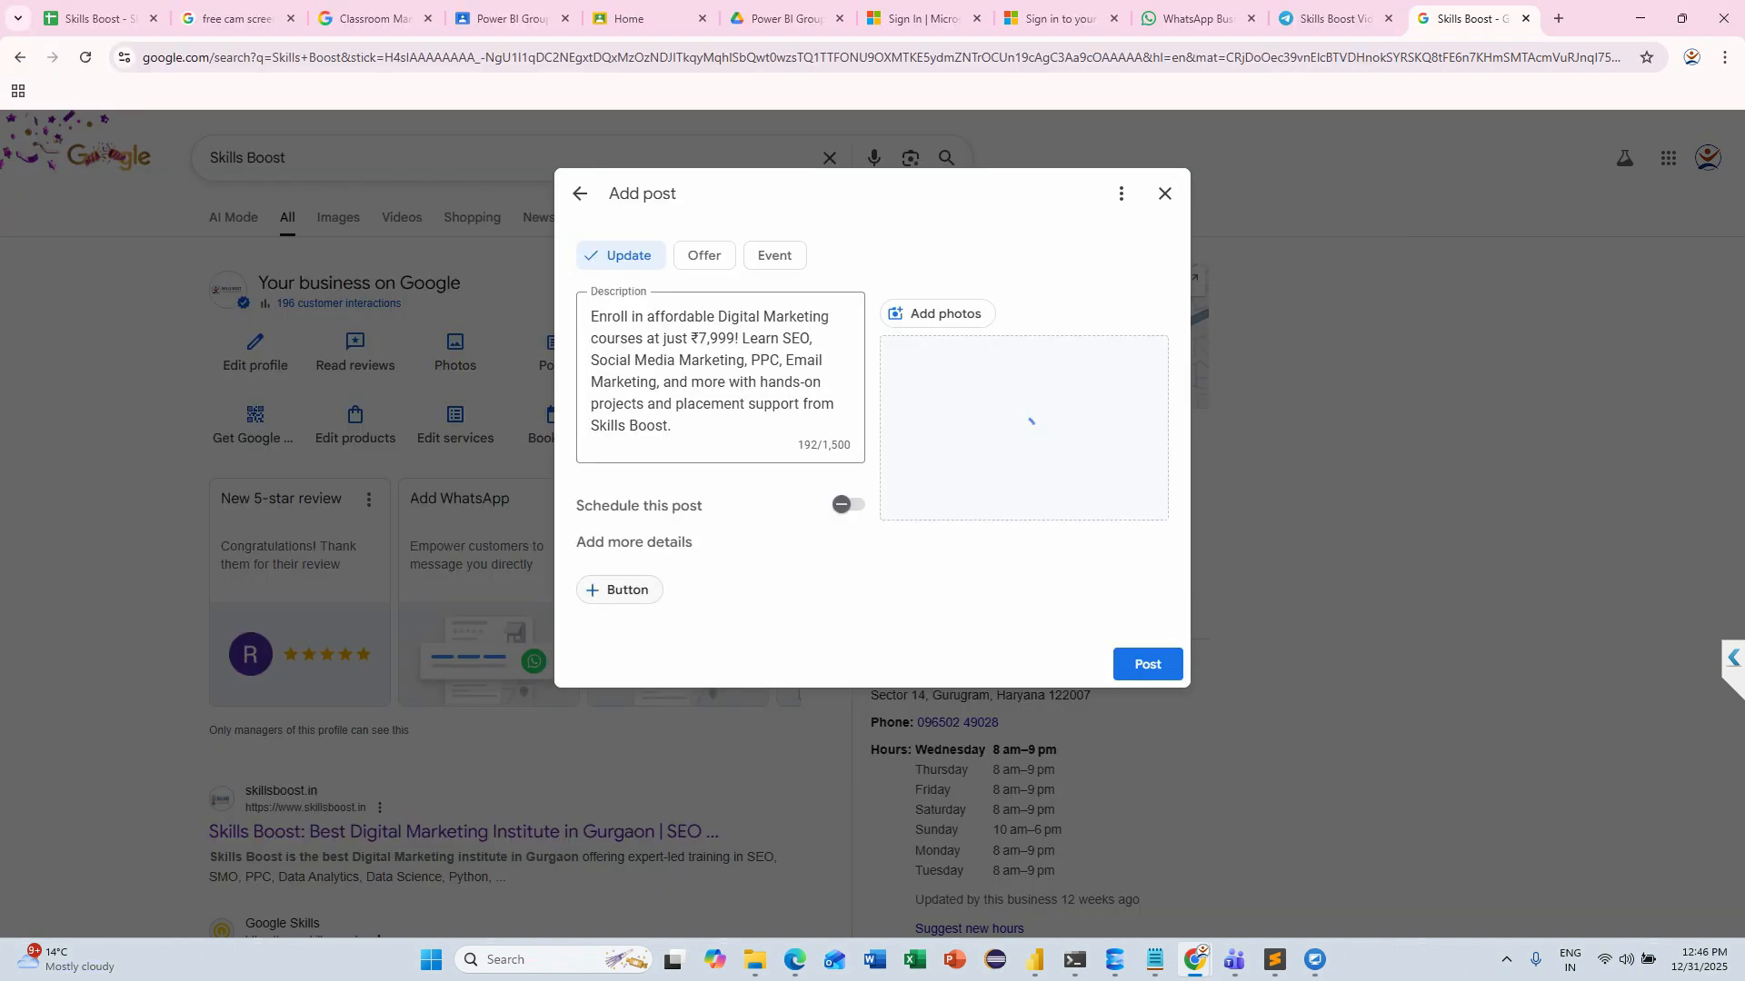
- Add a Call now button to the post, publish it, and close the posts list
{"action": "left_click", "coordinate": [620, 590]}
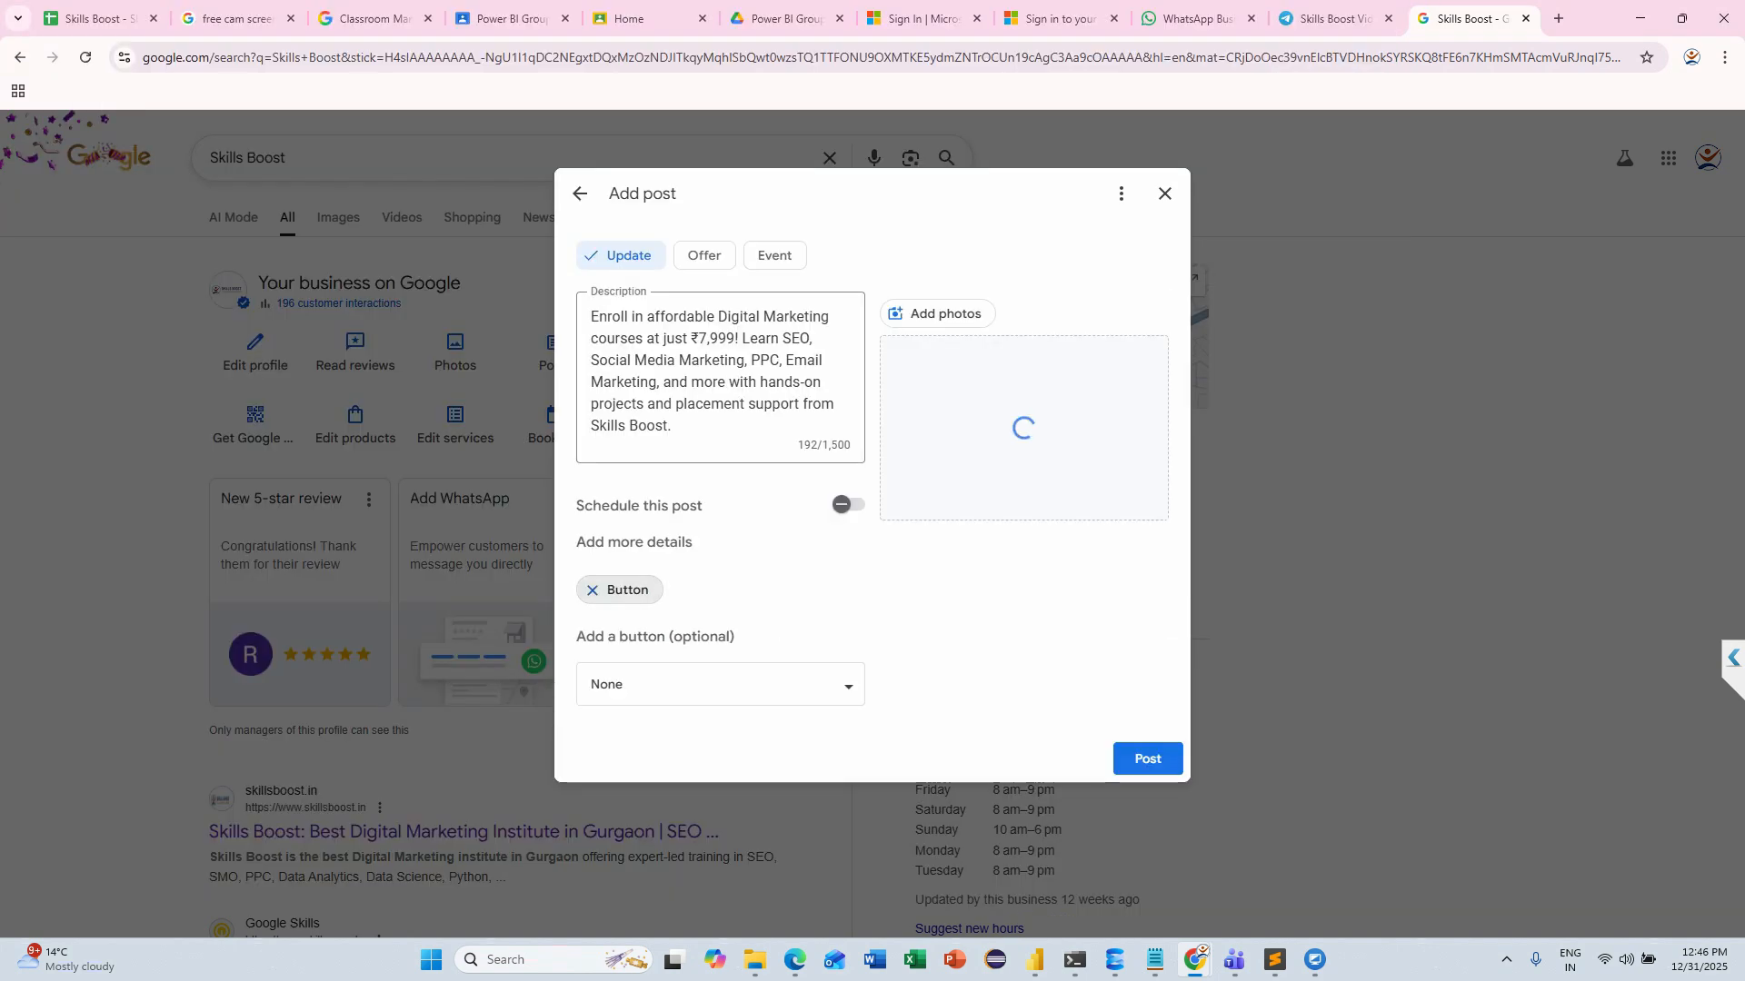
{"action": "left_click", "coordinate": [718, 684]}
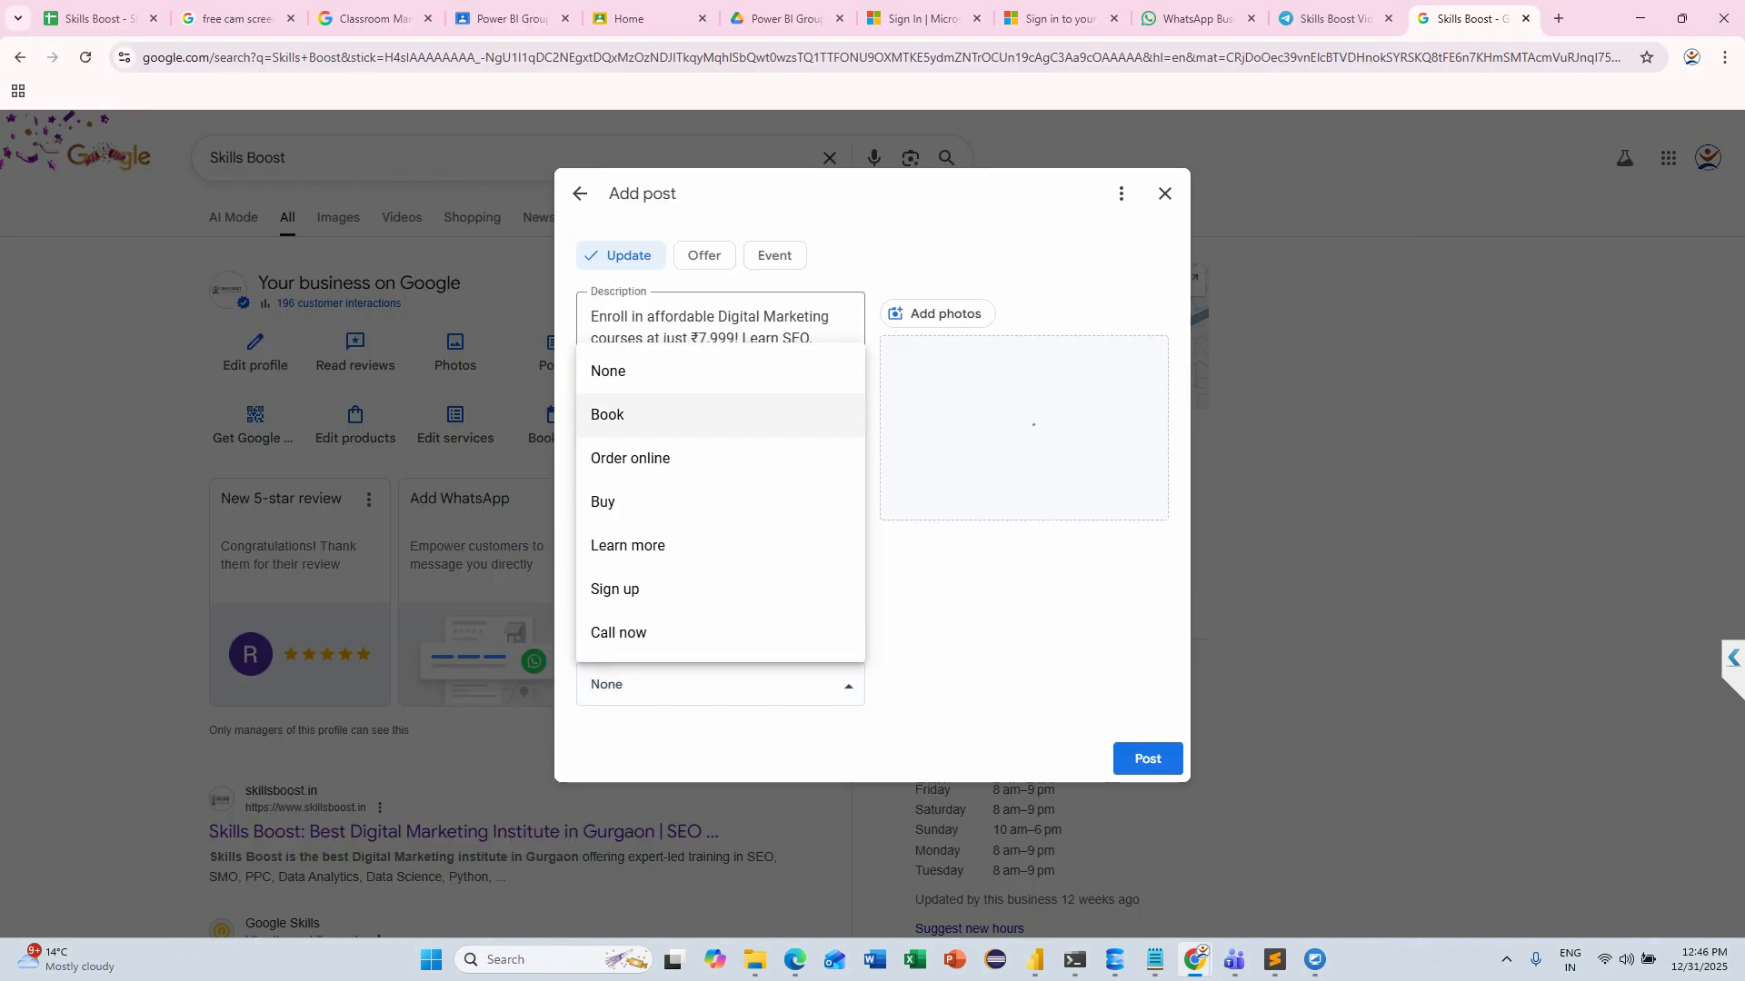
{"action": "left_click", "coordinate": [673, 632]}
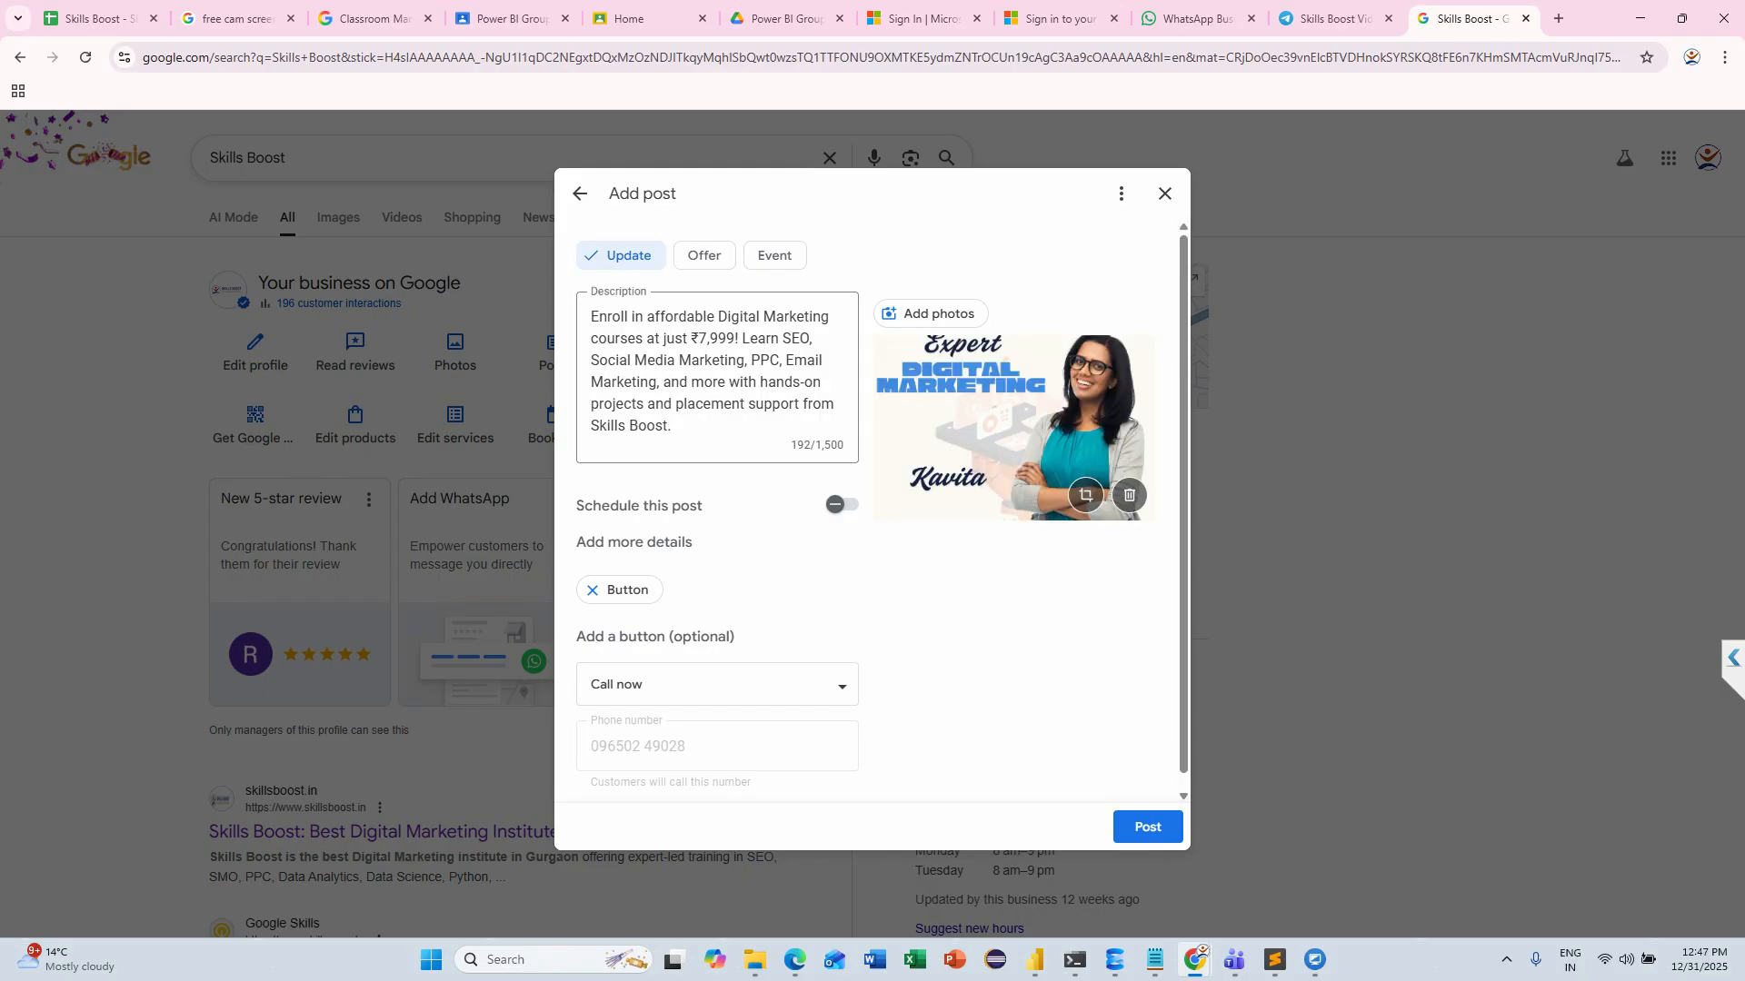
{"action": "left_click", "coordinate": [1148, 827]}
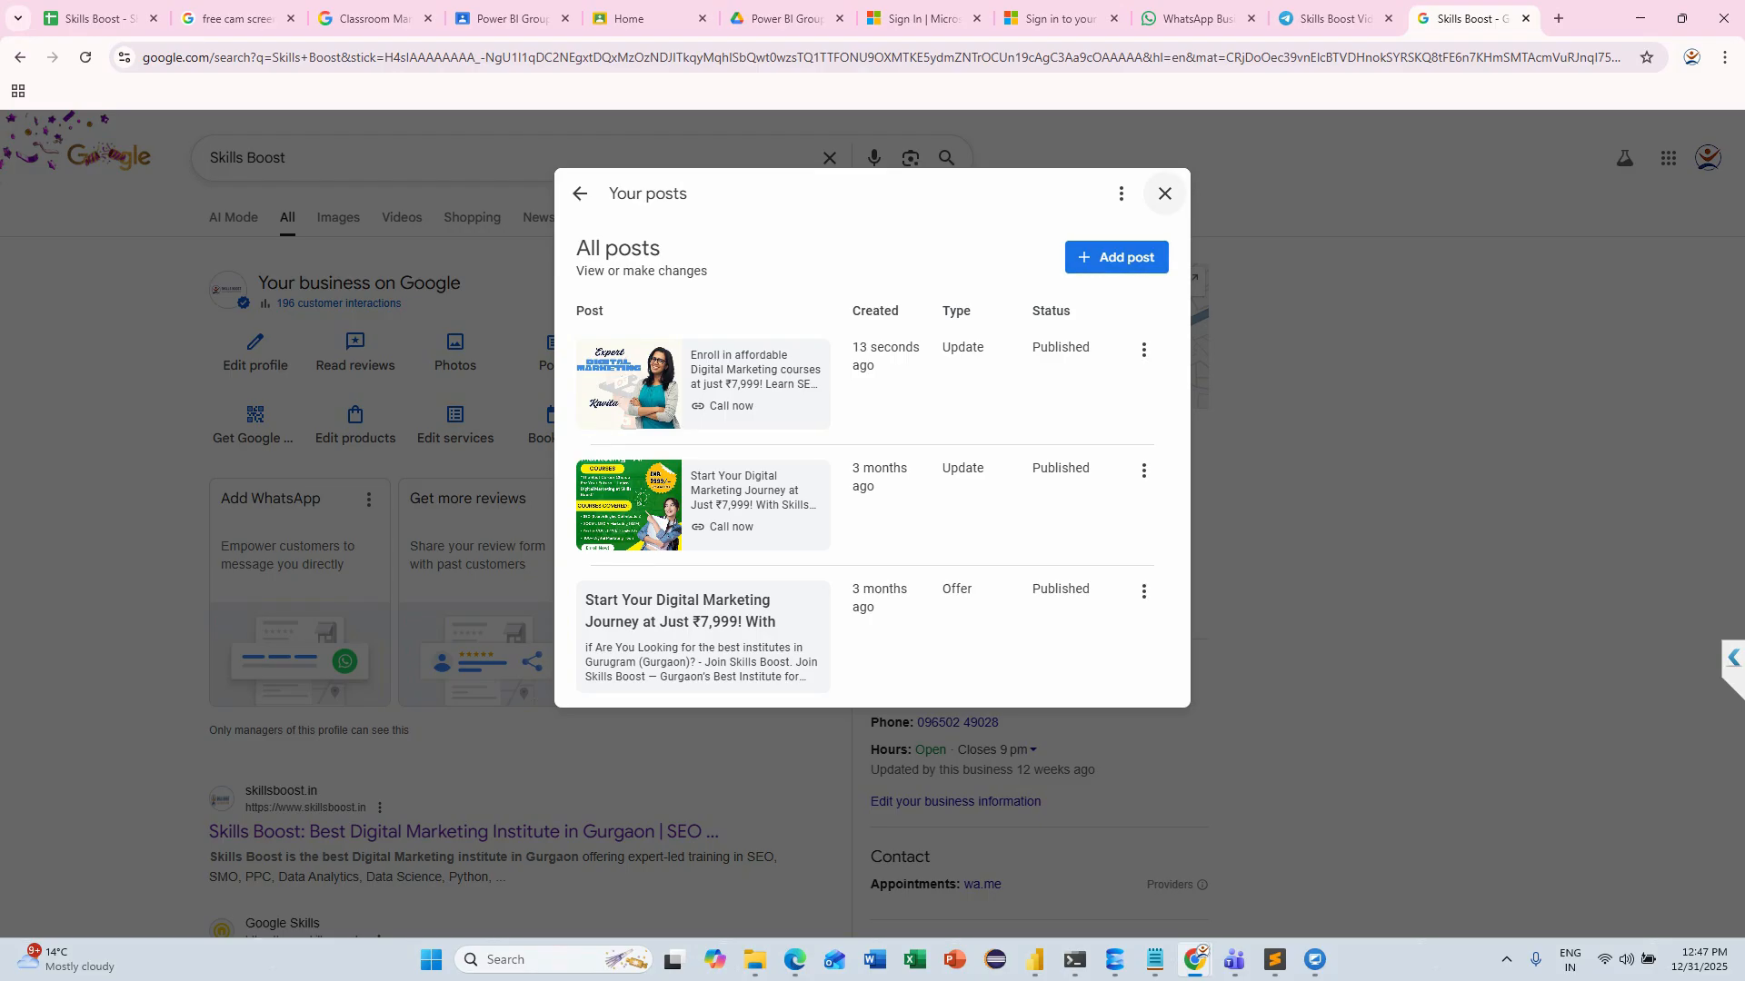
{"action": "left_click", "coordinate": [1164, 194]}
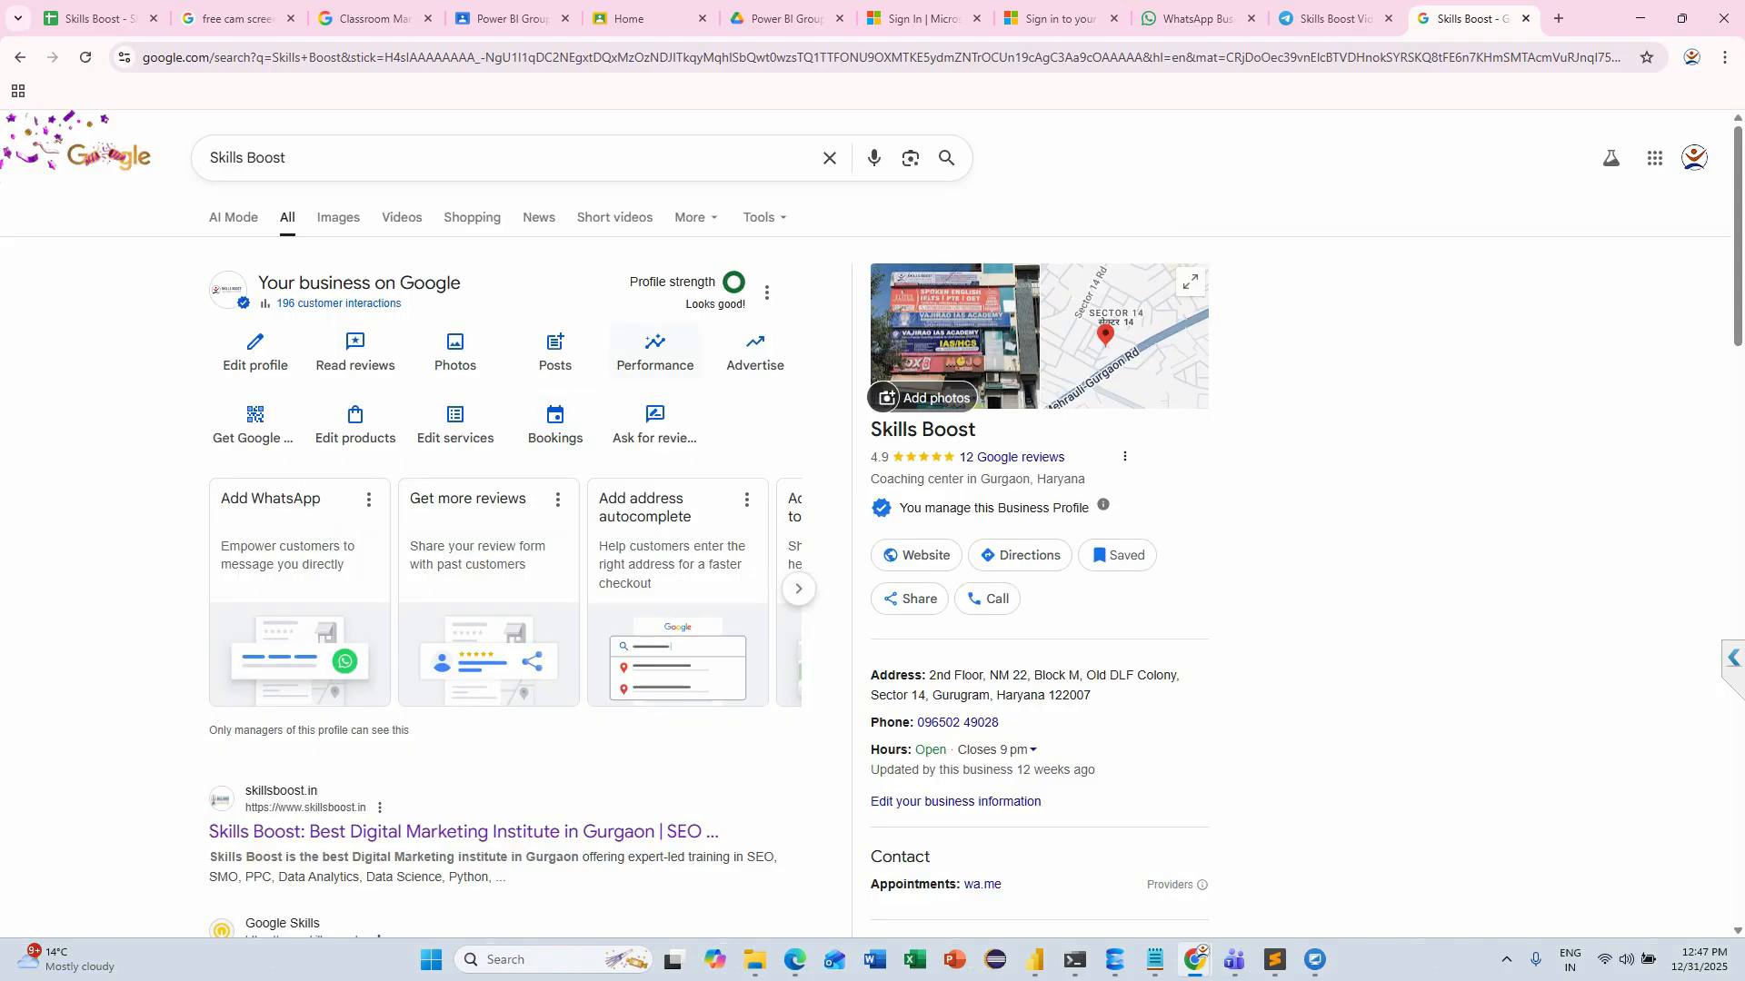
- Open Performance and examine the Overview chart, profile views and platform and device breakdown
{"action": "left_click", "coordinate": [655, 353]}
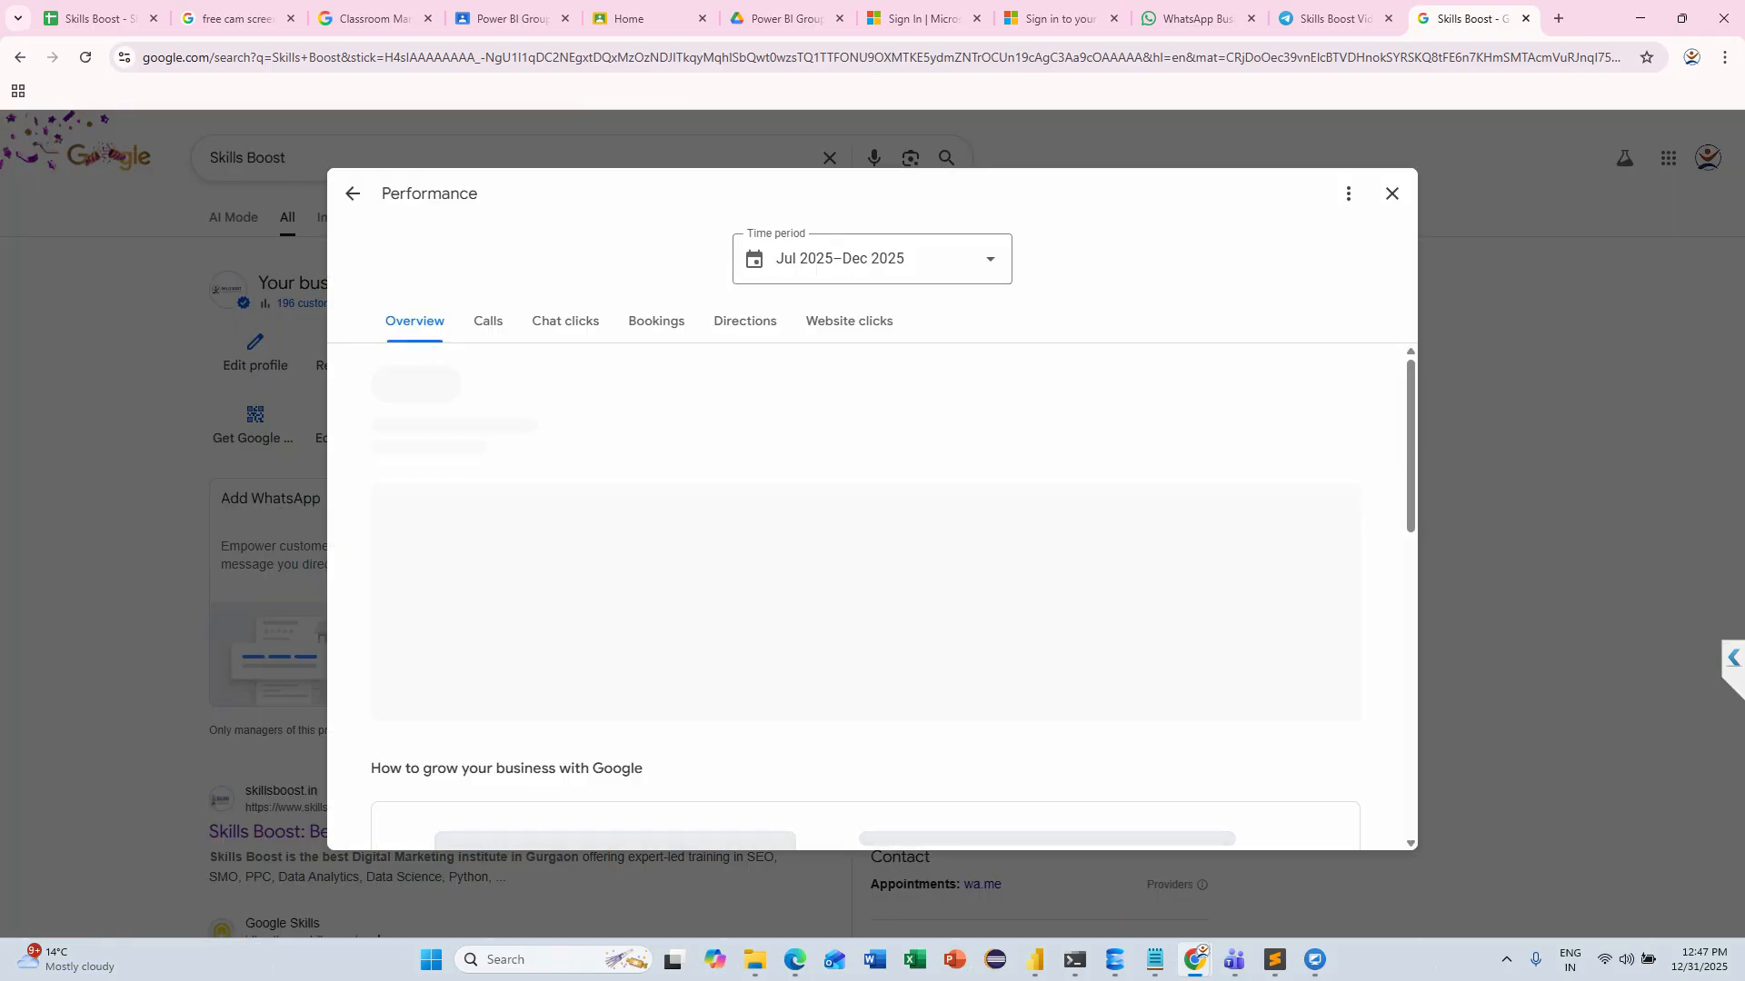
{"action": "scroll", "coordinate": [966, 481], "scroll_direction": "down", "scroll_amount": 3}
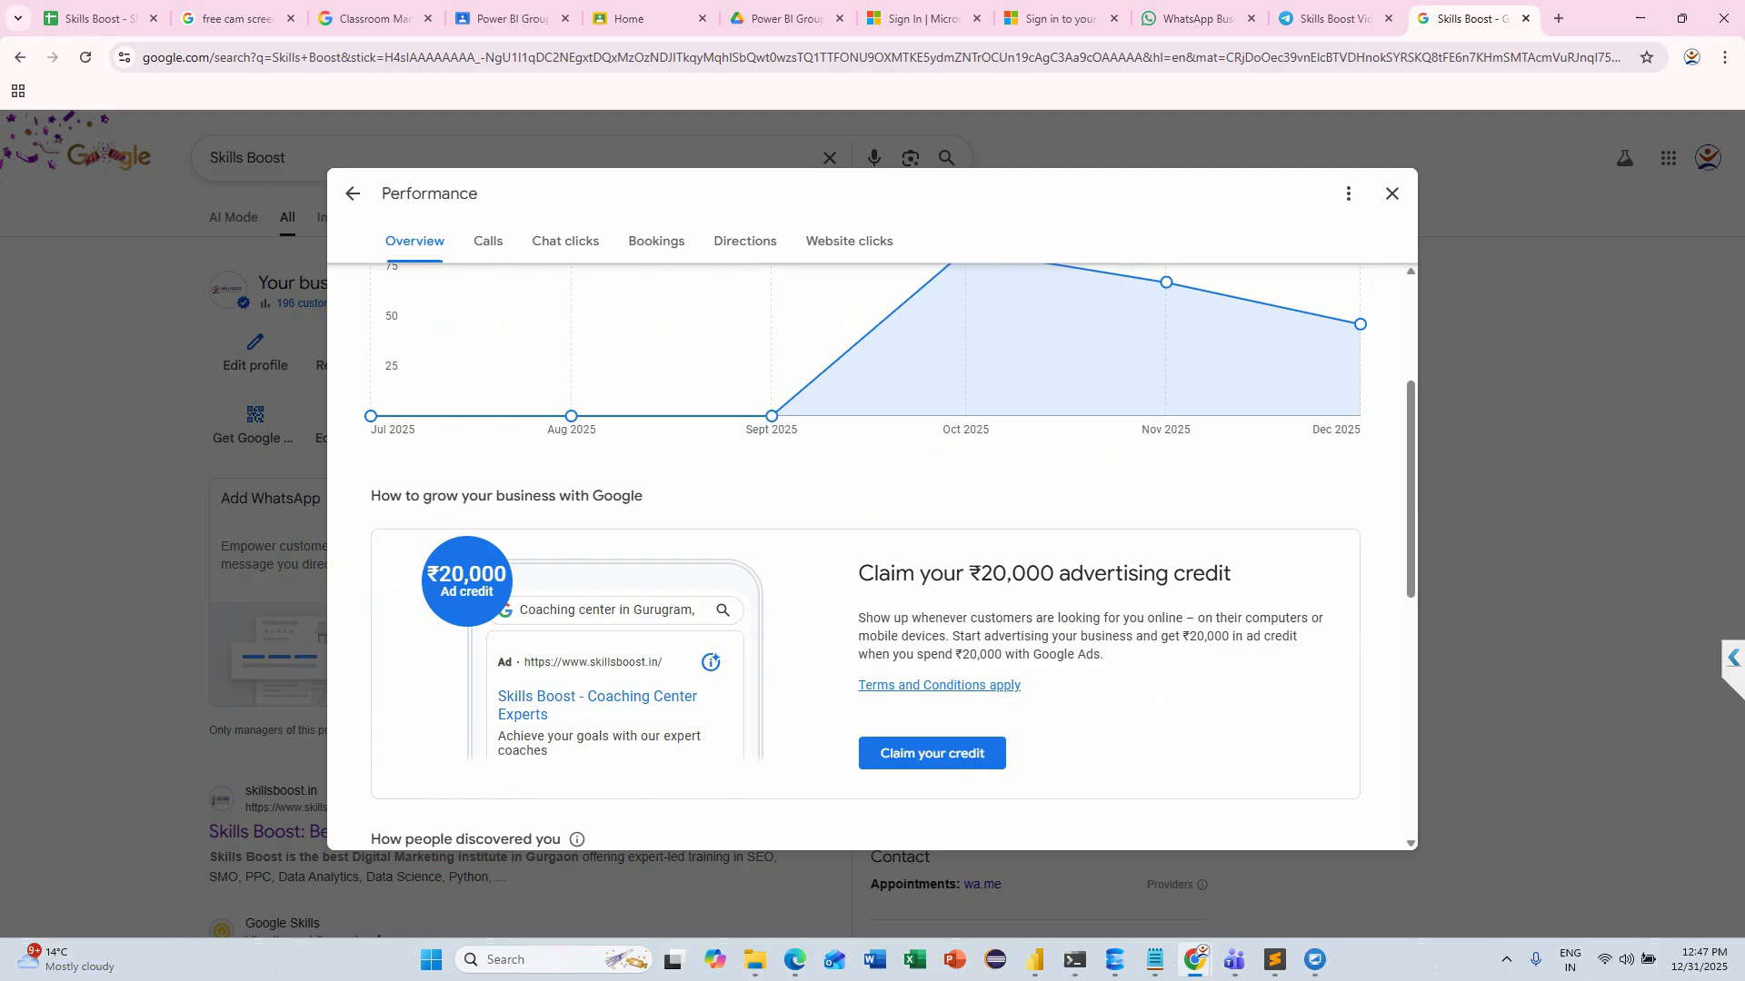
{"action": "scroll", "coordinate": [865, 556], "scroll_direction": "down", "scroll_amount": 7}
{"action": "left_click_drag", "start_coordinate": [540, 464], "coordinate": [660, 465]}
{"action": "scroll", "coordinate": [660, 466], "scroll_direction": "up", "scroll_amount": 1}
{"action": "scroll", "coordinate": [660, 482], "scroll_direction": "down", "scroll_amount": 1}
{"action": "left_click_drag", "start_coordinate": [532, 530], "coordinate": [679, 529]}
{"action": "left_click_drag", "start_coordinate": [675, 464], "coordinate": [532, 465]}
{"action": "left_click_drag", "start_coordinate": [678, 530], "coordinate": [531, 530]}
{"action": "left_click_drag", "start_coordinate": [665, 595], "coordinate": [532, 596]}
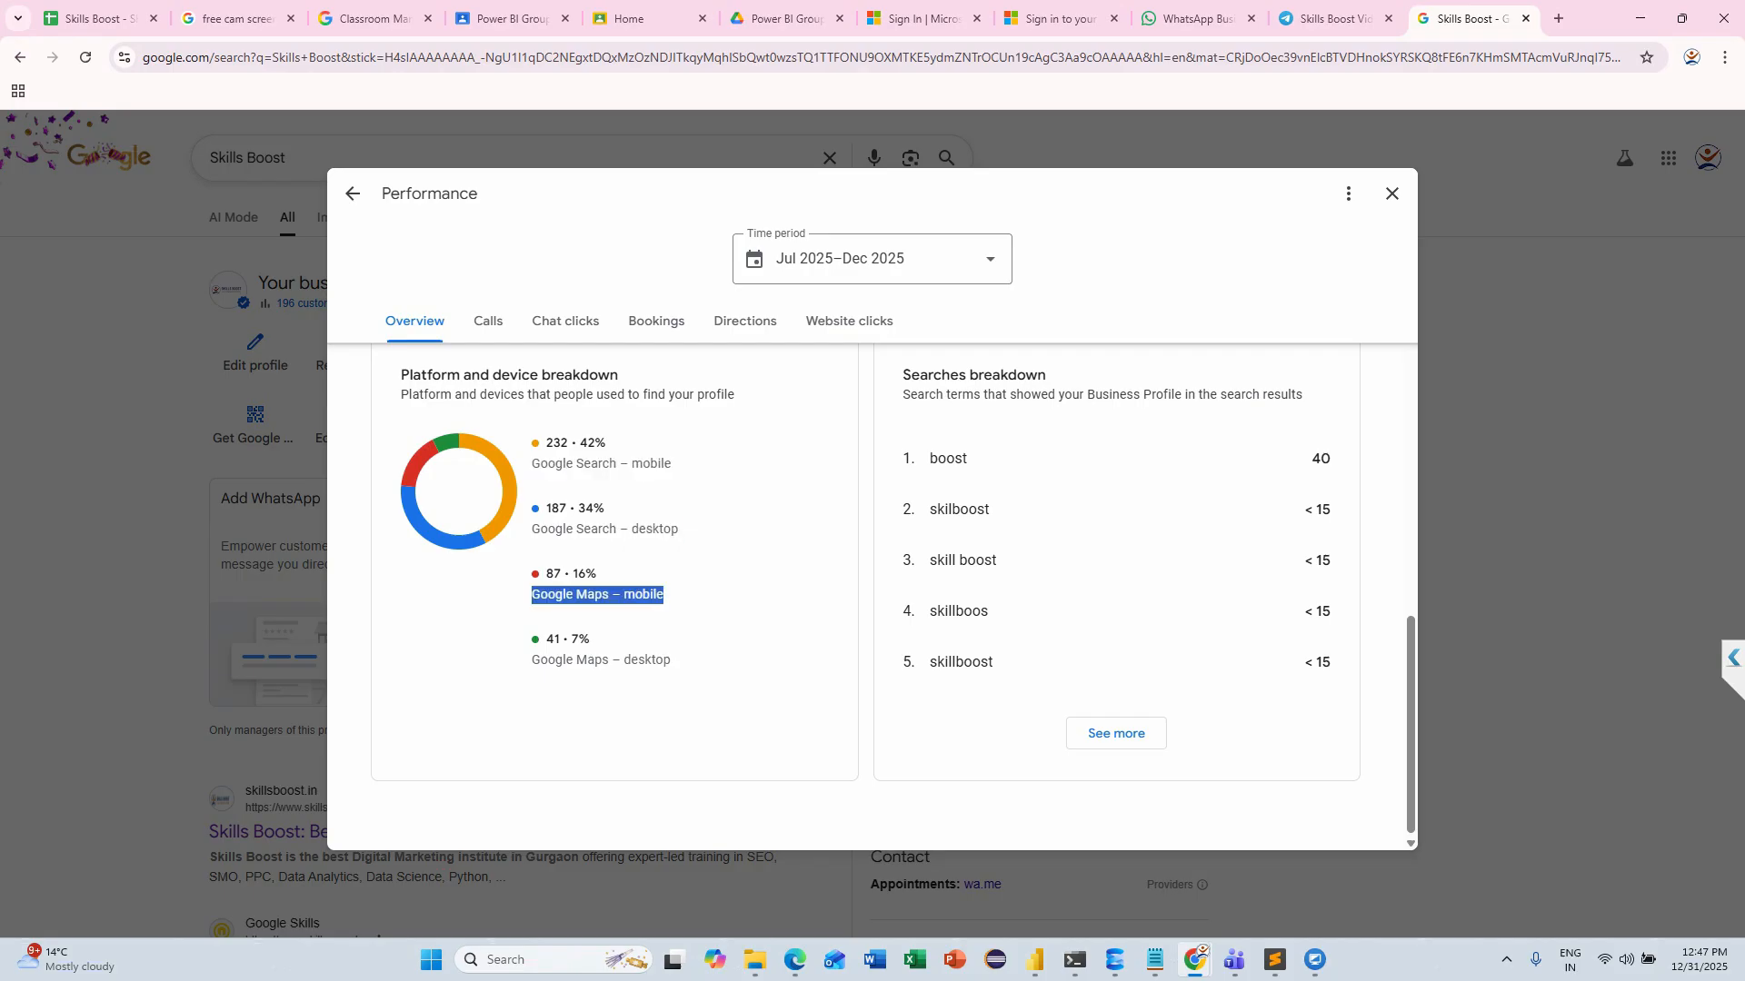
{"action": "left_click_drag", "start_coordinate": [671, 661], "coordinate": [532, 660]}
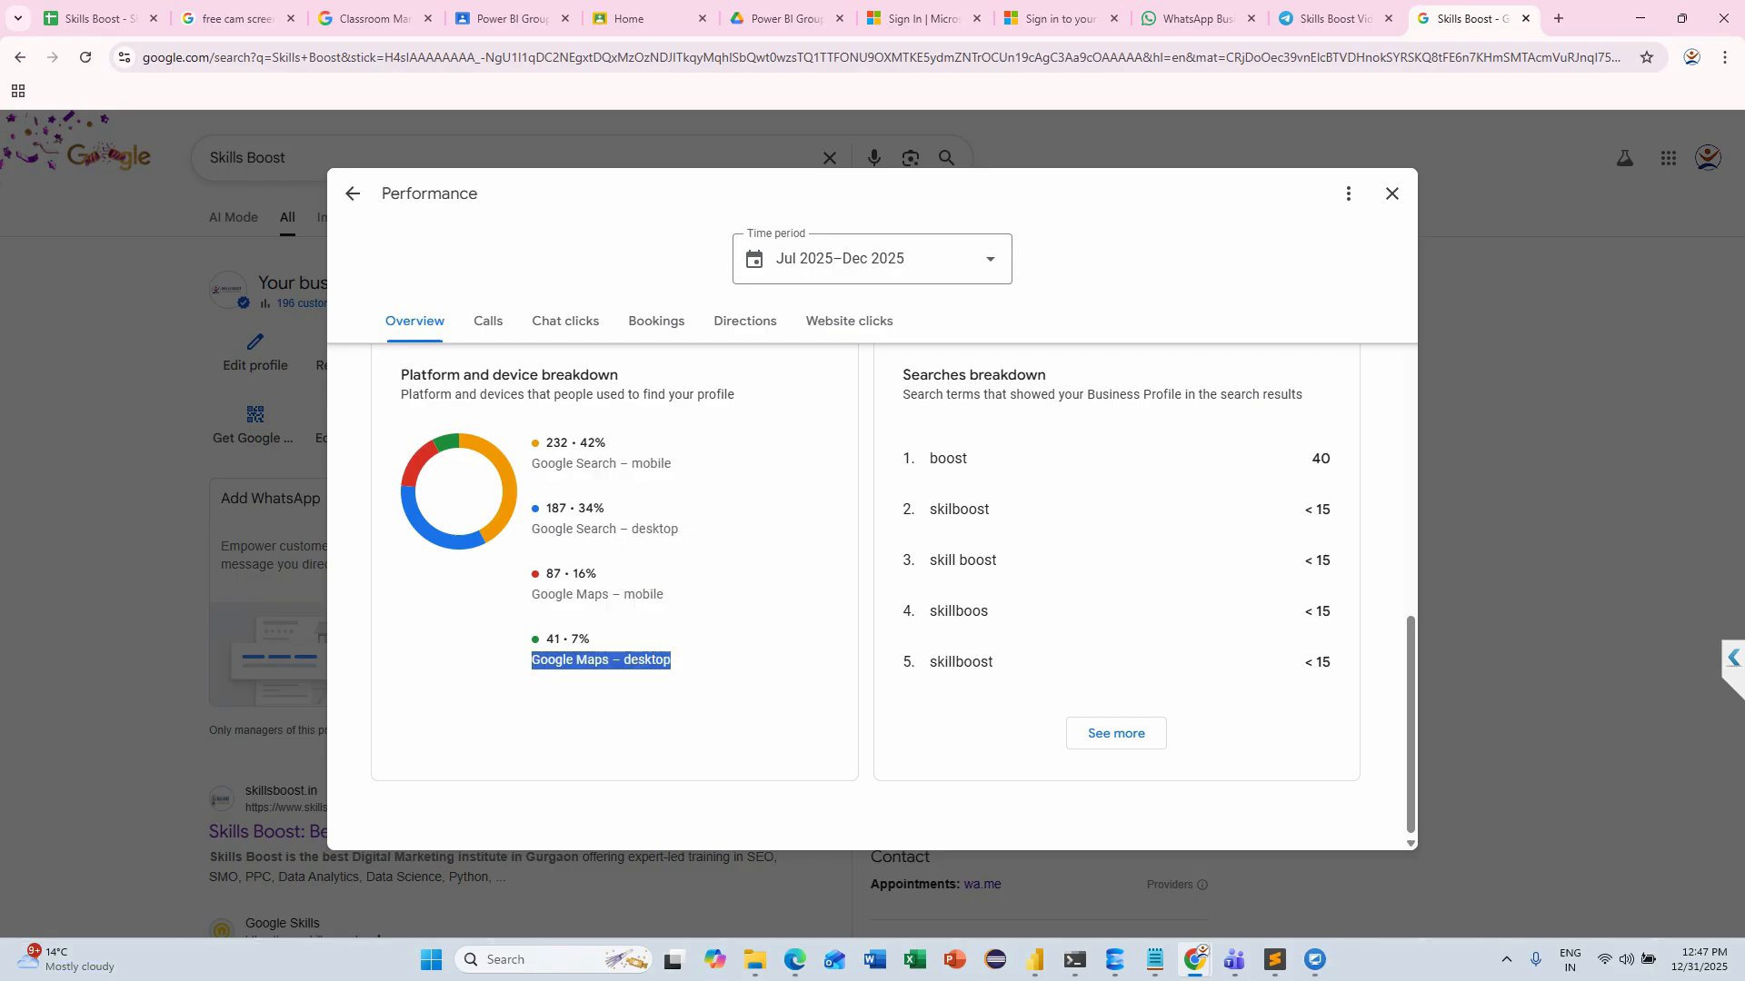
{"action": "scroll", "coordinate": [893, 589], "scroll_direction": "up", "scroll_amount": 1}
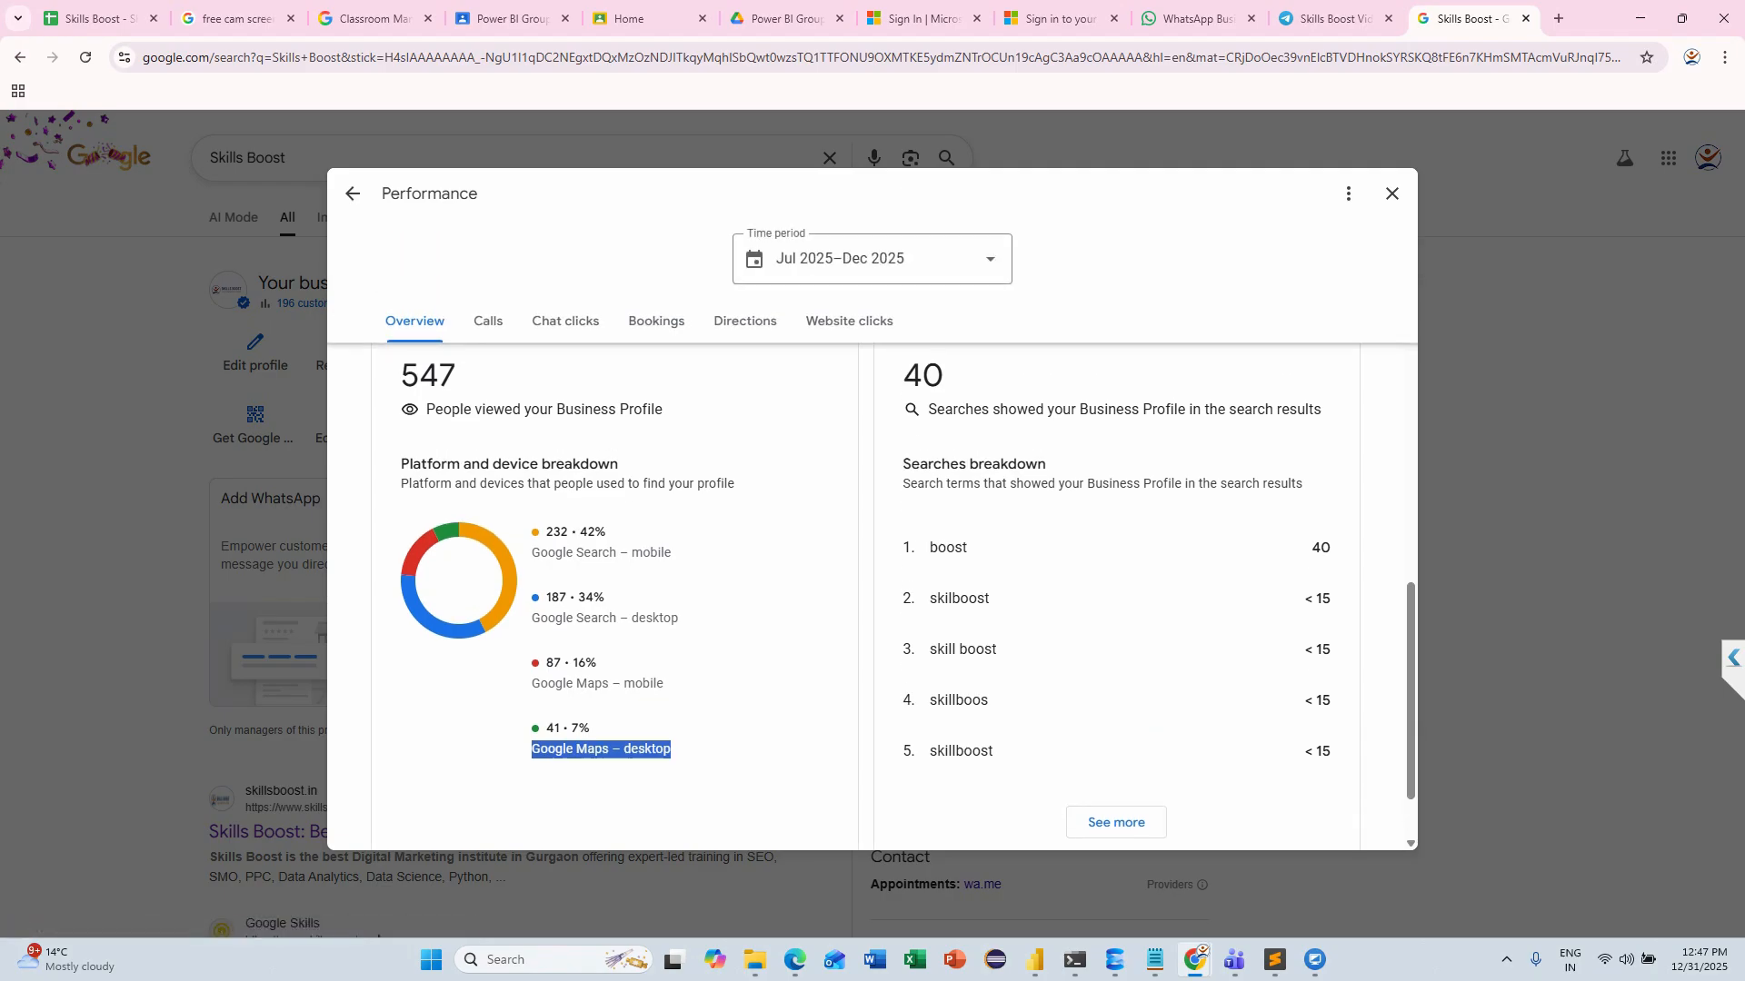
{"action": "scroll", "coordinate": [893, 589], "scroll_direction": "down", "scroll_amount": 1}
- Open the full searches breakdown and return to the Performance overview
{"action": "left_click", "coordinate": [1116, 732]}
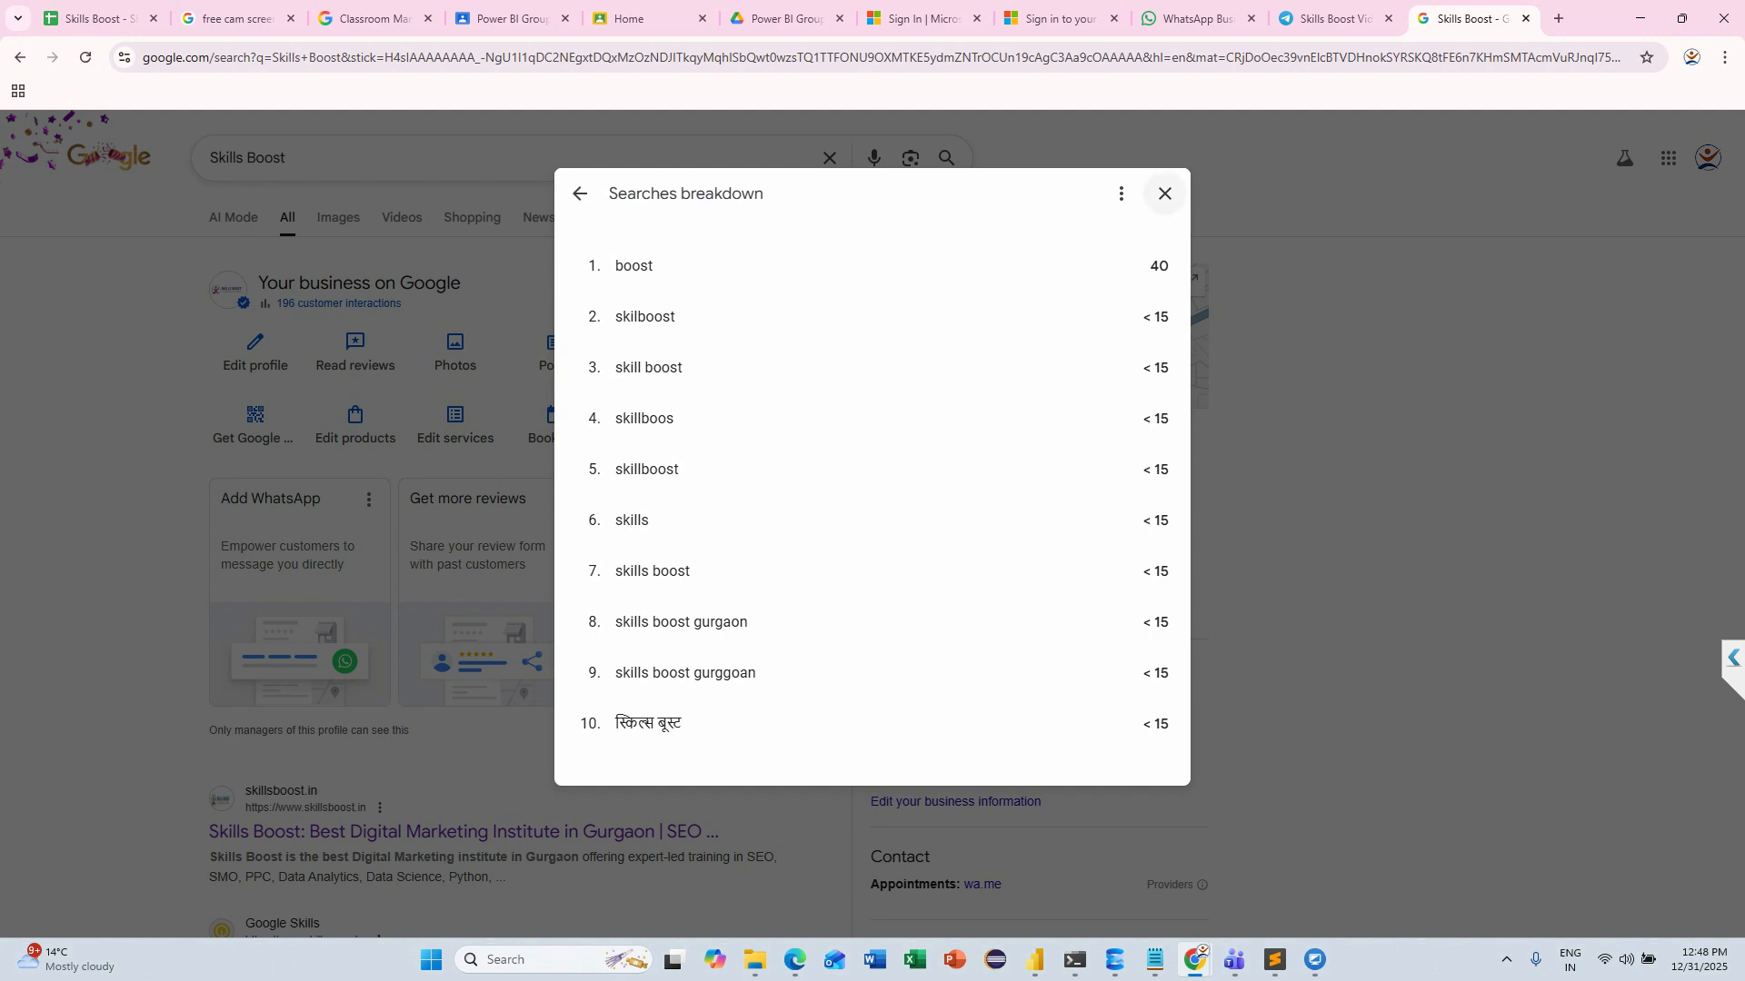
{"action": "left_click", "coordinate": [580, 193]}
{"action": "scroll", "coordinate": [950, 565], "scroll_direction": "down", "scroll_amount": 4}
{"action": "scroll", "coordinate": [949, 565], "scroll_direction": "up", "scroll_amount": 2}
- Step through the Calls, Chat clicks, Bookings, Directions and Website clicks tabs, then close Performance
{"action": "left_click", "coordinate": [487, 322]}
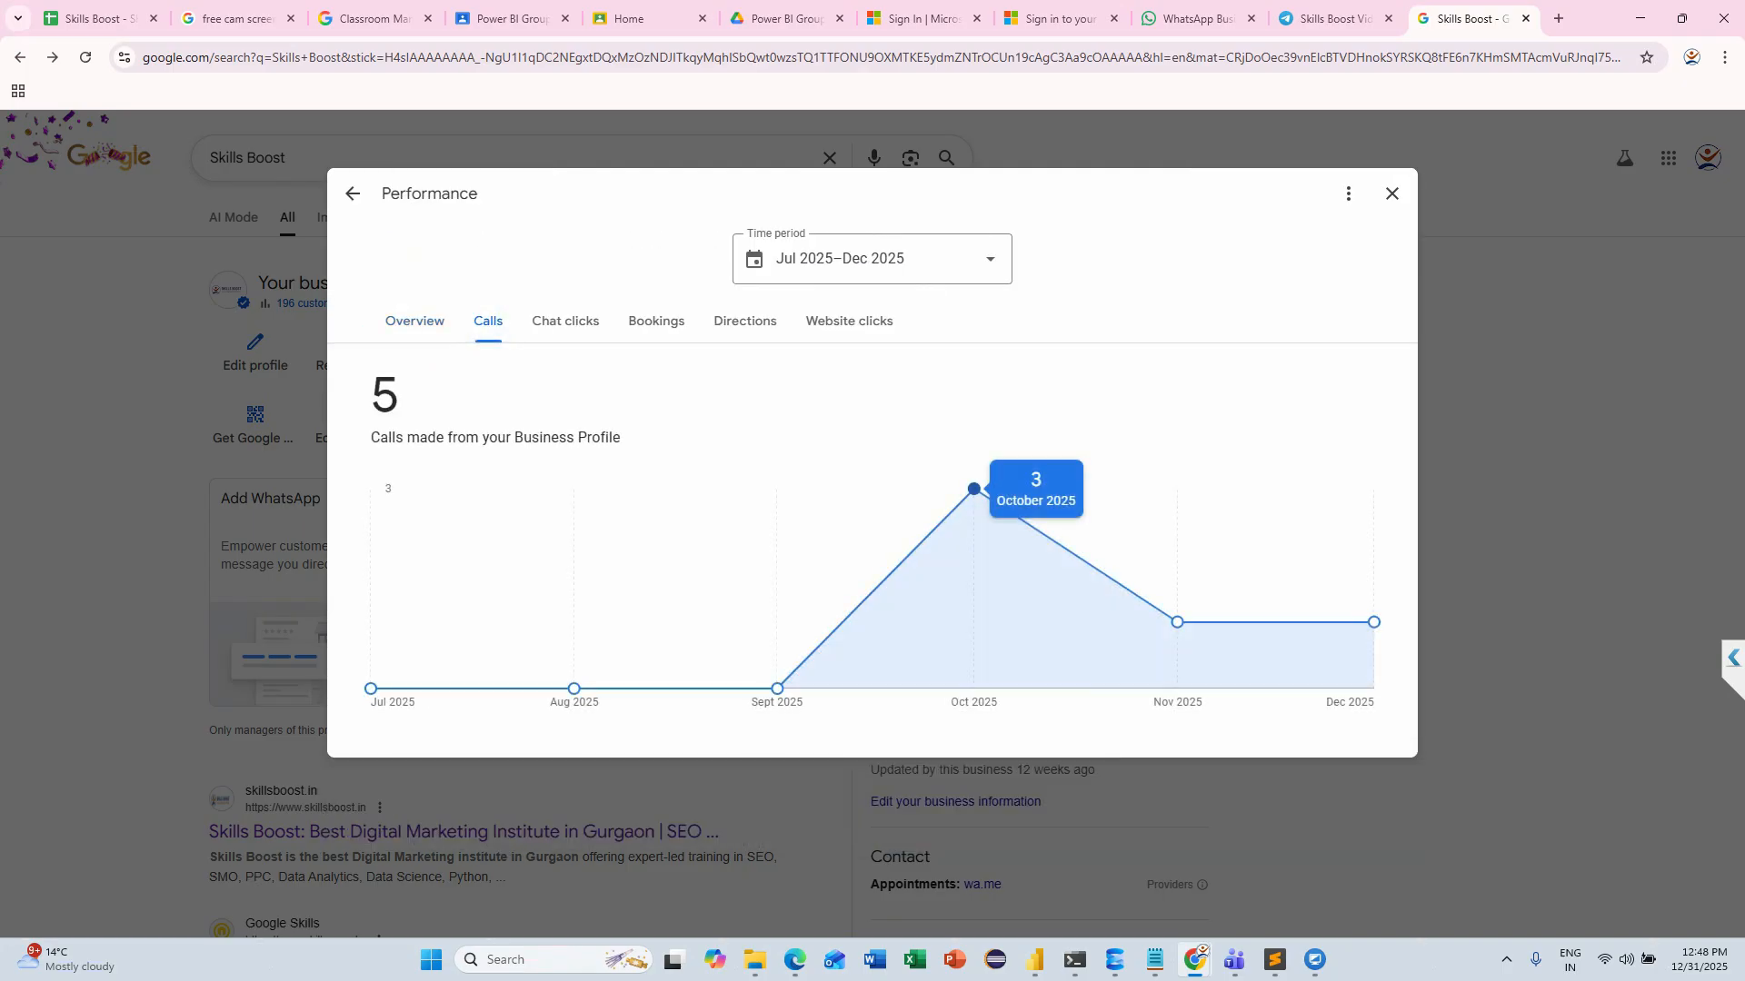
{"action": "left_click", "coordinate": [566, 322]}
{"action": "left_click", "coordinate": [656, 322]}
{"action": "left_click", "coordinate": [745, 322]}
{"action": "left_click", "coordinate": [849, 322]}
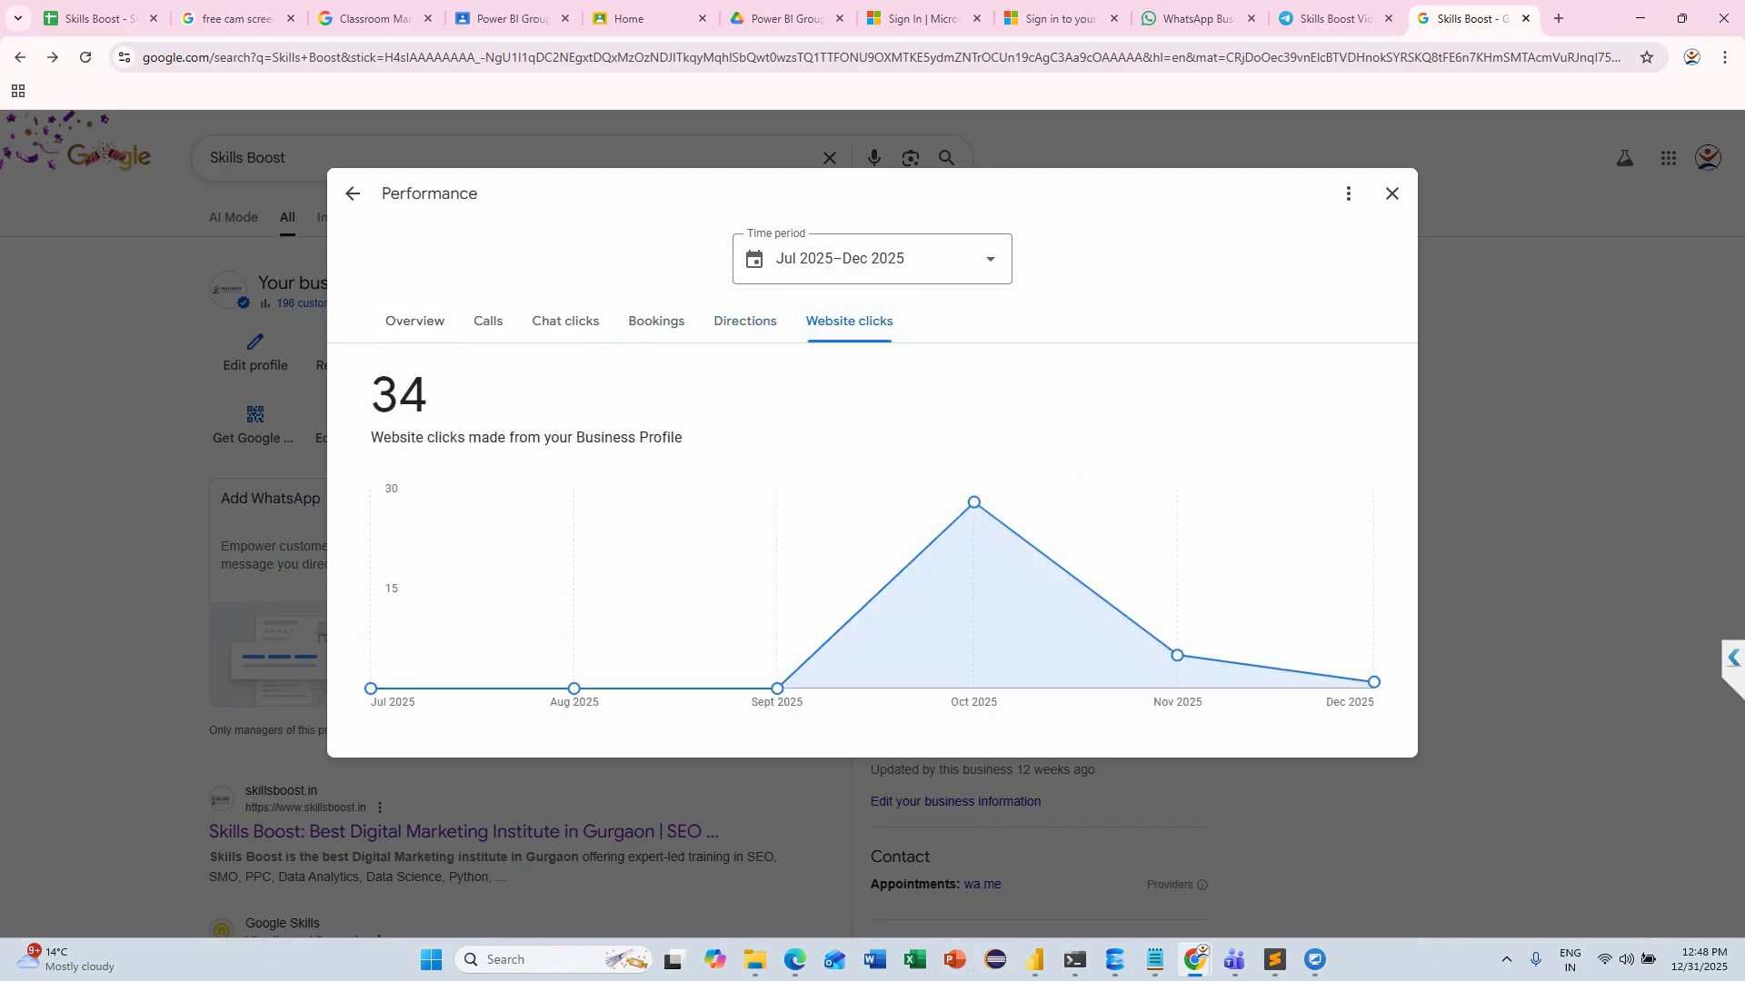
{"action": "mouse_move", "coordinate": [974, 502]}
{"action": "key", "text": "Escape"}
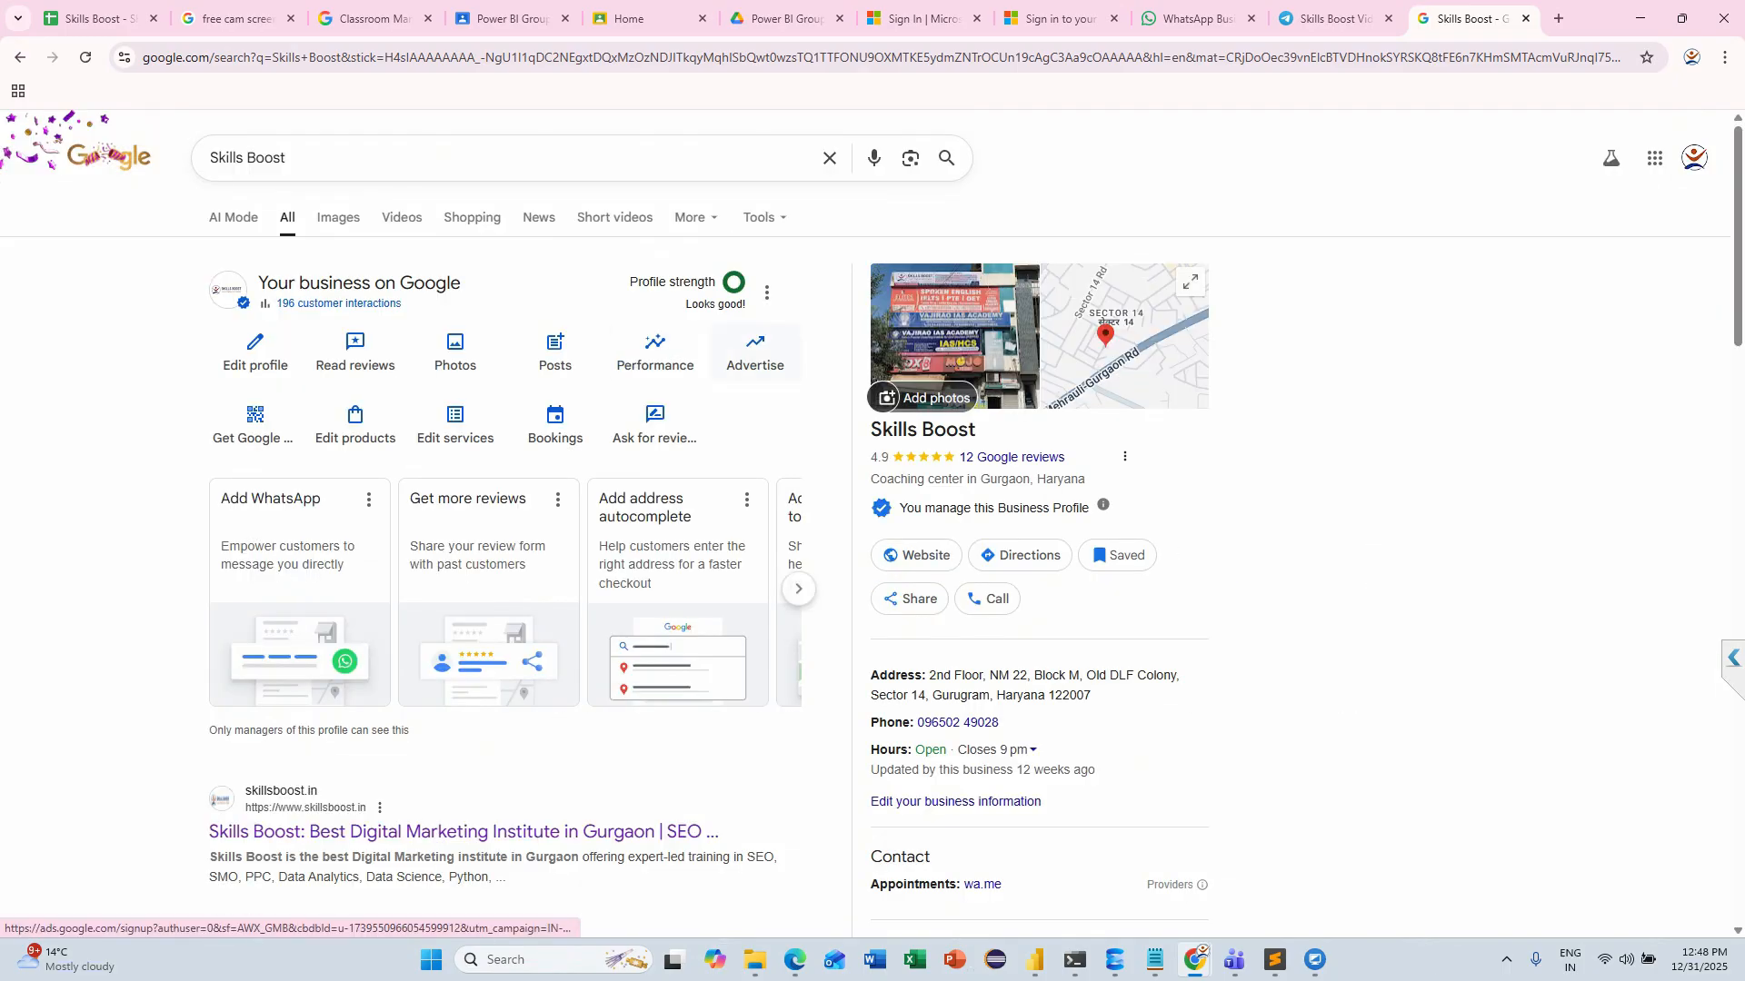
- Preview the Advertise campaign setup in a new tab, close it, and open the Get Google QR panel
{"action": "left_click", "coordinate": [755, 354]}
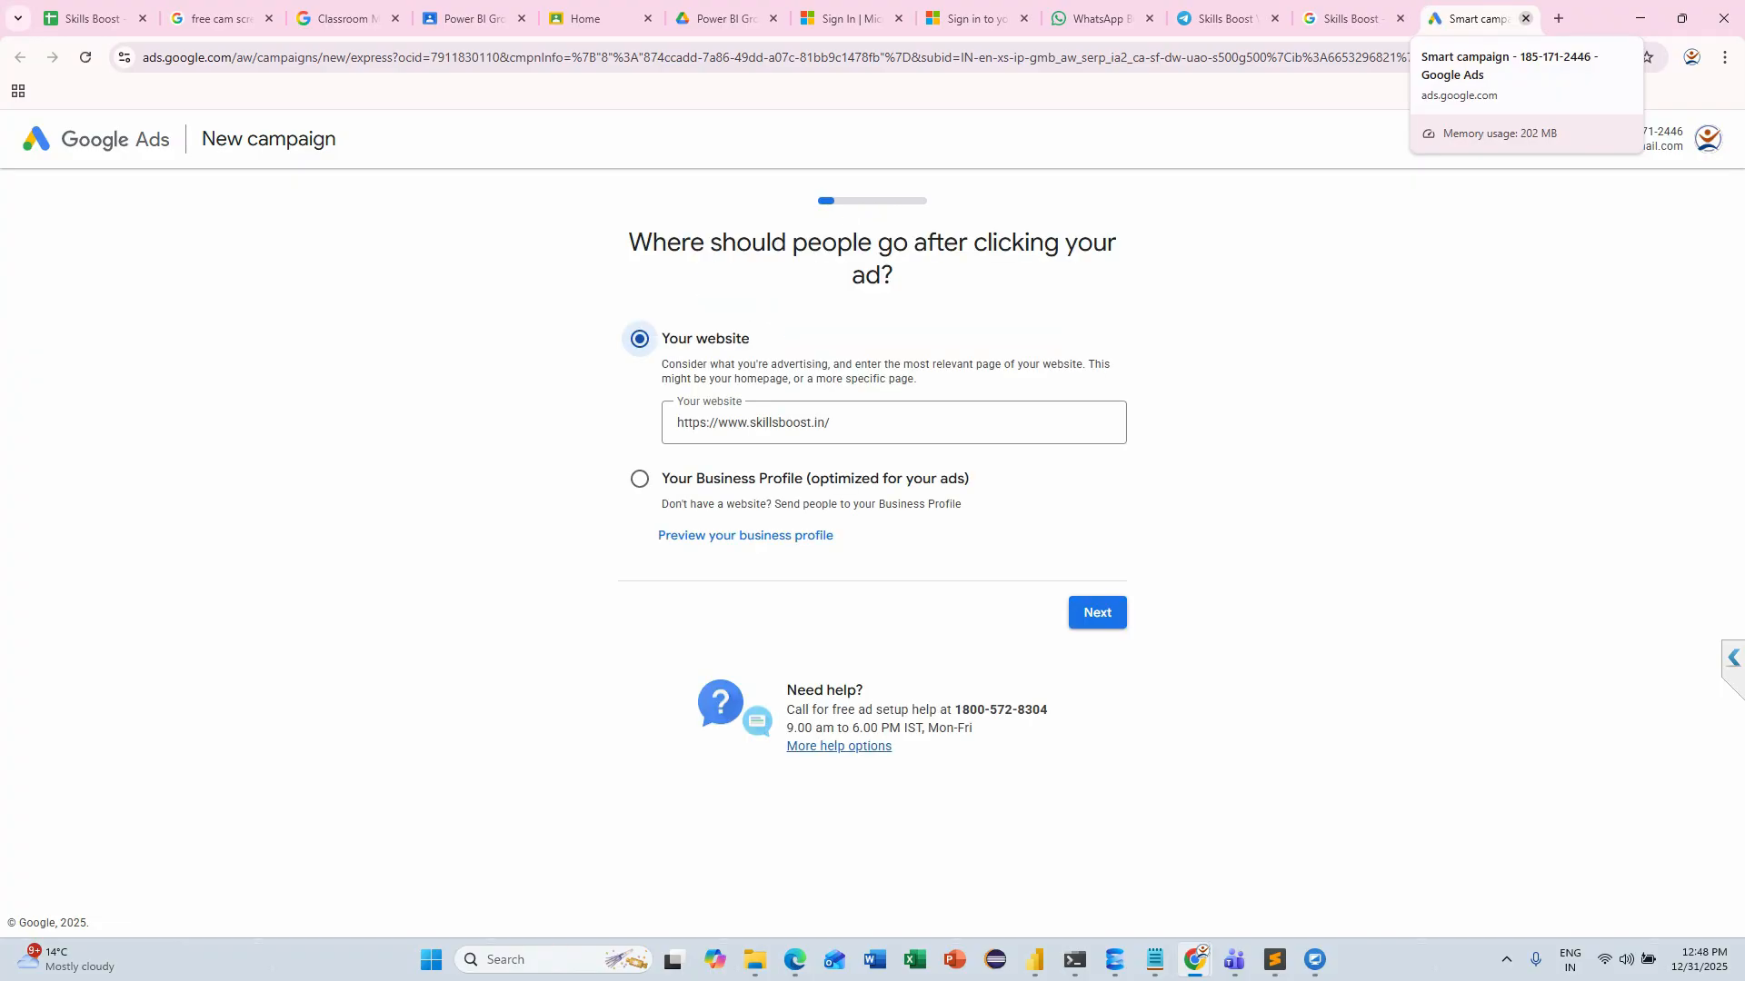
{"action": "left_click", "coordinate": [1526, 18]}
{"action": "left_click", "coordinate": [255, 426]}
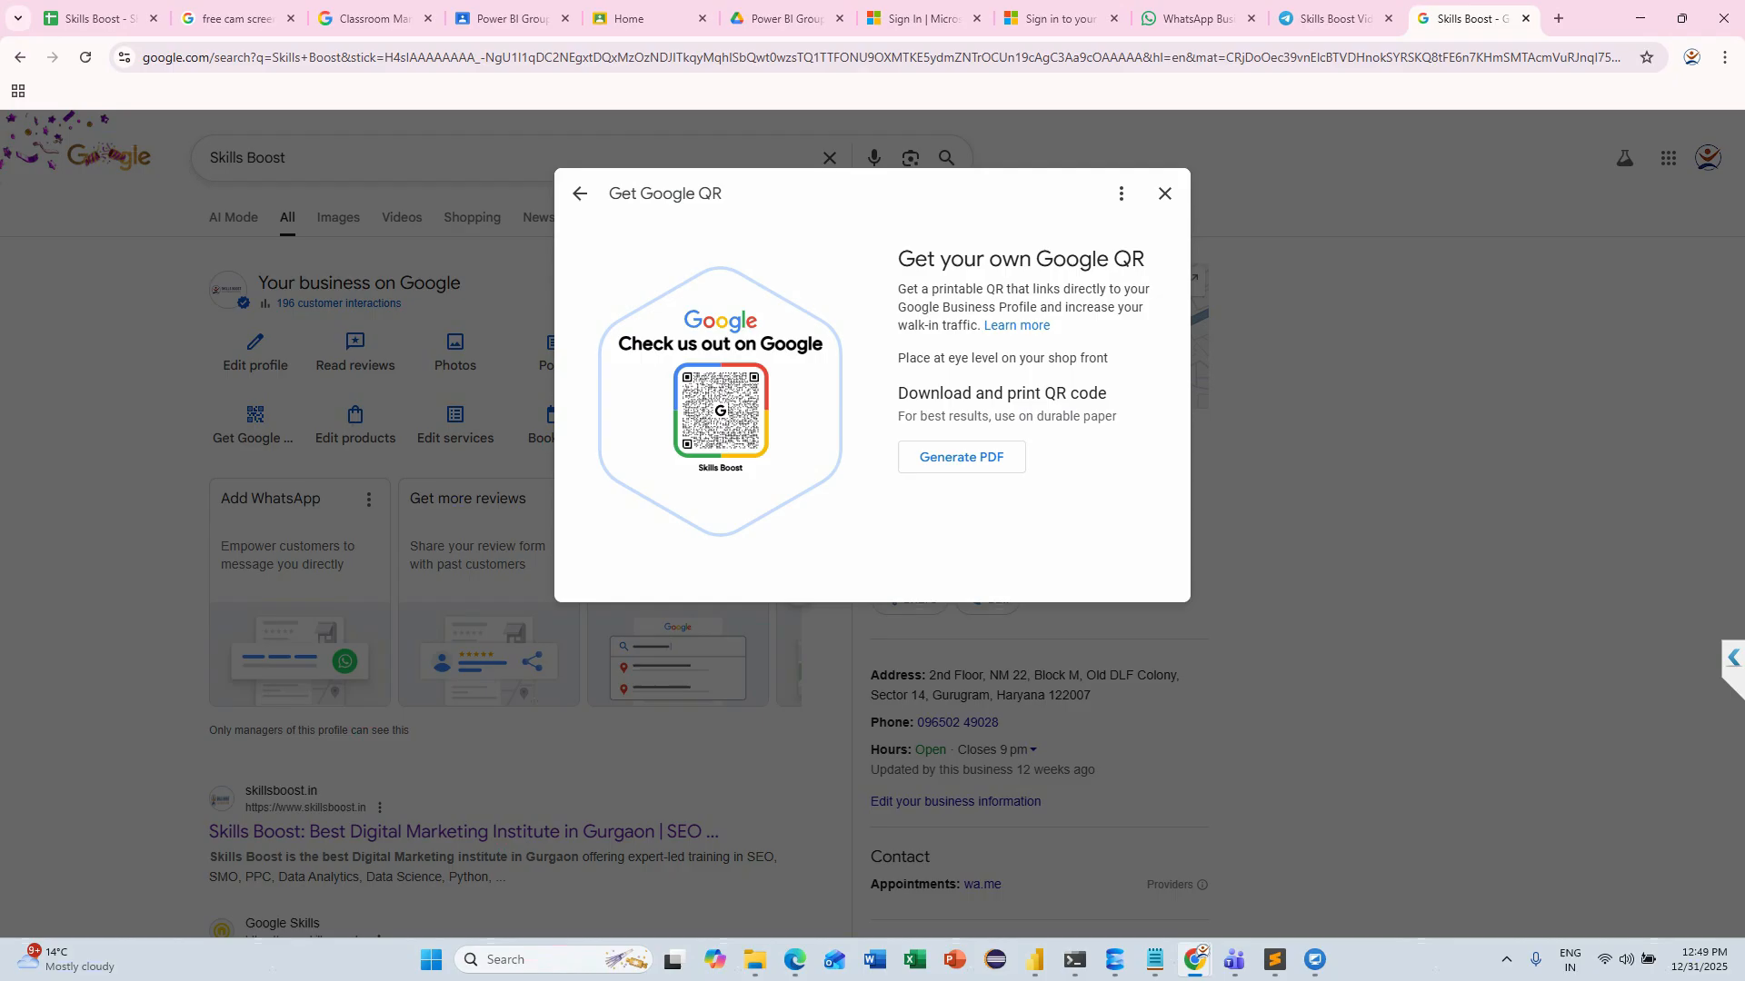
- Close the Google QR panel, then preview the Edit products panel and close it
{"action": "left_click", "coordinate": [1164, 193]}
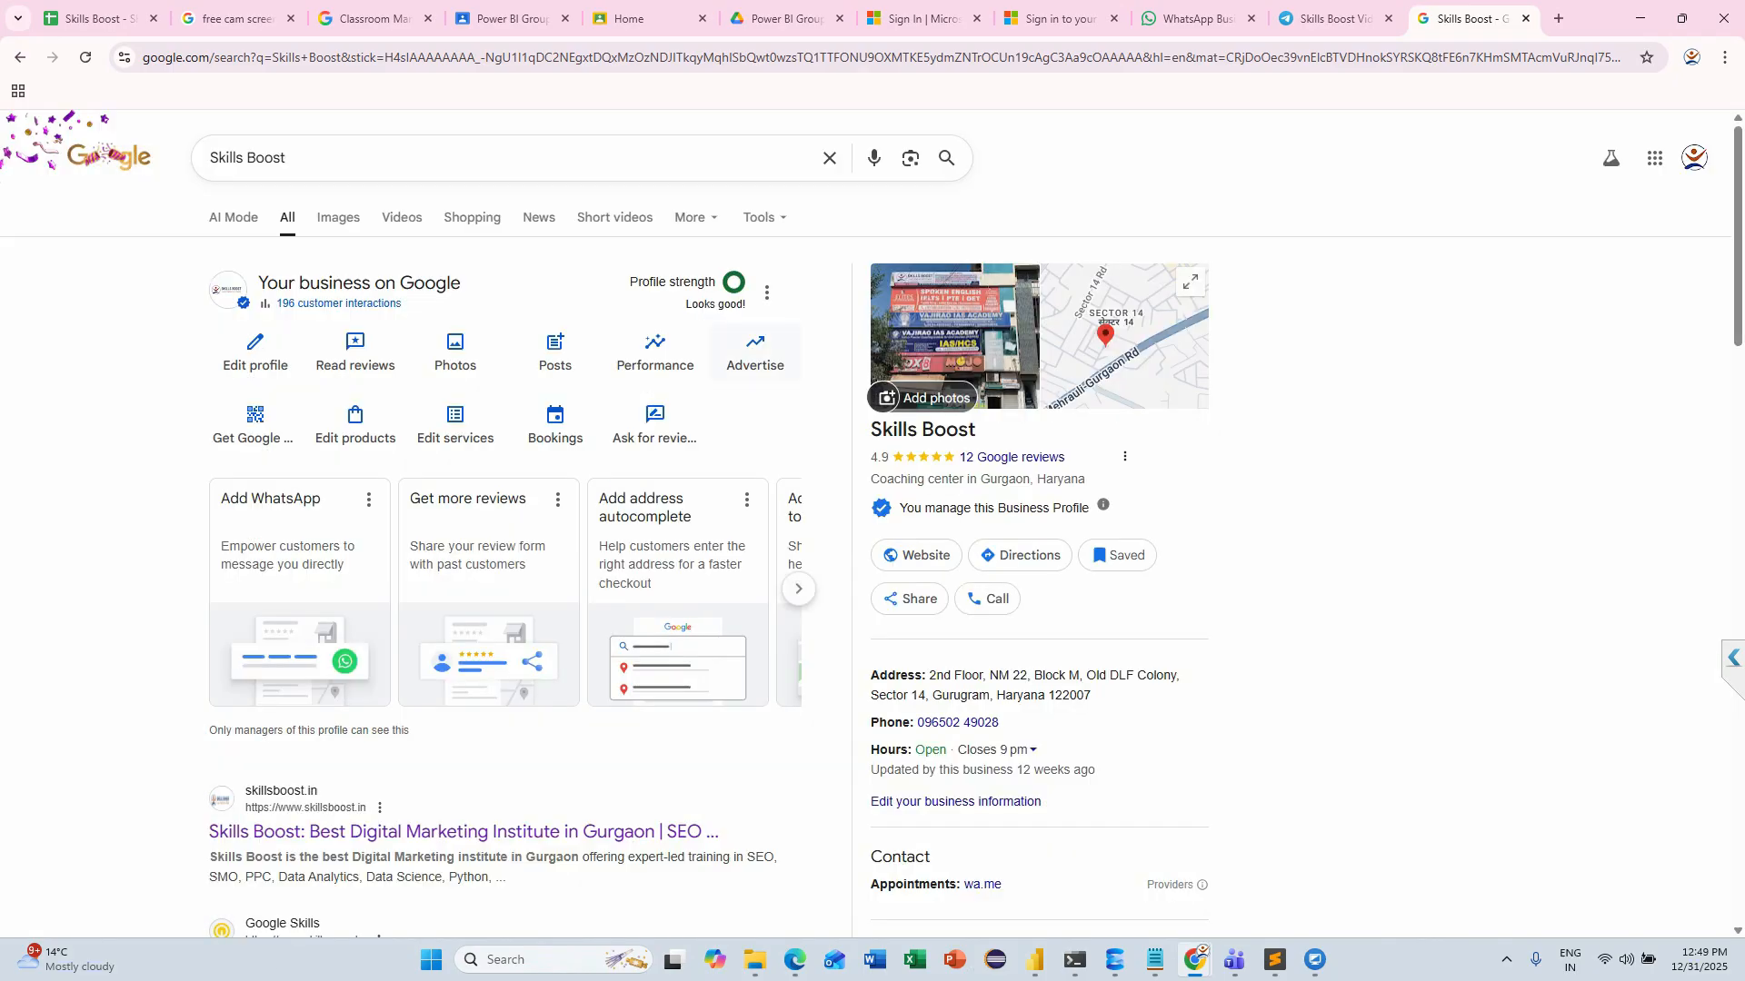
{"action": "left_click", "coordinate": [355, 425]}
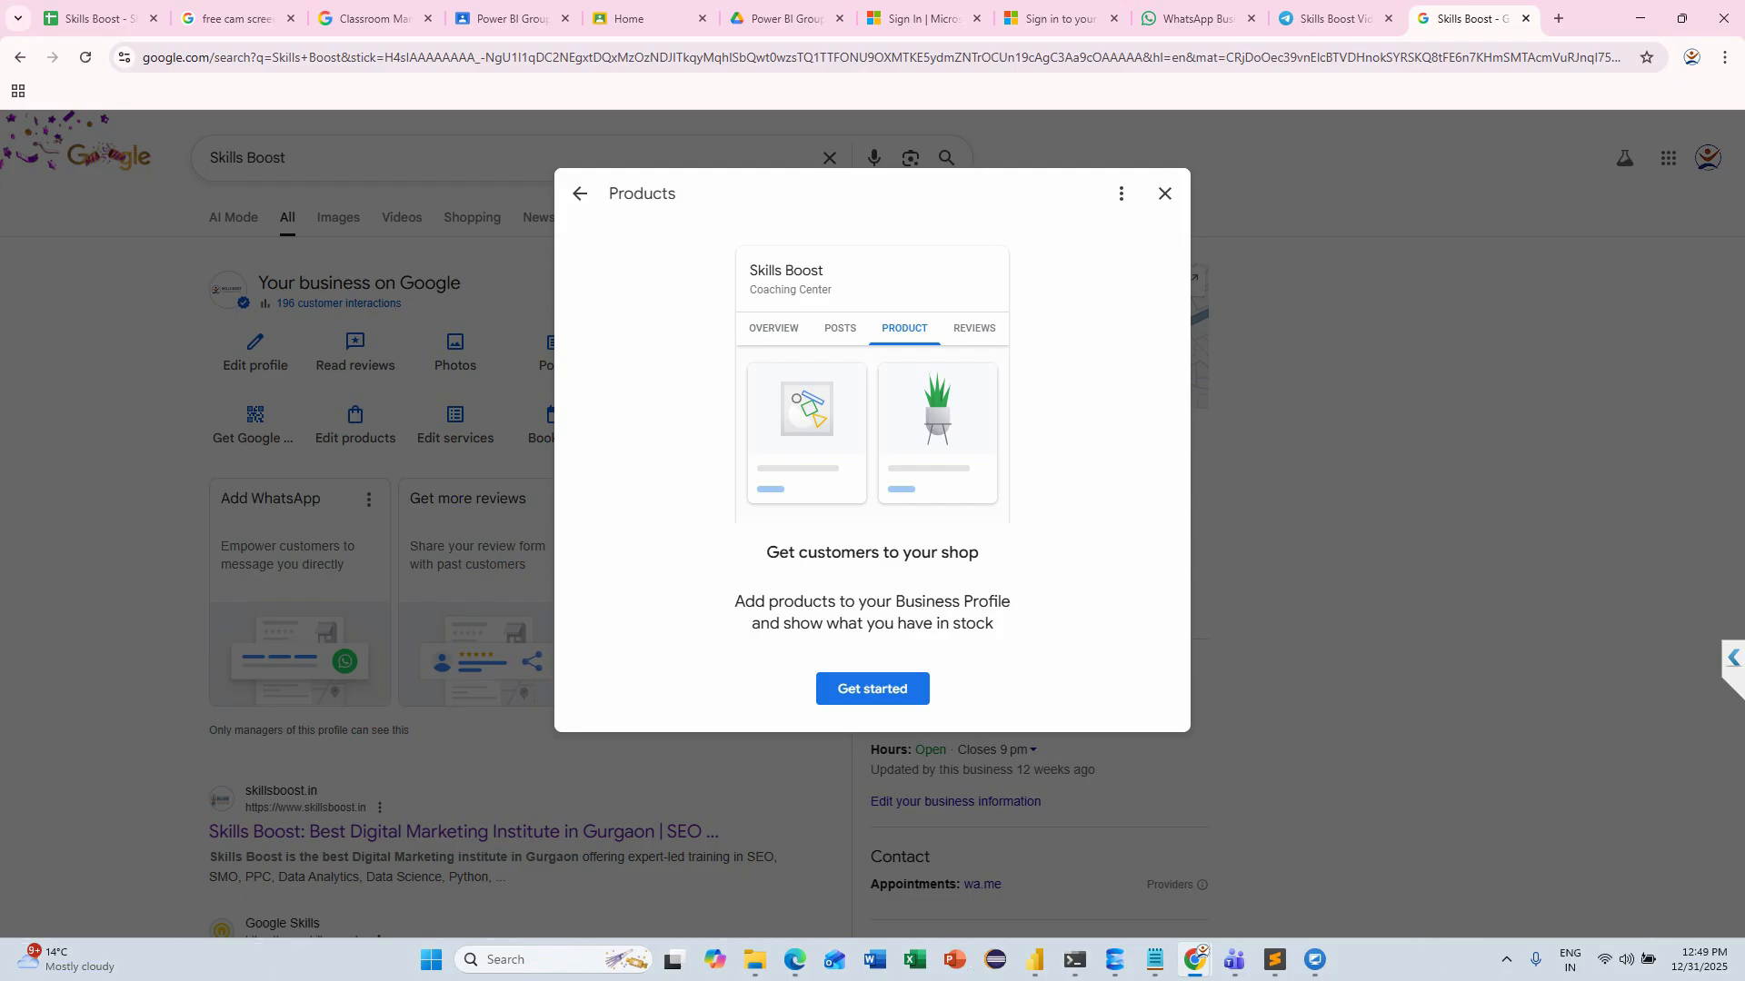
{"action": "left_click", "coordinate": [1164, 192]}
- Open Edit services, preview the Add more services page, go back and close the services panel
{"action": "left_click", "coordinate": [455, 422]}
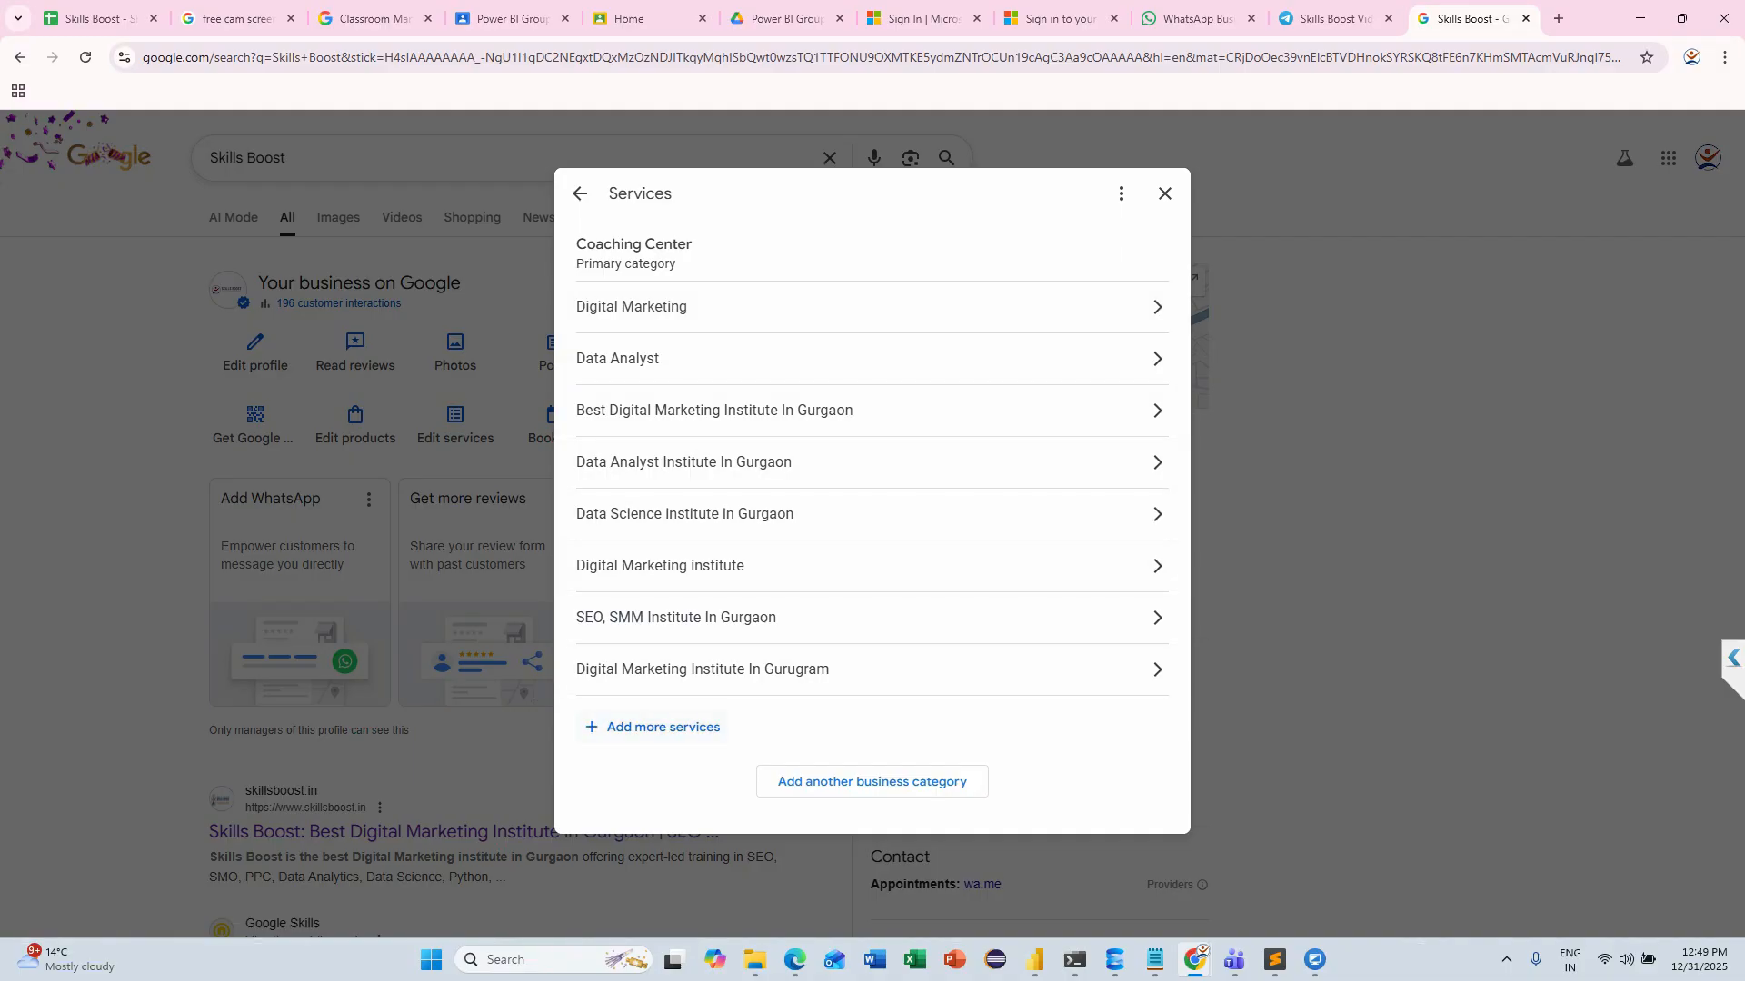
{"action": "left_click", "coordinate": [654, 727]}
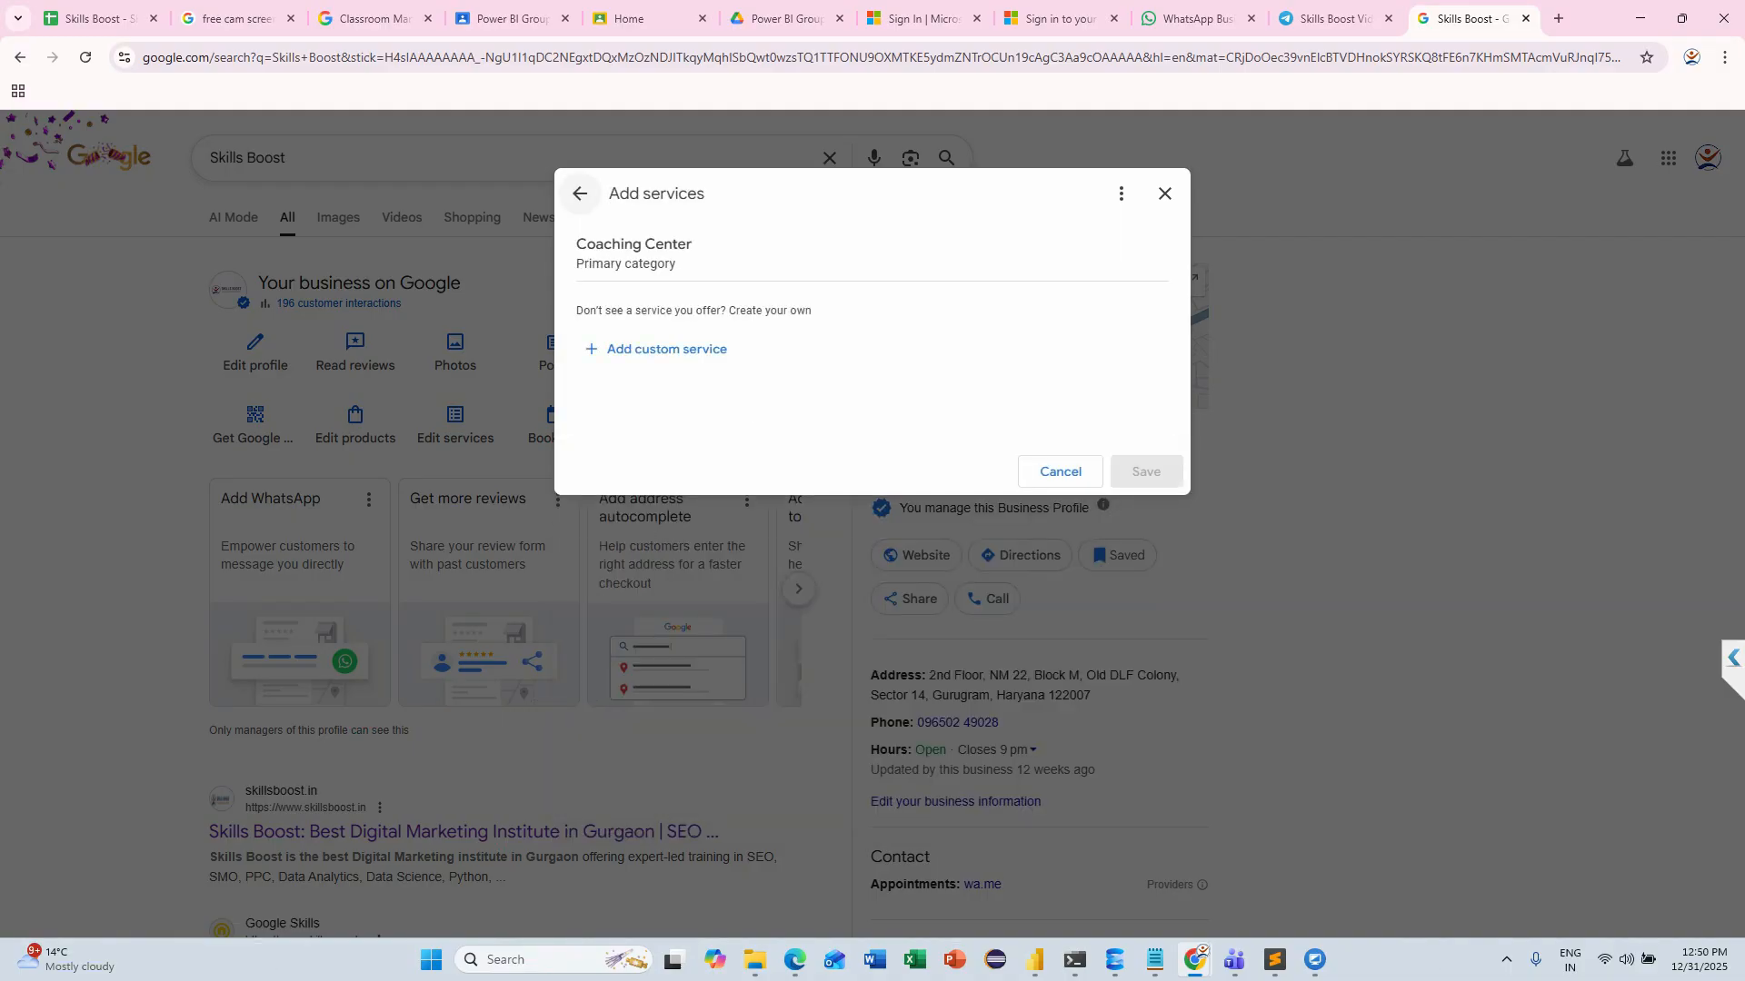
{"action": "left_click", "coordinate": [578, 193]}
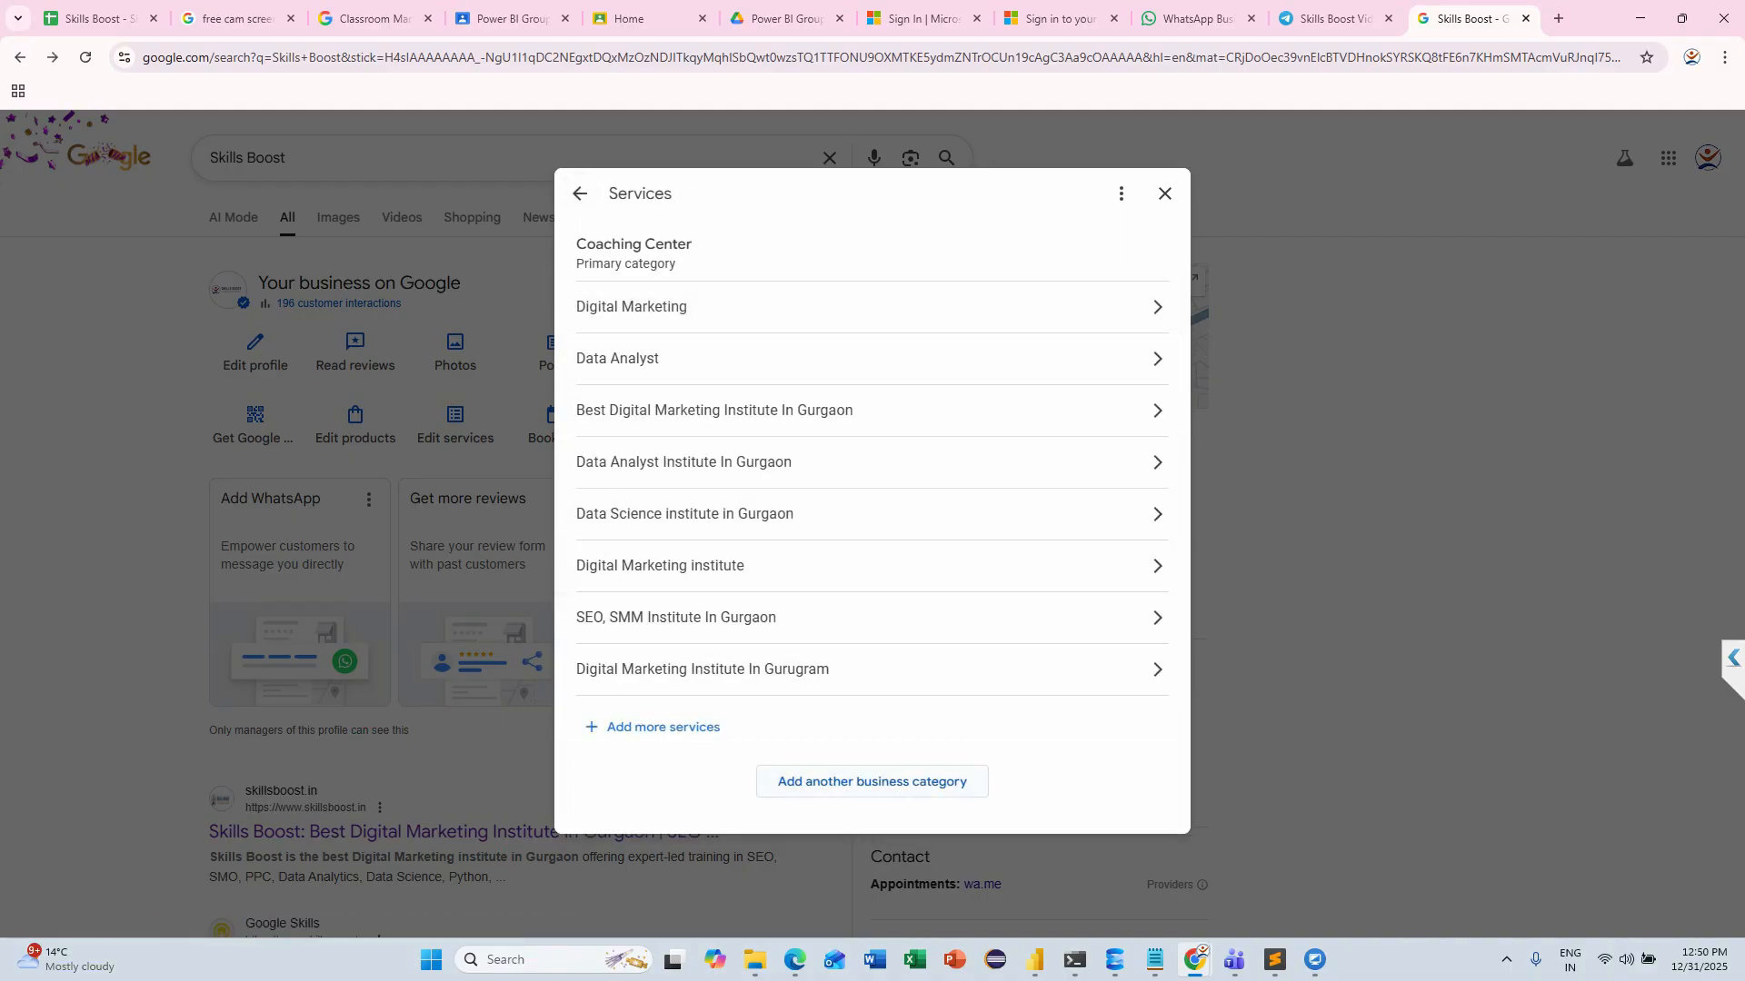
{"action": "left_click", "coordinate": [1164, 193]}
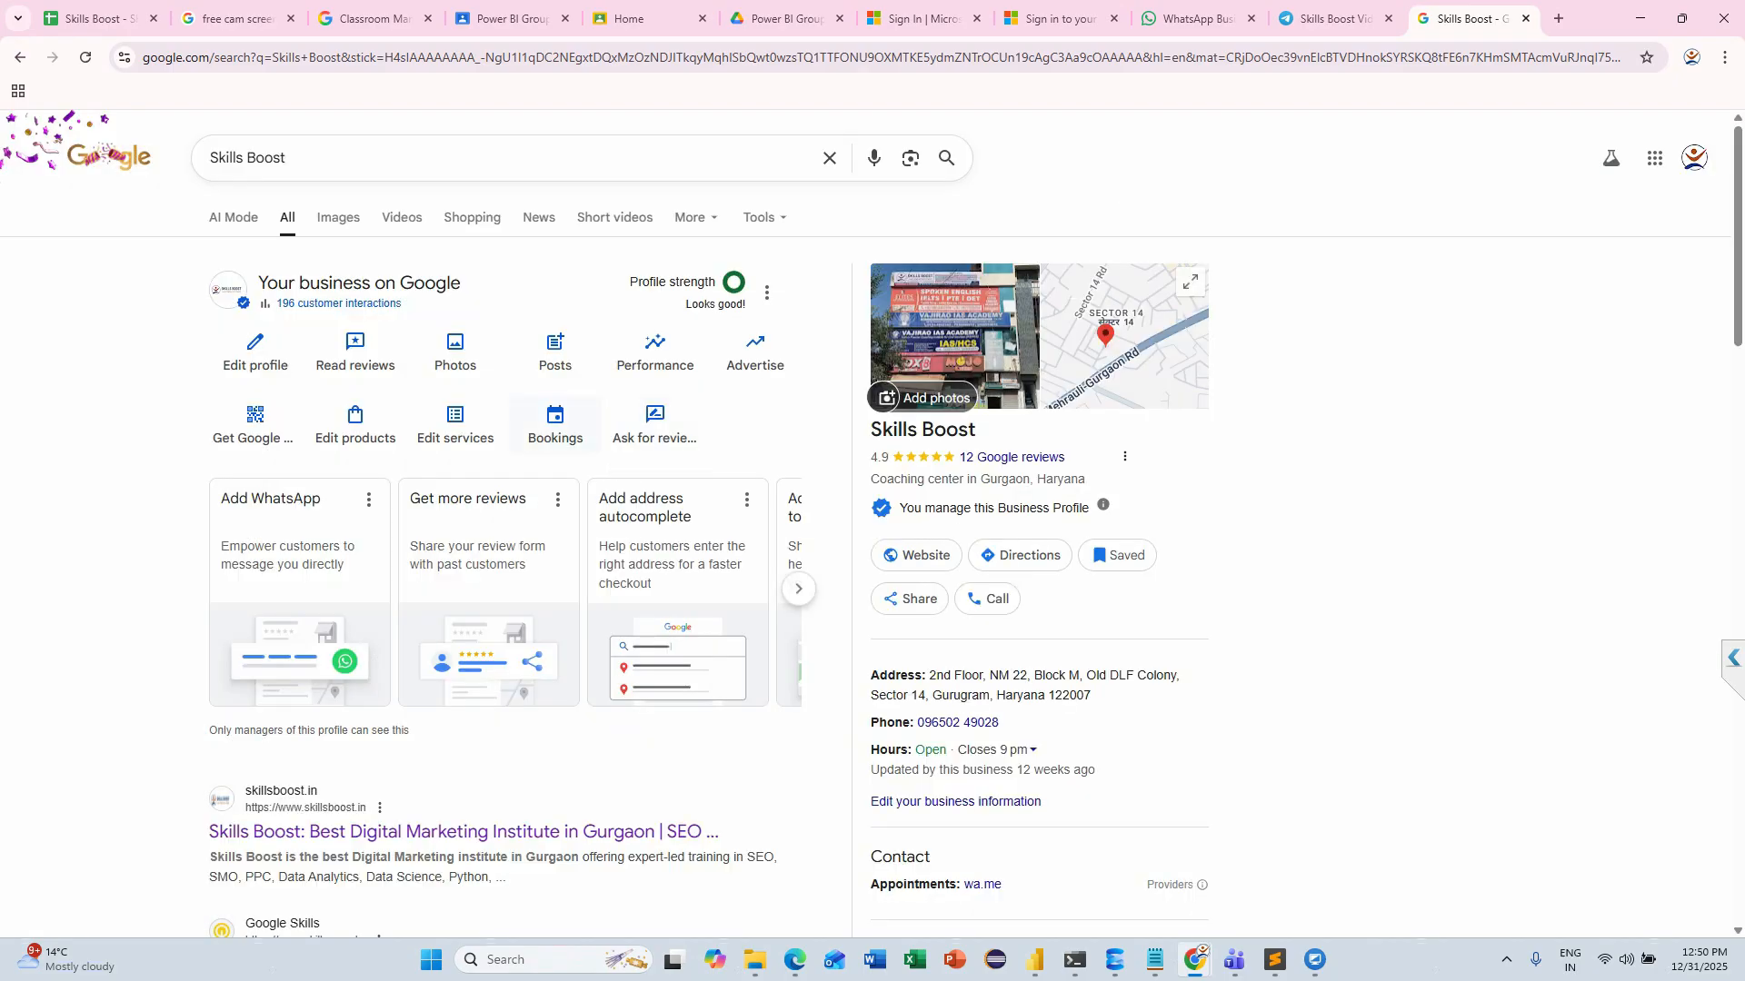
- Preview the Bookings links panel, then open Ask for reviews and copy the review link
{"action": "left_click", "coordinate": [456, 423]}
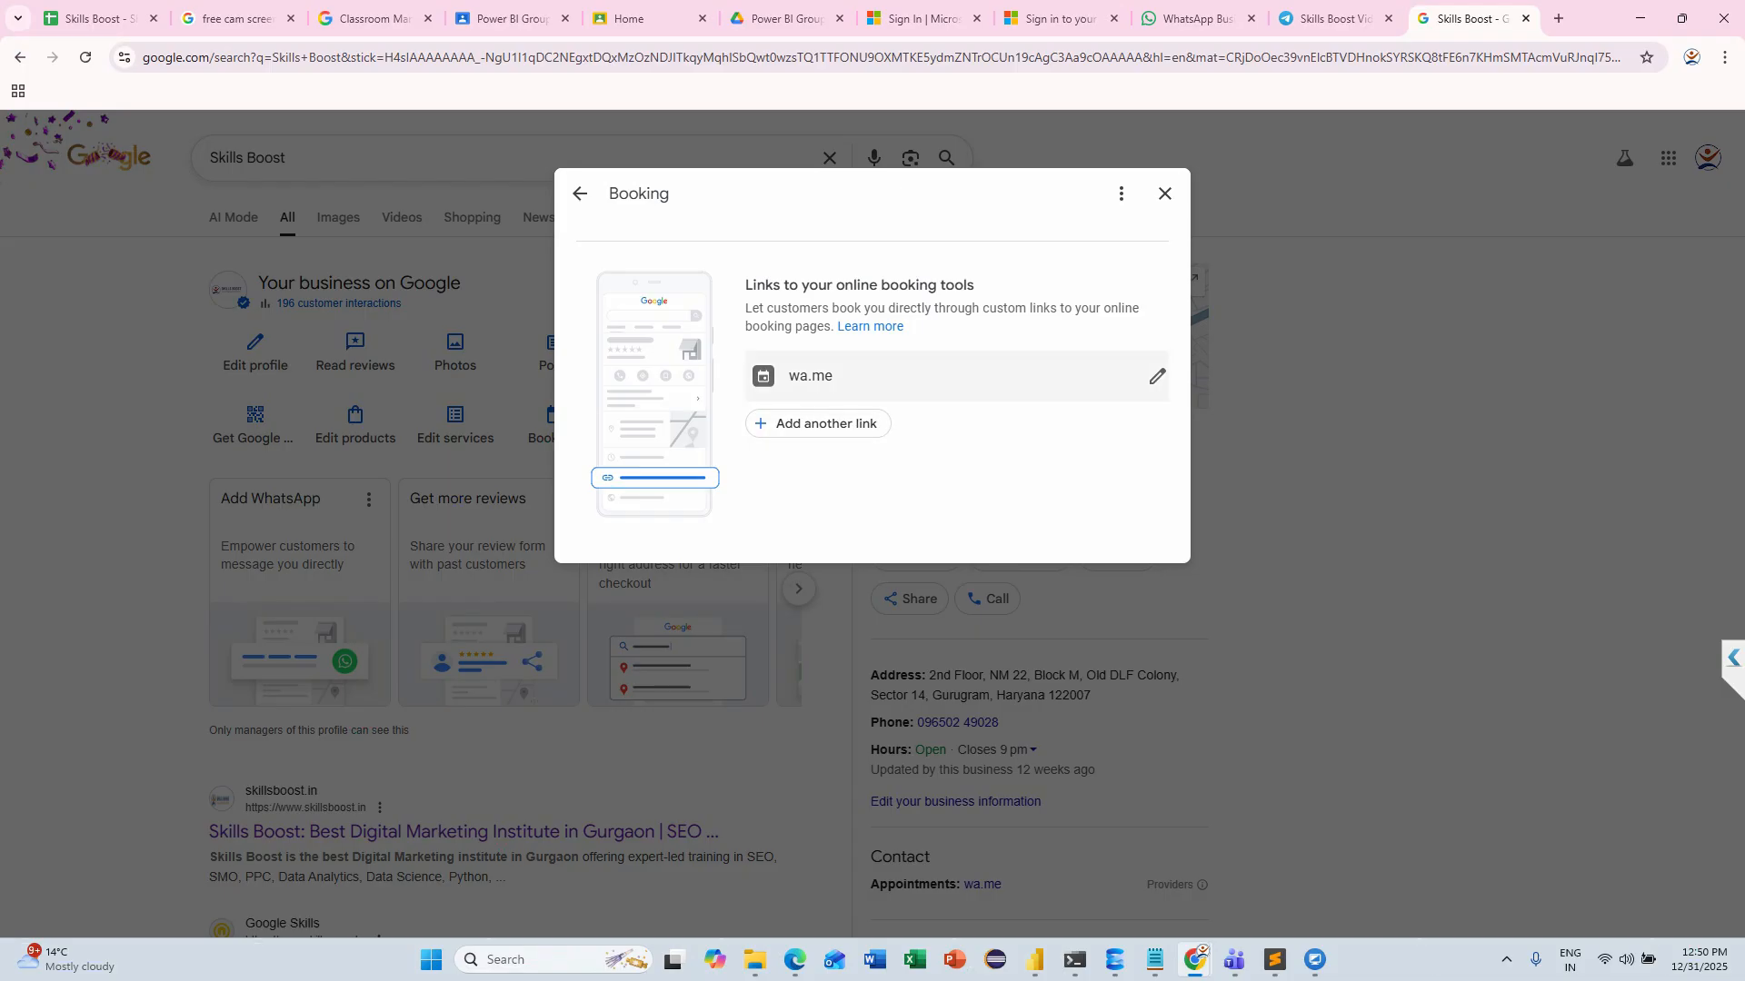
{"action": "left_click", "coordinate": [1164, 193]}
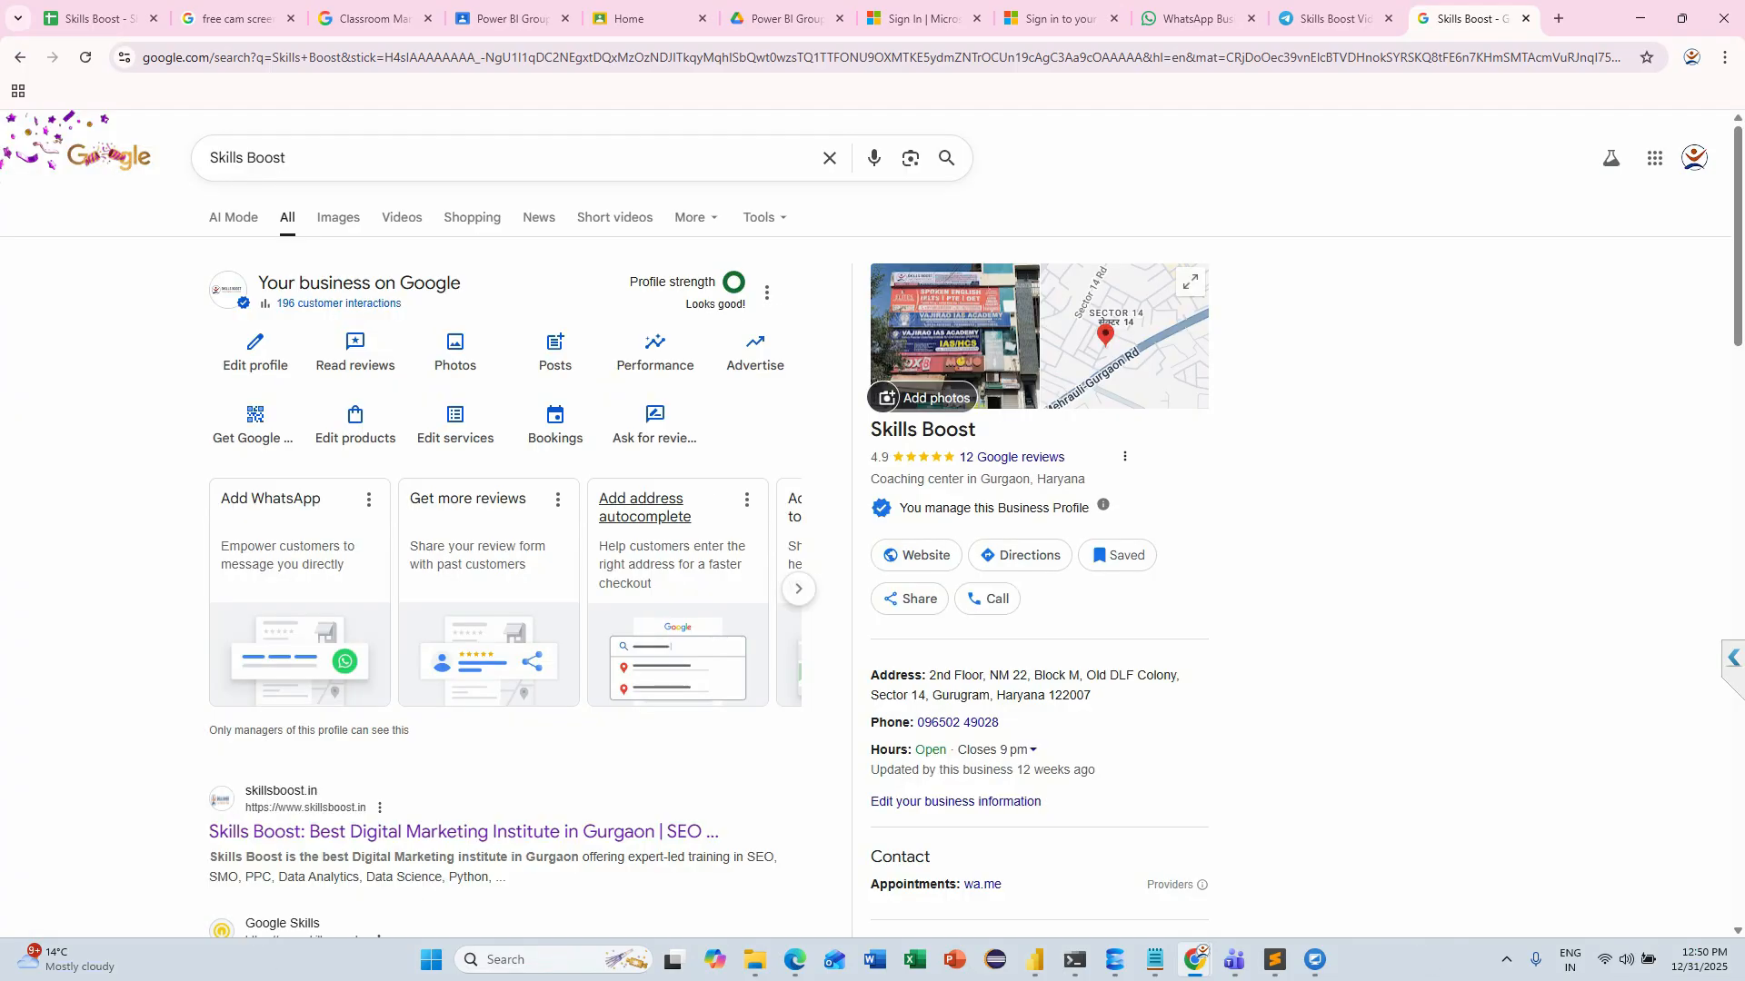
{"action": "left_click", "coordinate": [654, 420]}
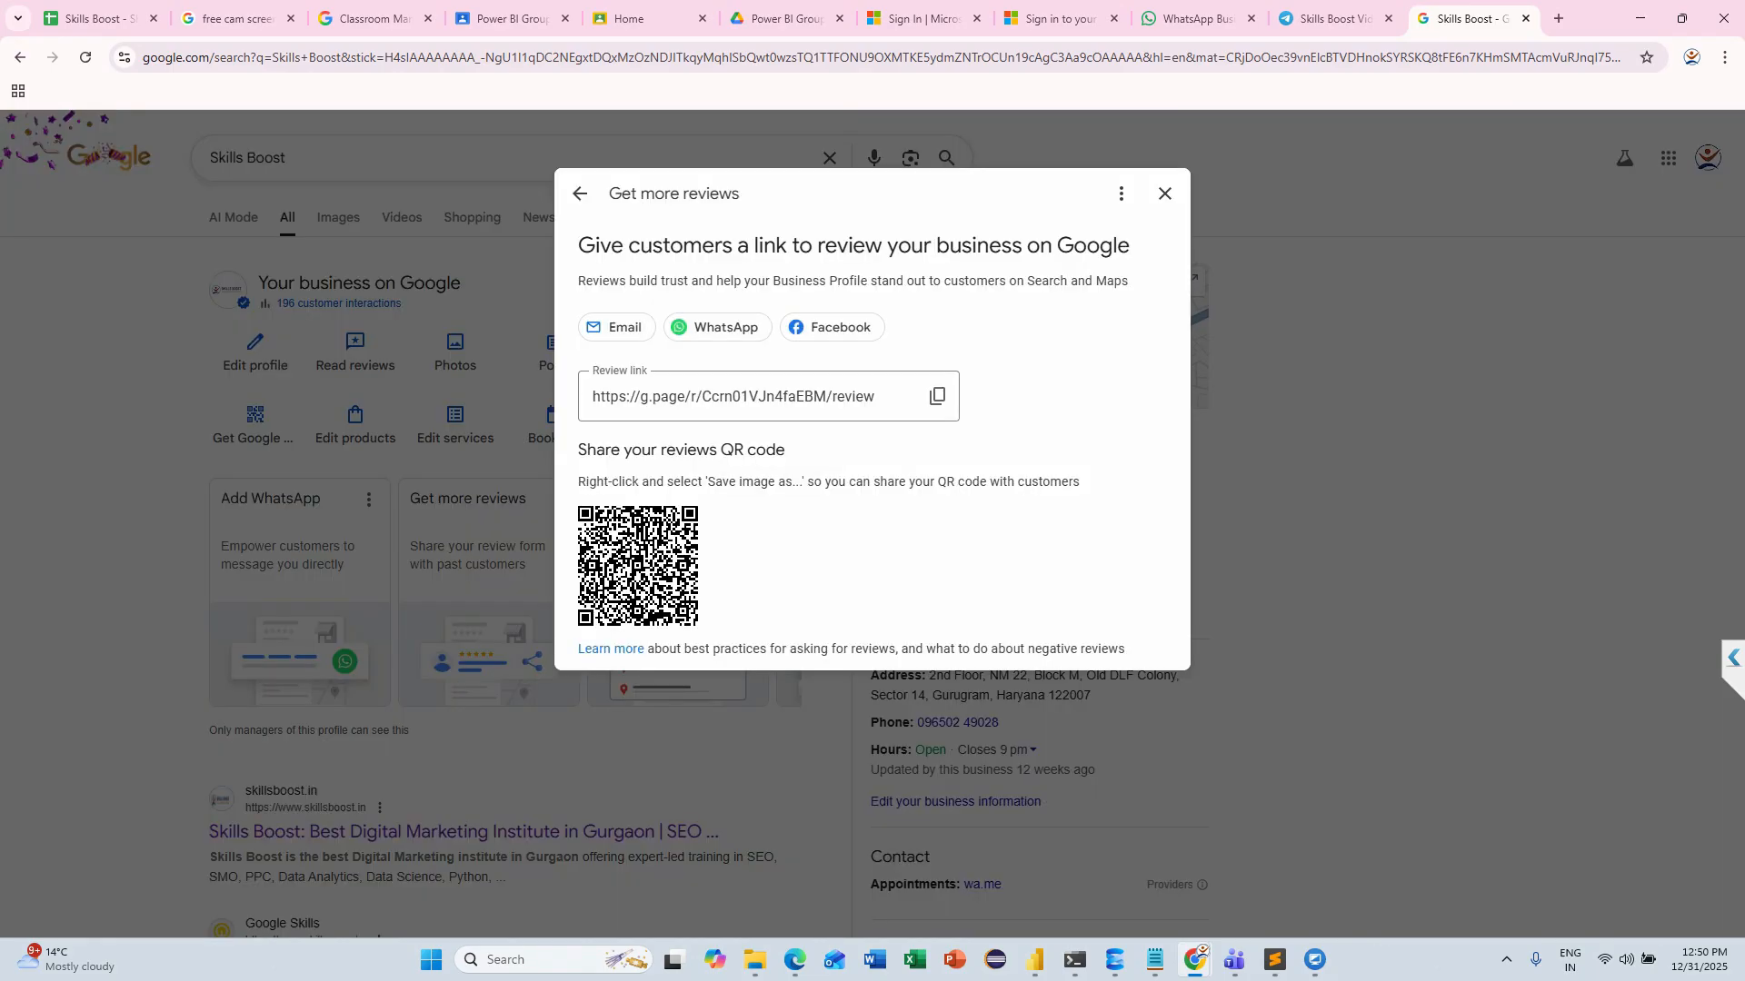
{"action": "left_click", "coordinate": [936, 397]}
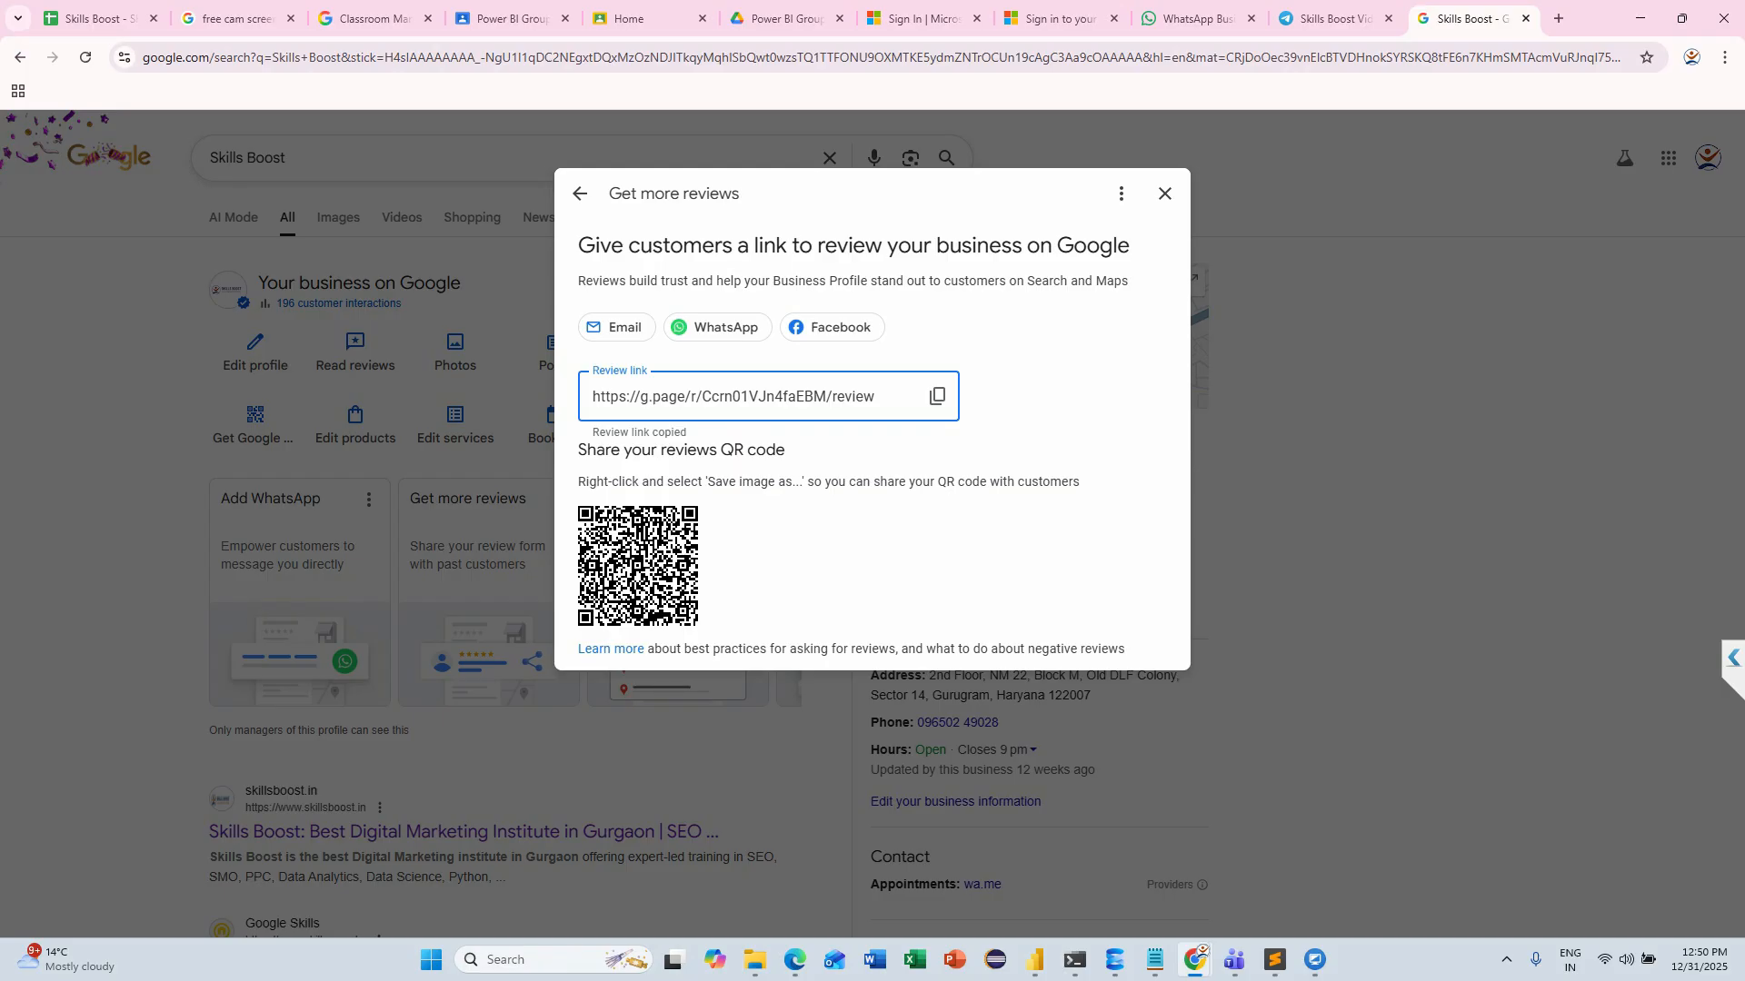
{"action": "left_click", "coordinate": [1165, 194]}
- Close the reopened Bookings panel and scroll down the business profile listing
{"action": "scroll", "coordinate": [1165, 194], "scroll_direction": "down", "scroll_amount": 4}
{"action": "scroll", "coordinate": [1165, 193], "scroll_direction": "up", "scroll_amount": 4}
{"action": "scroll", "coordinate": [872, 523], "scroll_direction": "up", "scroll_amount": 1}
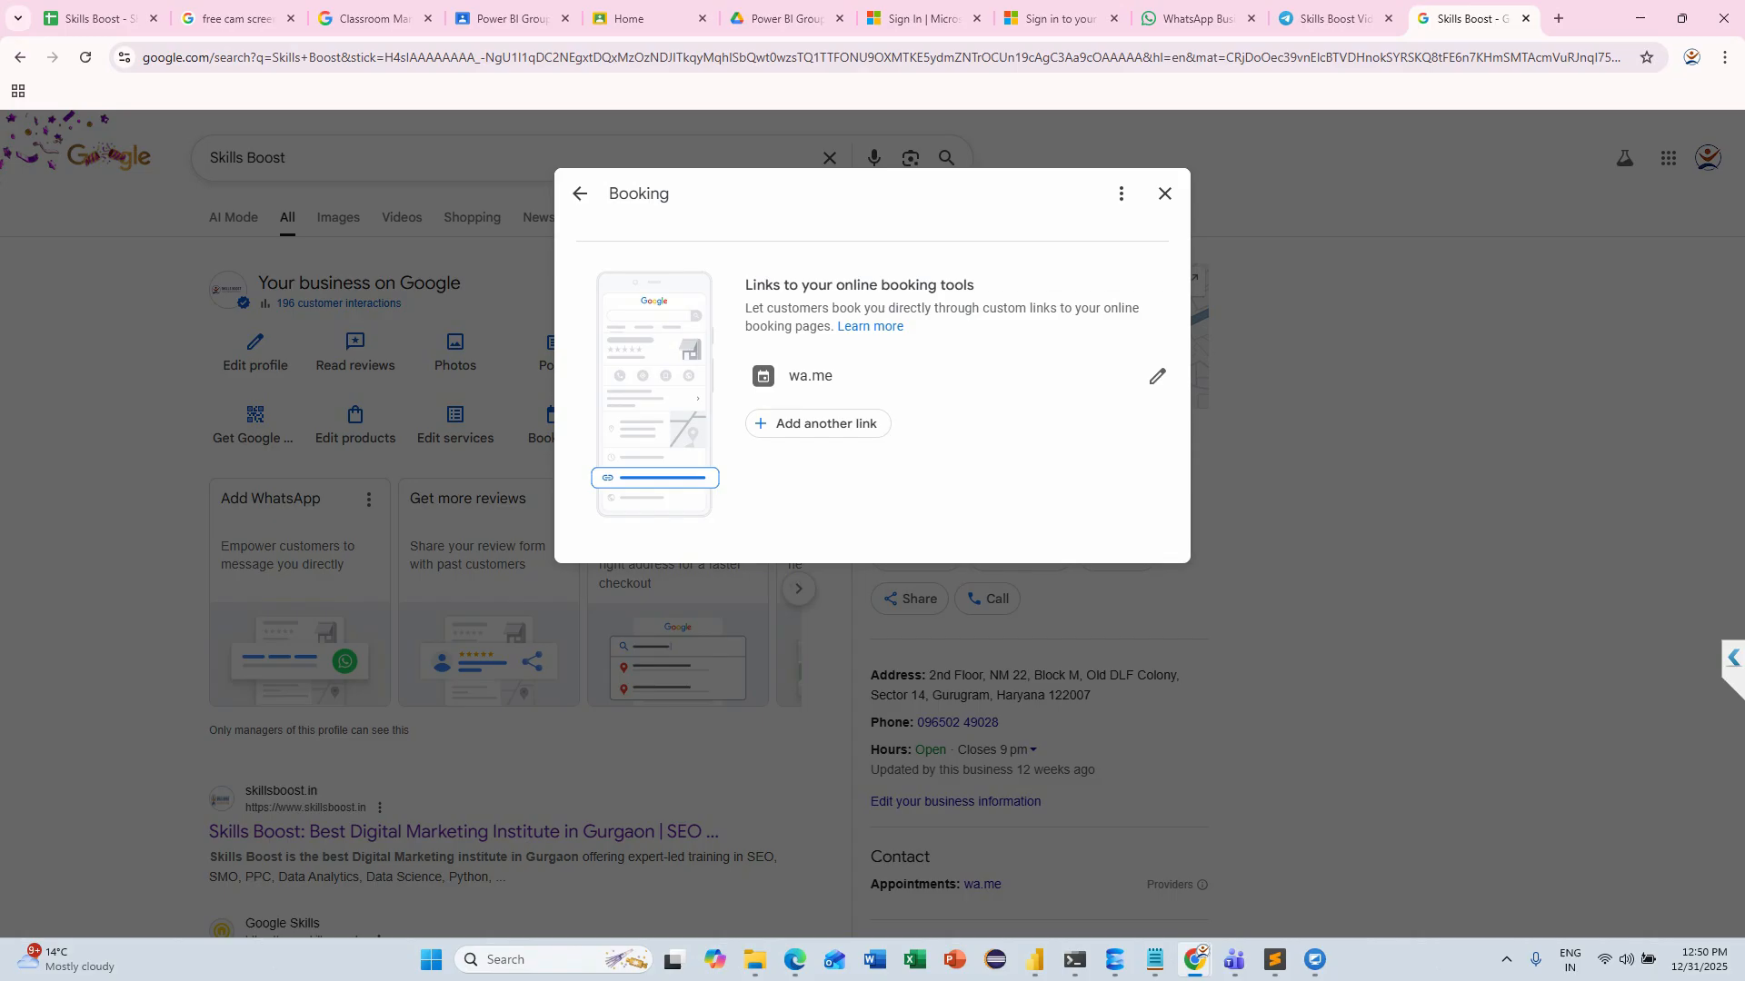
{"action": "left_click", "coordinate": [1165, 194]}
{"action": "scroll", "coordinate": [990, 536], "scroll_direction": "down", "scroll_amount": 4}
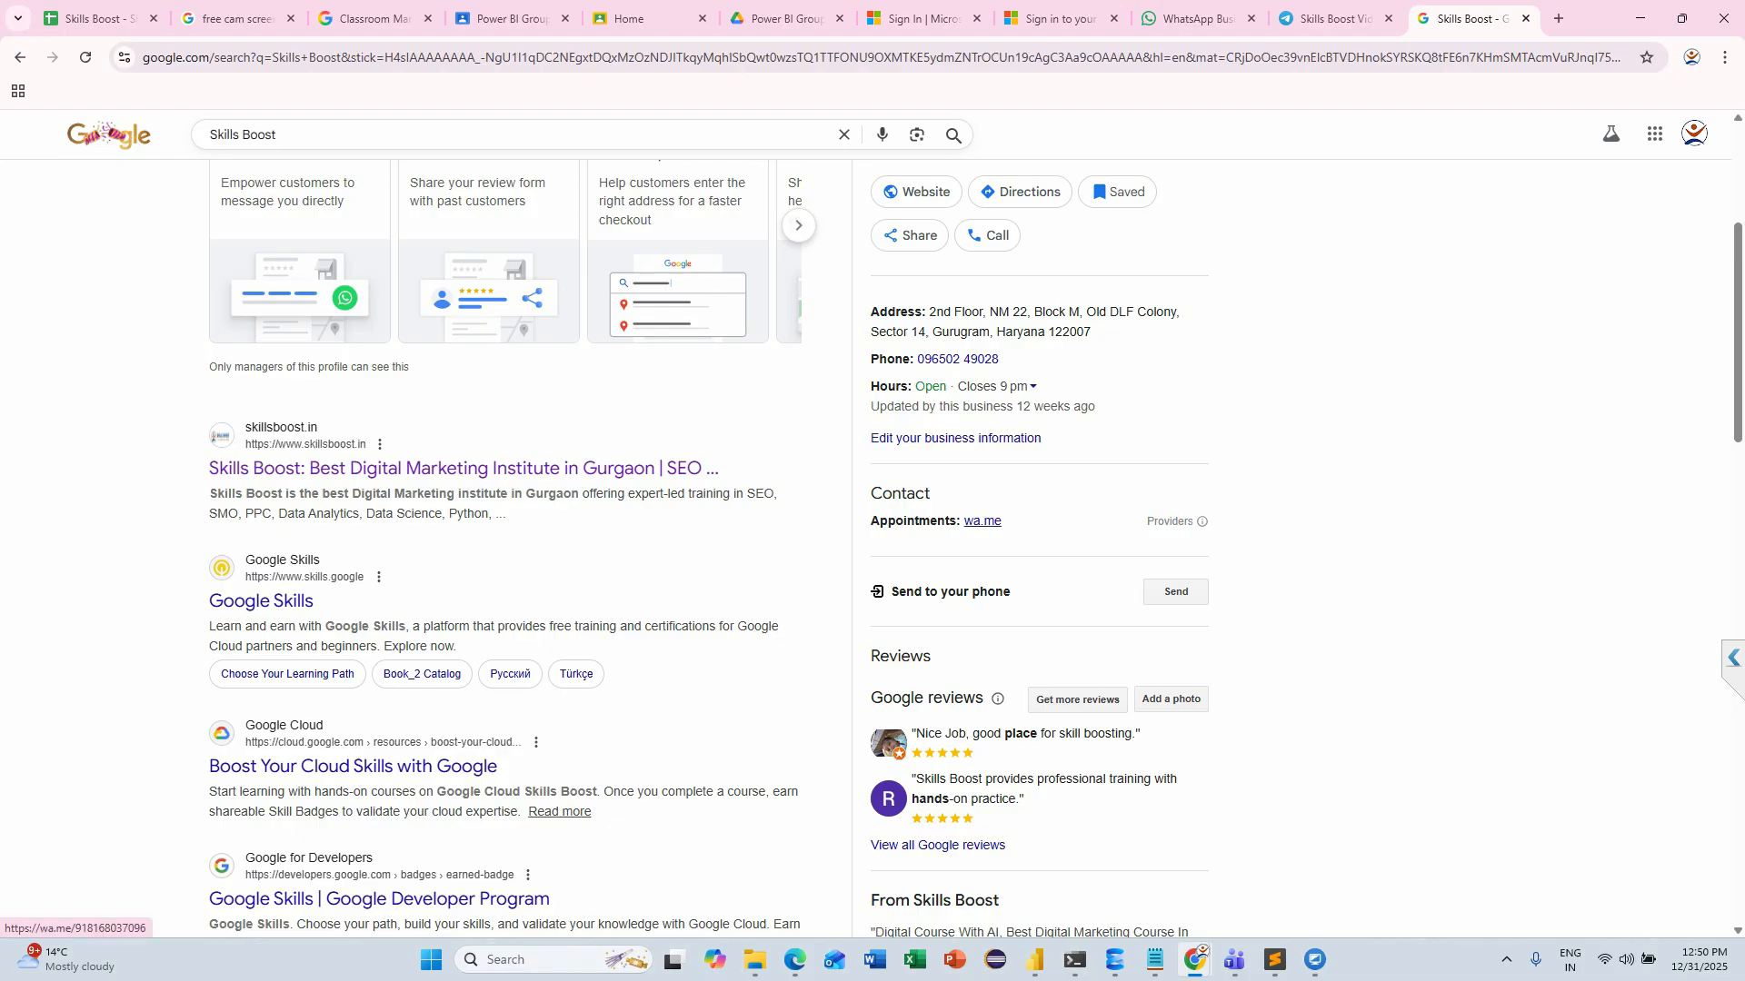